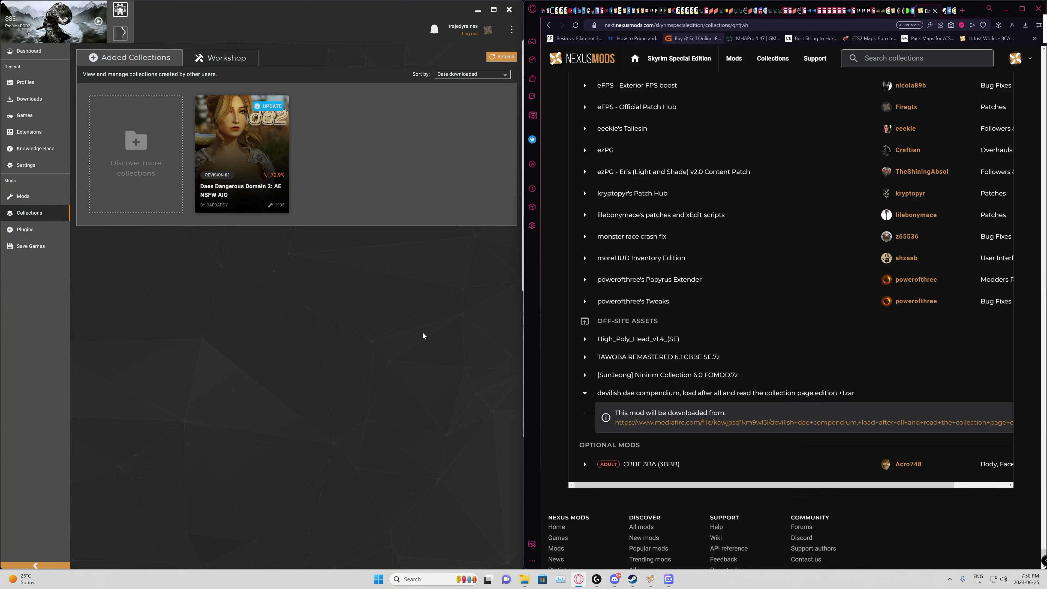
Step: Check the list of downloaded mod files in Vortex and return to the added collections
{"action": "mouse_move", "coordinate": [270, 109]}
{"action": "mouse_move", "coordinate": [668, 279]}
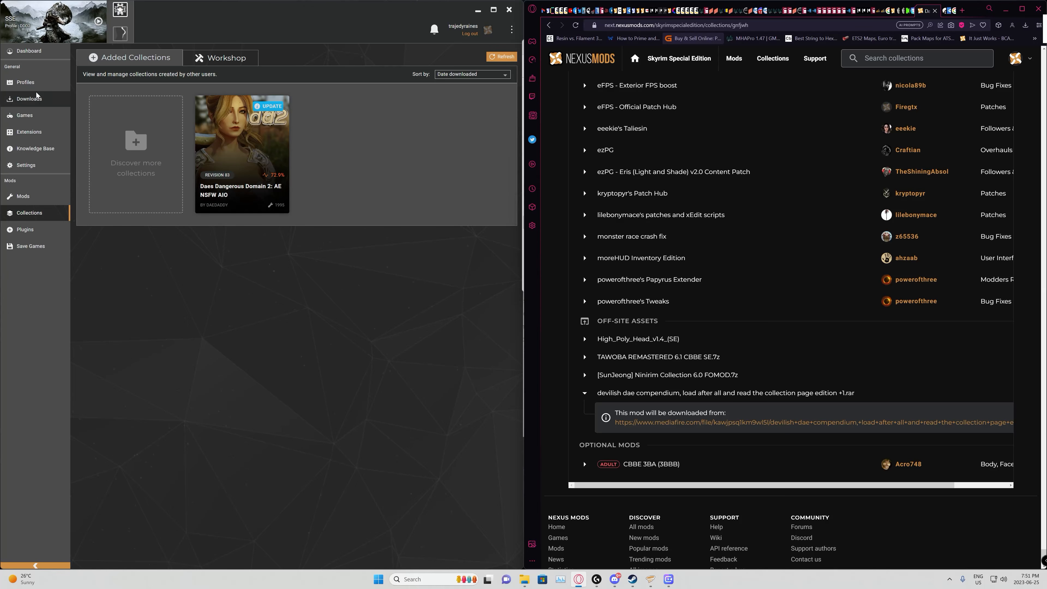
{"action": "left_click", "coordinate": [30, 99]}
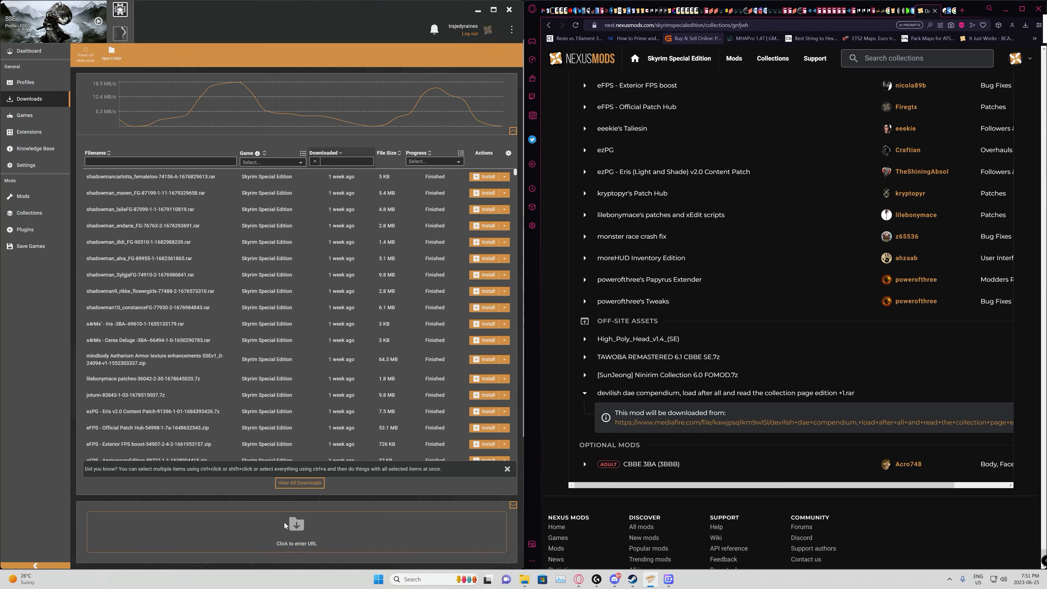
{"action": "left_click", "coordinate": [48, 216]}
{"action": "mouse_move", "coordinate": [244, 166]}
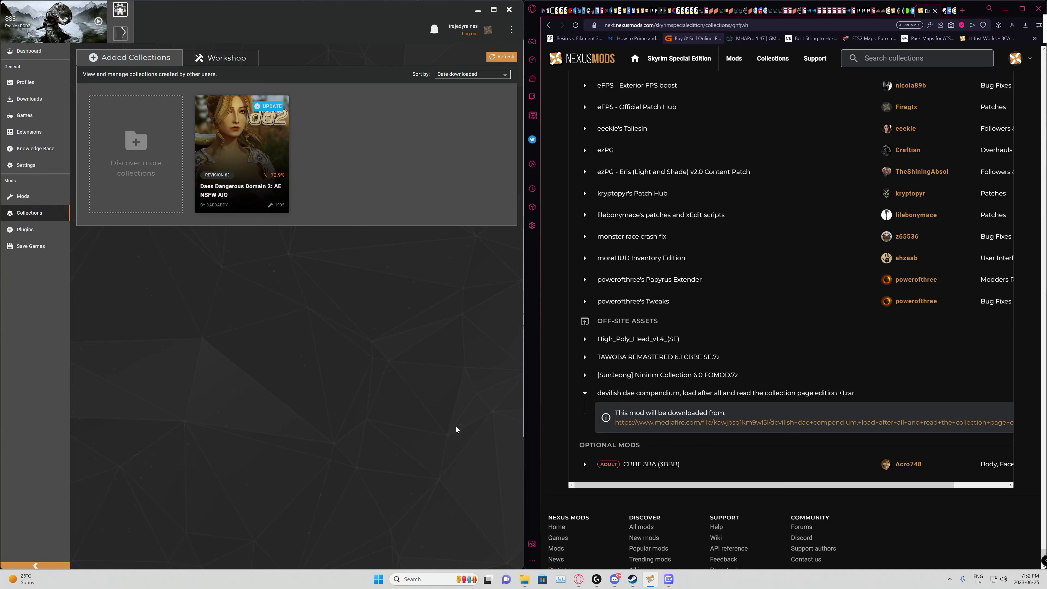
Step: Search Windows for "remove" and open Add or remove programs
{"action": "mouse_move", "coordinate": [524, 581]}
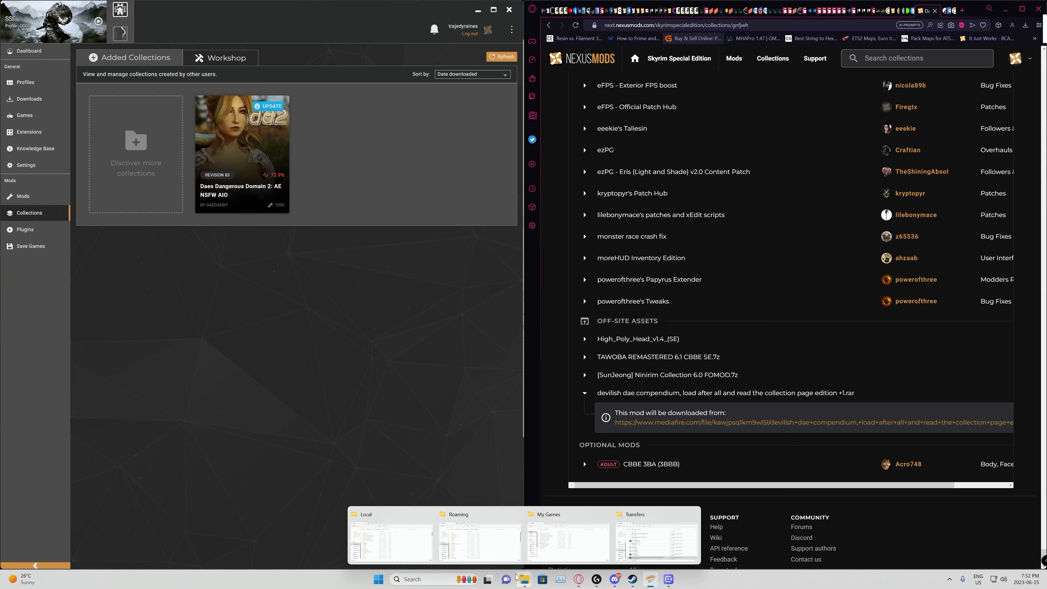
{"action": "left_click", "coordinate": [431, 580]}
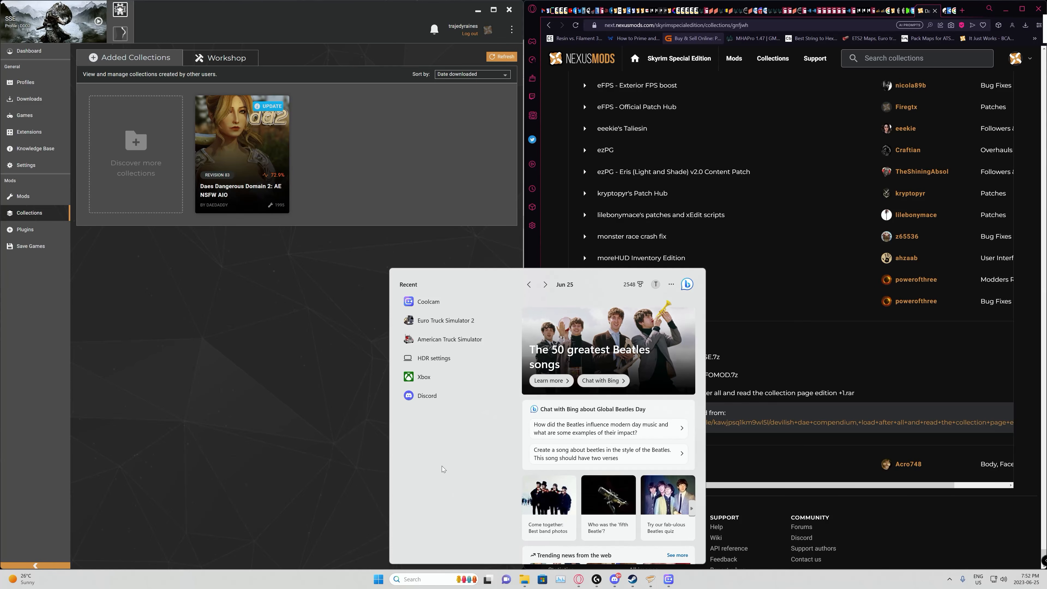
{"action": "type", "text": "remove"}
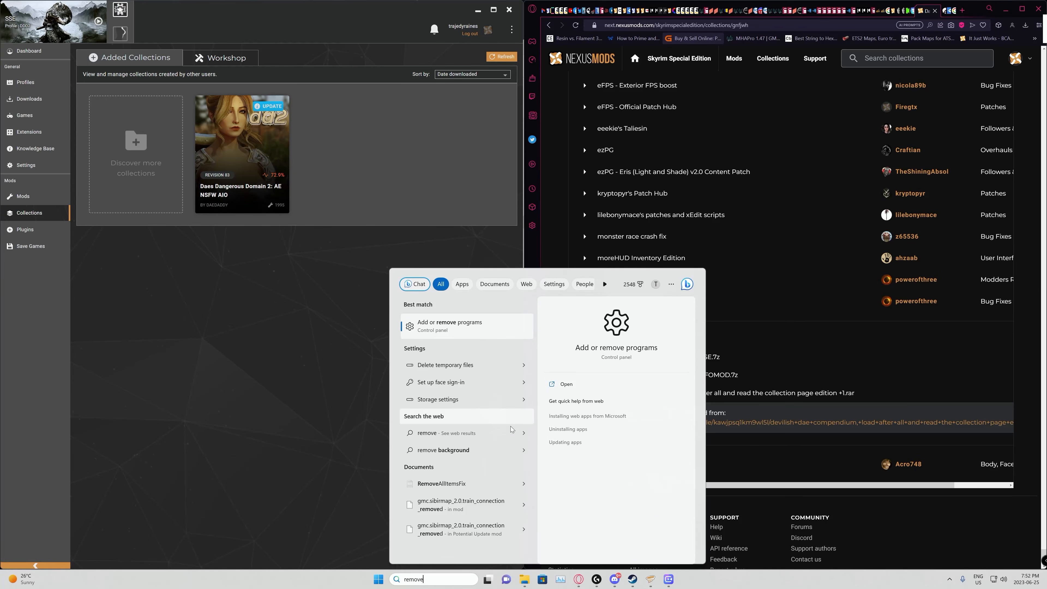
{"action": "left_click", "coordinate": [453, 330]}
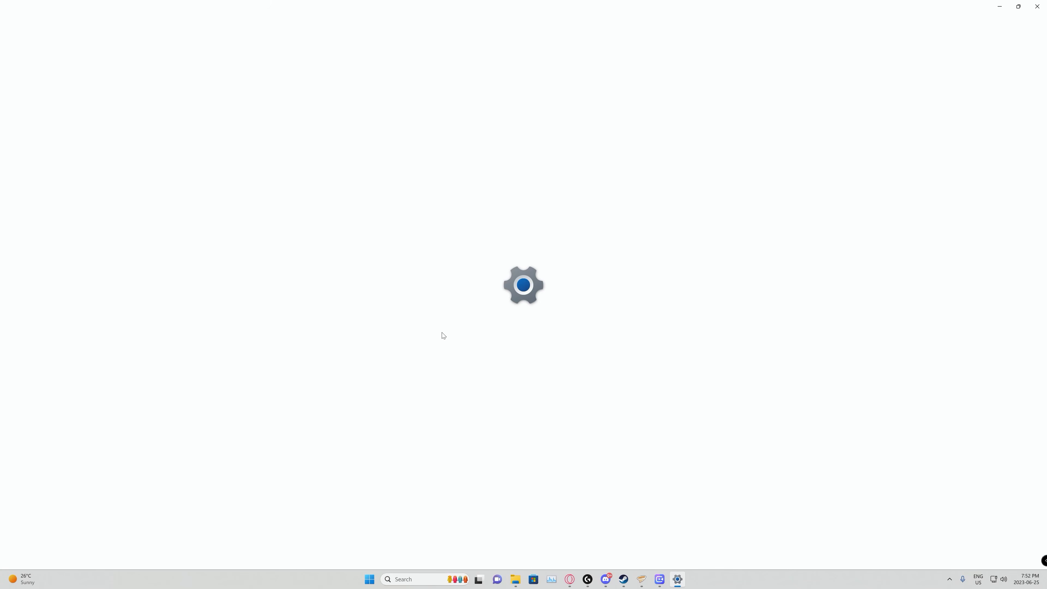
Step: Find Vortex in the installed apps list and start its uninstallation
{"action": "scroll", "coordinate": [532, 308], "scroll_direction": "down", "scroll_amount": 15}
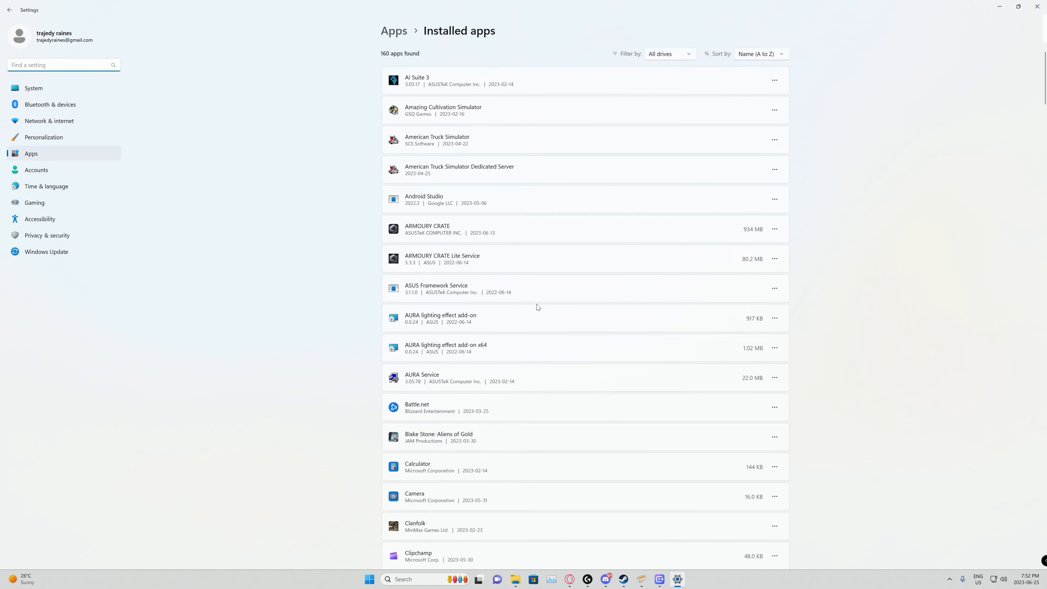
{"action": "scroll", "coordinate": [532, 309], "scroll_direction": "down", "scroll_amount": 20}
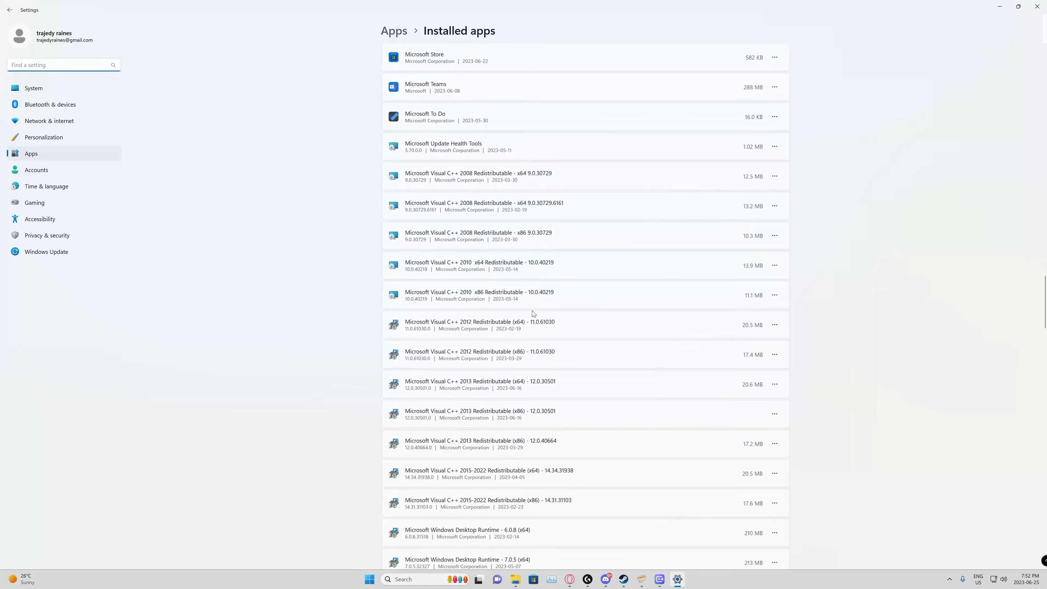
{"action": "scroll", "coordinate": [537, 336], "scroll_direction": "down", "scroll_amount": 20}
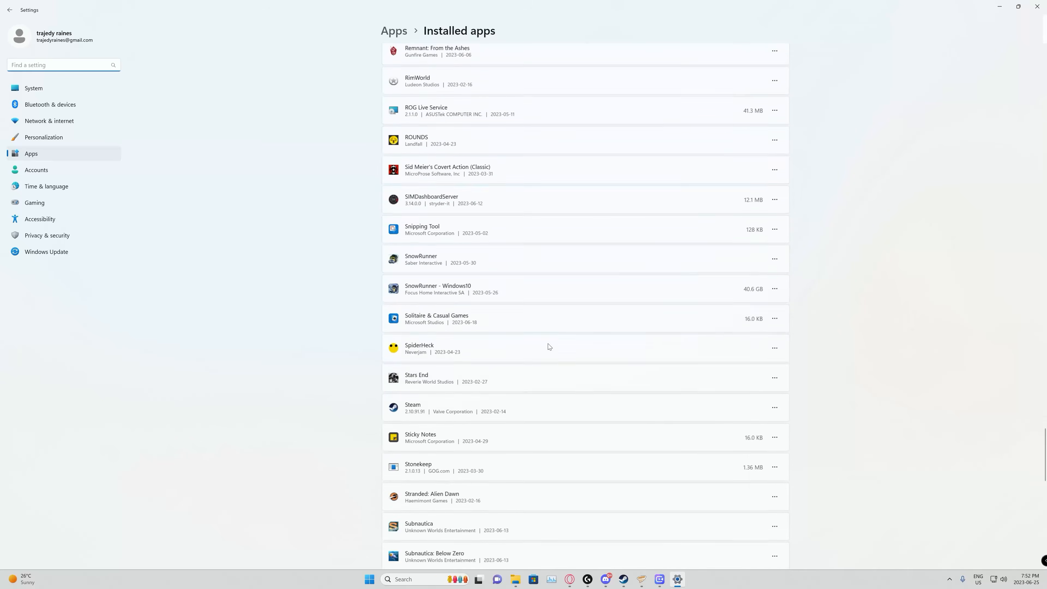
{"action": "scroll", "coordinate": [552, 356], "scroll_direction": "down", "scroll_amount": 1}
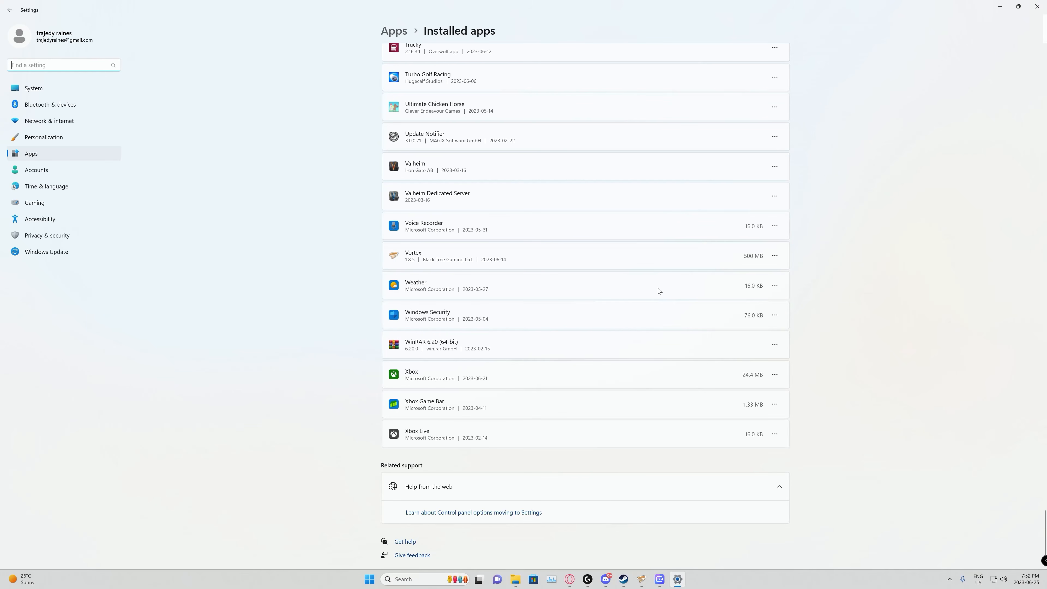
{"action": "left_click", "coordinate": [775, 256]}
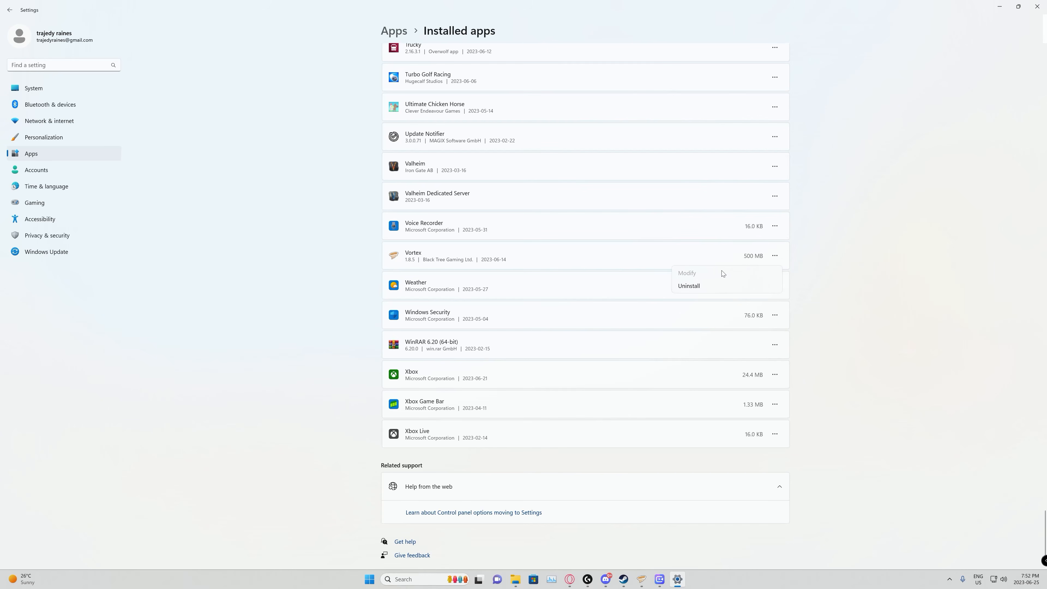
{"action": "left_click", "coordinate": [685, 292]}
{"action": "left_click", "coordinate": [756, 300]}
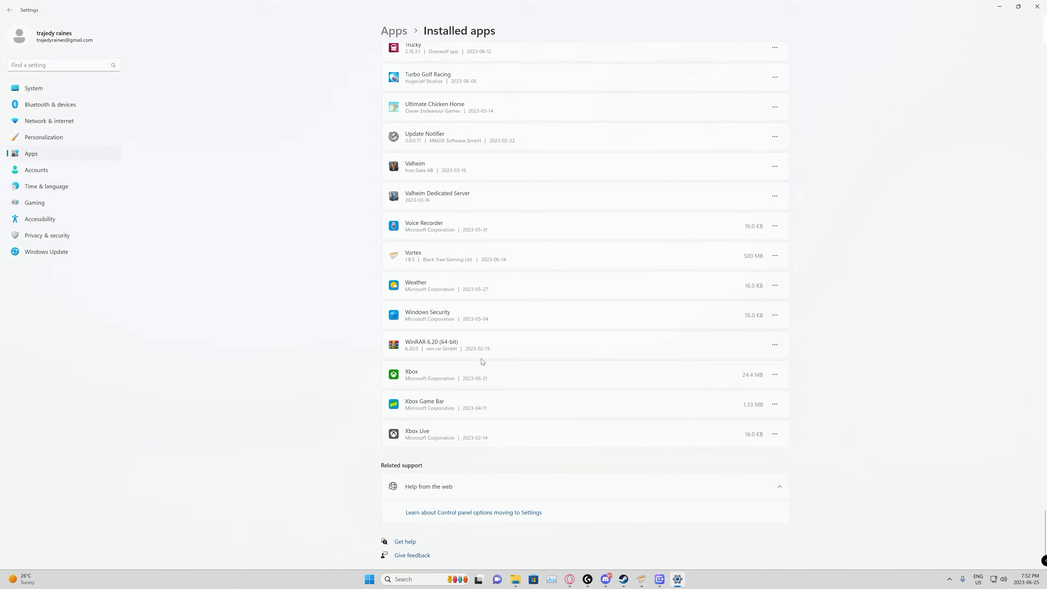
Step: Complete the Vortex uninstaller, closing the running program and declining to give feedback, and close Settings
{"action": "left_click", "coordinate": [573, 355]}
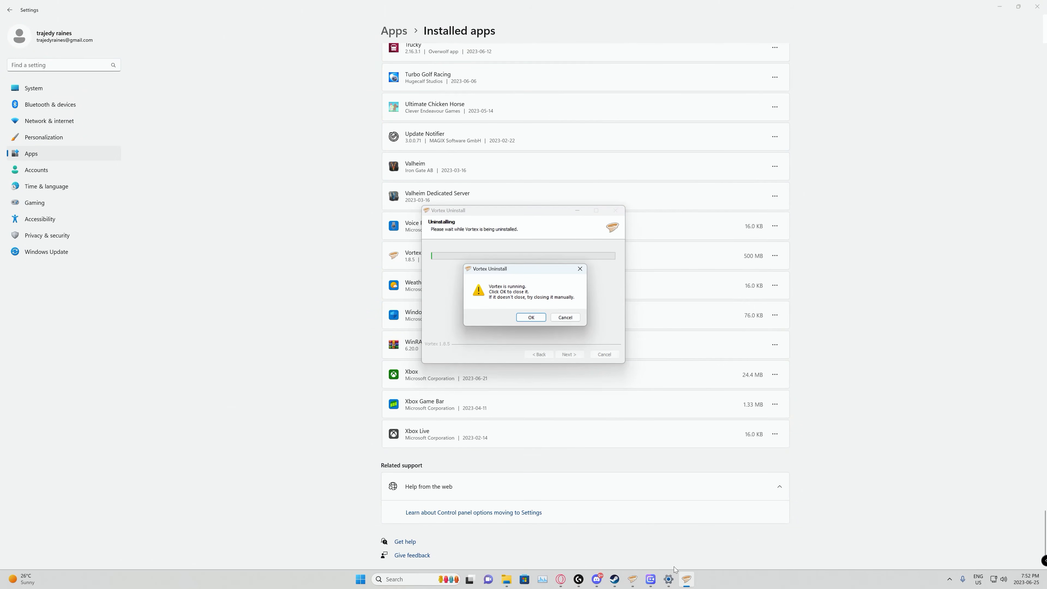
{"action": "left_click", "coordinate": [638, 581]}
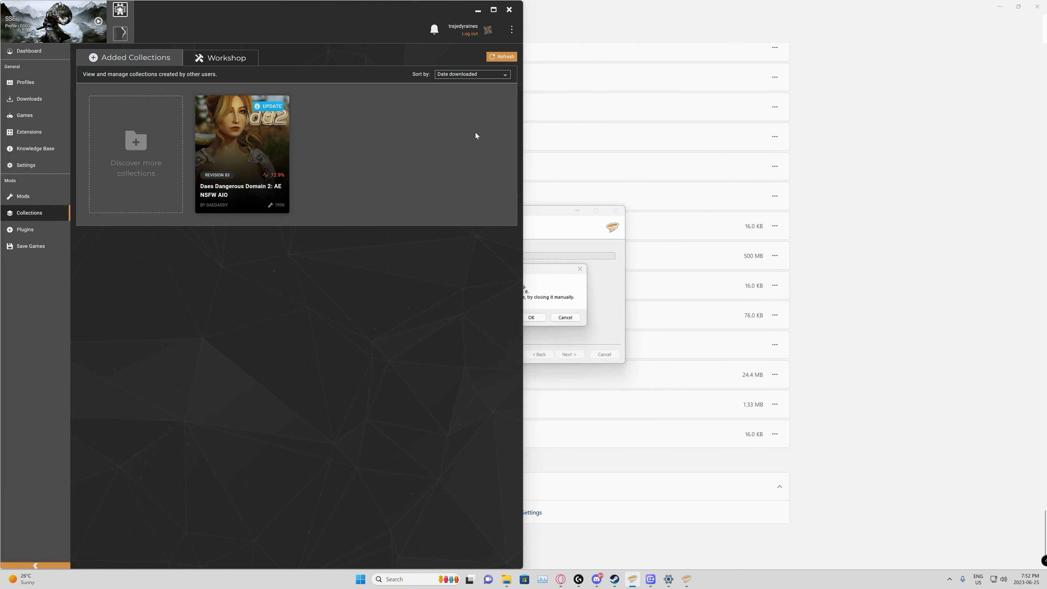
{"action": "left_click", "coordinate": [509, 9]}
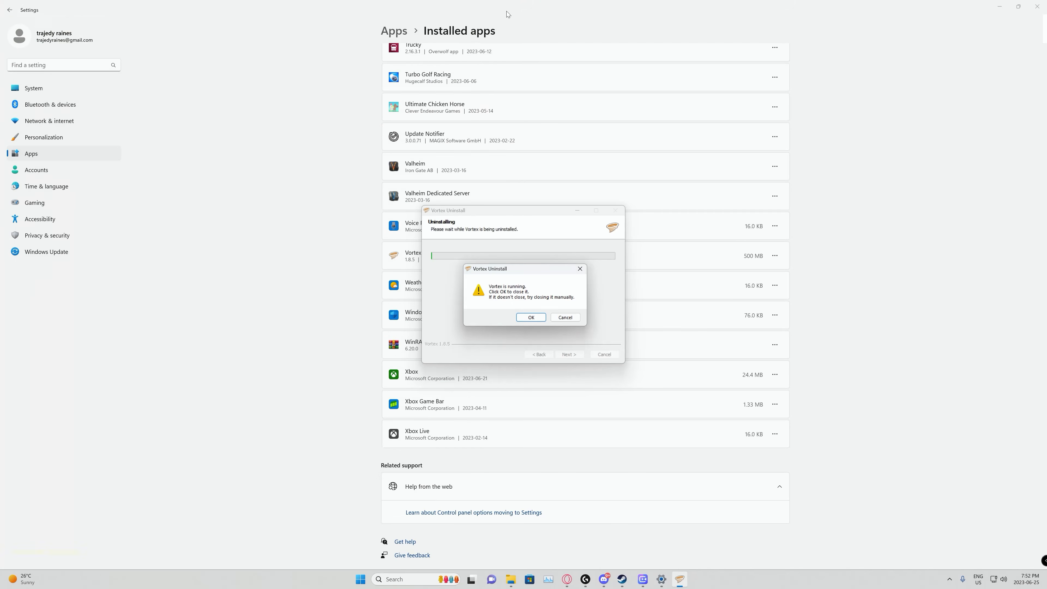
{"action": "left_click", "coordinate": [535, 320]}
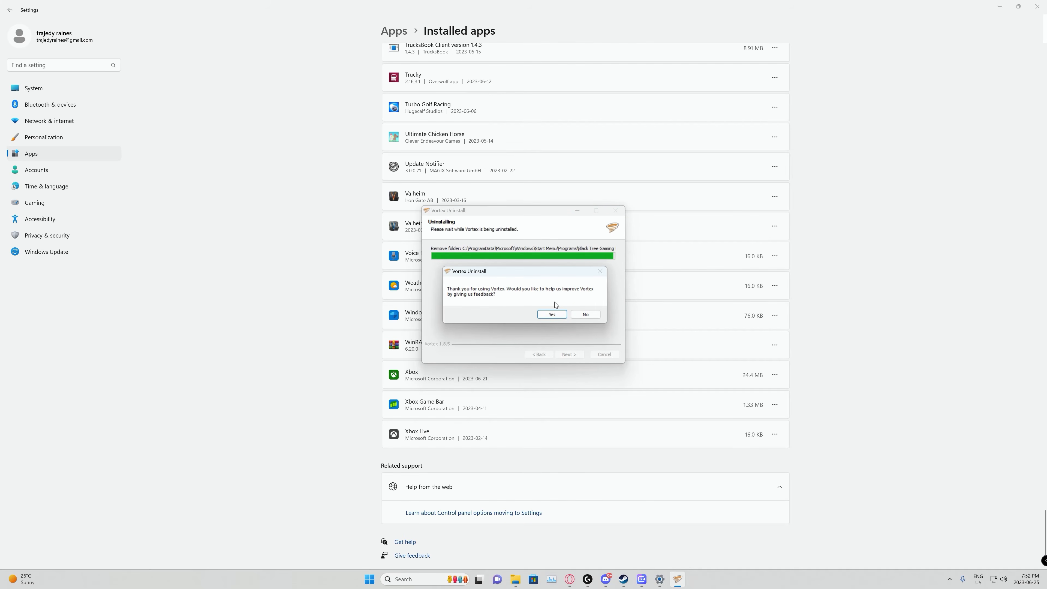
{"action": "left_click", "coordinate": [587, 317]}
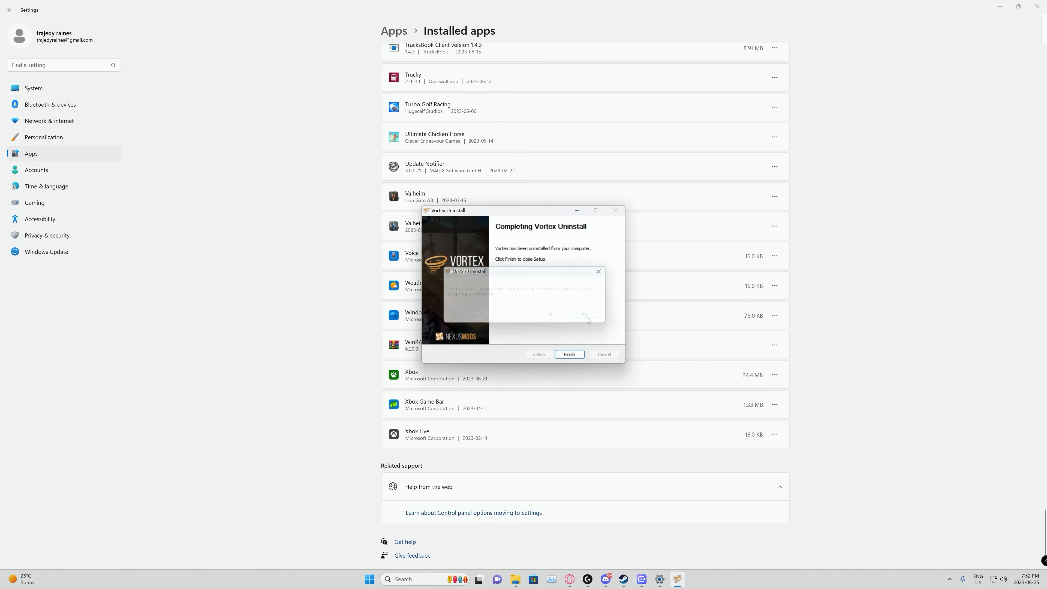
{"action": "left_click", "coordinate": [569, 356]}
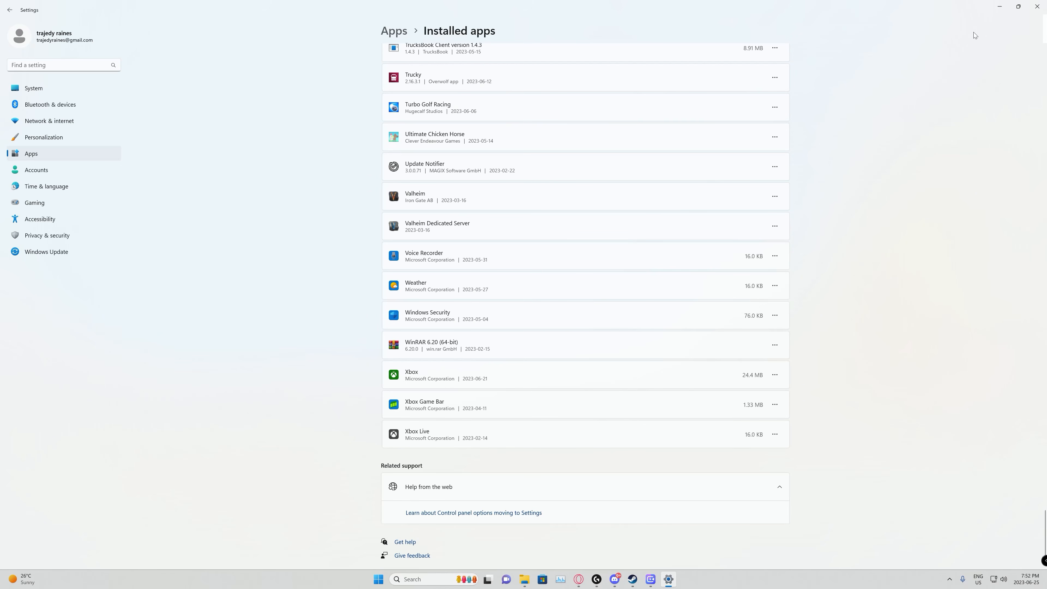
{"action": "left_click", "coordinate": [1037, 6]}
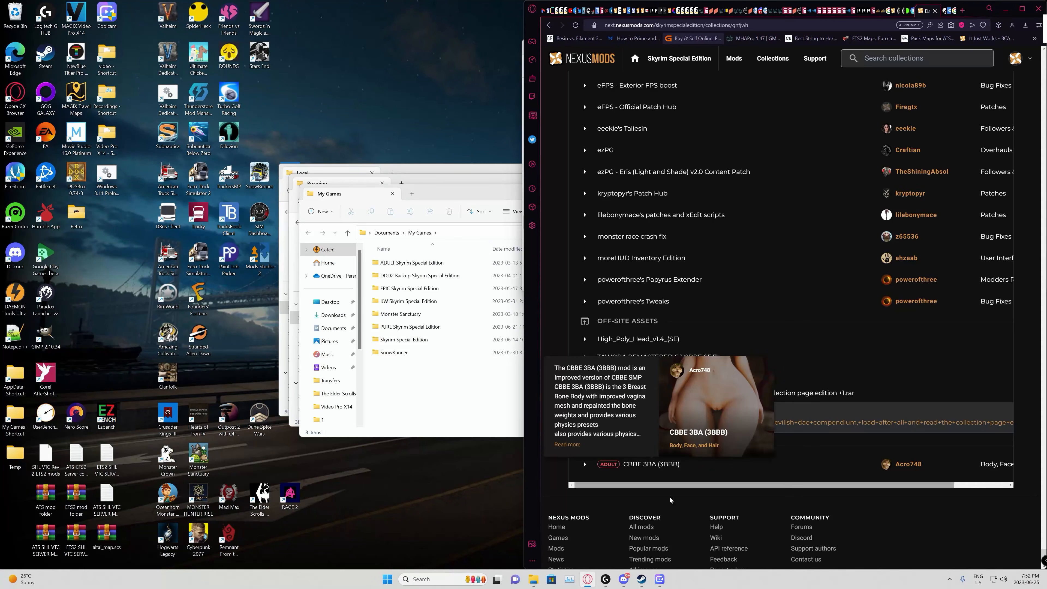
Step: Switch to Steam, uninstall The Elder Scrolls V: Skyrim Special Edition from the library, and minimize the Steam window
{"action": "mouse_move", "coordinate": [639, 582]}
{"action": "left_click", "coordinate": [598, 543]}
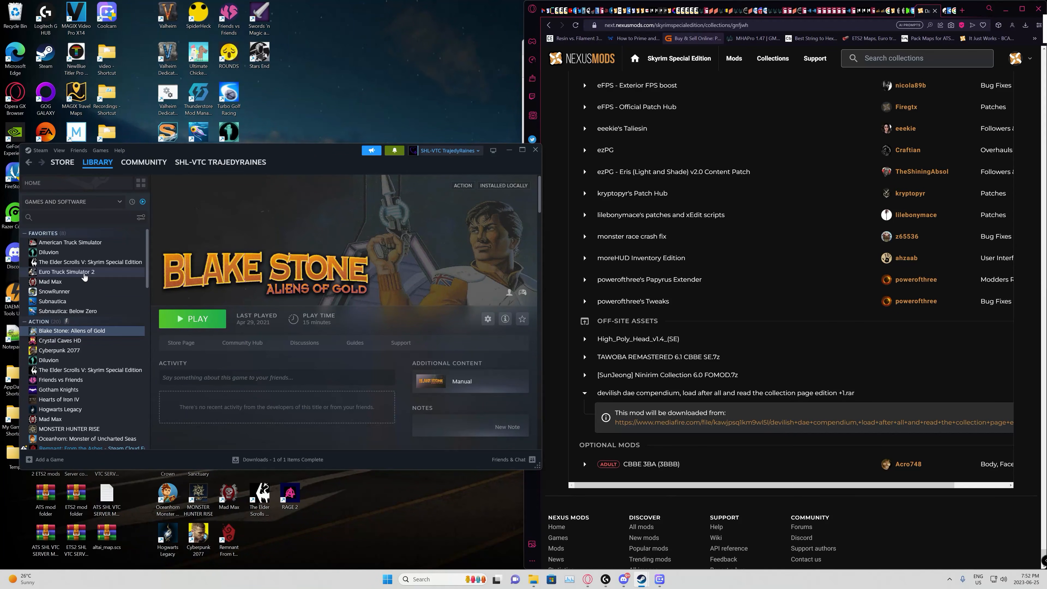
{"action": "scroll", "coordinate": [97, 316], "scroll_direction": "down", "scroll_amount": 1}
{"action": "scroll", "coordinate": [97, 317], "scroll_direction": "down", "scroll_amount": 1}
{"action": "left_click", "coordinate": [82, 329]}
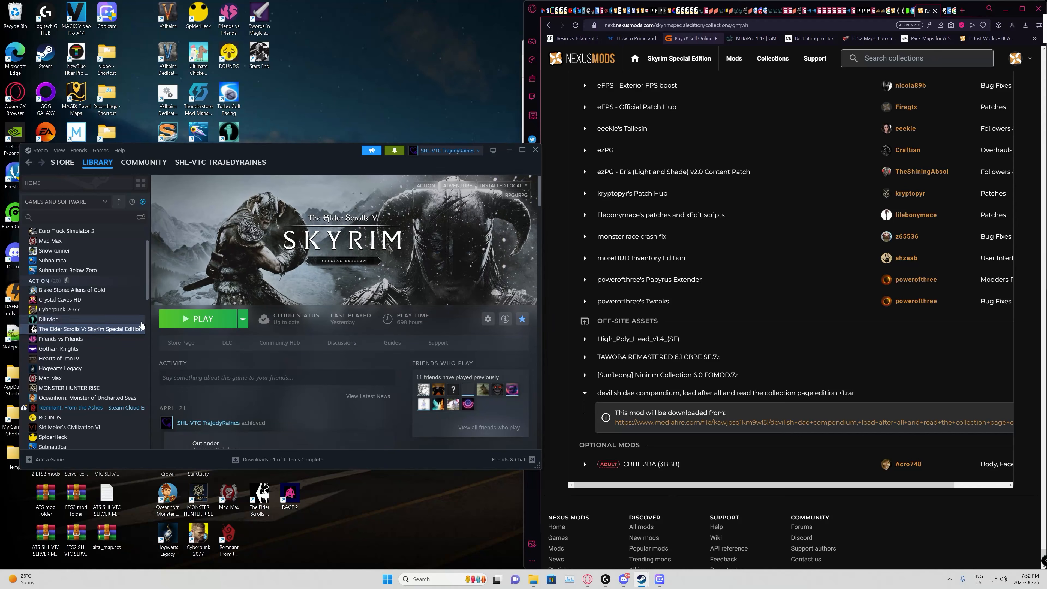
{"action": "right_click", "coordinate": [110, 331]}
{"action": "mouse_move", "coordinate": [152, 392]}
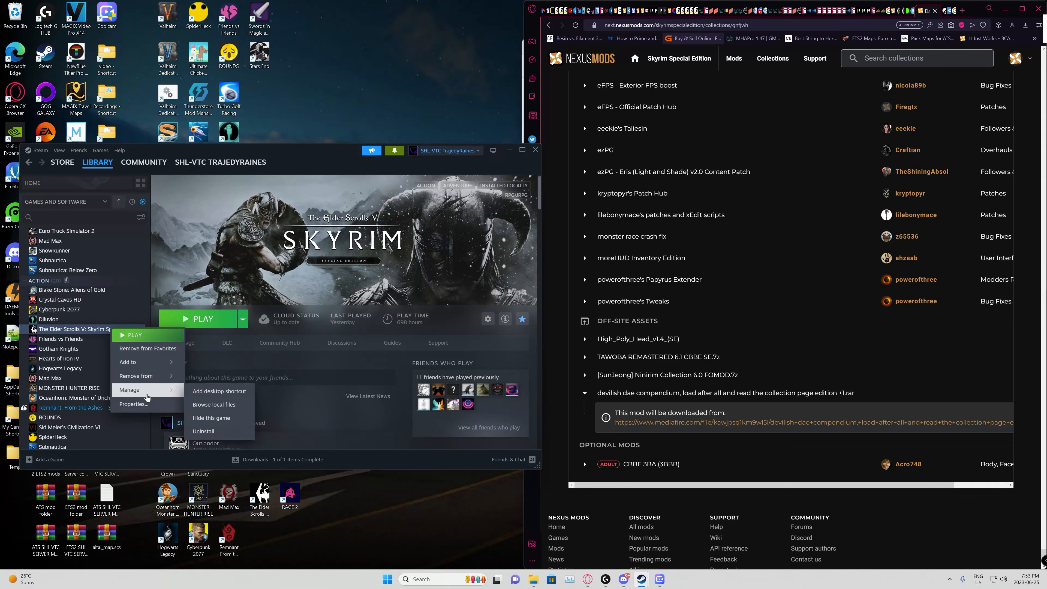
{"action": "left_click", "coordinate": [208, 432]}
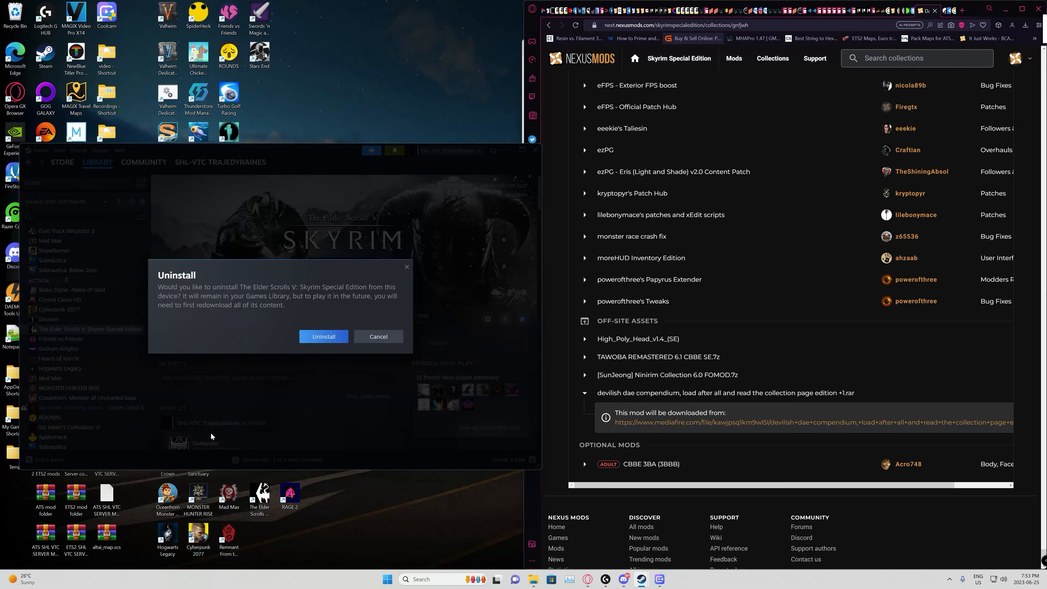
{"action": "left_click", "coordinate": [324, 336]}
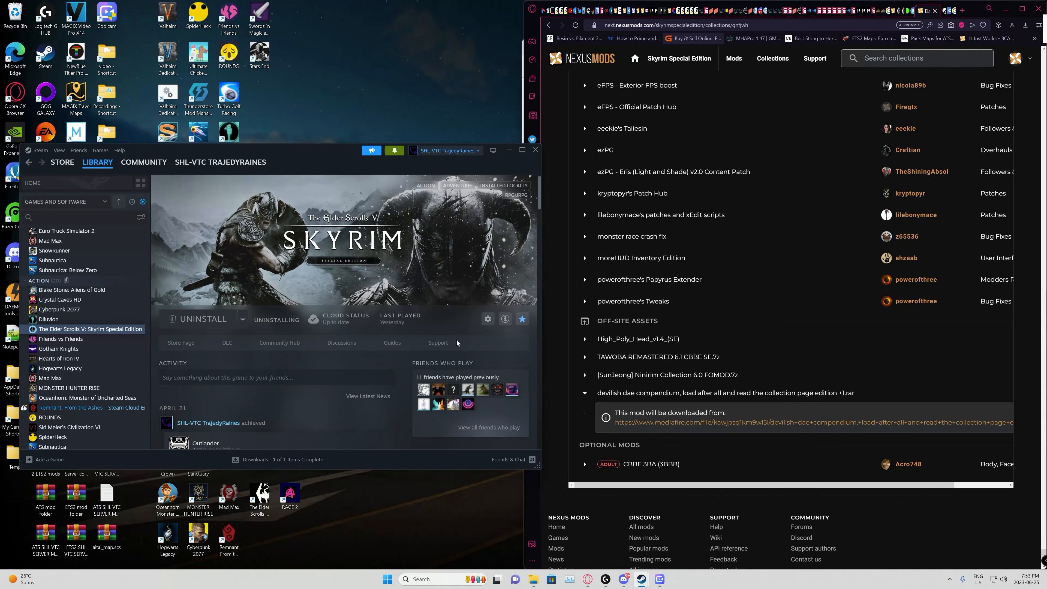
{"action": "left_click", "coordinate": [510, 150]}
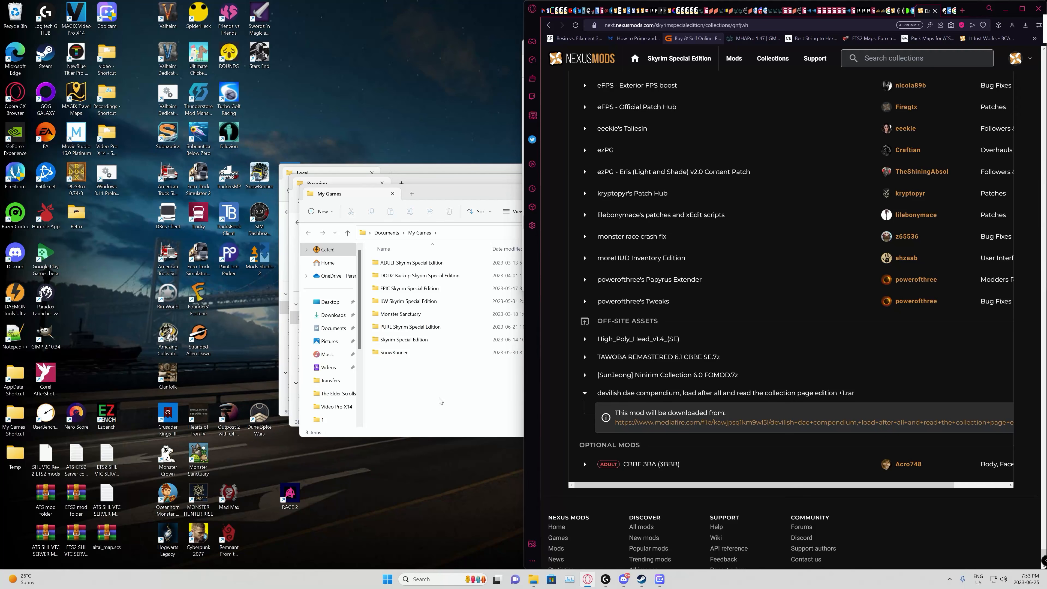
Step: Rename the Skyrim Special Edition folder in Documents > My Games to "DDD2 BKP Skyrim Special Edition"
{"action": "left_click", "coordinate": [390, 340]}
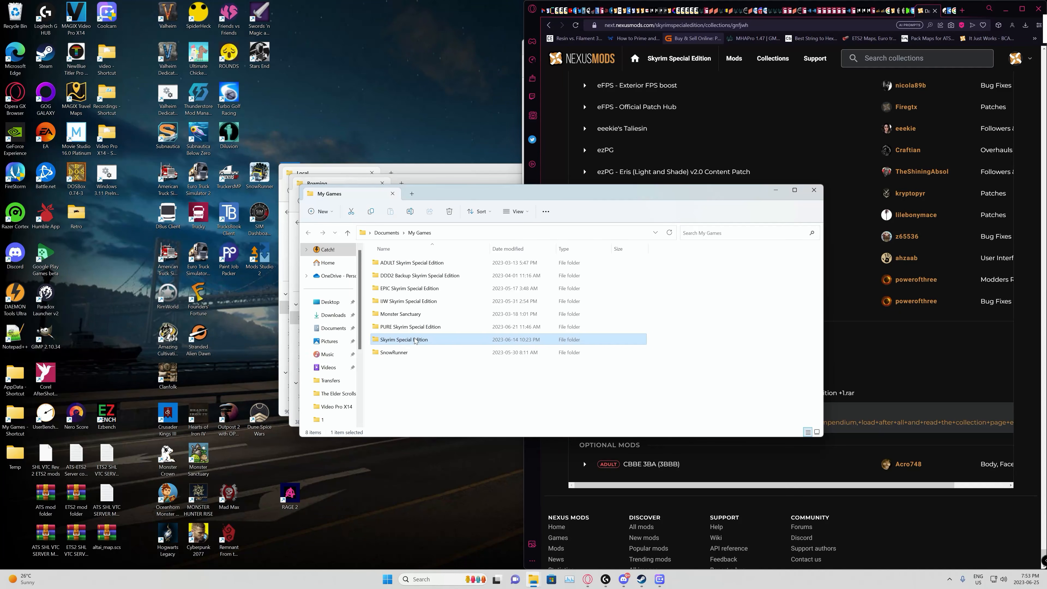
{"action": "right_click", "coordinate": [404, 344]}
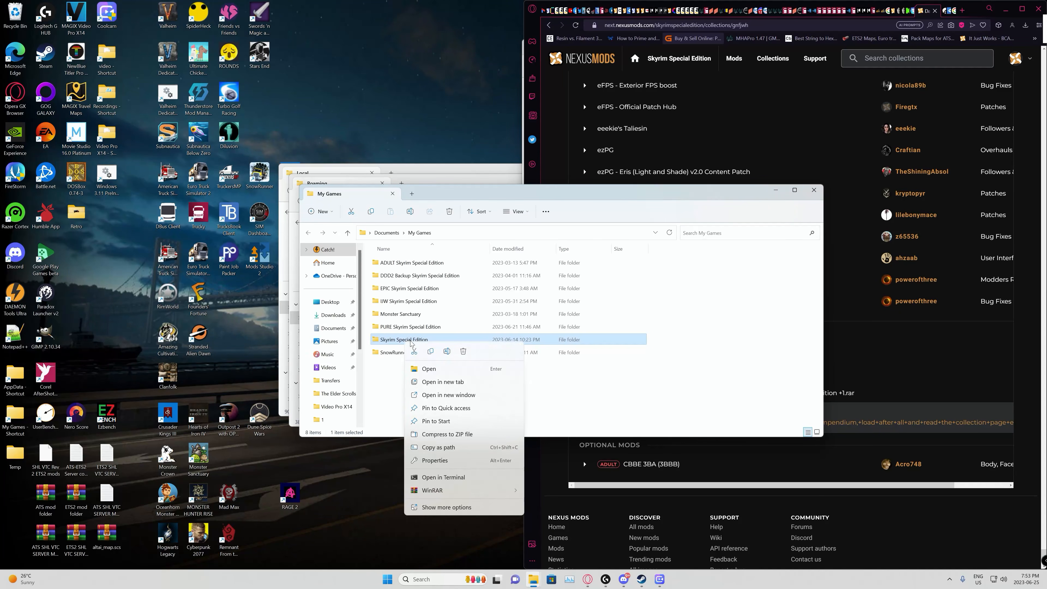
{"action": "left_click", "coordinate": [448, 351]}
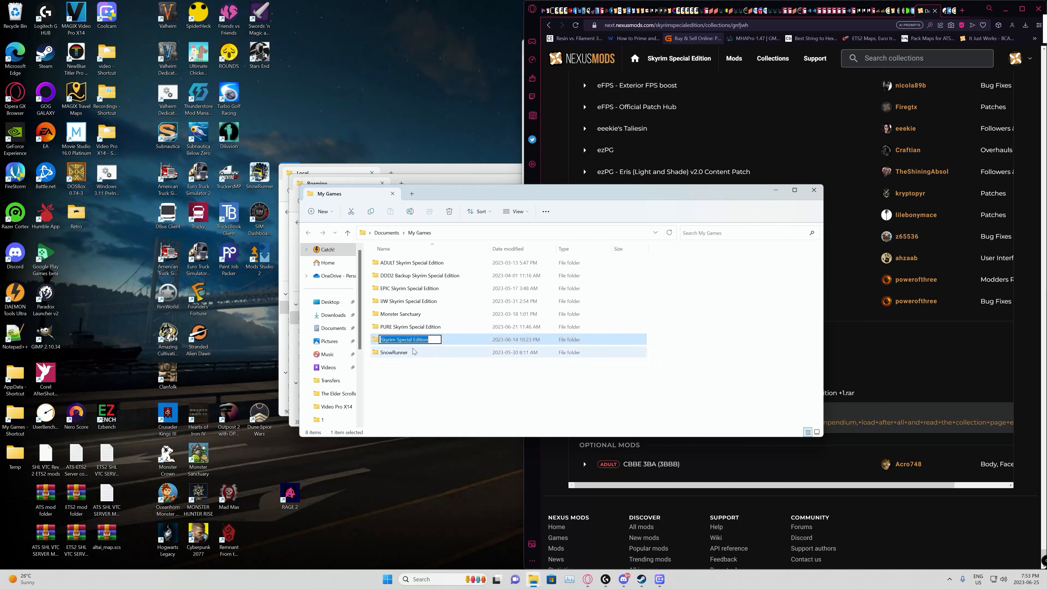
{"action": "left_click", "coordinate": [380, 339]}
{"action": "type", "text": "DDD2 BK"}
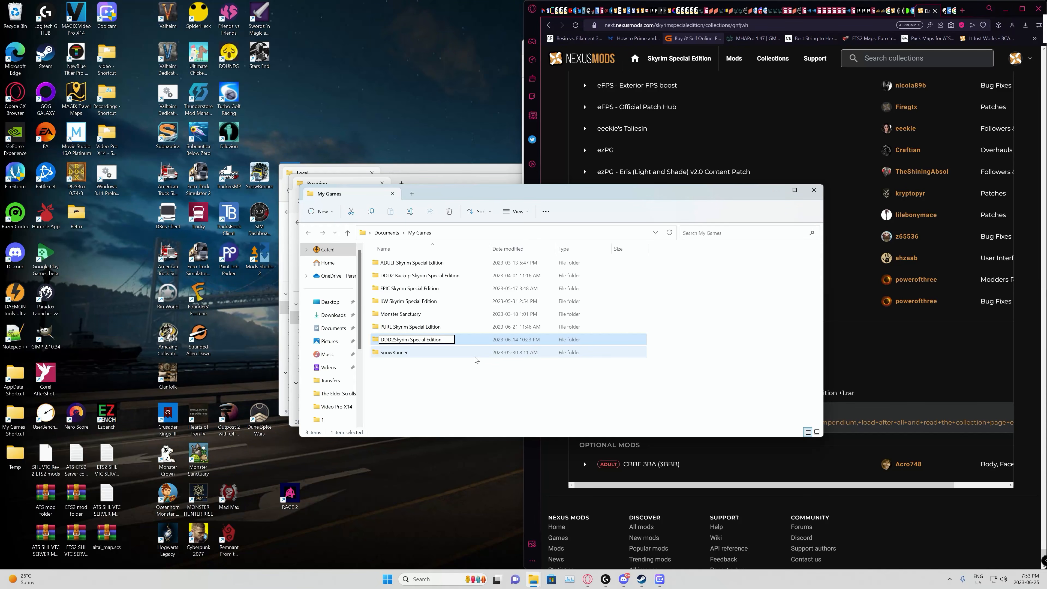
{"action": "type", "text": "P"}
{"action": "key", "text": "Return"}
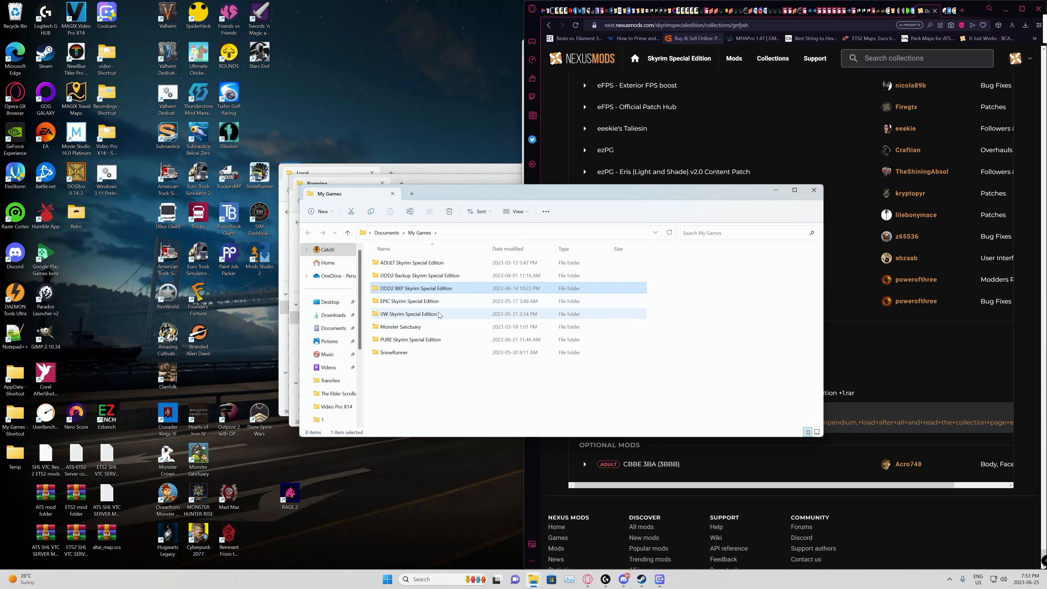
Step: Permanently delete the "DDD2 Backup Skyrim Special Edition" folder and minimize the My Games window
{"action": "left_click", "coordinate": [429, 277]}
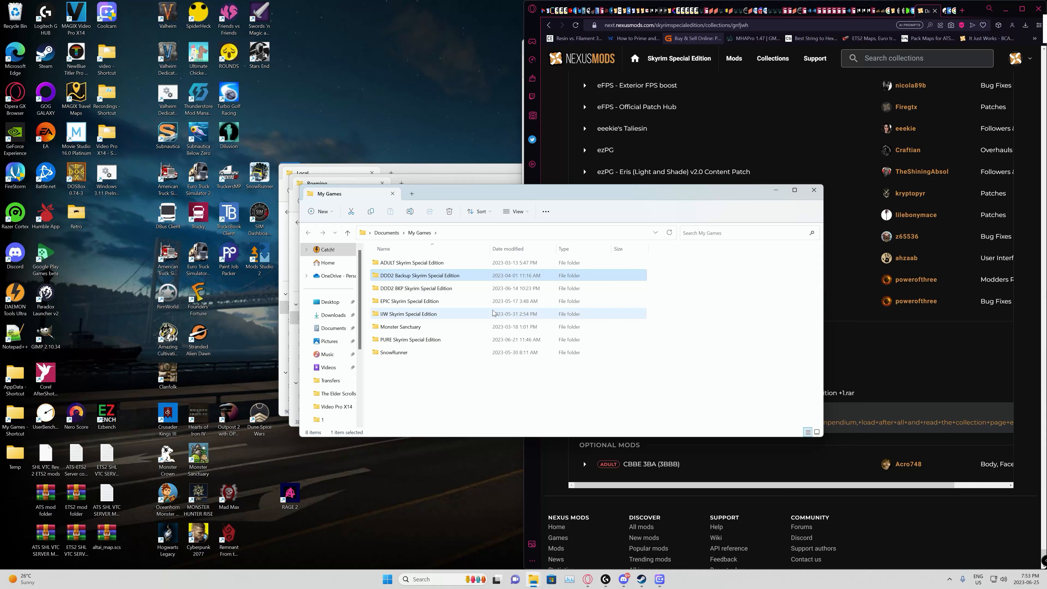
{"action": "key", "text": "shift+Delete"}
{"action": "key", "text": "Return"}
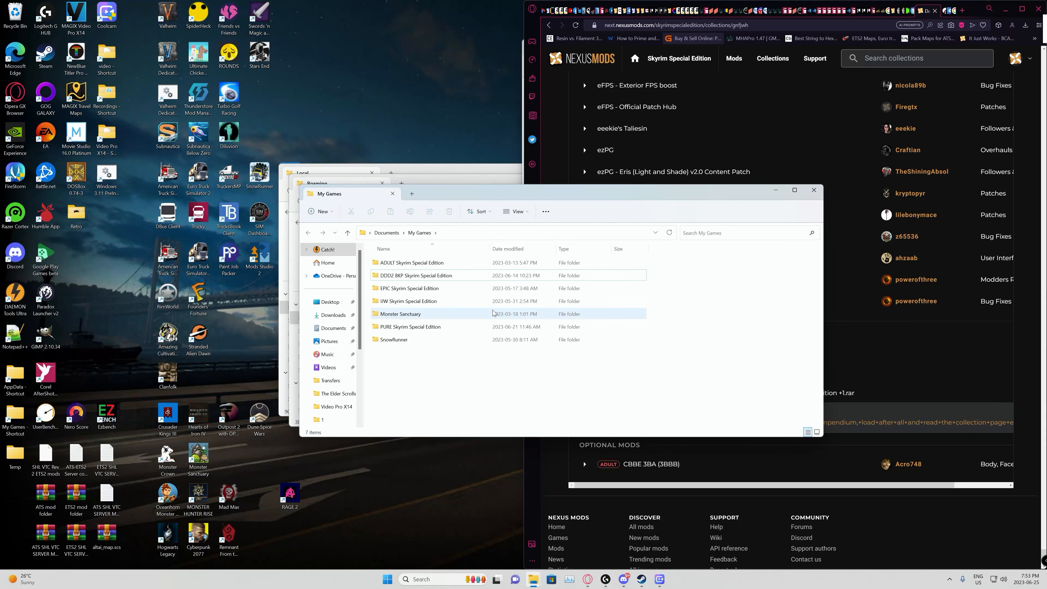
{"action": "left_click", "coordinate": [435, 280]}
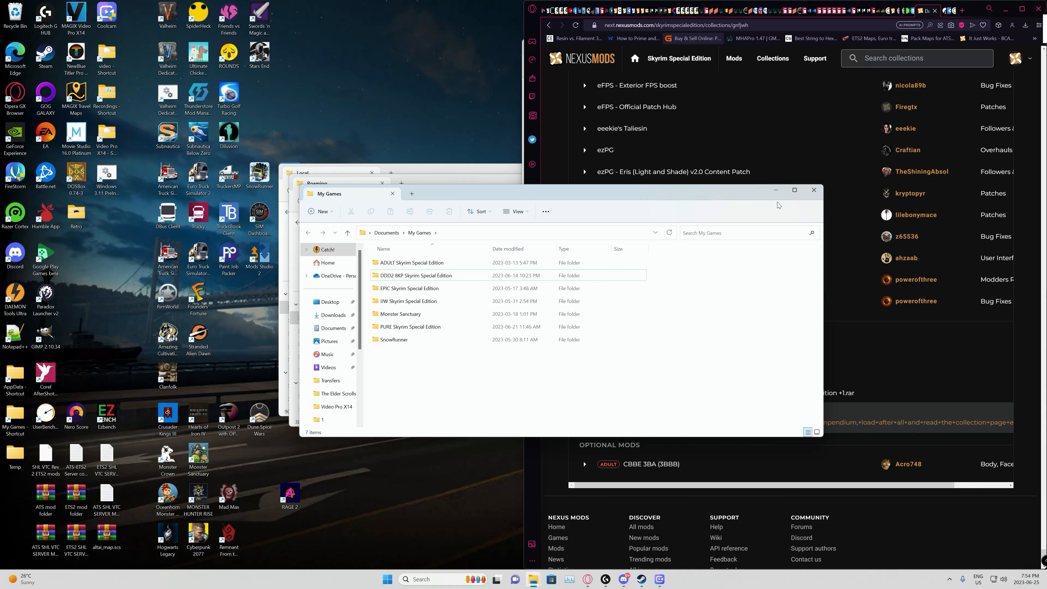
{"action": "left_click", "coordinate": [777, 190]}
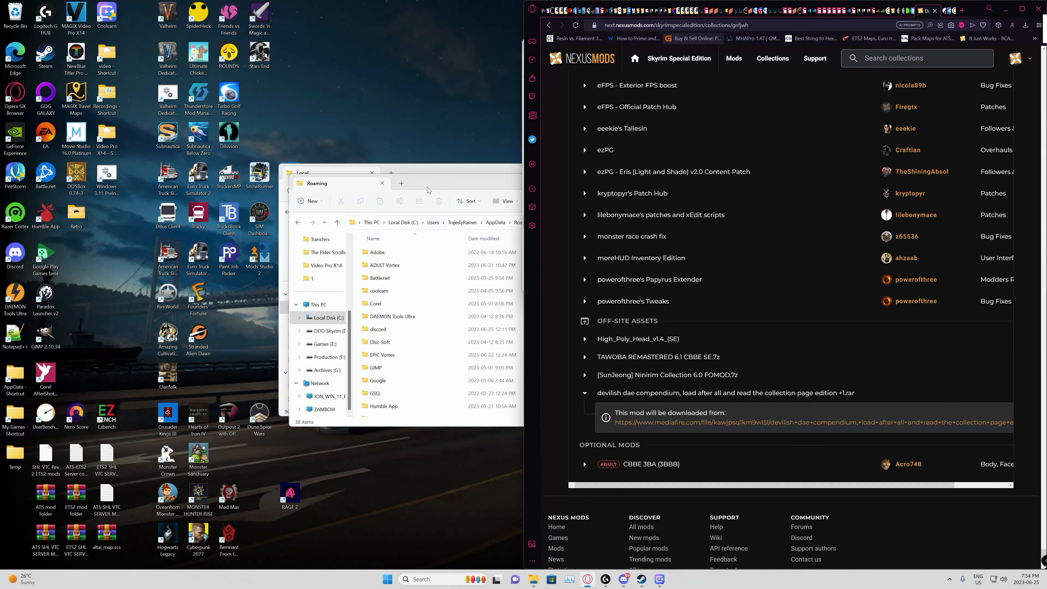
Step: Permanently delete the Vortex folder from AppData > Roaming, check the remaining folders, and minimize the Roaming window
{"action": "left_click", "coordinate": [443, 180]}
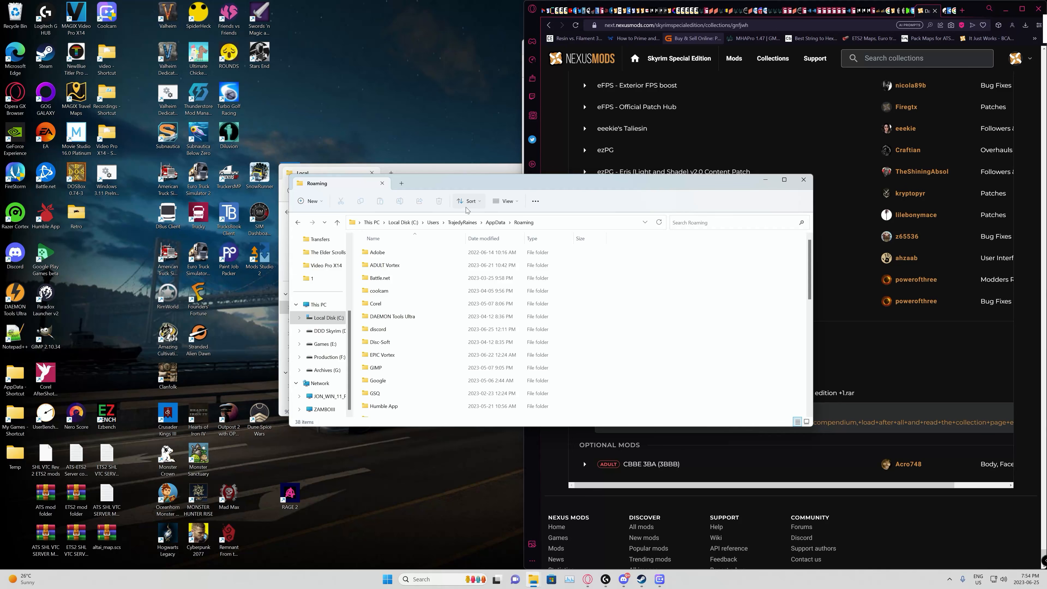
{"action": "scroll", "coordinate": [450, 264], "scroll_direction": "down", "scroll_amount": 5}
{"action": "scroll", "coordinate": [450, 264], "scroll_direction": "down", "scroll_amount": 3}
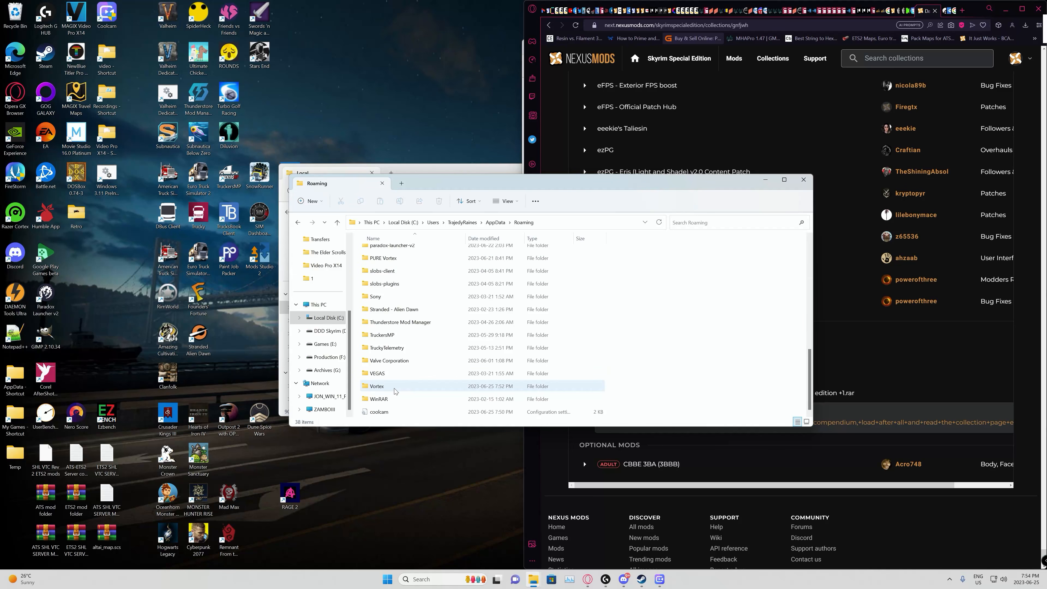
{"action": "left_click", "coordinate": [407, 383]}
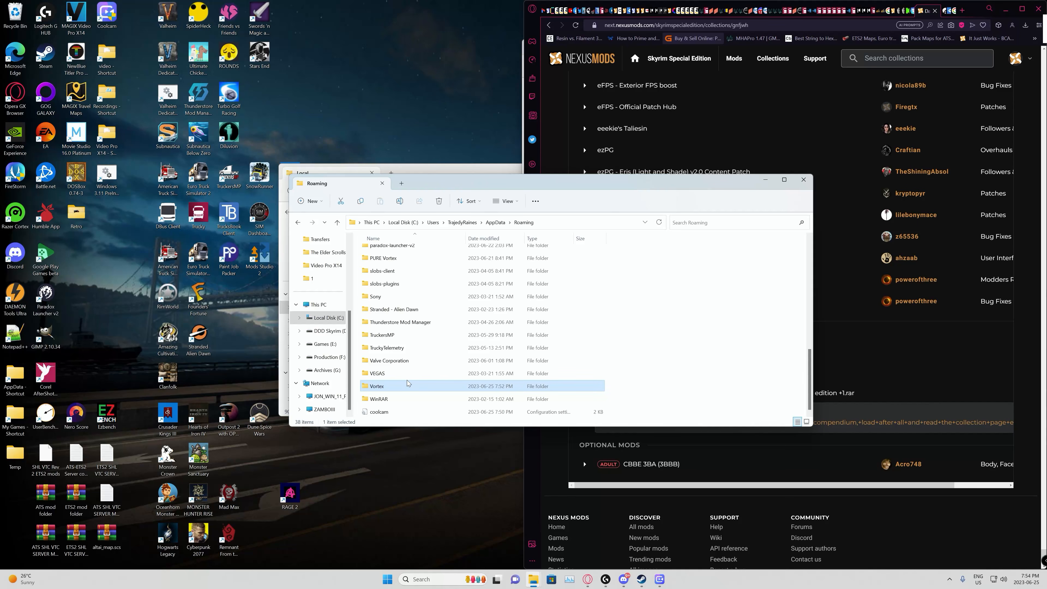
{"action": "key", "text": "shift+Delete"}
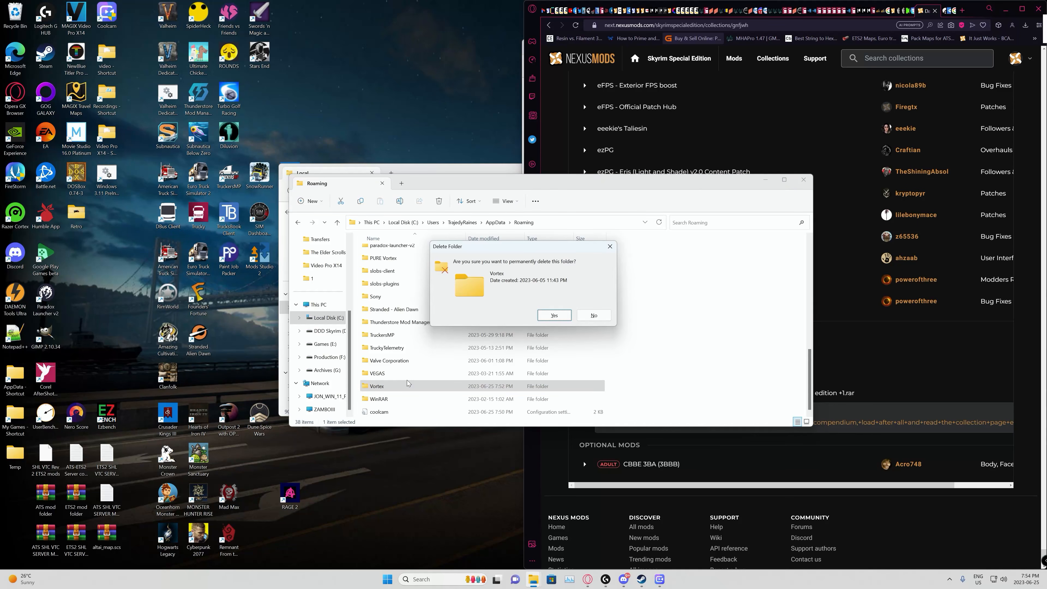
{"action": "key", "text": "Return"}
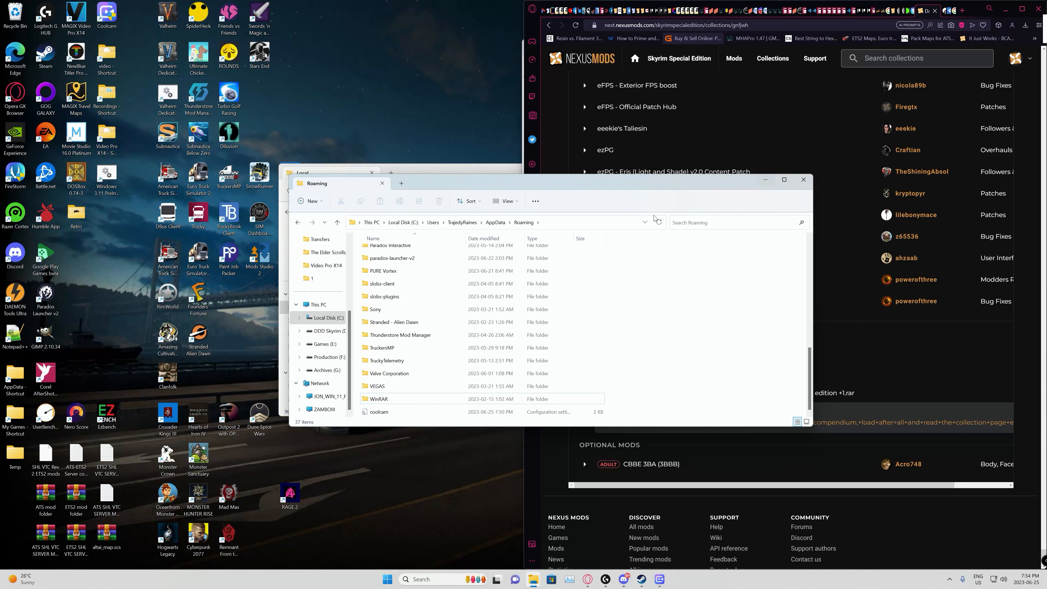
{"action": "scroll", "coordinate": [454, 324], "scroll_direction": "up", "scroll_amount": 4}
{"action": "scroll", "coordinate": [417, 343], "scroll_direction": "down", "scroll_amount": 1}
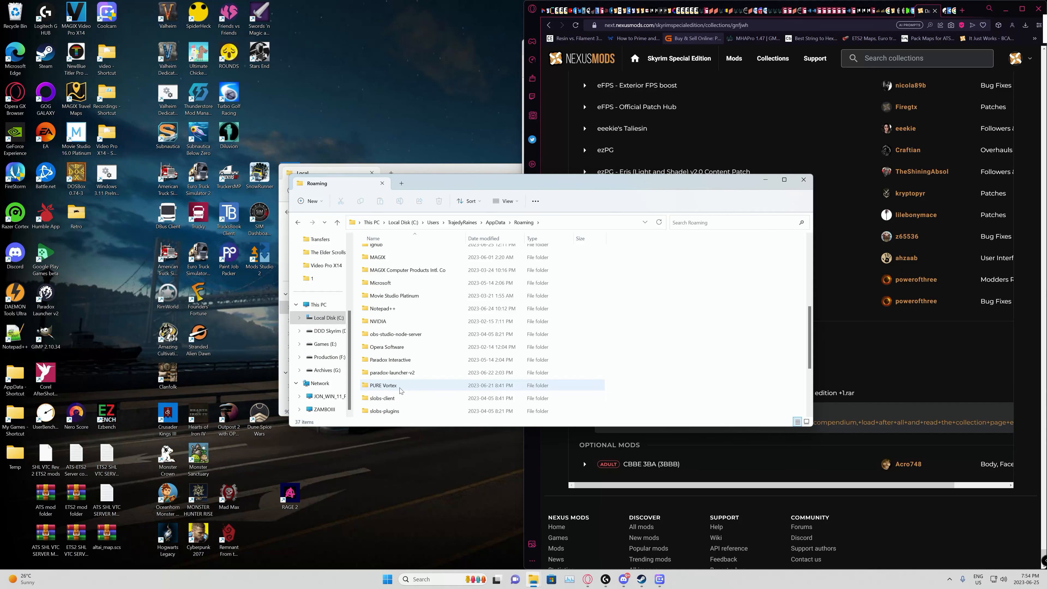
{"action": "scroll", "coordinate": [397, 389], "scroll_direction": "up", "scroll_amount": 5}
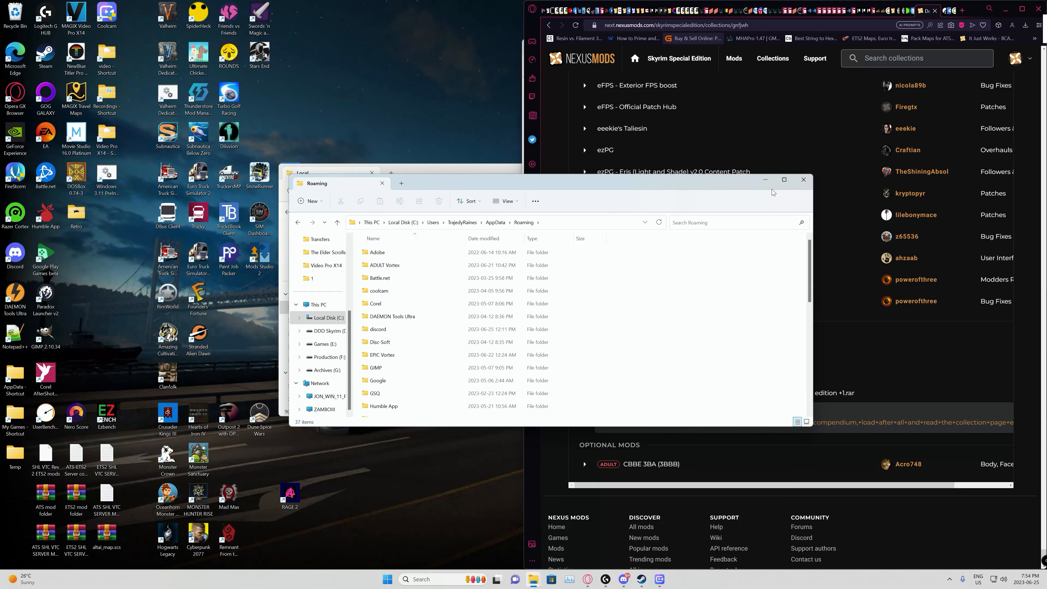
{"action": "scroll", "coordinate": [721, 288], "scroll_direction": "down", "scroll_amount": 8}
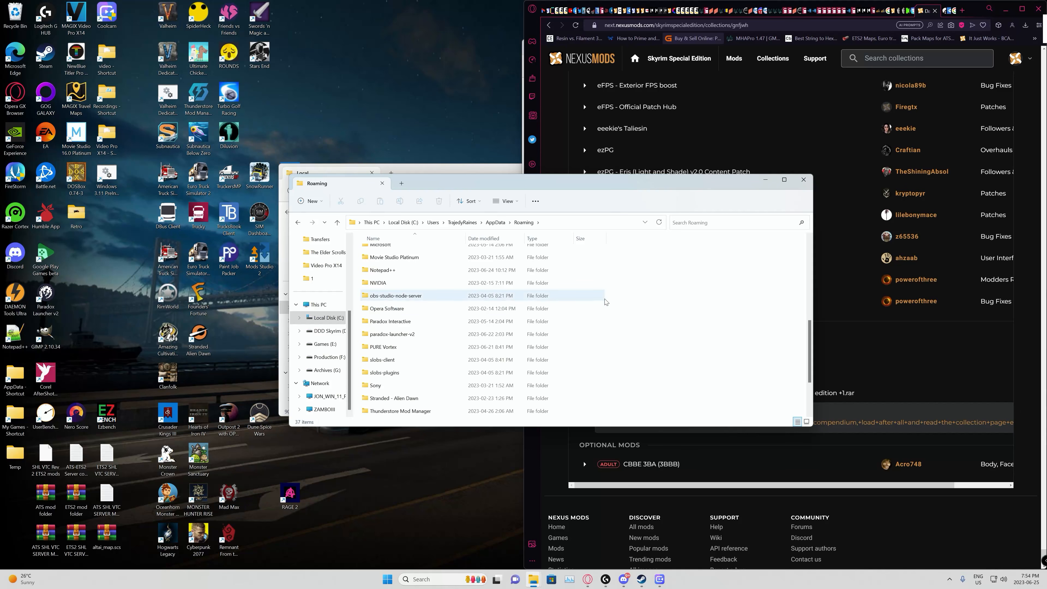
{"action": "left_click", "coordinate": [767, 181]}
Step: Permanently delete the vortex-updater and Skyrim Special Edition folders from AppData > Local, and minimize the Local window
{"action": "left_click", "coordinate": [425, 172]}
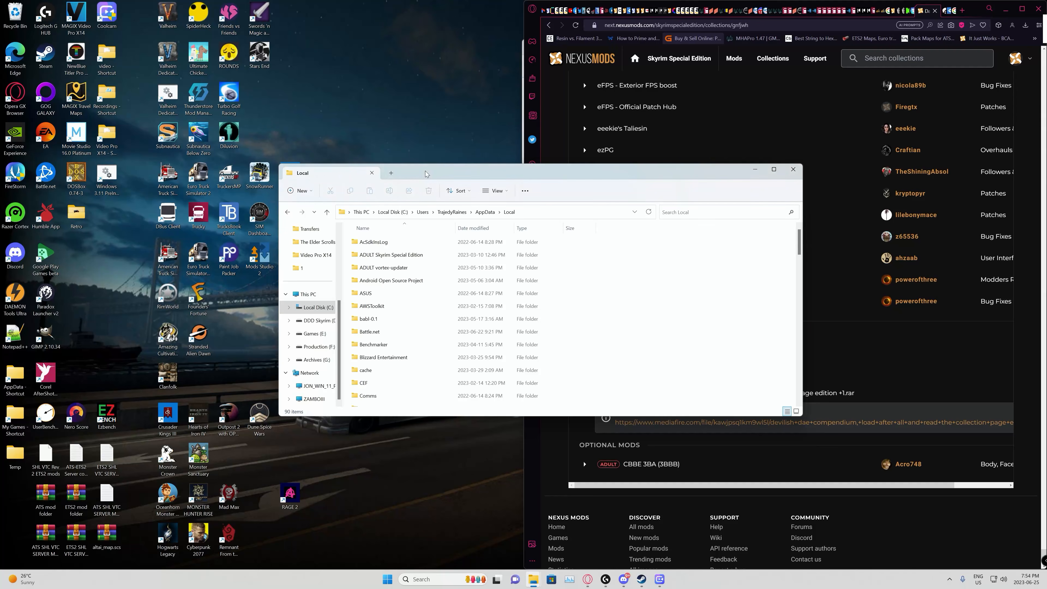
{"action": "scroll", "coordinate": [445, 269], "scroll_direction": "down", "scroll_amount": 12}
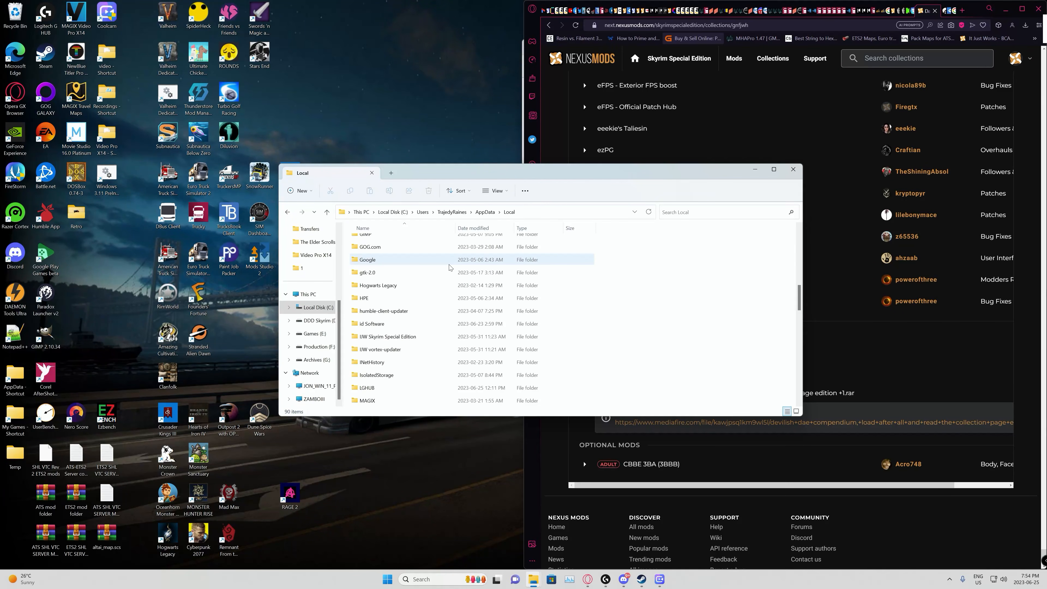
{"action": "scroll", "coordinate": [446, 269], "scroll_direction": "down", "scroll_amount": 7}
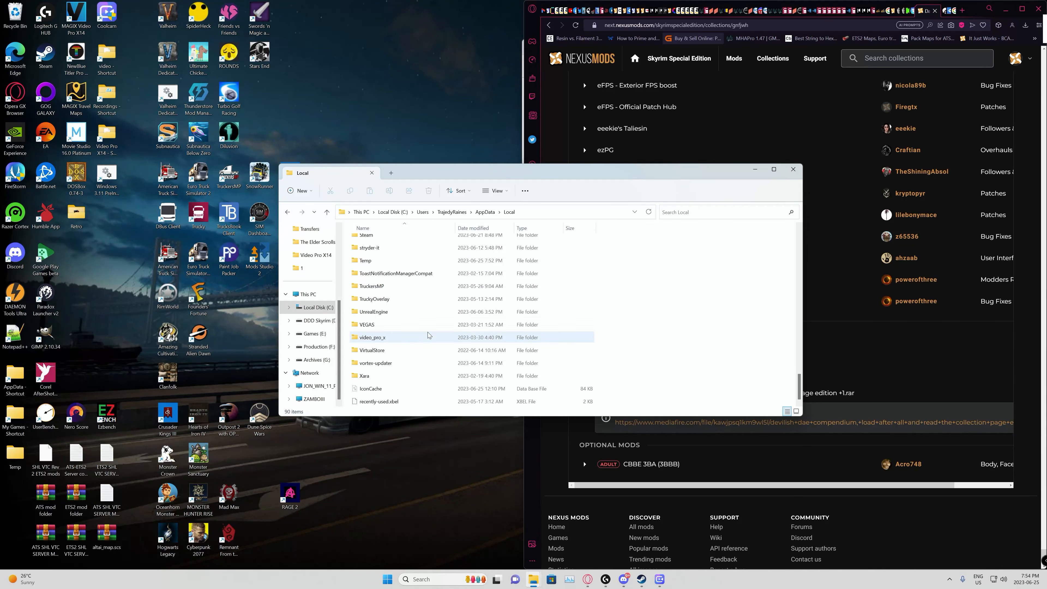
{"action": "left_click", "coordinate": [398, 363]}
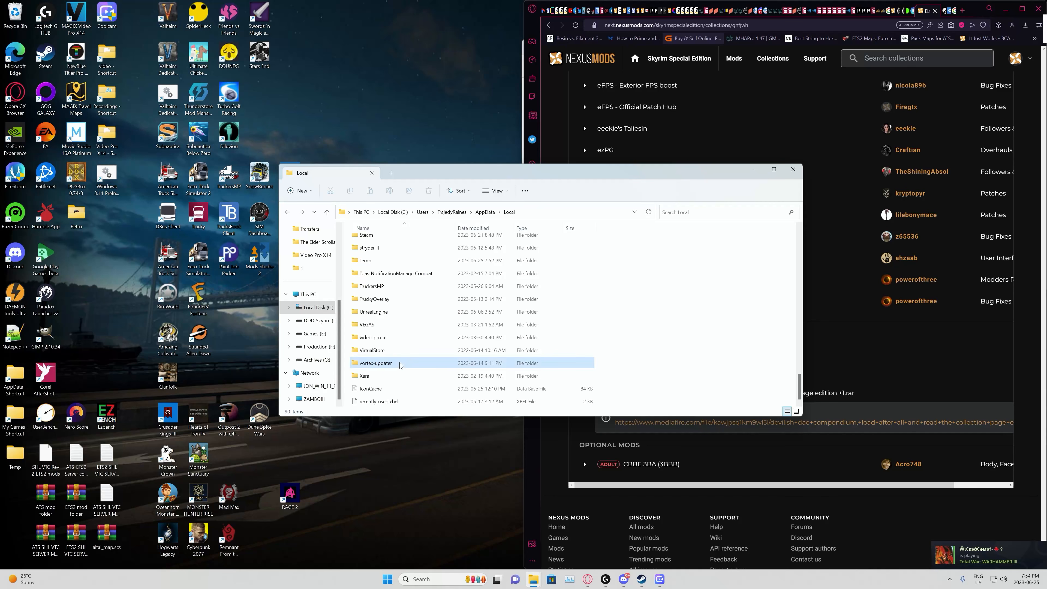
{"action": "scroll", "coordinate": [410, 338], "scroll_direction": "up", "scroll_amount": 3}
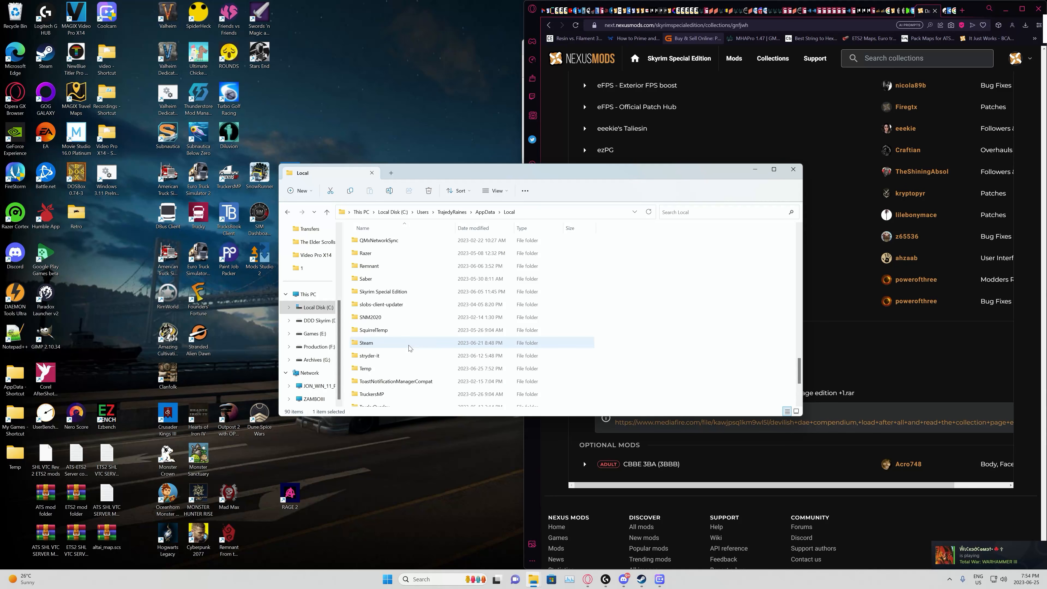
{"action": "left_click", "coordinate": [413, 293], "text": "ctrl"}
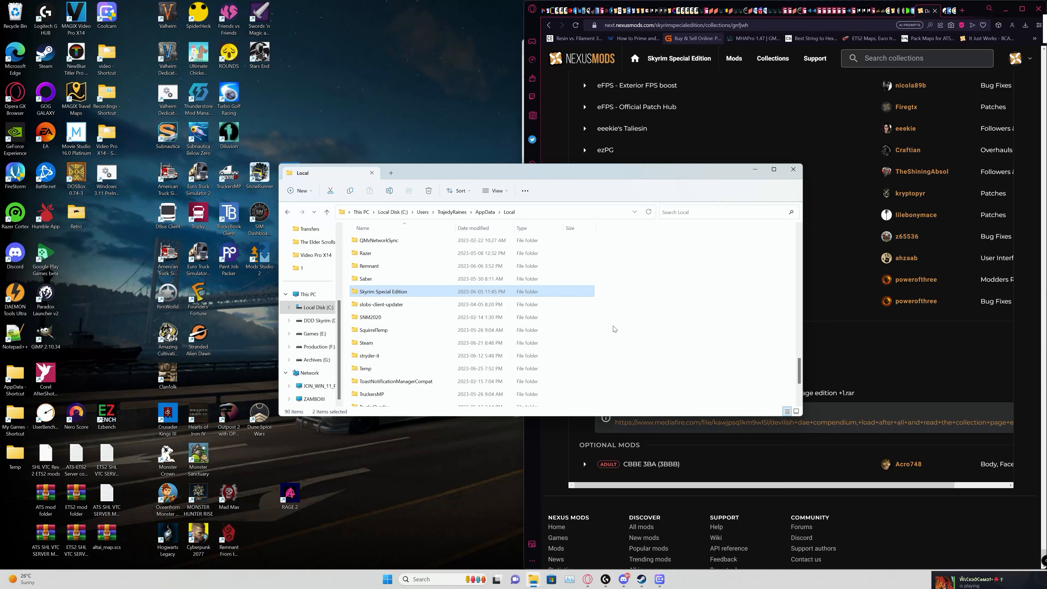
{"action": "key", "text": "shift+Delete"}
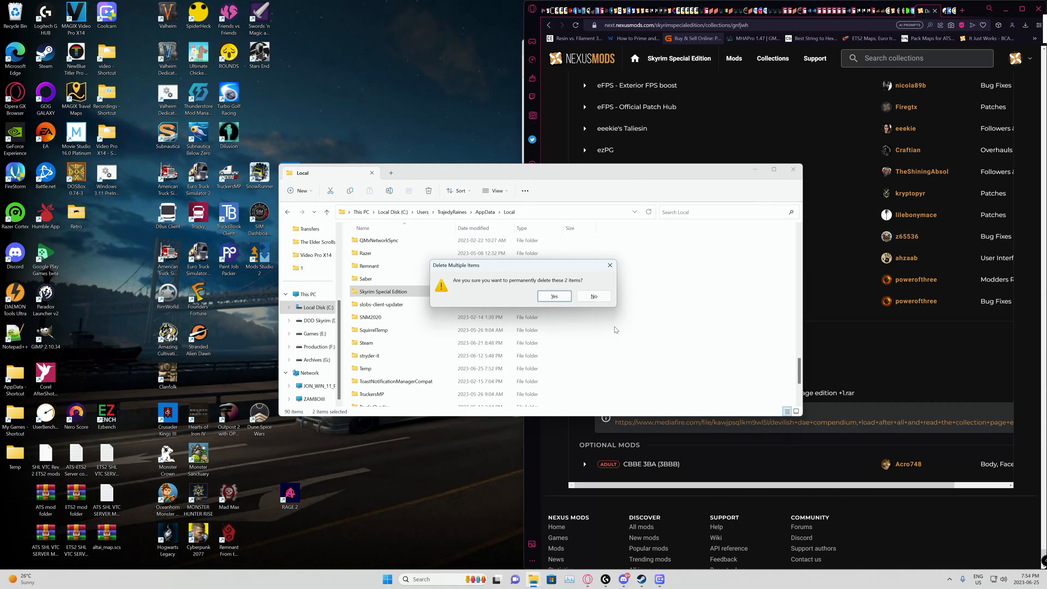
{"action": "key", "text": "Return"}
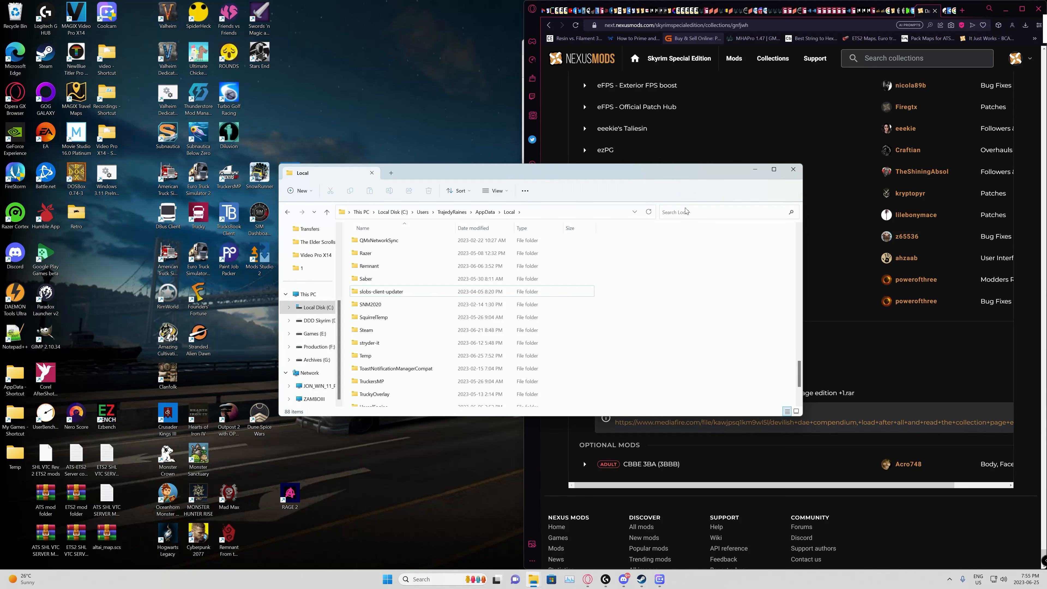
{"action": "left_click", "coordinate": [753, 169]}
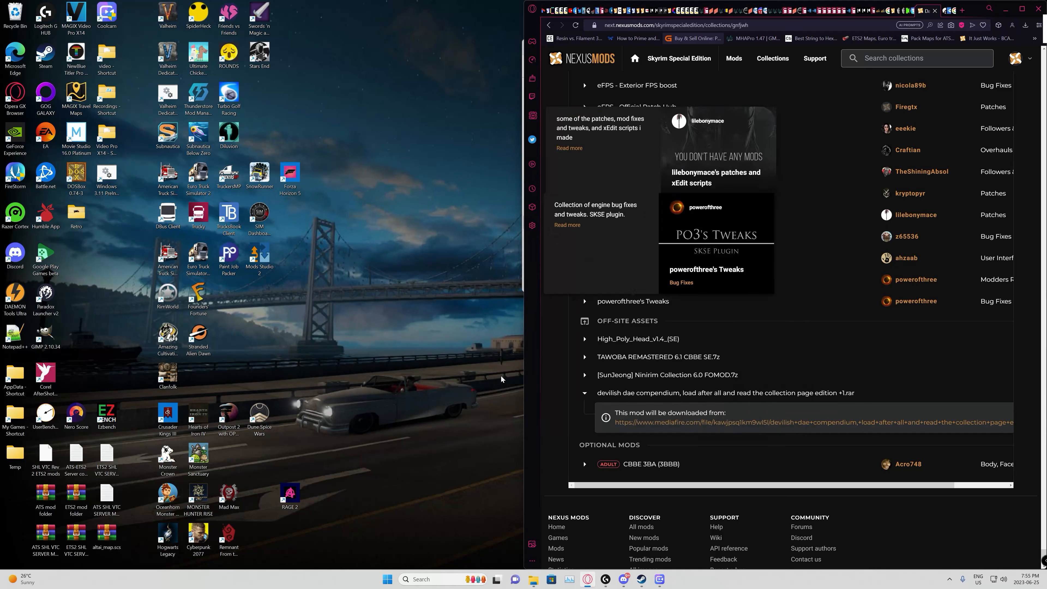
Step: Open a new File Explorer window and go to the DDD Skyrim (D:) drive
{"action": "right_click", "coordinate": [533, 580]}
{"action": "left_click", "coordinate": [518, 532]}
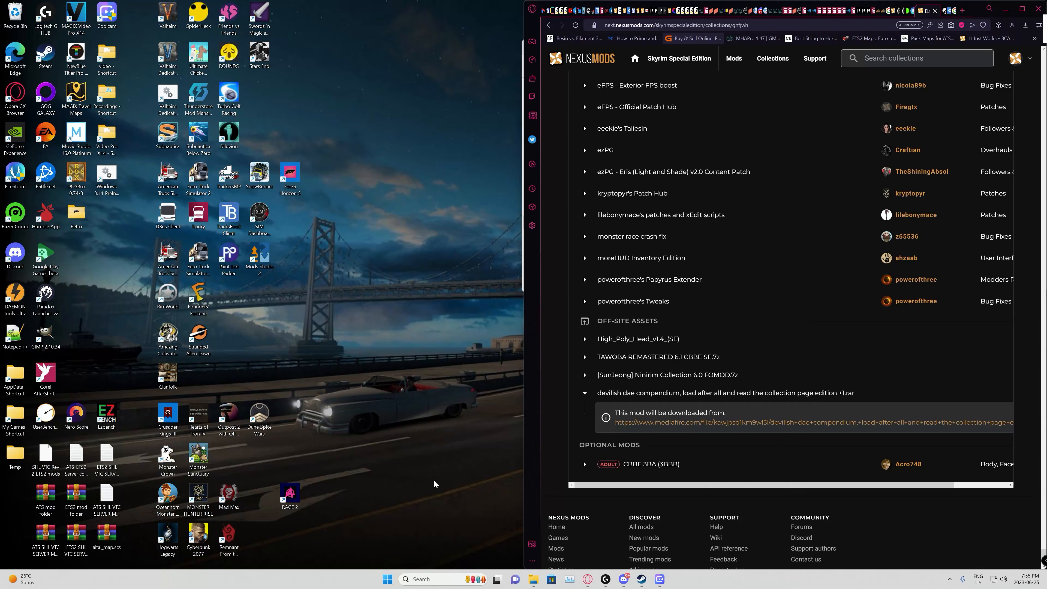
{"action": "scroll", "coordinate": [37, 182], "scroll_direction": "down", "scroll_amount": 3}
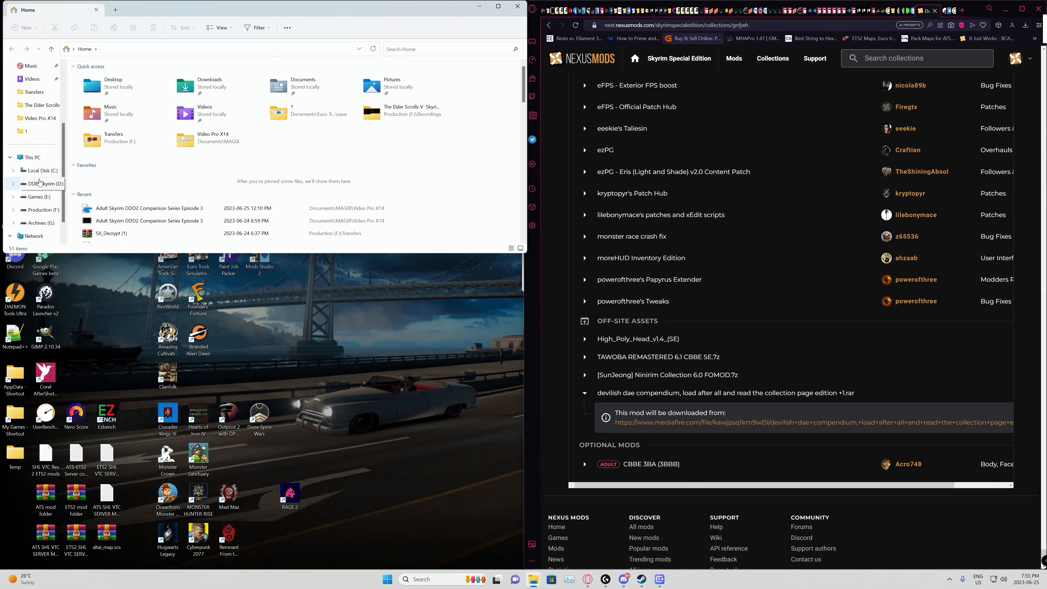
{"action": "left_click", "coordinate": [39, 197]}
{"action": "scroll", "coordinate": [89, 175], "scroll_direction": "down", "scroll_amount": 3}
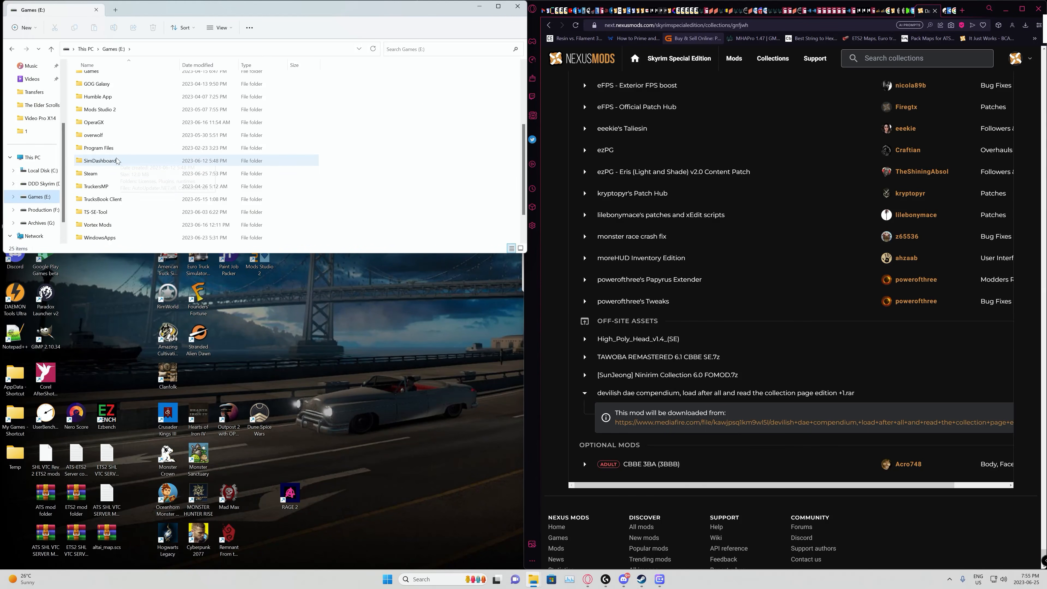
{"action": "double_click", "coordinate": [88, 176]}
{"action": "left_click", "coordinate": [90, 168]}
{"action": "left_click", "coordinate": [52, 184]}
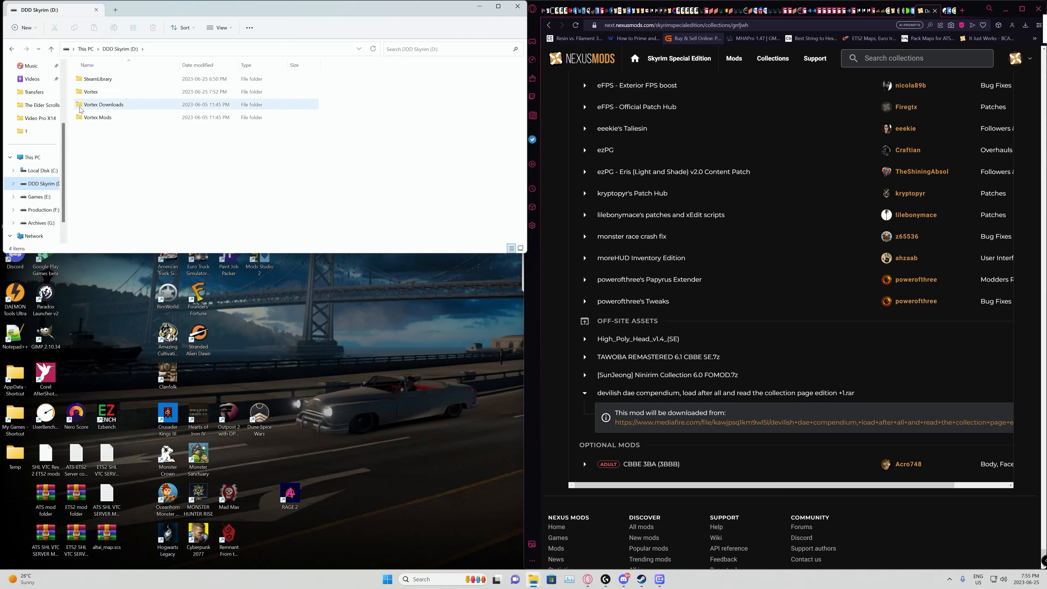
Step: Permanently delete the Skyrim Special Edition folder in SteamLibrary > steamapps > common on the D: drive
{"action": "double_click", "coordinate": [82, 78]}
{"action": "double_click", "coordinate": [82, 79]}
{"action": "left_click", "coordinate": [82, 79]}
{"action": "double_click", "coordinate": [82, 78]}
{"action": "left_click", "coordinate": [82, 78]}
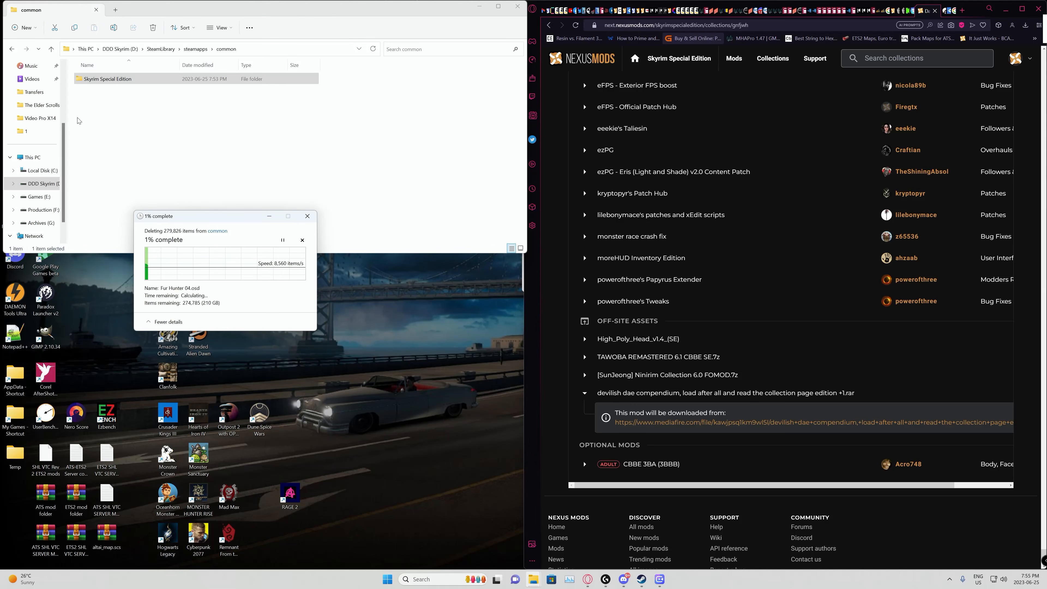
Step: Return to the root of the D: drive and permanently delete the Vortex, Vortex Downloads and Vortex Mods folders
{"action": "left_click", "coordinate": [51, 53]}
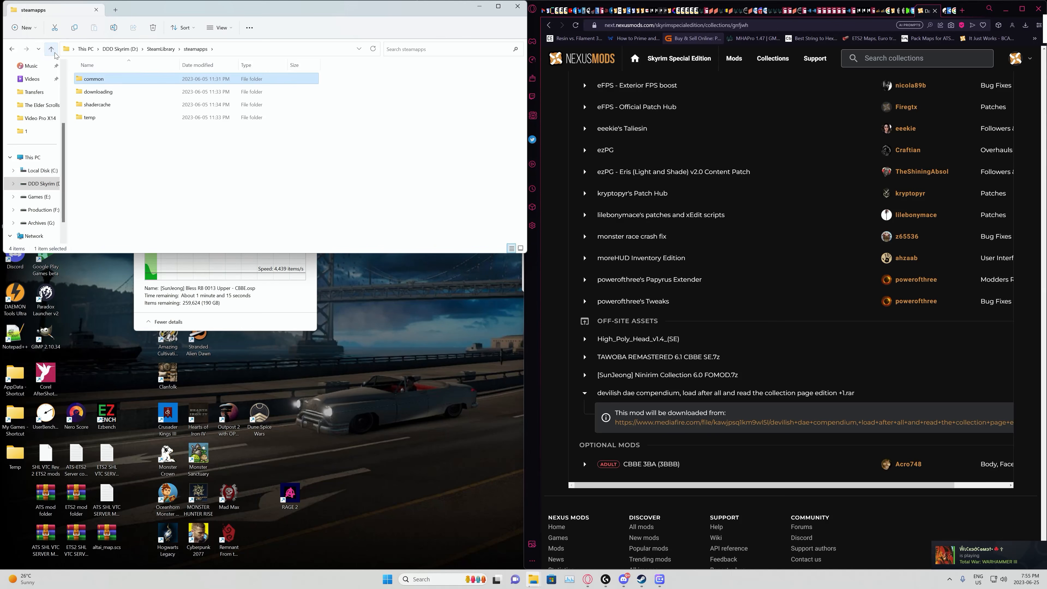
{"action": "left_click", "coordinate": [52, 49]}
{"action": "left_click", "coordinate": [52, 48]}
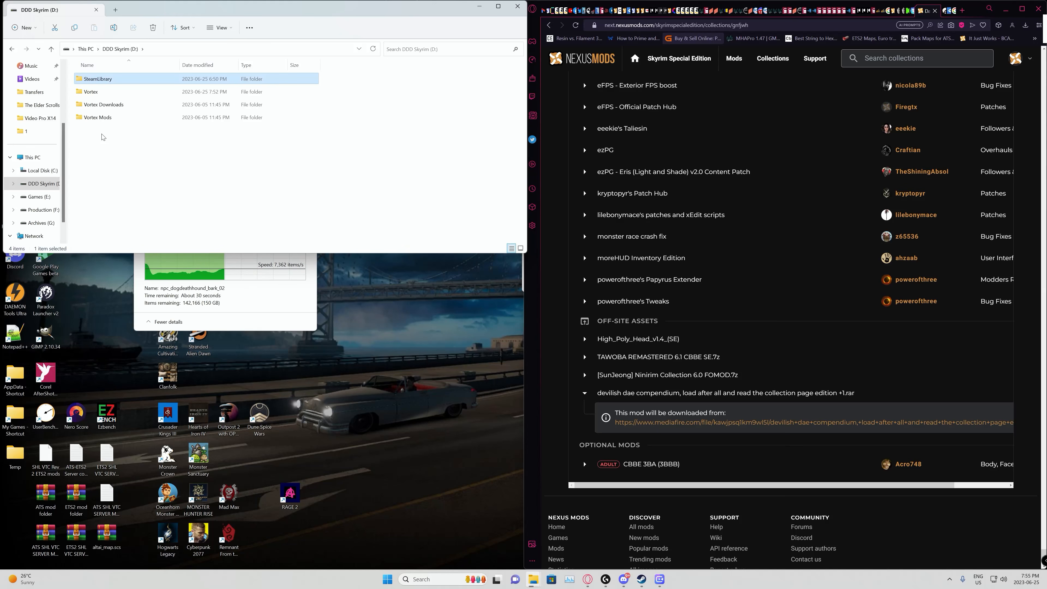
{"action": "left_click_drag", "start_coordinate": [107, 152], "coordinate": [87, 92]}
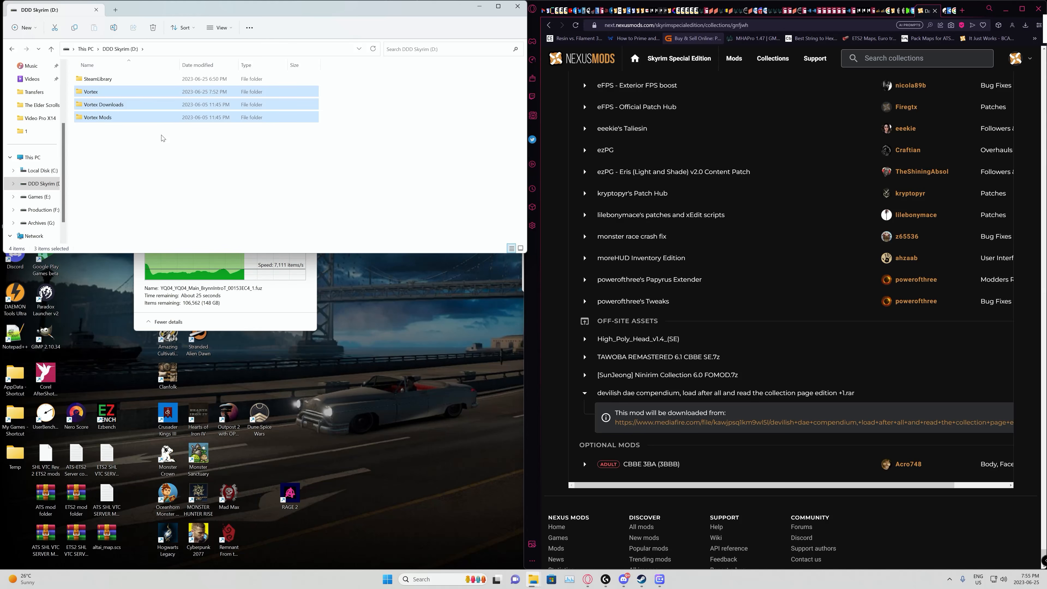
{"action": "key", "text": "shift+Delete"}
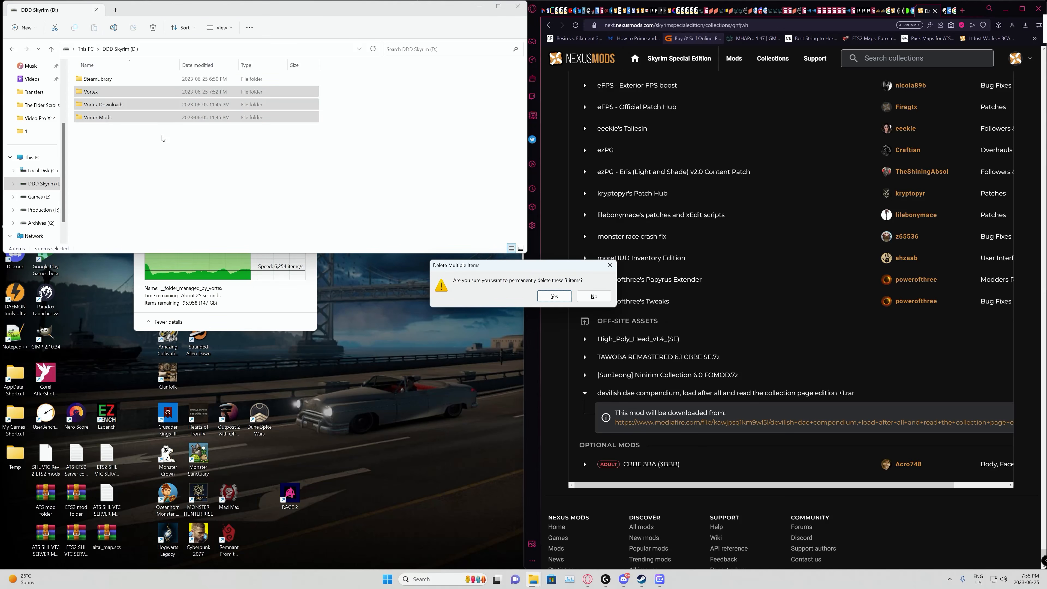
{"action": "key", "text": "Return"}
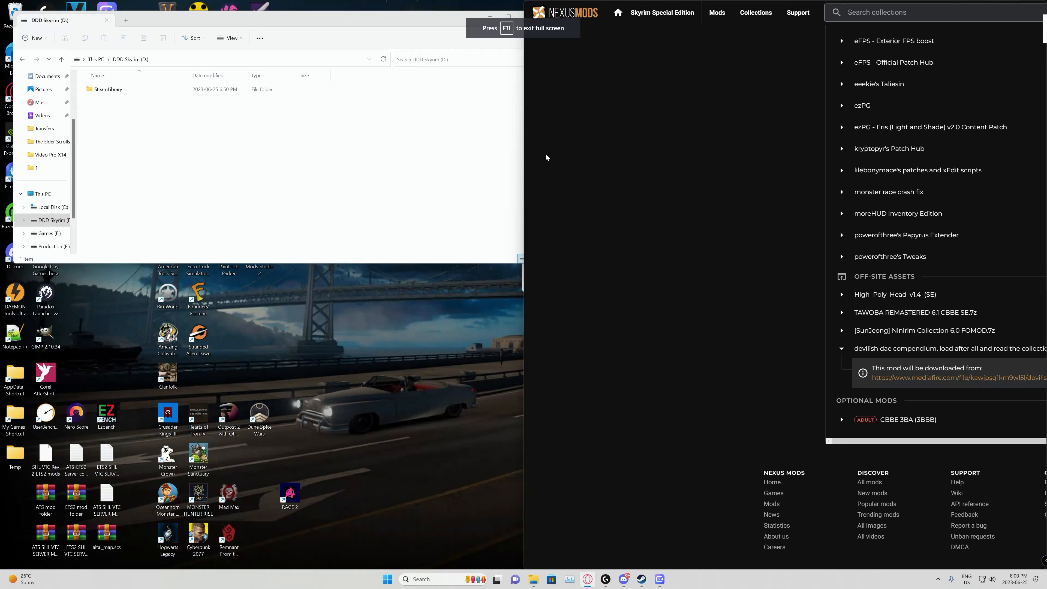
{"action": "key", "text": "F11"}
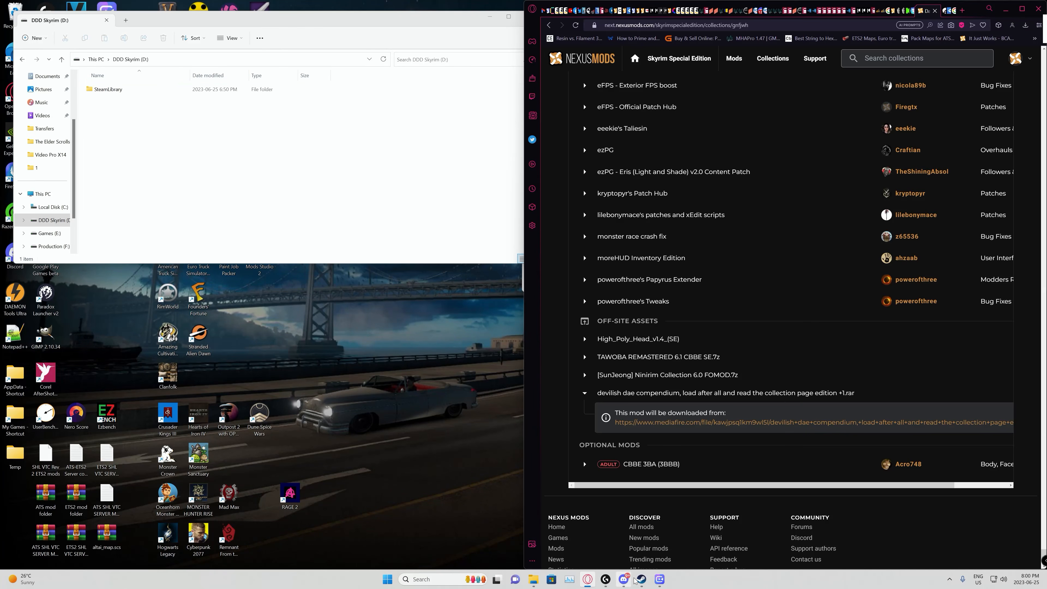
Step: Switch to Steam, install The Elder Scrolls V: Skyrim Special Edition on this computer's DDD Skyrim (D:) drive, and minimize Steam
{"action": "mouse_move", "coordinate": [642, 579]}
{"action": "left_click", "coordinate": [602, 546]}
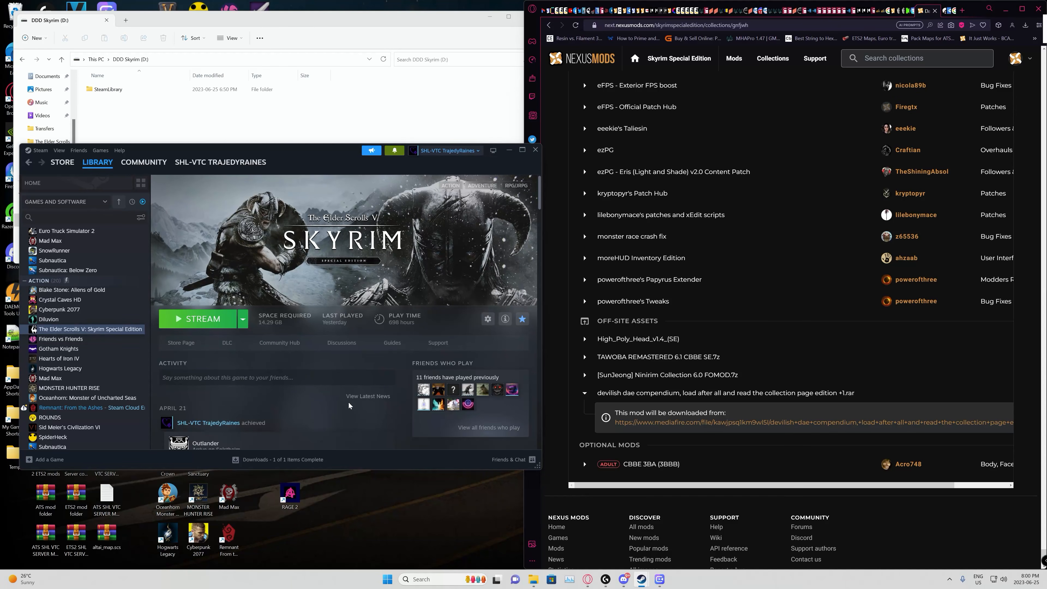
{"action": "left_click", "coordinate": [244, 322]}
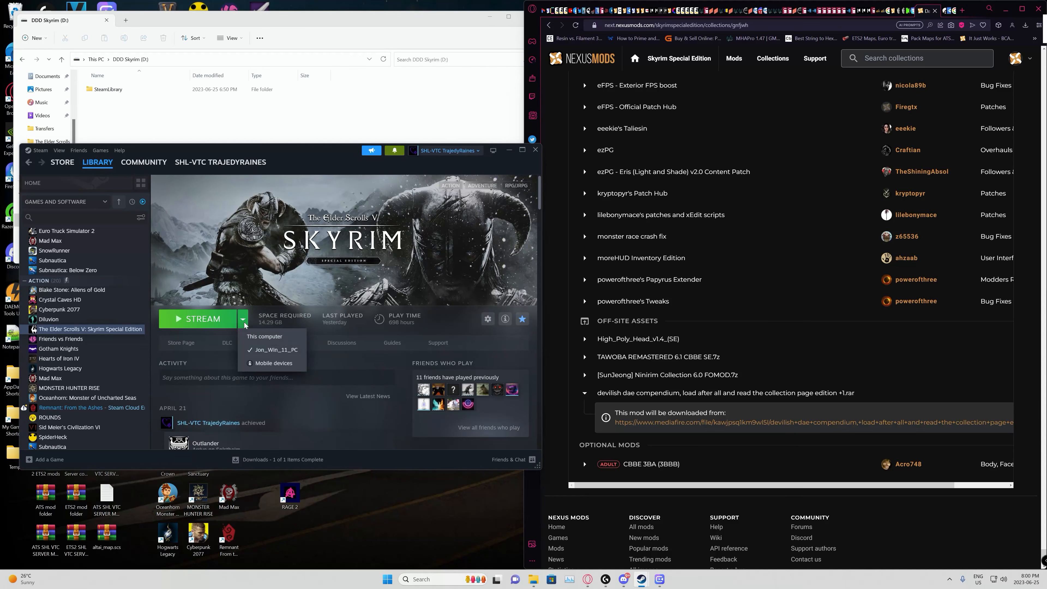
{"action": "left_click", "coordinate": [267, 336]}
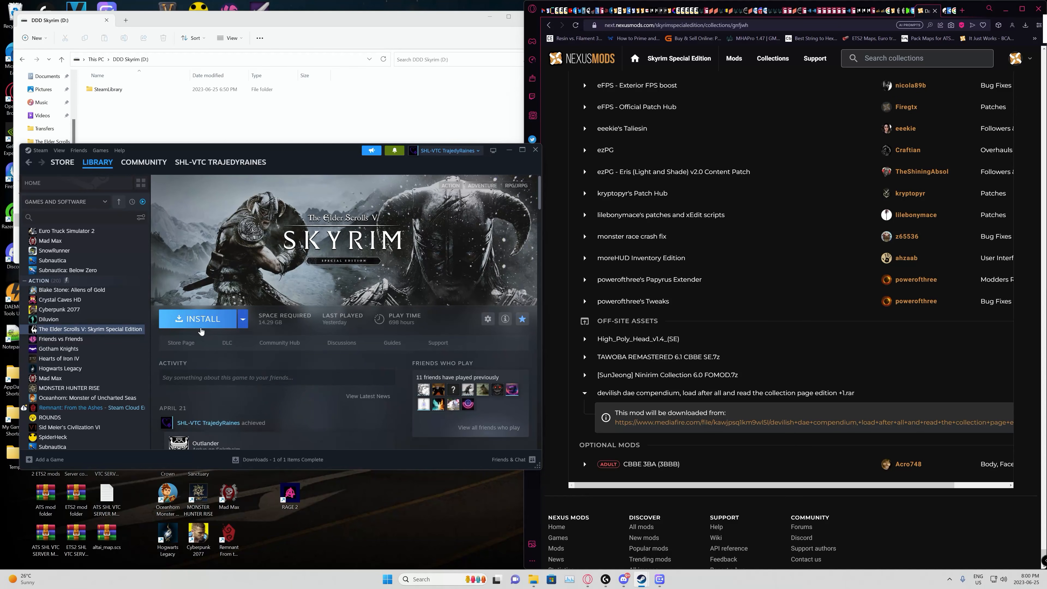
{"action": "left_click", "coordinate": [199, 318]}
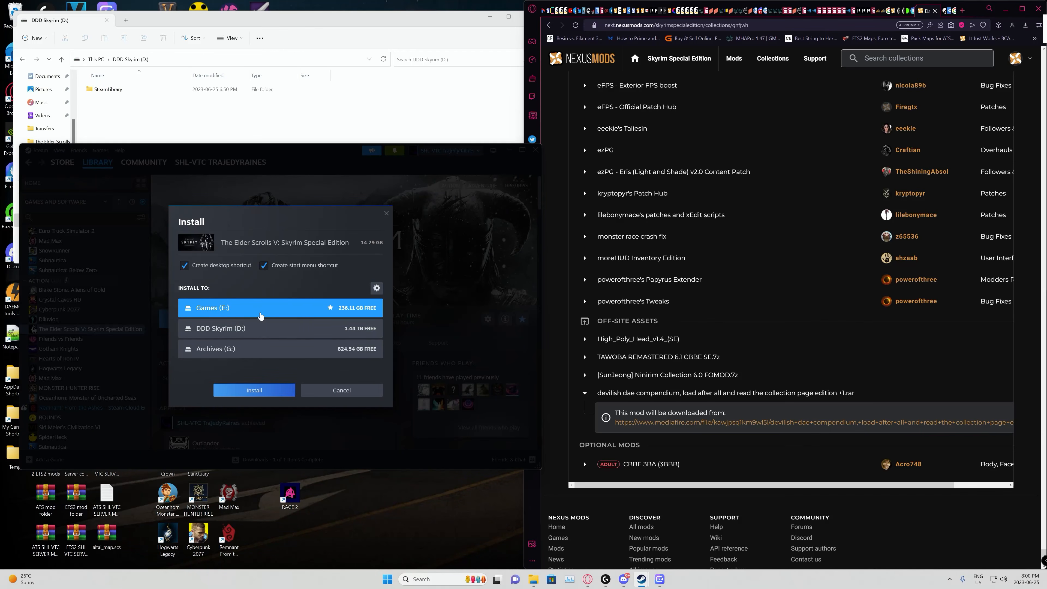
{"action": "left_click", "coordinate": [285, 330]}
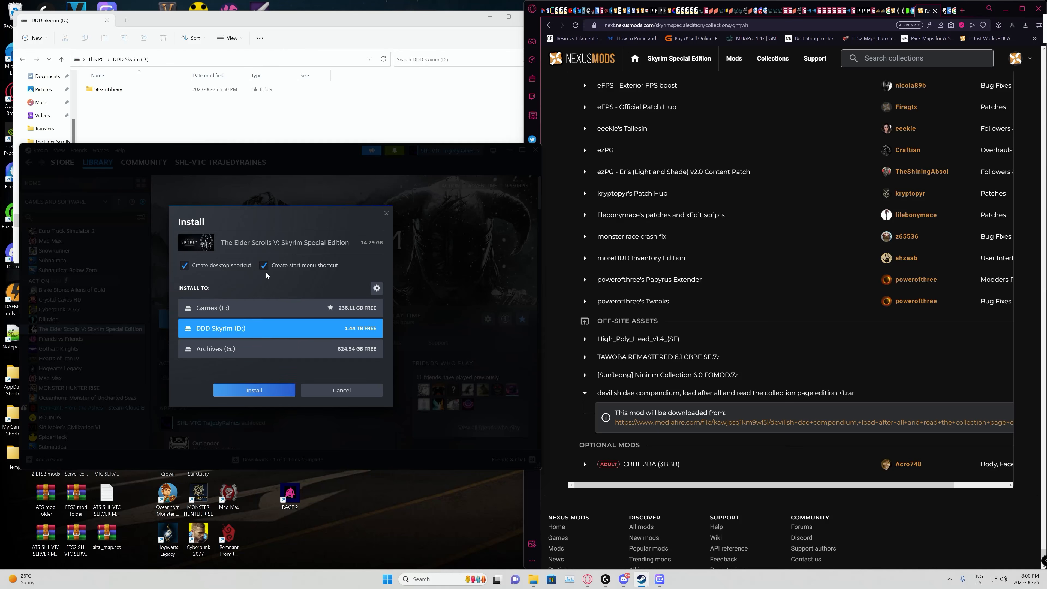
{"action": "left_click", "coordinate": [250, 391]}
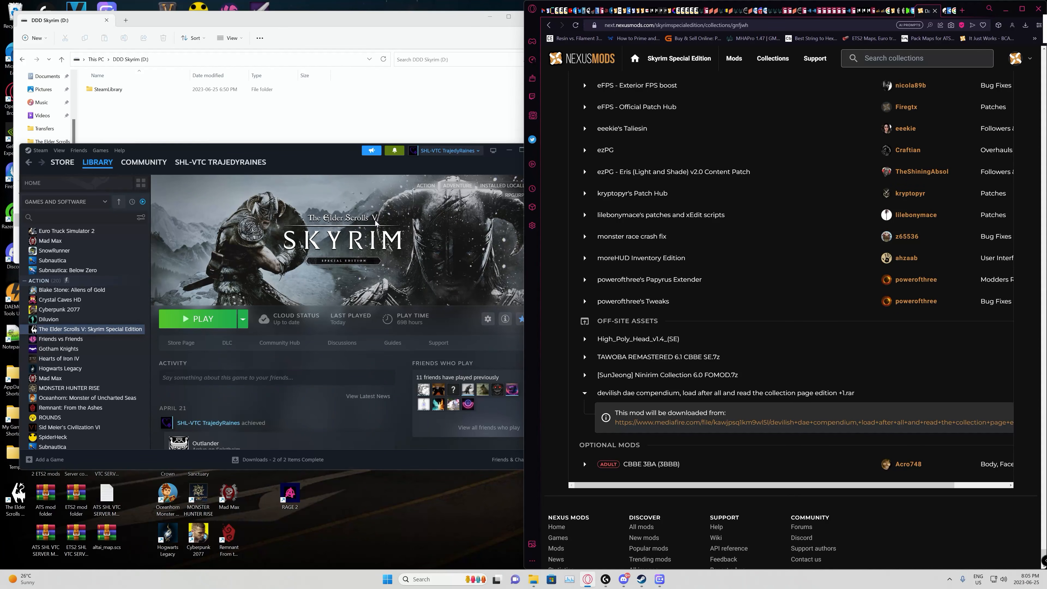
{"action": "left_click", "coordinate": [509, 150]}
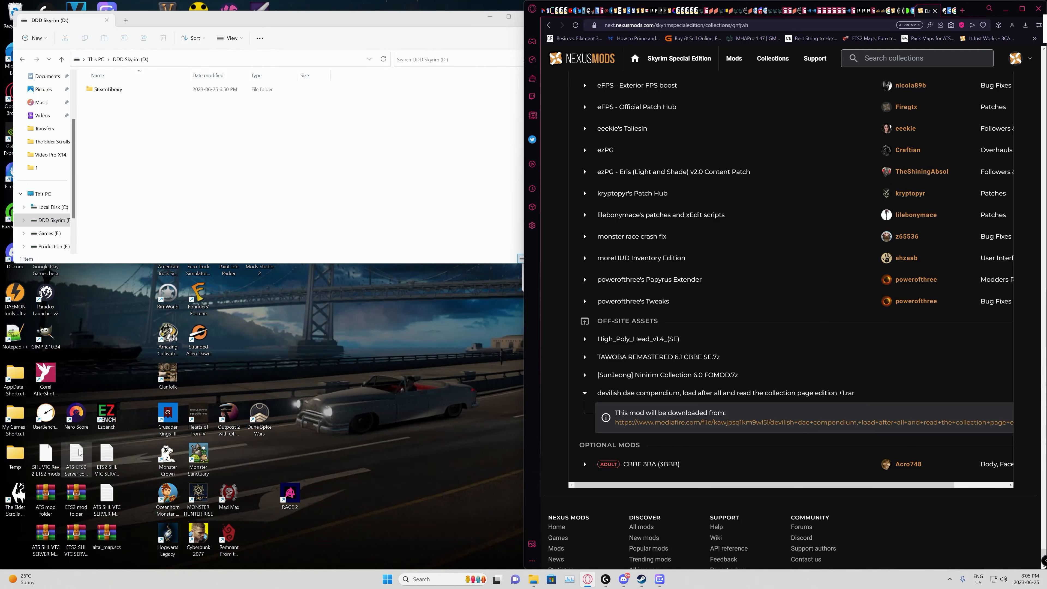
Step: Launch Skyrim Special Edition and accept the automatic video hardware detection and its Ultra Quality settings
{"action": "double_click", "coordinate": [21, 495]}
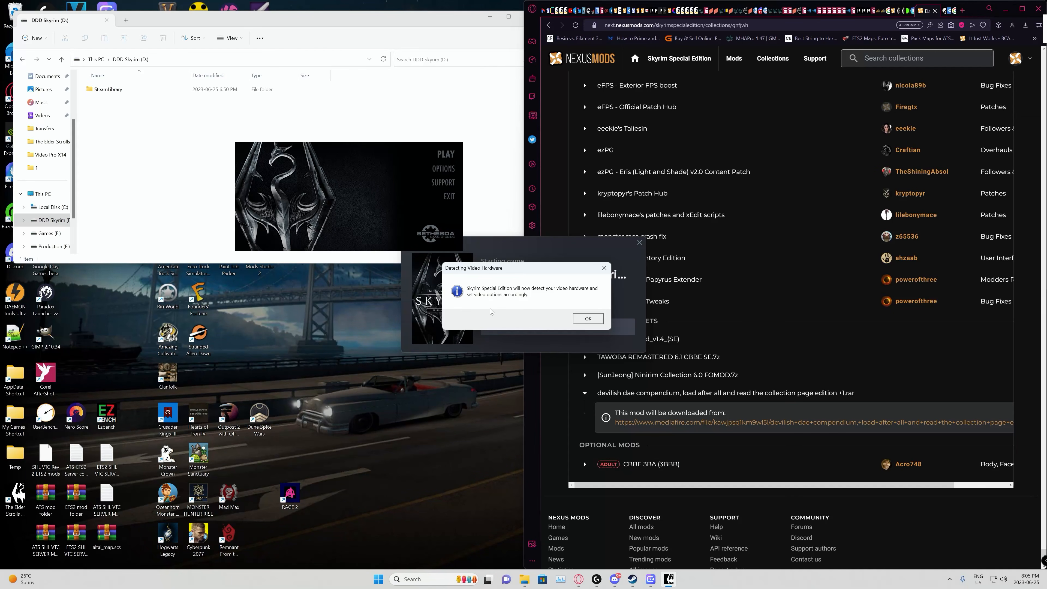
{"action": "left_click", "coordinate": [591, 321]}
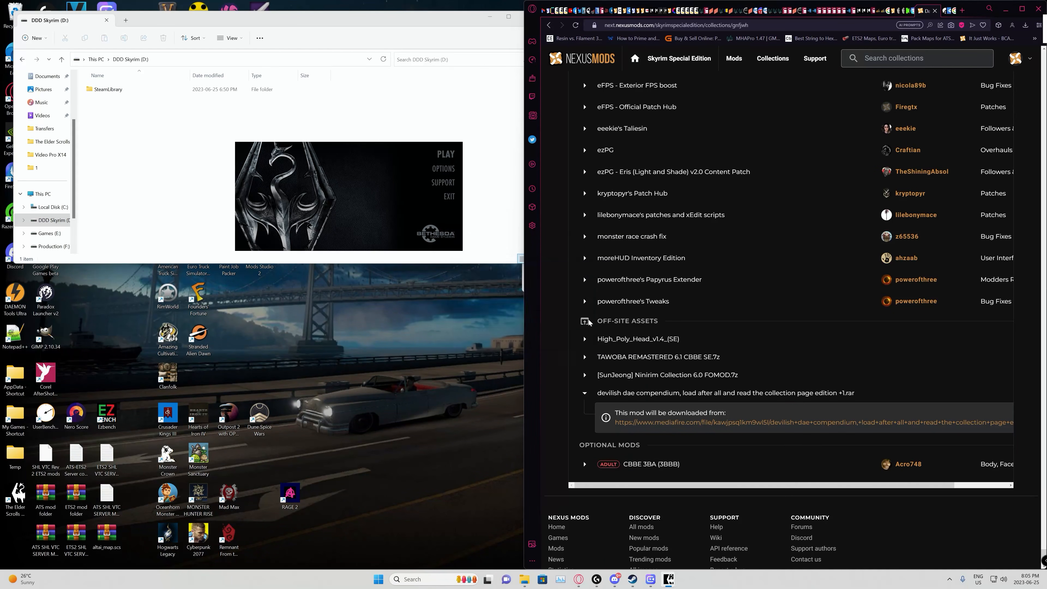
{"action": "left_click", "coordinate": [570, 320]}
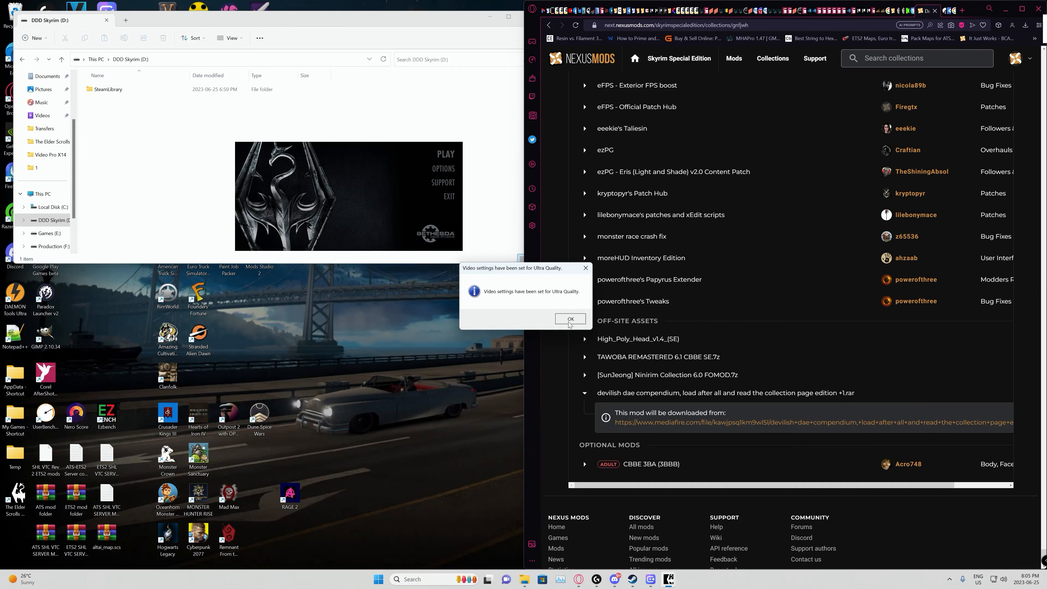
Step: Set the game's resolution to 3840x2160 in the launcher options and confirm
{"action": "left_click", "coordinate": [440, 169]}
{"action": "left_click", "coordinate": [507, 259]}
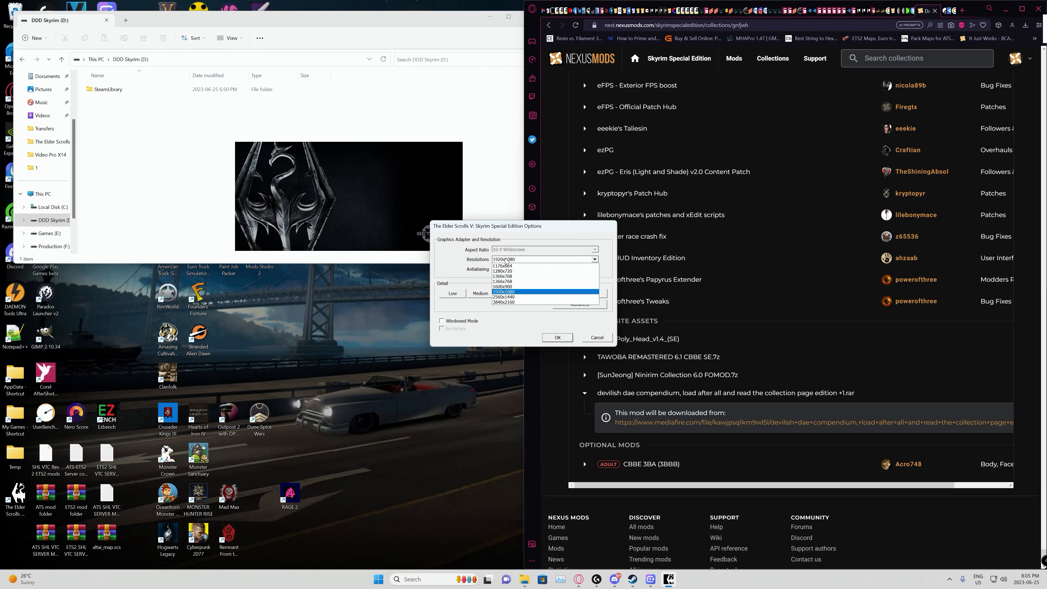
{"action": "left_click", "coordinate": [504, 302]}
{"action": "left_click", "coordinate": [557, 337]}
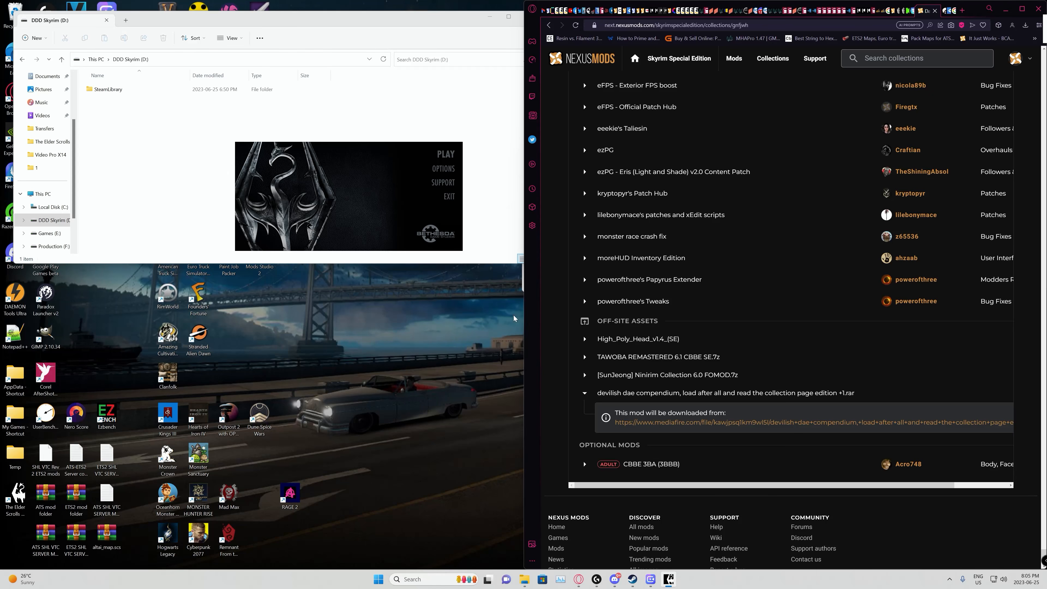
Step: Start Skyrim, download the Anniversary Edition content from the main menu, and quit to the desktop
{"action": "left_click", "coordinate": [445, 156]}
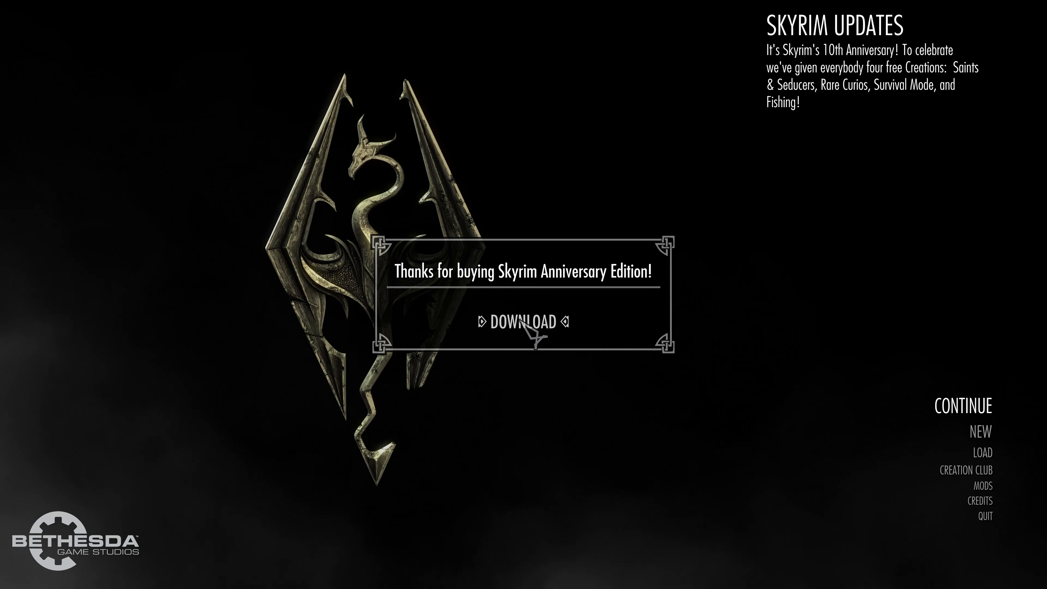
{"action": "left_click", "coordinate": [526, 324]}
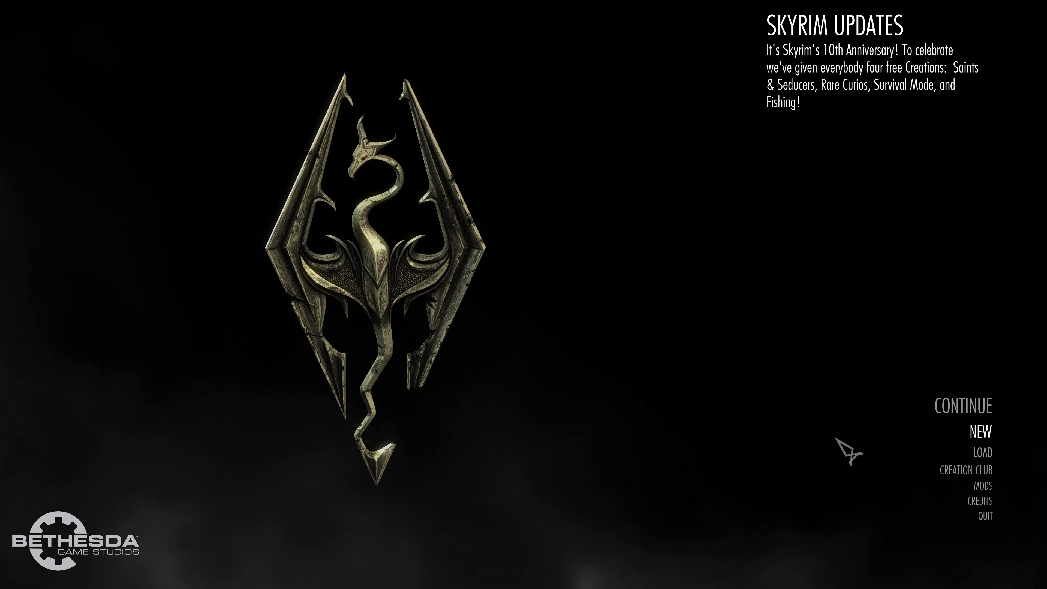
{"action": "left_click", "coordinate": [987, 518]}
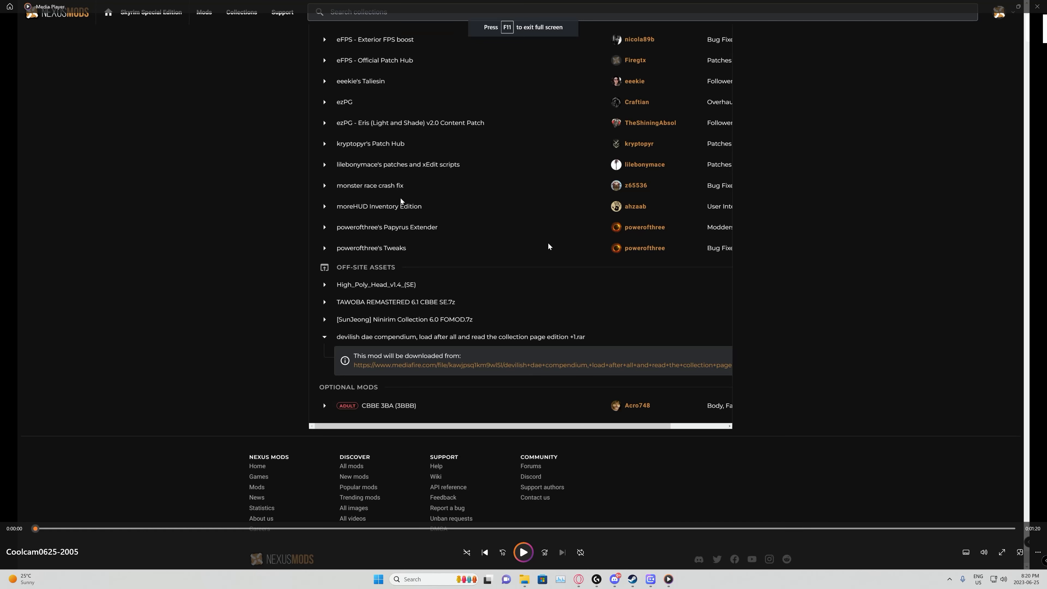
Step: Look through the downloaded archives and installers in the Transfers folder on the Production (F:) drive
{"action": "mouse_move", "coordinate": [526, 582]}
{"action": "left_click", "coordinate": [545, 540]}
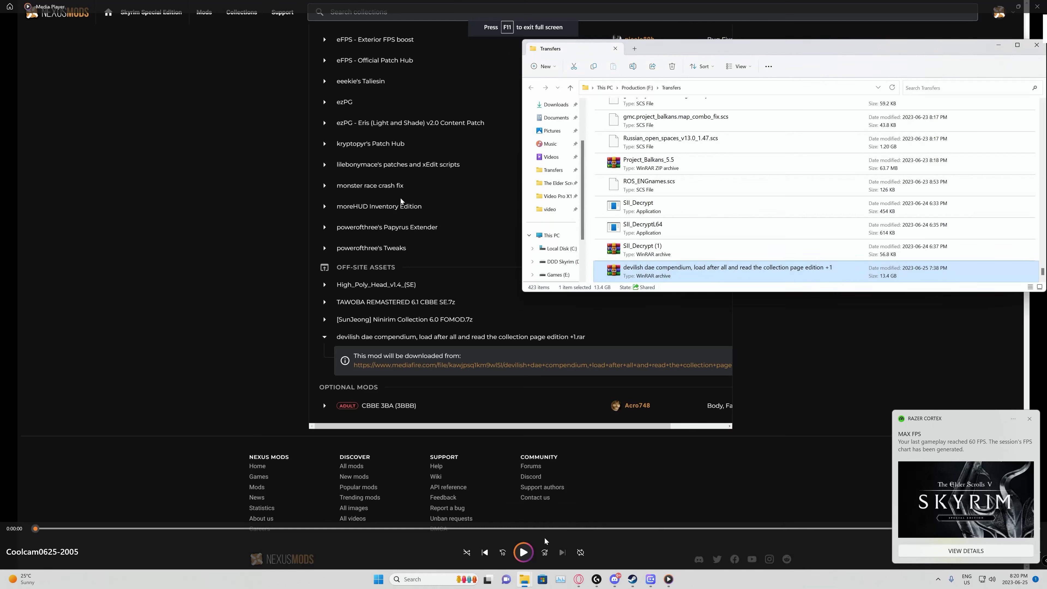
{"action": "scroll", "coordinate": [668, 247], "scroll_direction": "up", "scroll_amount": 10}
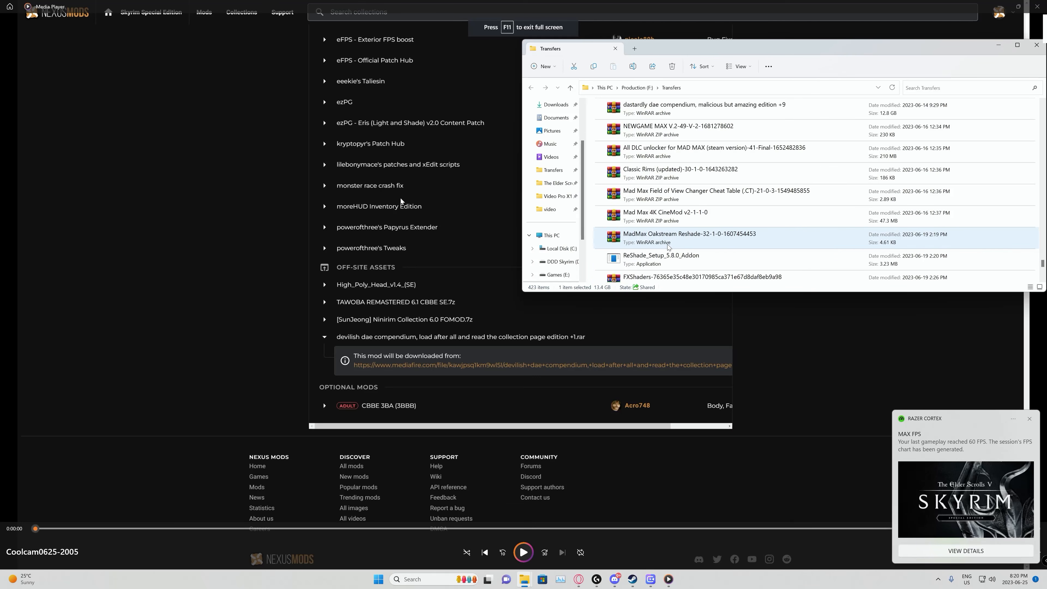
{"action": "scroll", "coordinate": [668, 247], "scroll_direction": "up", "scroll_amount": 10}
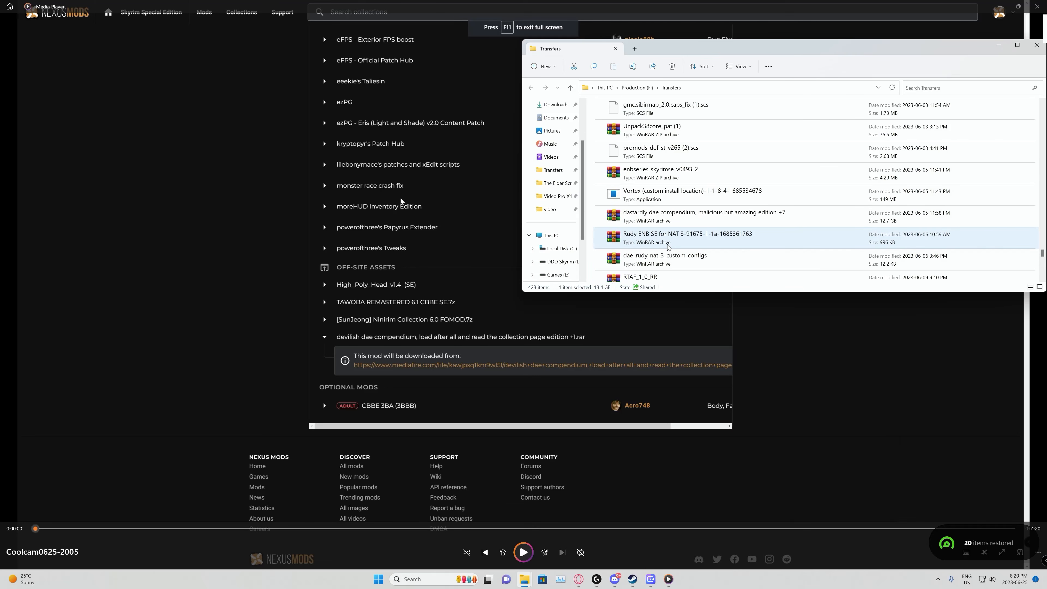
{"action": "scroll", "coordinate": [669, 247], "scroll_direction": "up", "scroll_amount": 10}
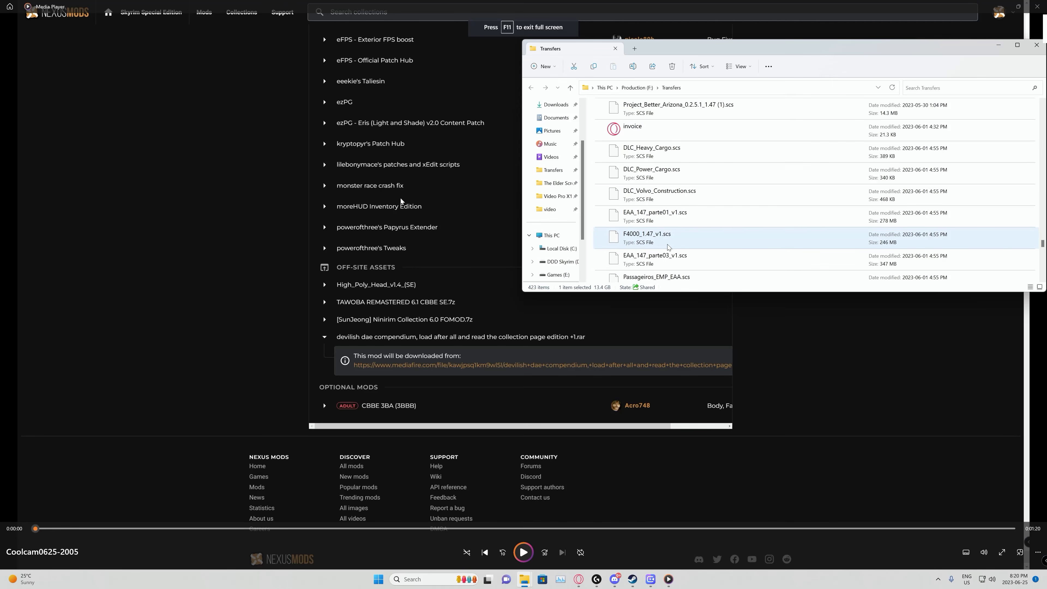
{"action": "scroll", "coordinate": [668, 247], "scroll_direction": "down", "scroll_amount": 10}
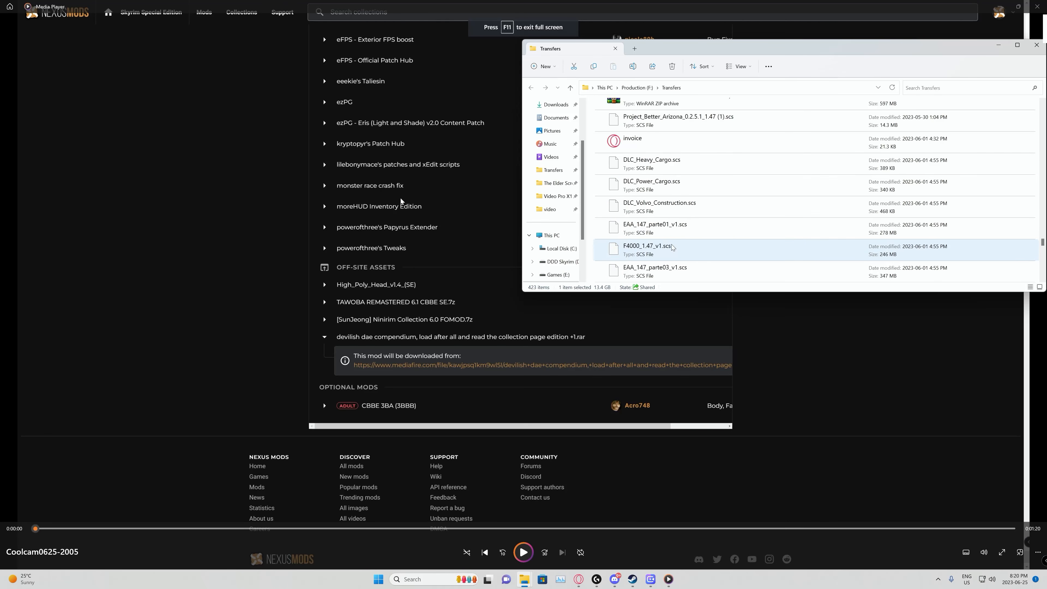
{"action": "scroll", "coordinate": [709, 219], "scroll_direction": "down", "scroll_amount": 5}
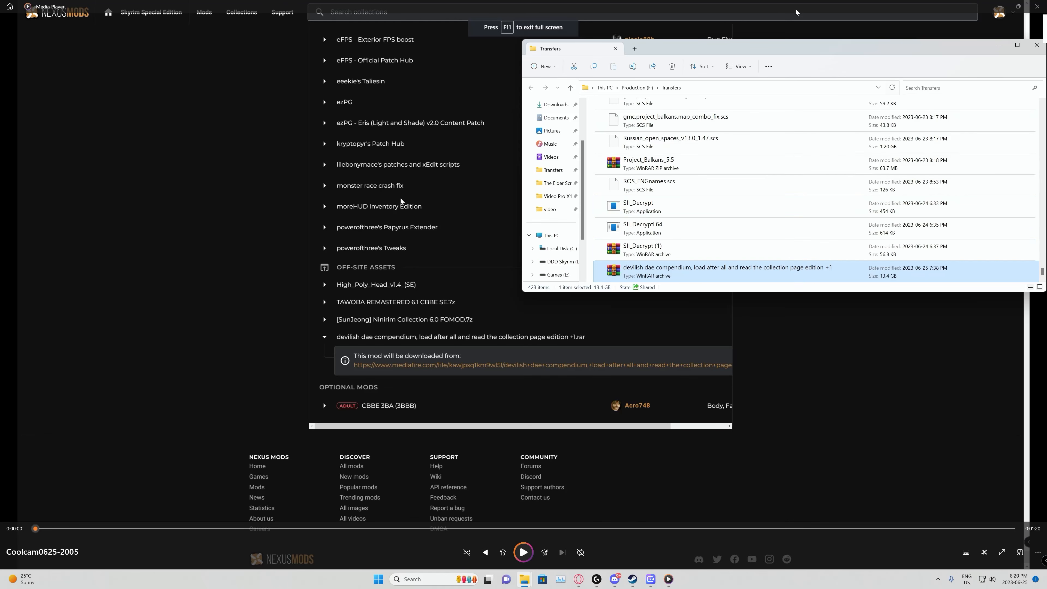
Step: Restore Media Player to a smaller window, move it aside, and close it
{"action": "left_click", "coordinate": [190, 136]}
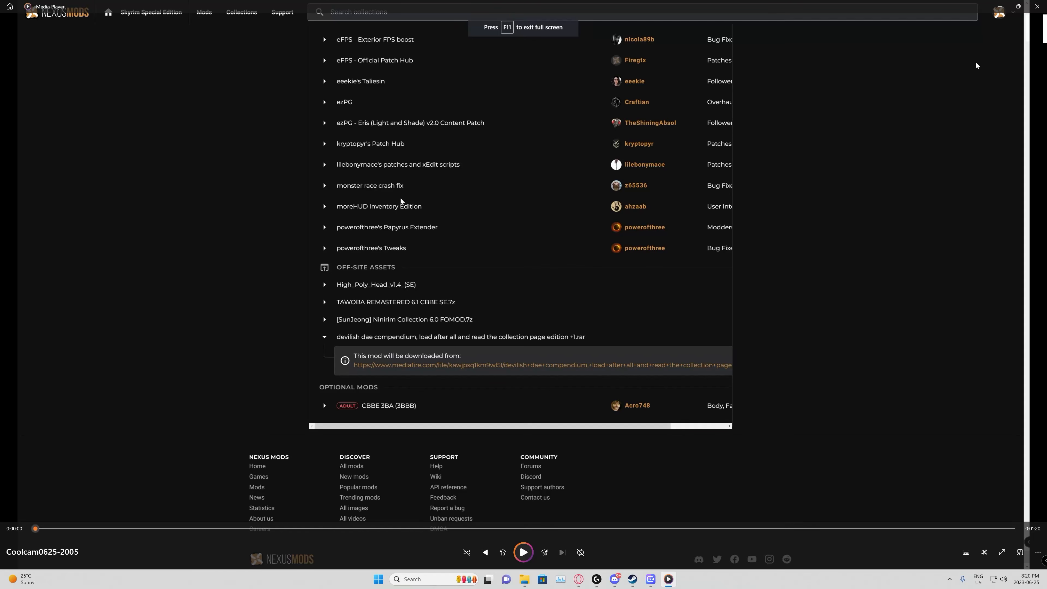
{"action": "left_click", "coordinate": [1019, 6]}
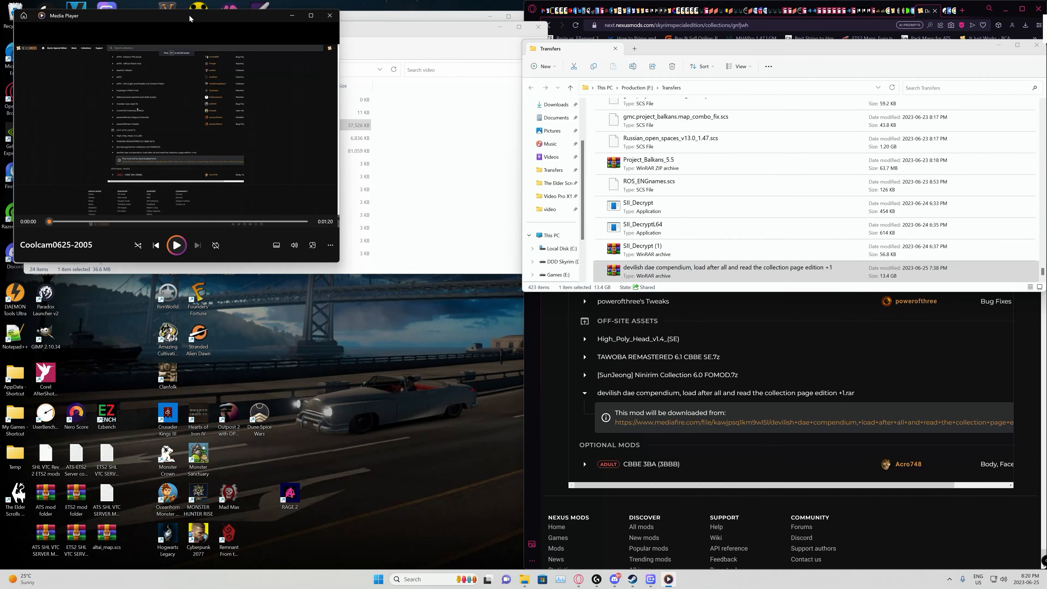
{"action": "left_click_drag", "start_coordinate": [191, 20], "coordinate": [262, 162]}
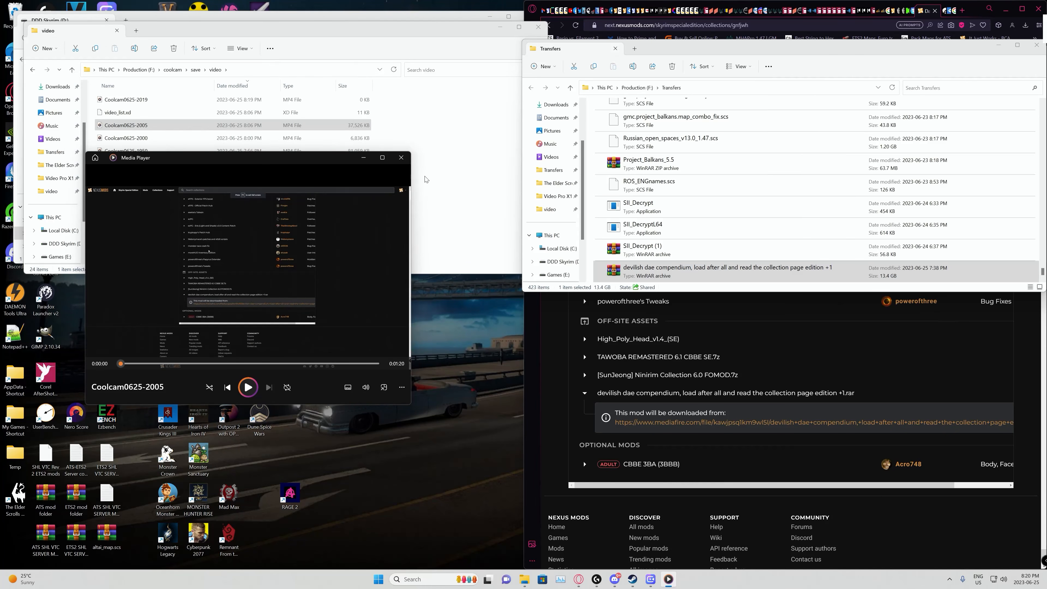
{"action": "left_click", "coordinate": [405, 159]}
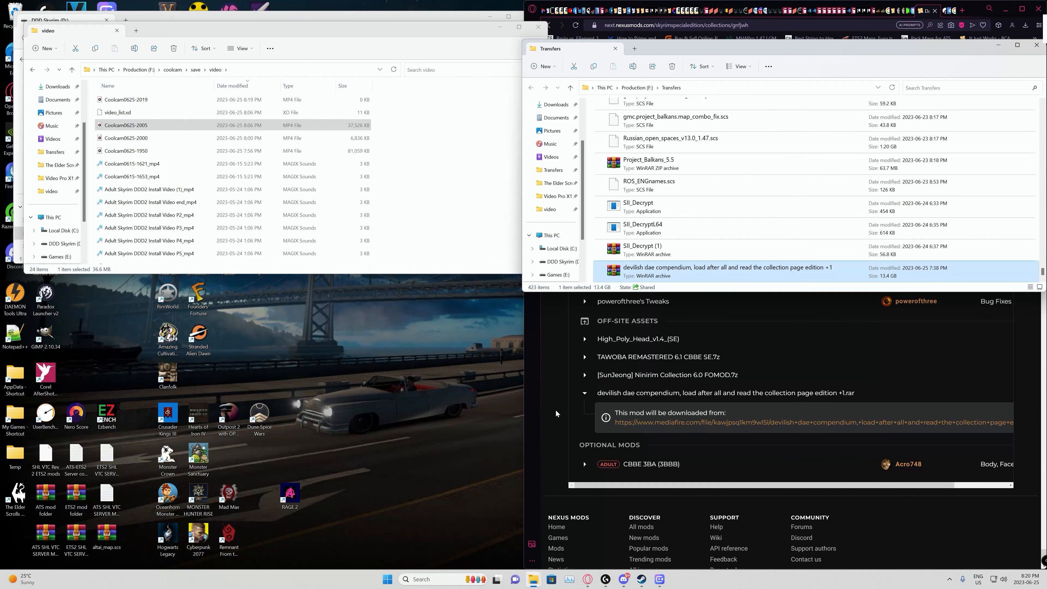
Step: Switch to the browser and duplicate the tab holding the Nexus Mods collection page
{"action": "left_click", "coordinate": [554, 411]}
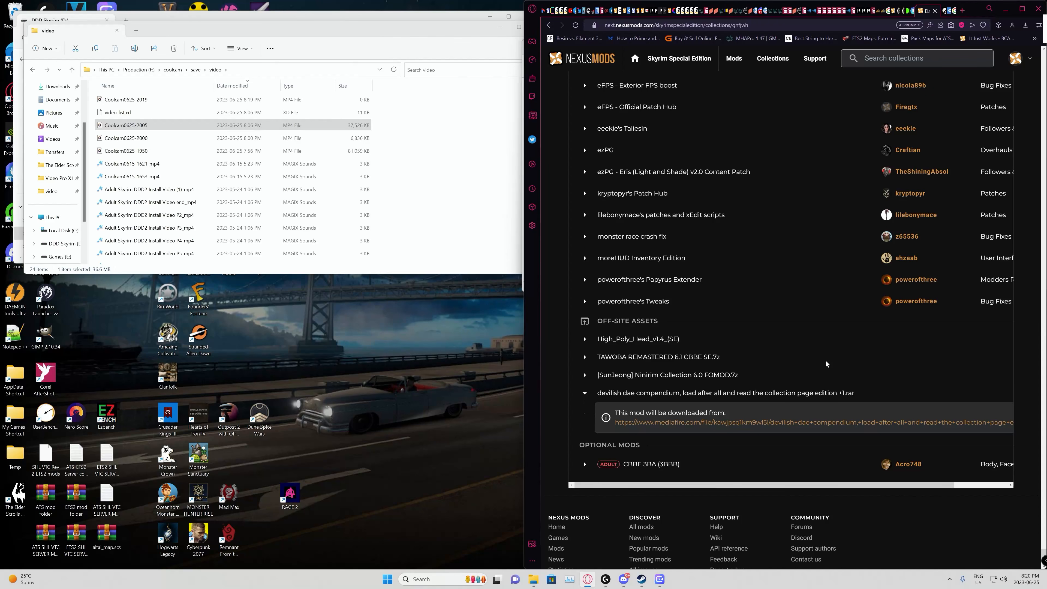
{"action": "scroll", "coordinate": [826, 360], "scroll_direction": "up", "scroll_amount": 15}
{"action": "scroll", "coordinate": [897, 209], "scroll_direction": "up", "scroll_amount": 10}
{"action": "right_click", "coordinate": [929, 17]}
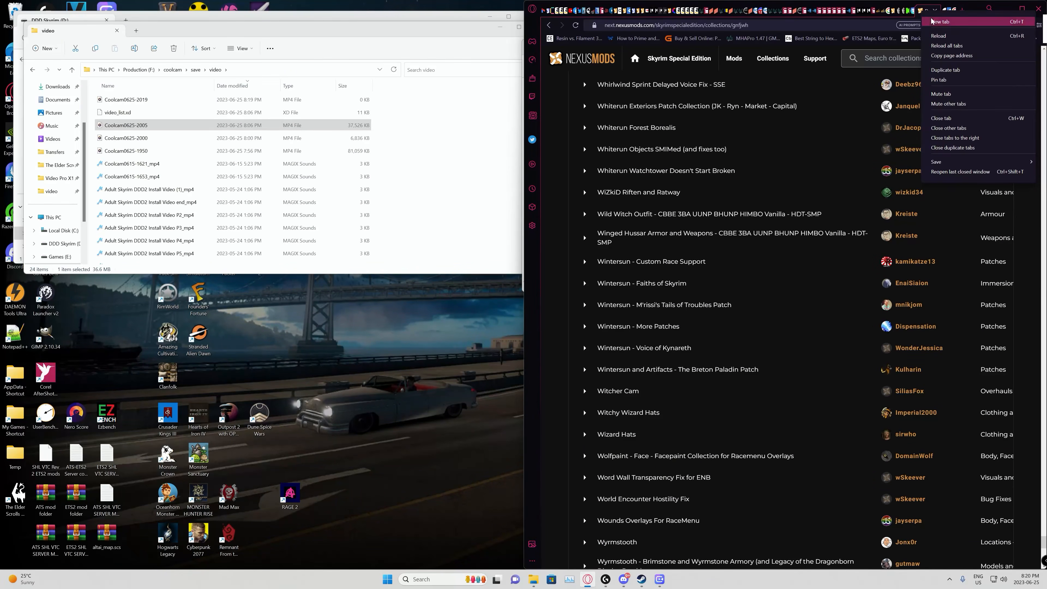
{"action": "left_click", "coordinate": [936, 70]}
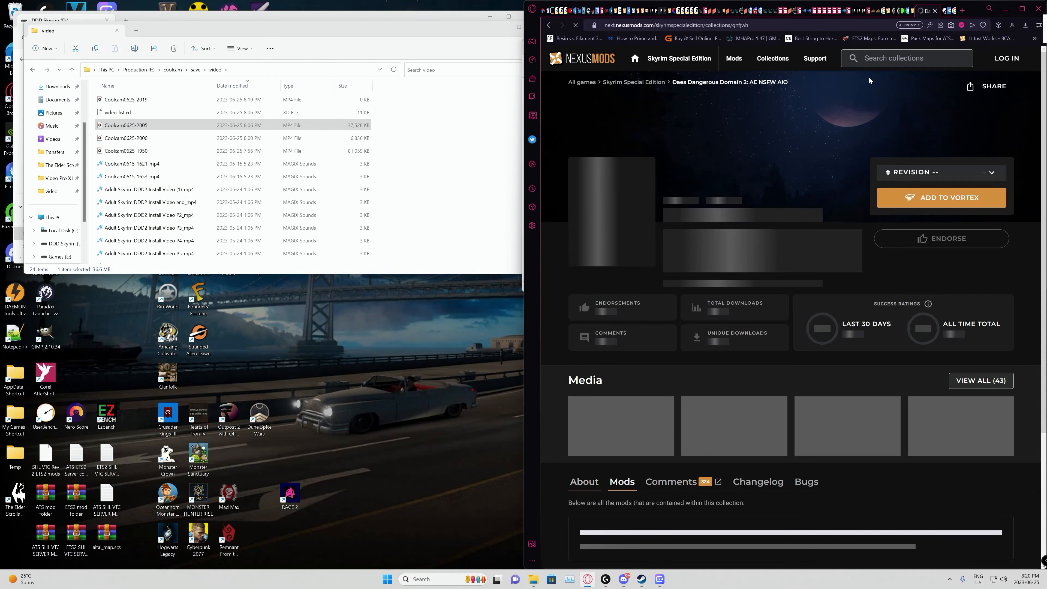
Step: Go to the Nexus Mods home page in the duplicated tab and search its mods for "vortex"
{"action": "left_click", "coordinate": [586, 59]}
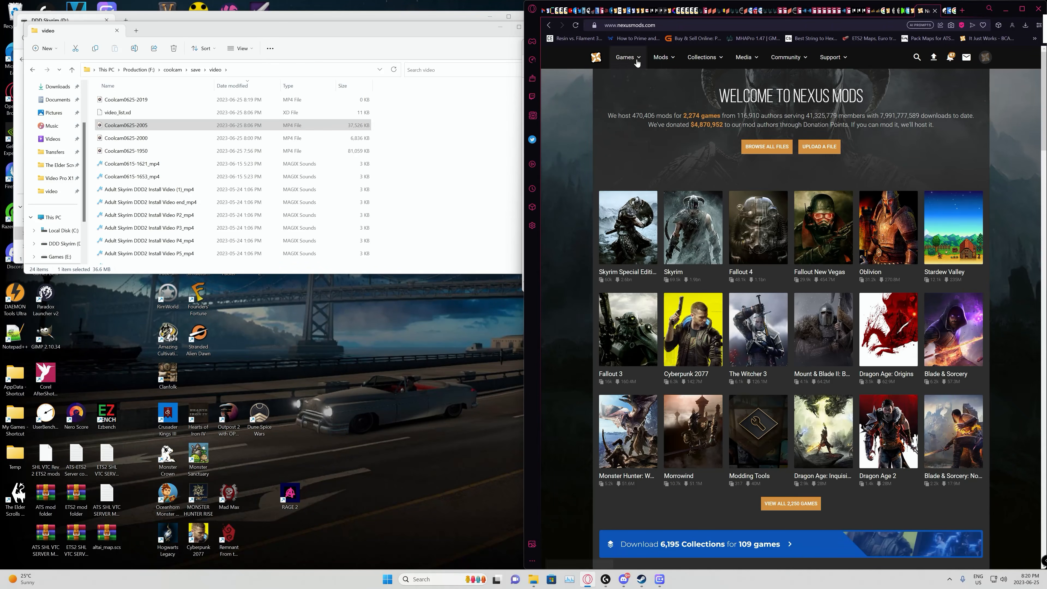
{"action": "left_click", "coordinate": [918, 57]}
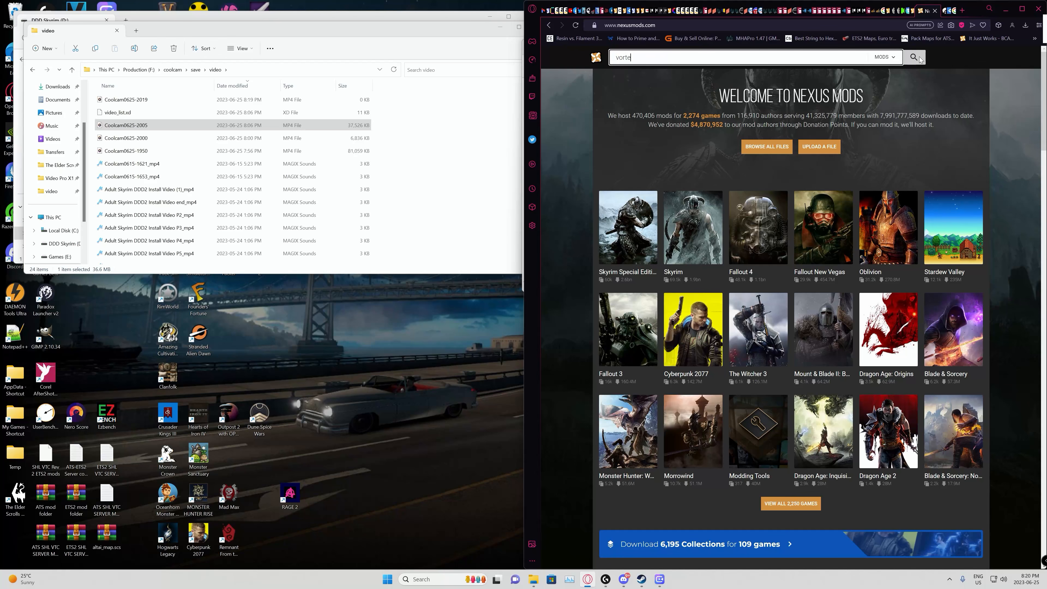
{"action": "left_click", "coordinate": [920, 58]}
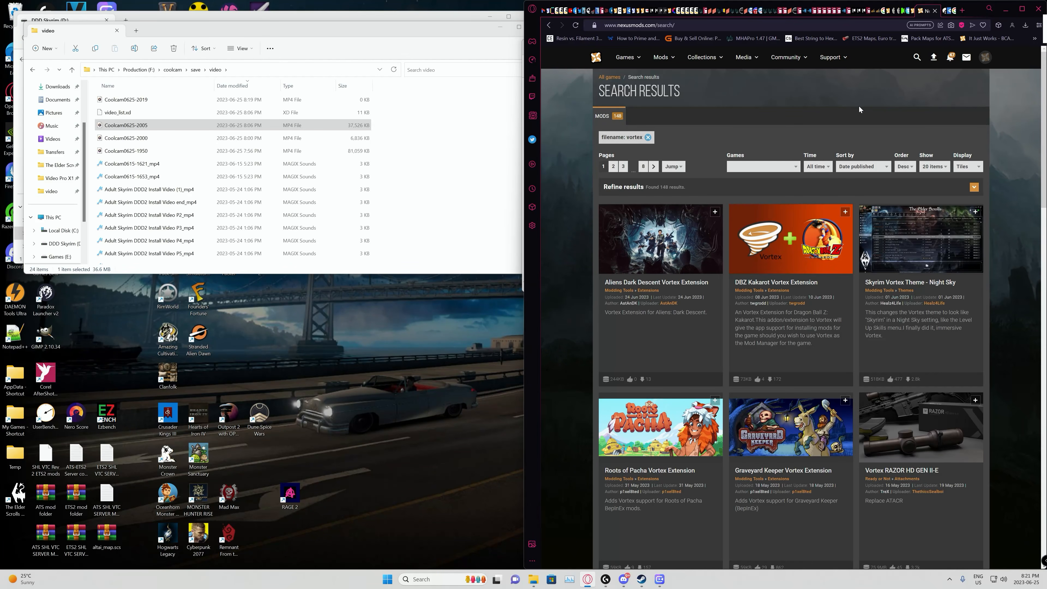
Step: Search the web for "vortex nexusmods", open the official Vortex page, and go to its latest version's download files
{"action": "left_click", "coordinate": [792, 22]}
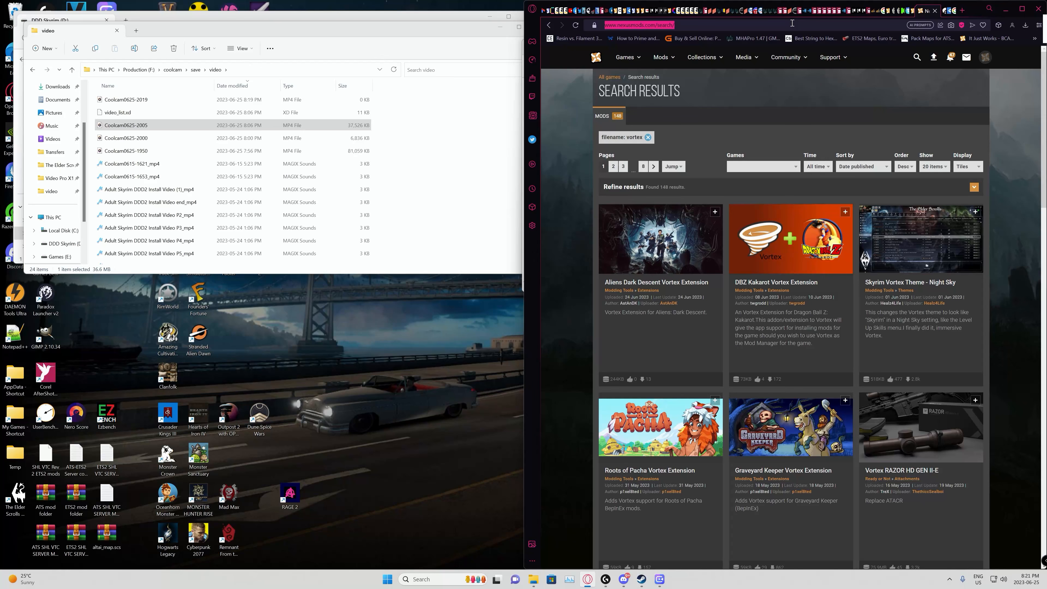
{"action": "type", "text": "vortex "}
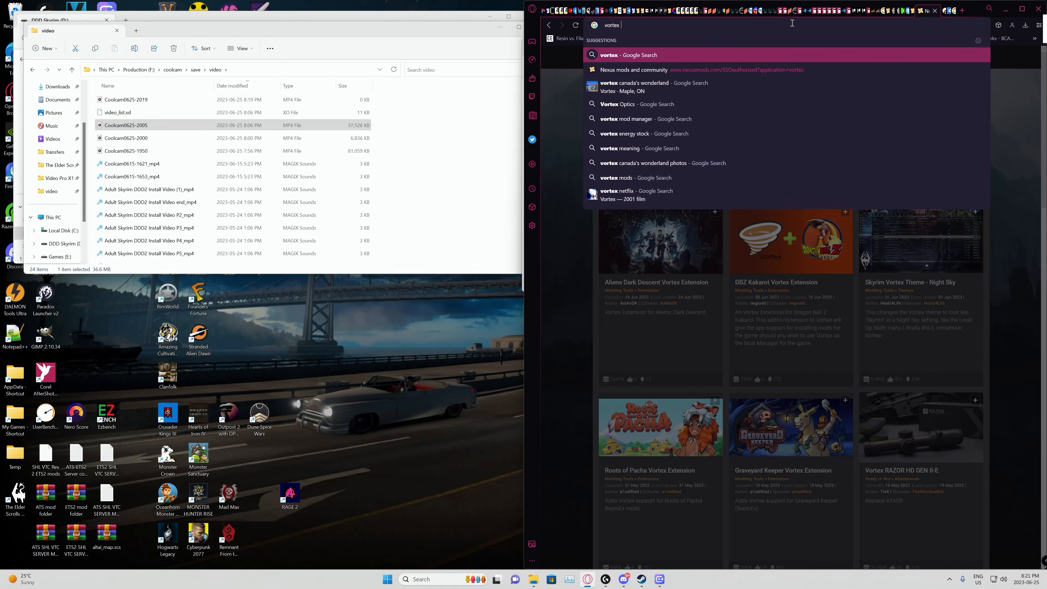
{"action": "type", "text": "nexusmods"}
{"action": "key", "text": "Return"}
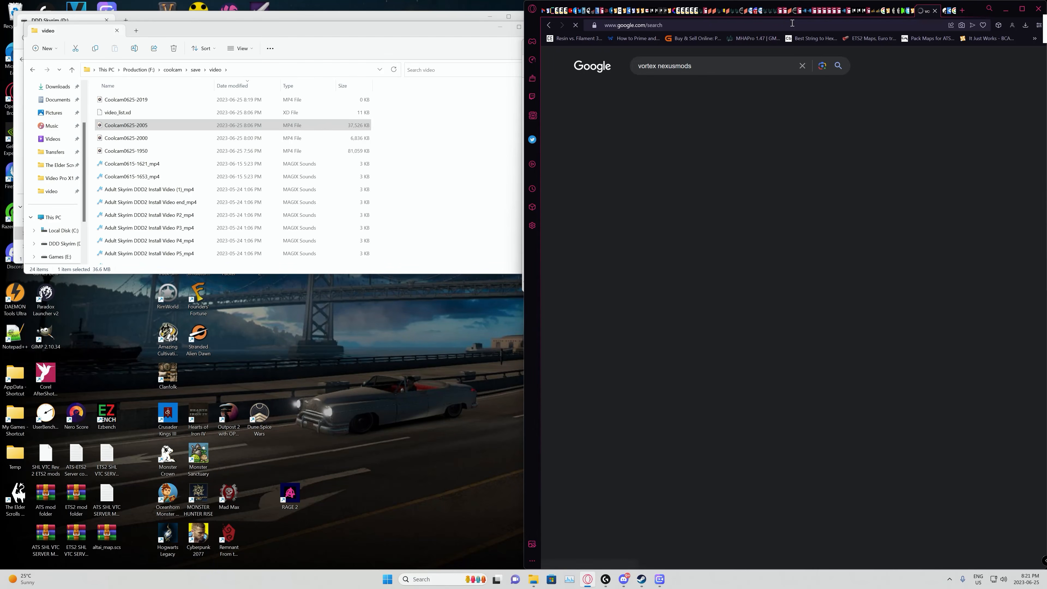
{"action": "left_click", "coordinate": [624, 149]}
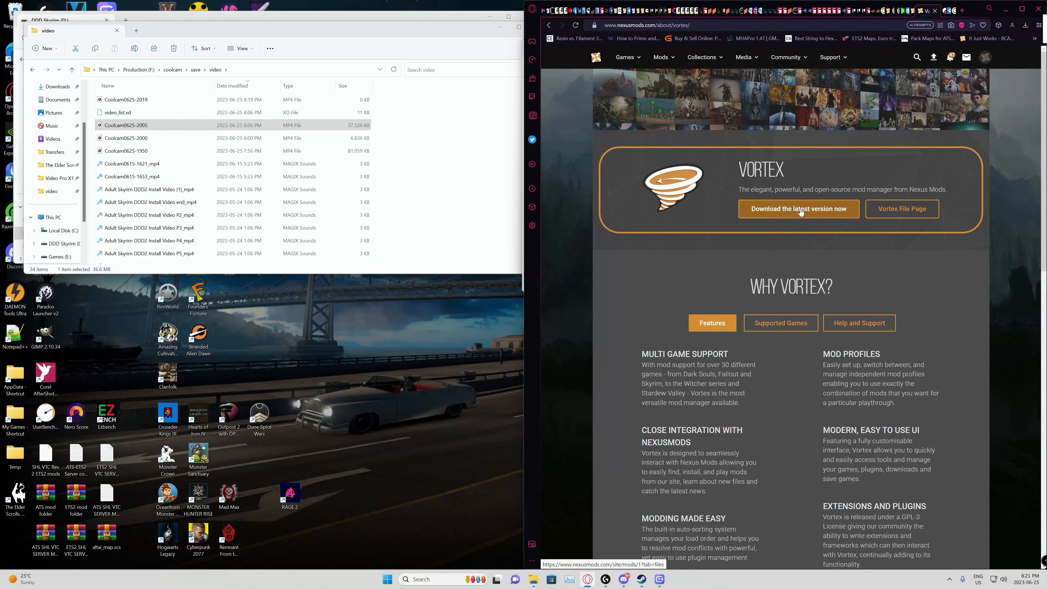
{"action": "left_click", "coordinate": [798, 210]}
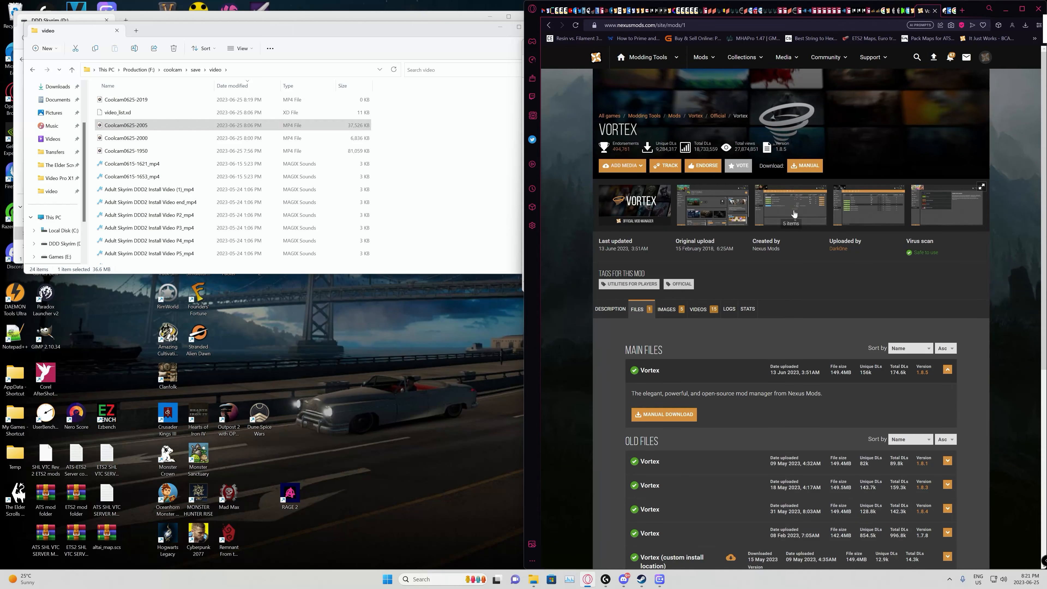
Step: Review the Vortex file versions, download the main file 1.8.5 manually, and save the installer in the Transfers folder
{"action": "scroll", "coordinate": [682, 399], "scroll_direction": "down", "scroll_amount": 3}
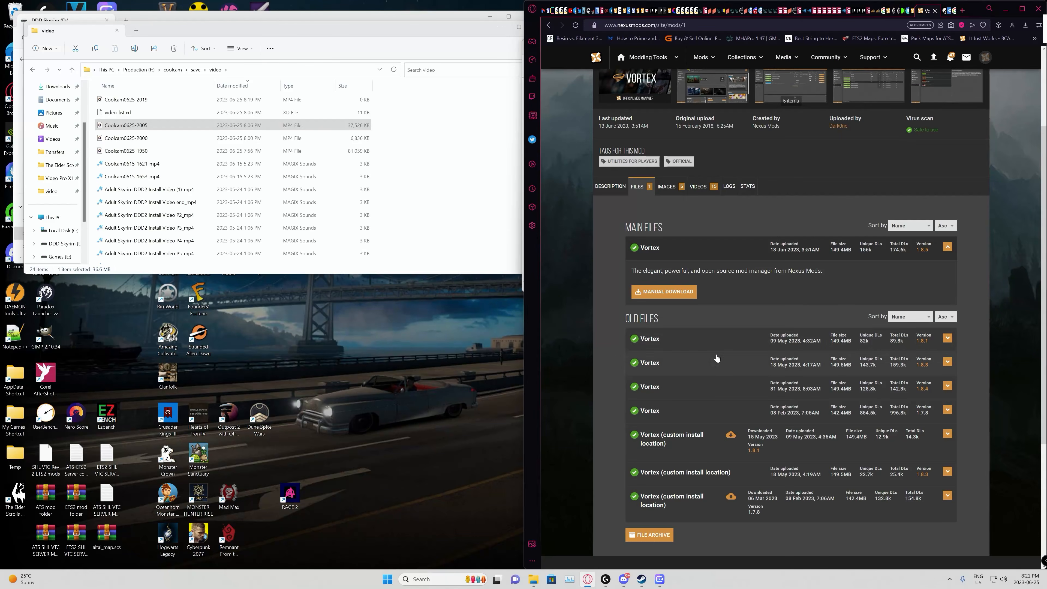
{"action": "scroll", "coordinate": [719, 319], "scroll_direction": "up", "scroll_amount": 3}
{"action": "scroll", "coordinate": [694, 373], "scroll_direction": "down", "scroll_amount": 4}
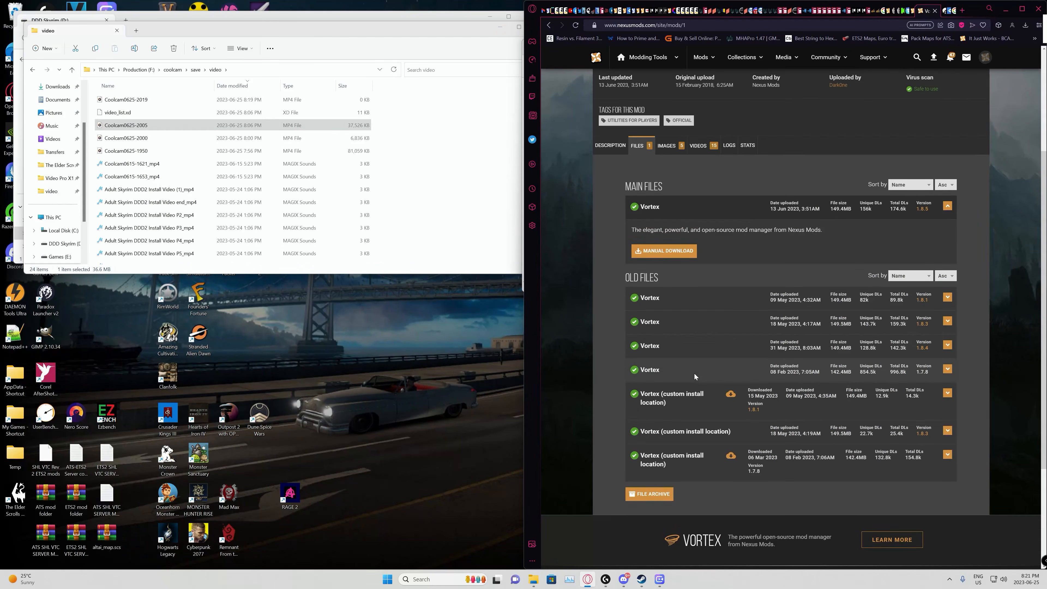
{"action": "scroll", "coordinate": [694, 375], "scroll_direction": "up", "scroll_amount": 1}
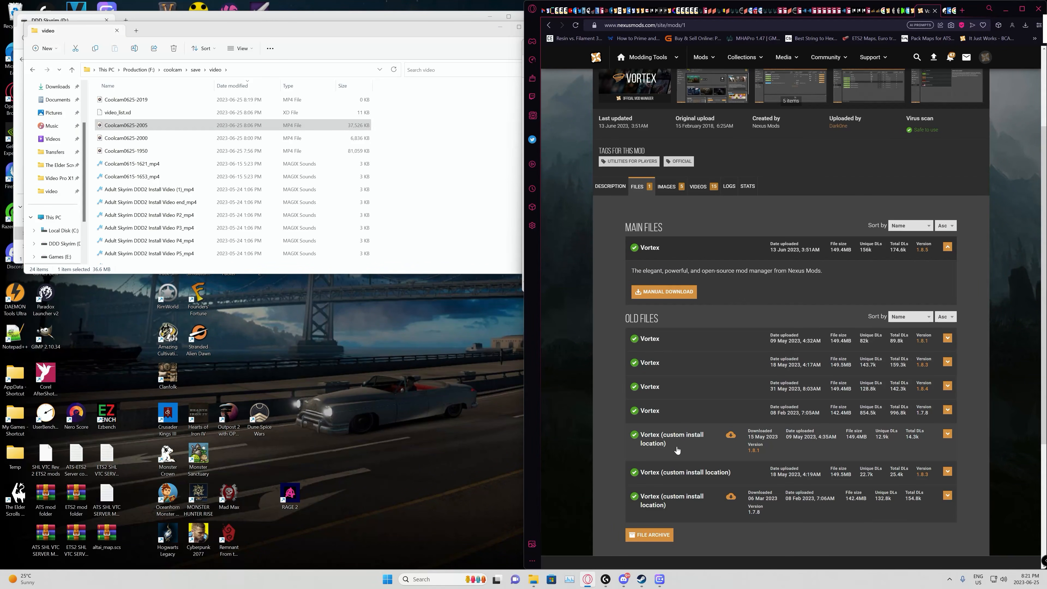
{"action": "scroll", "coordinate": [686, 362], "scroll_direction": "up", "scroll_amount": 2}
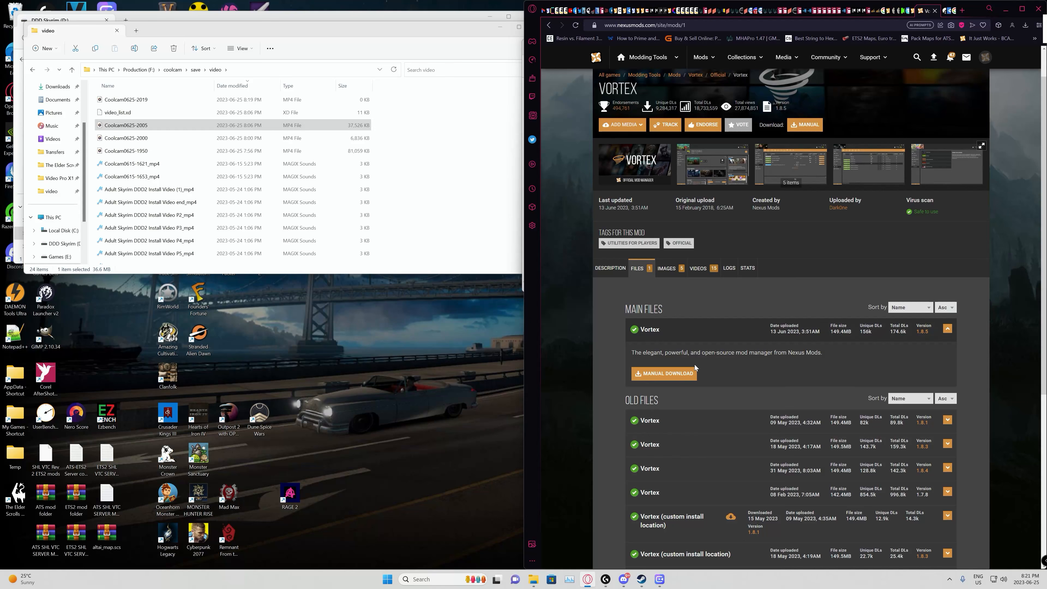
{"action": "left_click", "coordinate": [665, 374]}
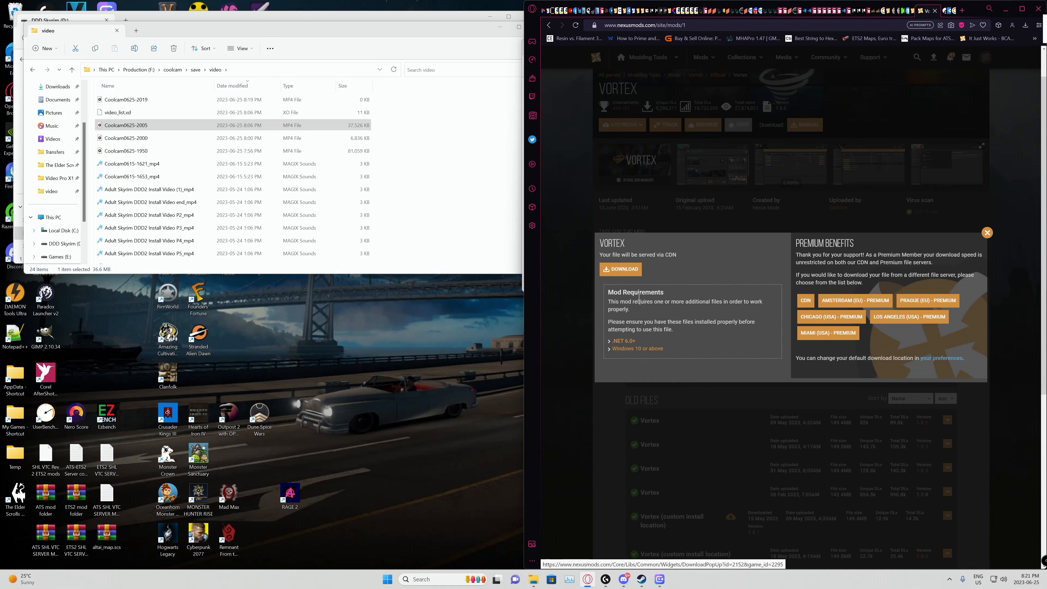
{"action": "left_click", "coordinate": [617, 271]}
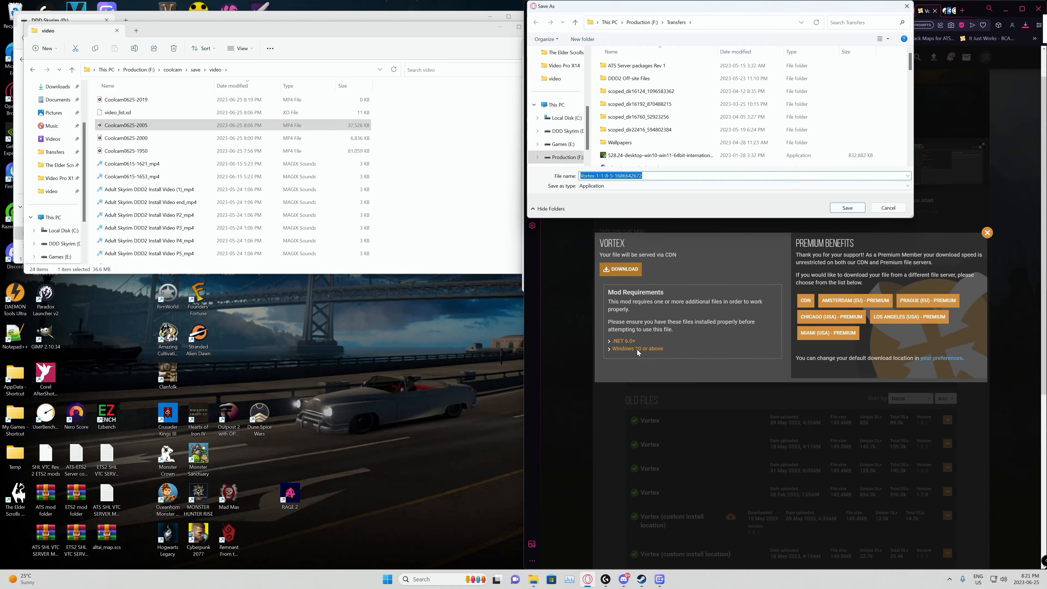
{"action": "left_click", "coordinate": [839, 210]}
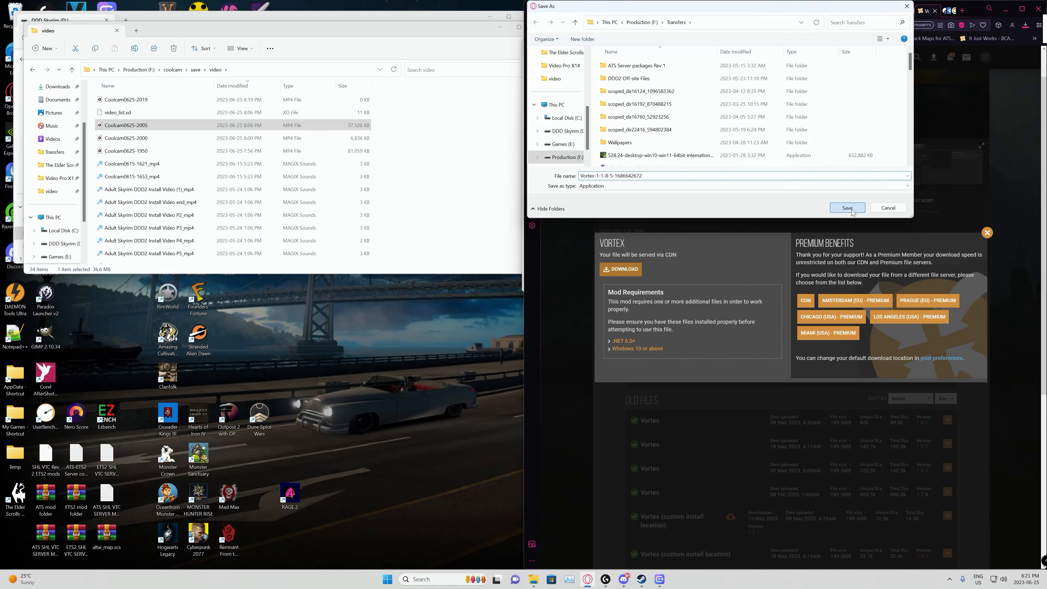
Step: Launch the downloaded Vortex installer, install it to D:\Vortex on the DDD Skyrim drive, and finish setup with Vortex set to run
{"action": "left_click", "coordinate": [912, 54]}
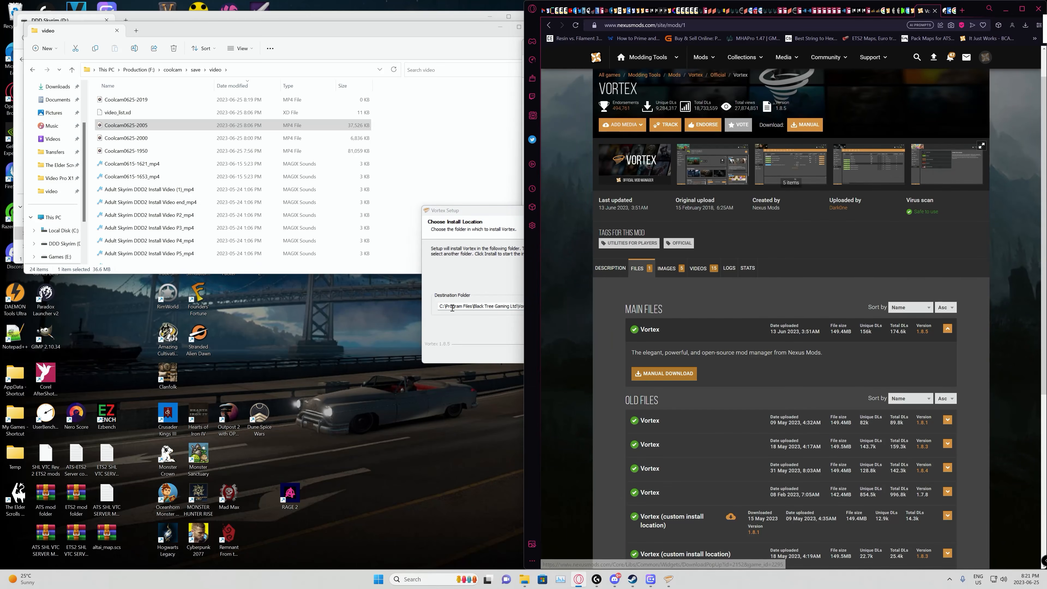
{"action": "left_click", "coordinate": [480, 337]}
{"action": "left_click", "coordinate": [590, 308]}
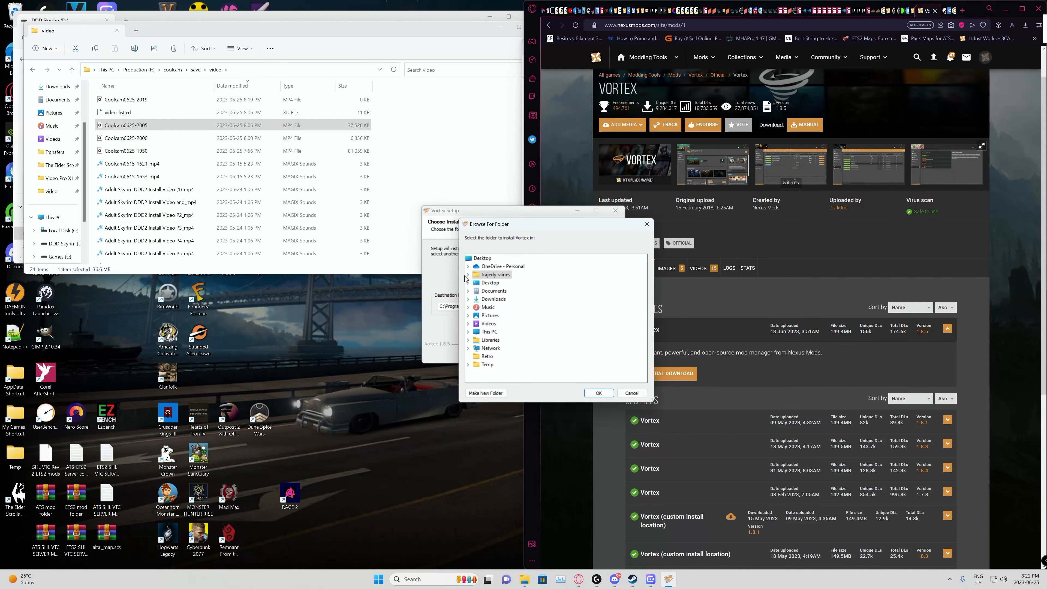
{"action": "left_click", "coordinate": [468, 332]}
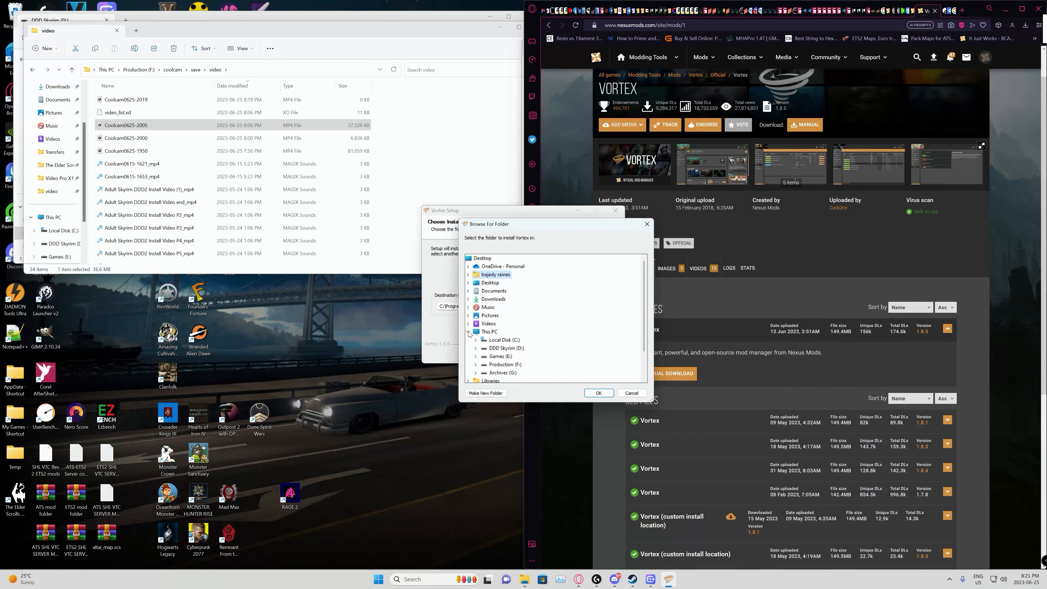
{"action": "left_click", "coordinate": [484, 348]}
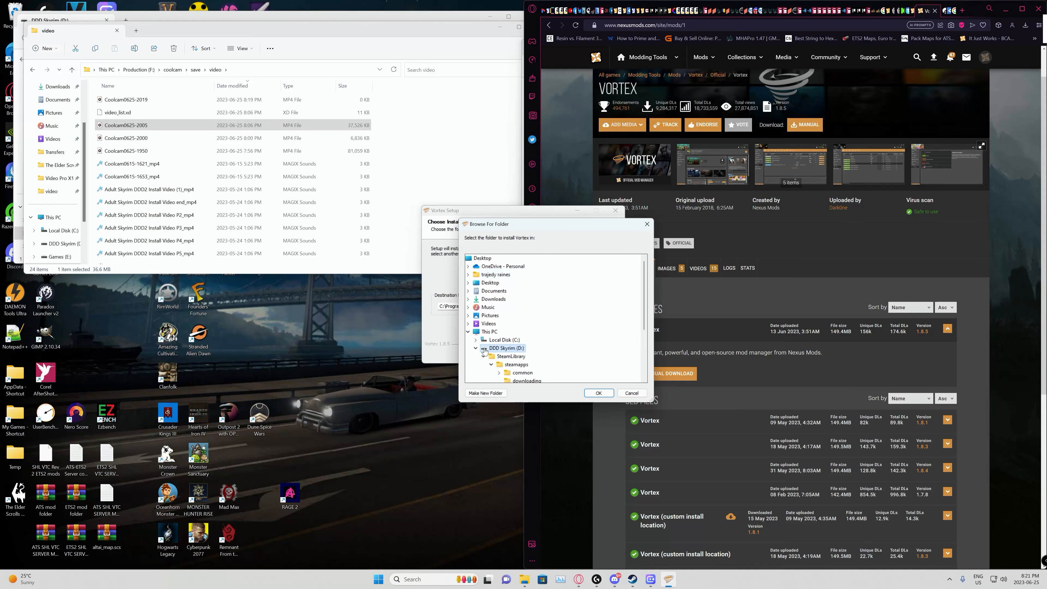
{"action": "left_click", "coordinate": [597, 393]}
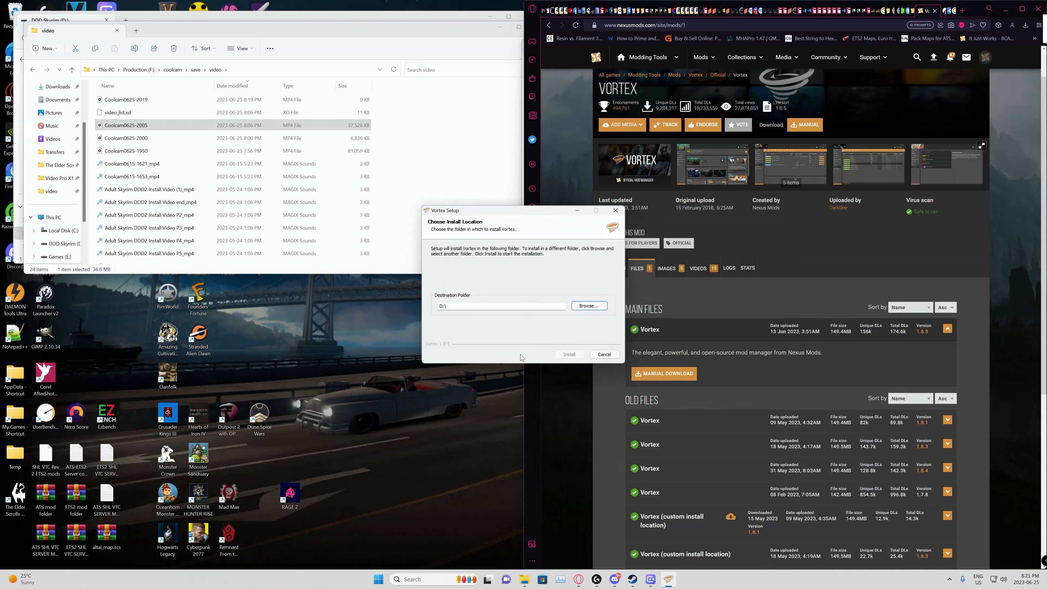
{"action": "left_click", "coordinate": [481, 306]}
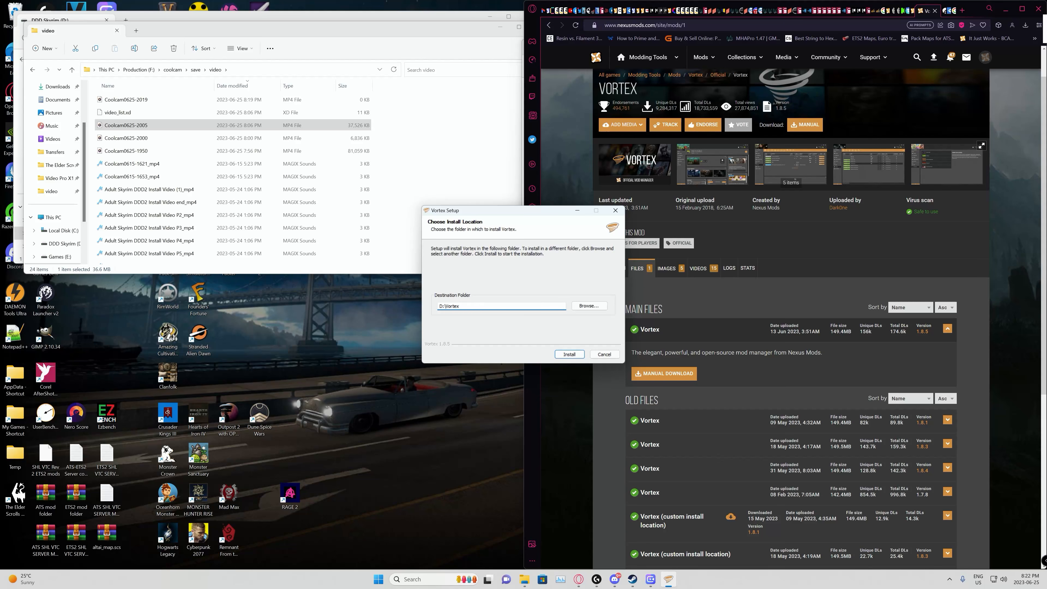
{"action": "left_click", "coordinate": [571, 359]}
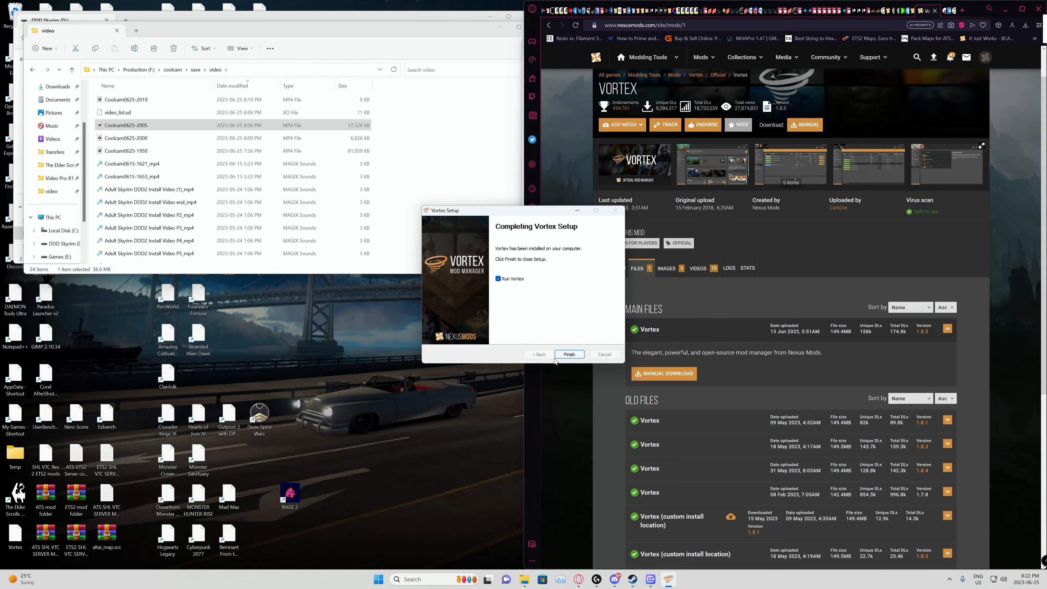
{"action": "left_click", "coordinate": [569, 355]}
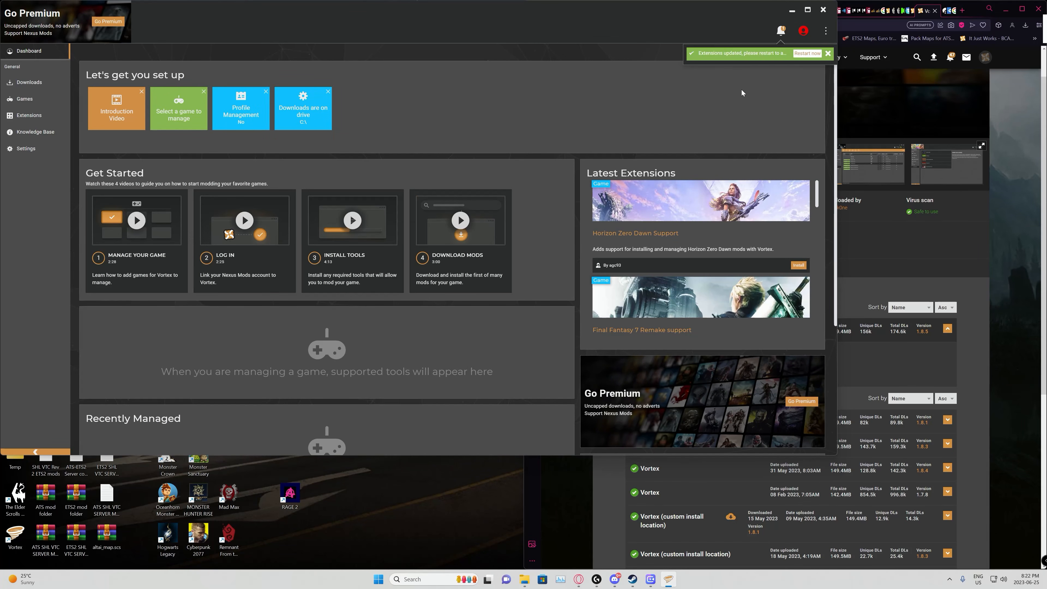
Step: Restart Vortex to apply the extension updates, and log in by authorising it on the Nexus Mods website
{"action": "left_click", "coordinate": [803, 55]}
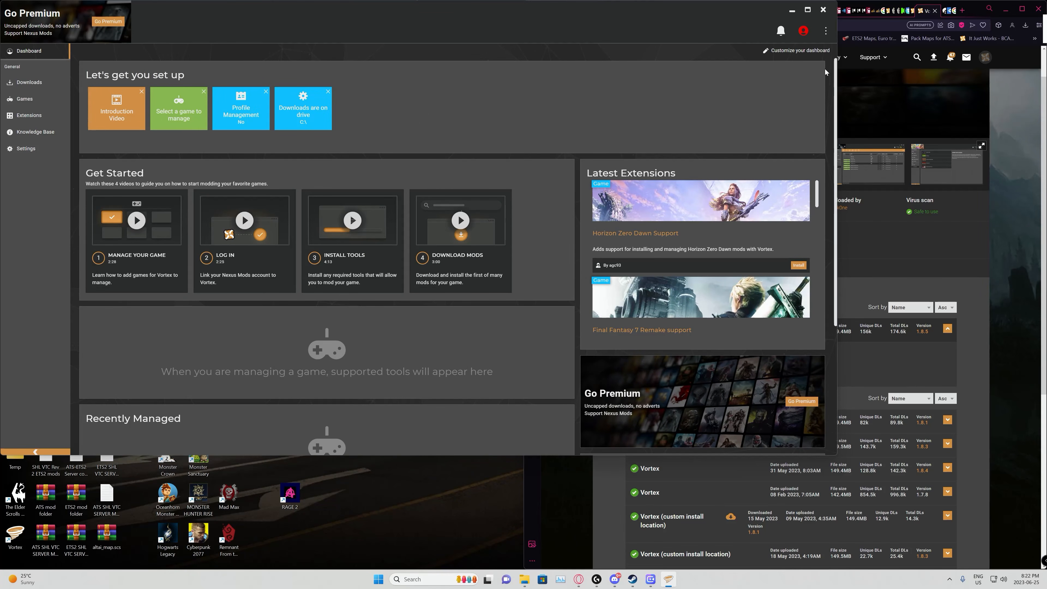
{"action": "left_click", "coordinate": [804, 31]}
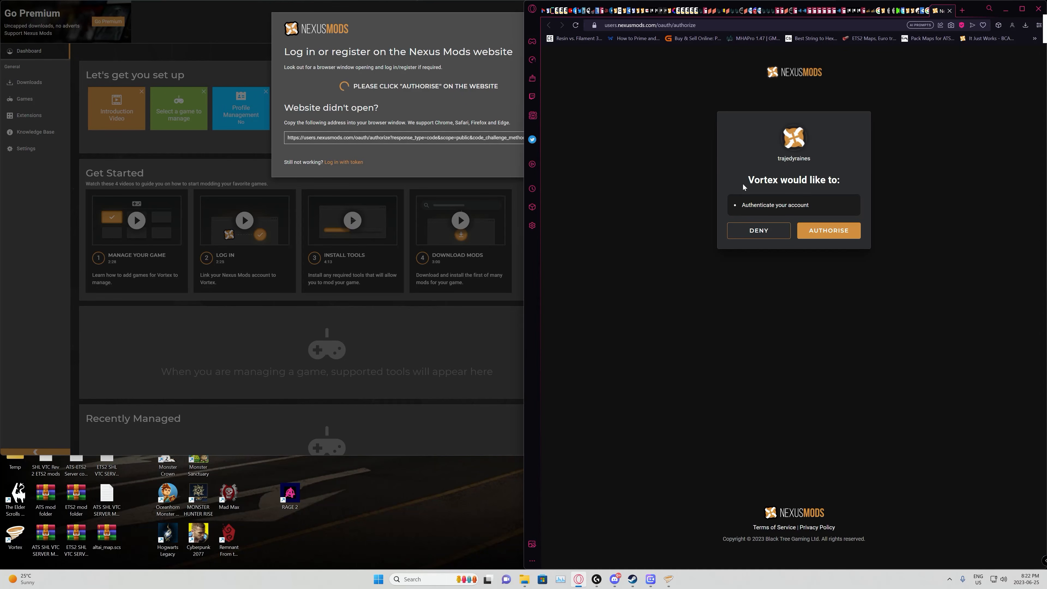
{"action": "left_click", "coordinate": [826, 236]}
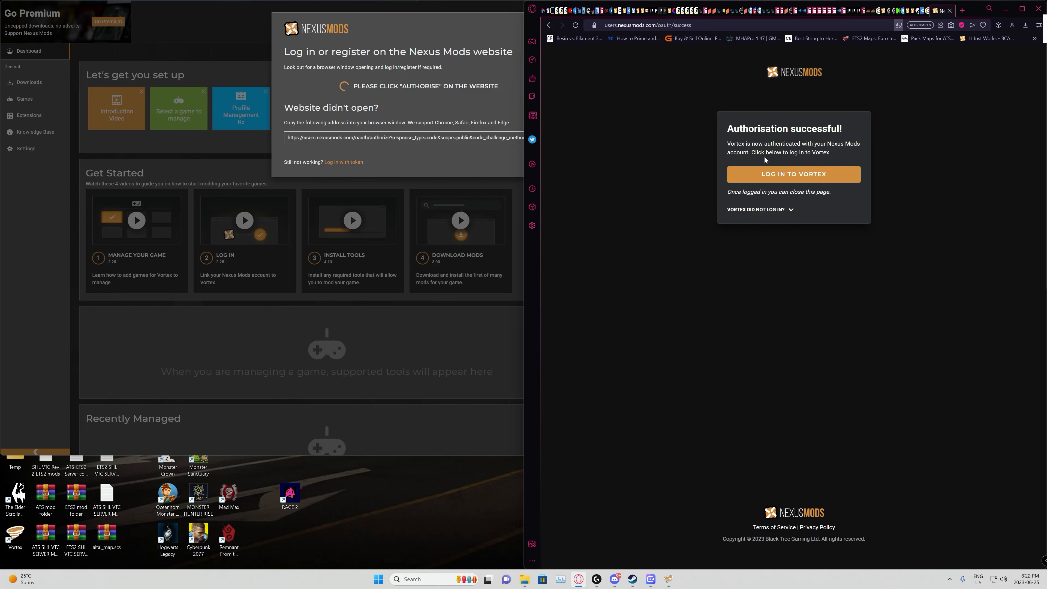
{"action": "left_click", "coordinate": [792, 175]}
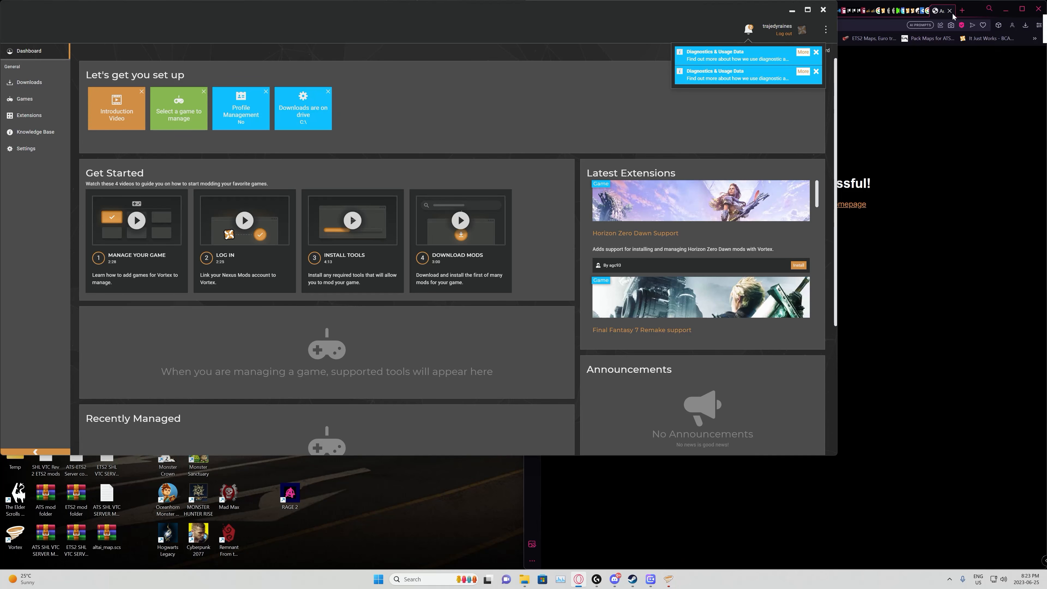
Step: Allow Vortex to collect diagnostics and usage data, and dismiss the duplicate notification
{"action": "left_click", "coordinate": [752, 32]}
{"action": "left_click", "coordinate": [806, 56]}
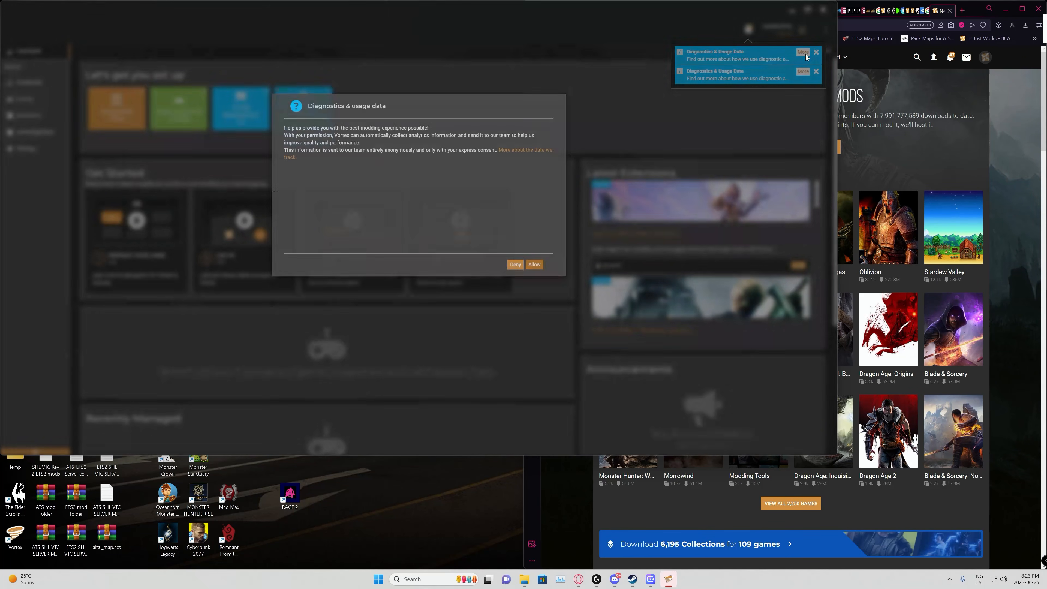
{"action": "left_click", "coordinate": [534, 307]}
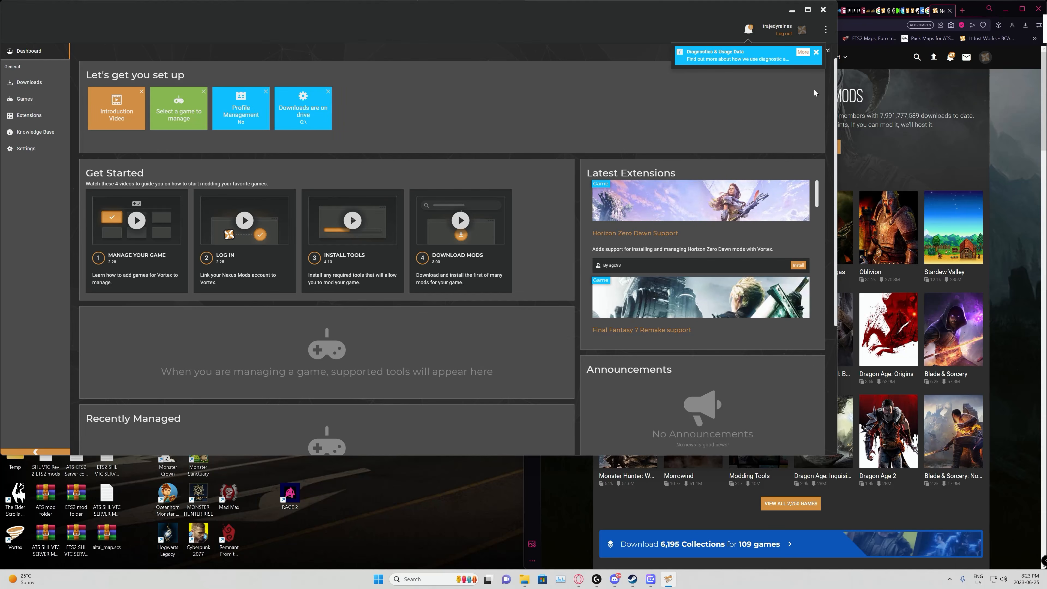
{"action": "left_click", "coordinate": [816, 52]}
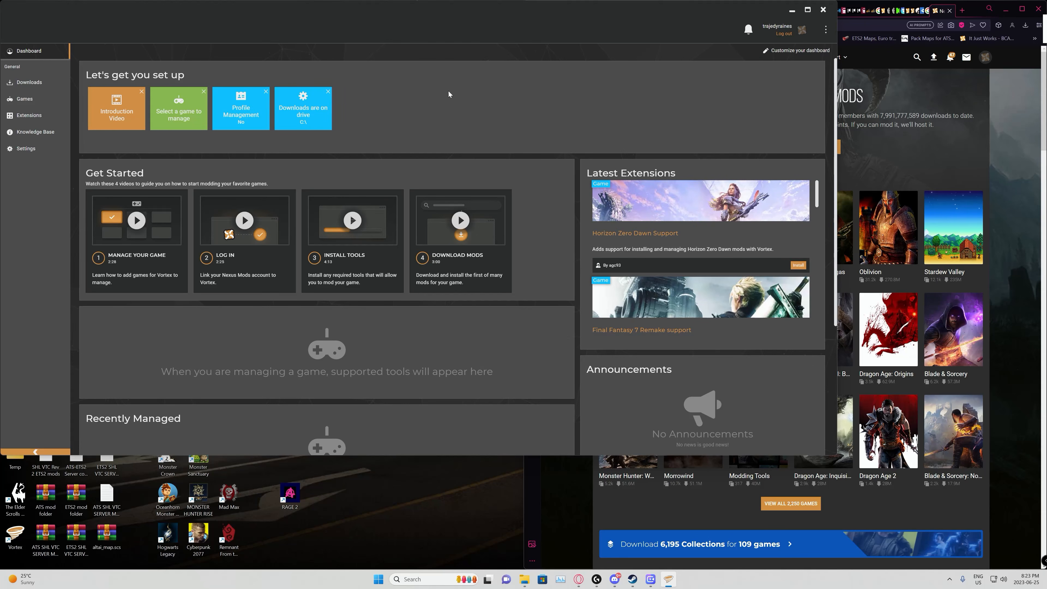
Step: Close and relaunch Vortex, and start managing Skyrim Special Edition from the unmanaged games
{"action": "left_click", "coordinate": [824, 9]}
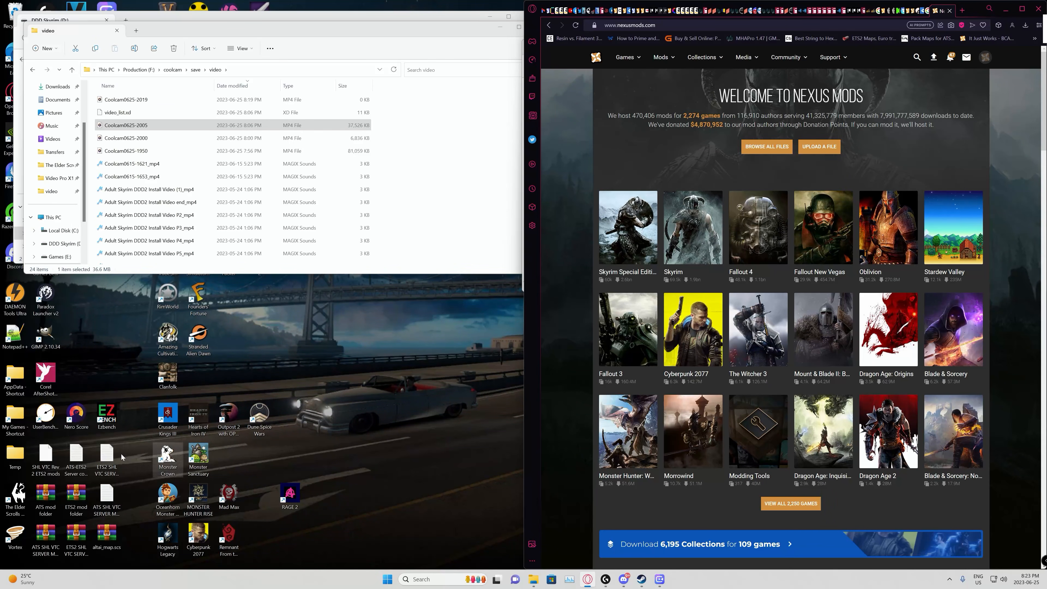
{"action": "double_click", "coordinate": [18, 548]}
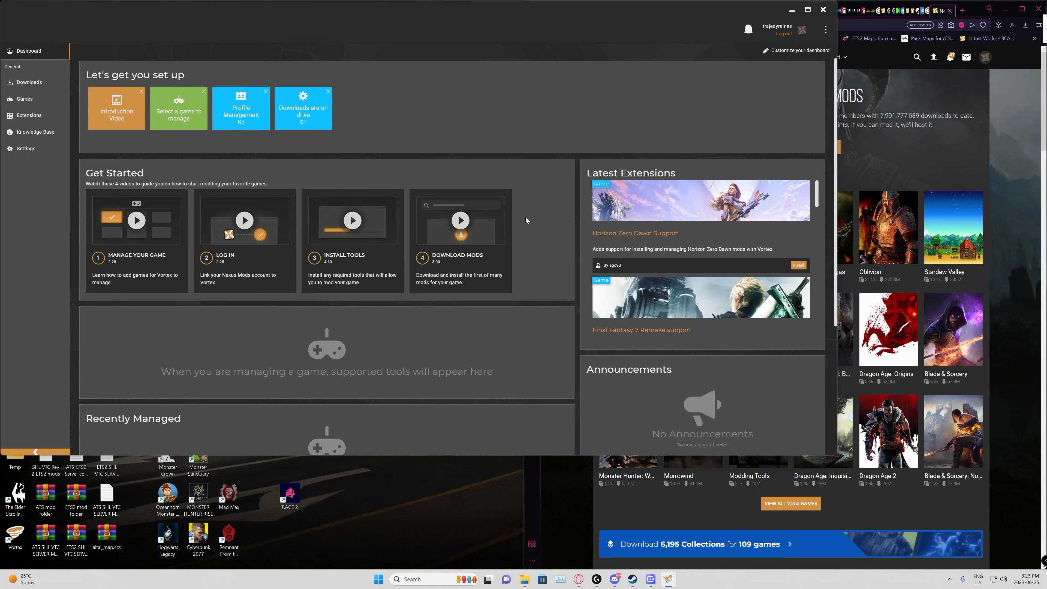
{"action": "left_click", "coordinate": [39, 104]}
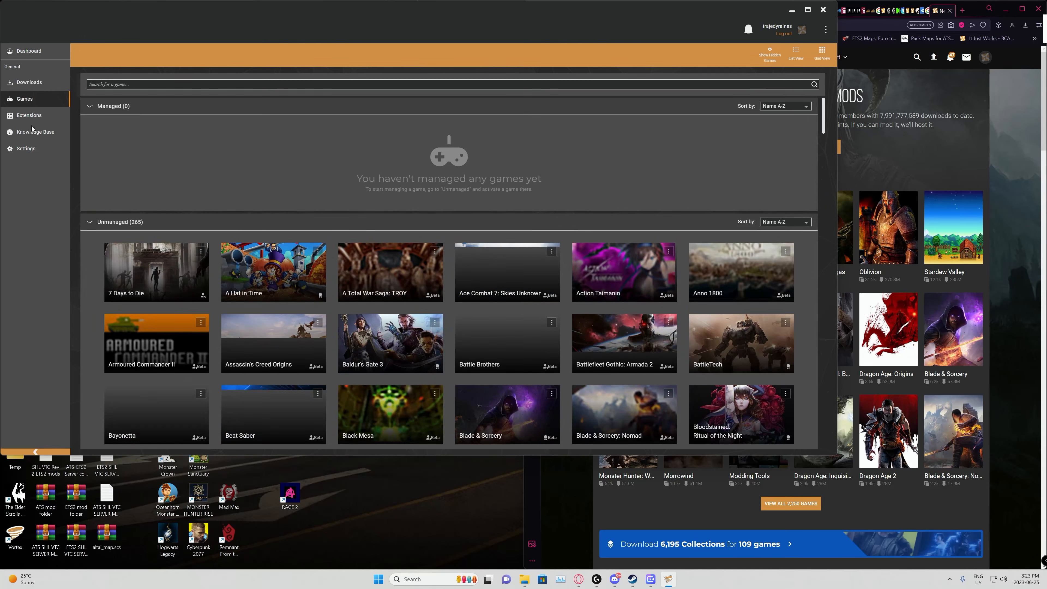
{"action": "scroll", "coordinate": [342, 267], "scroll_direction": "down", "scroll_amount": 20}
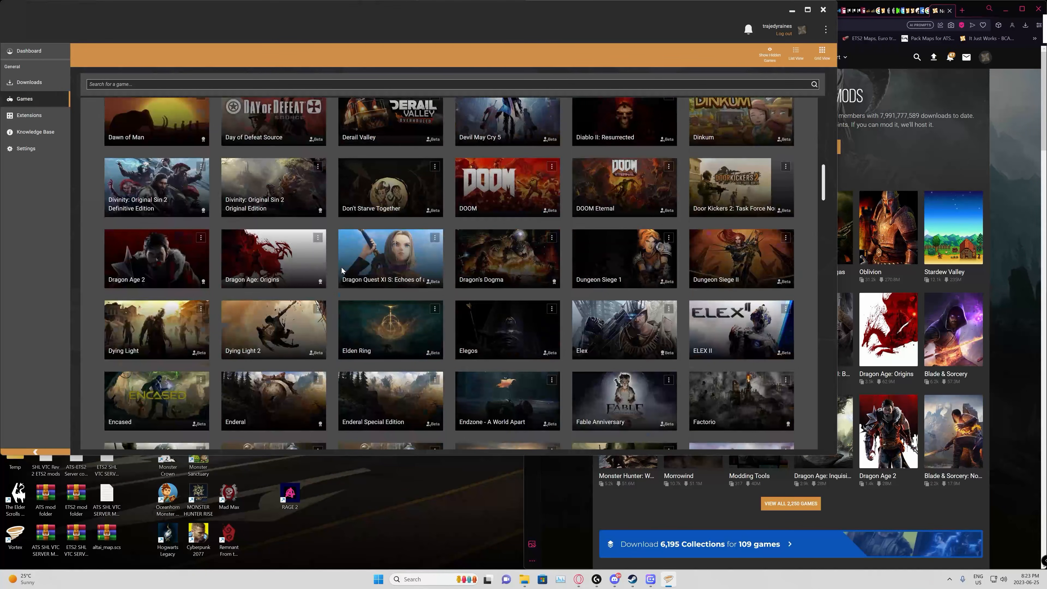
{"action": "scroll", "coordinate": [356, 259], "scroll_direction": "down", "scroll_amount": 15}
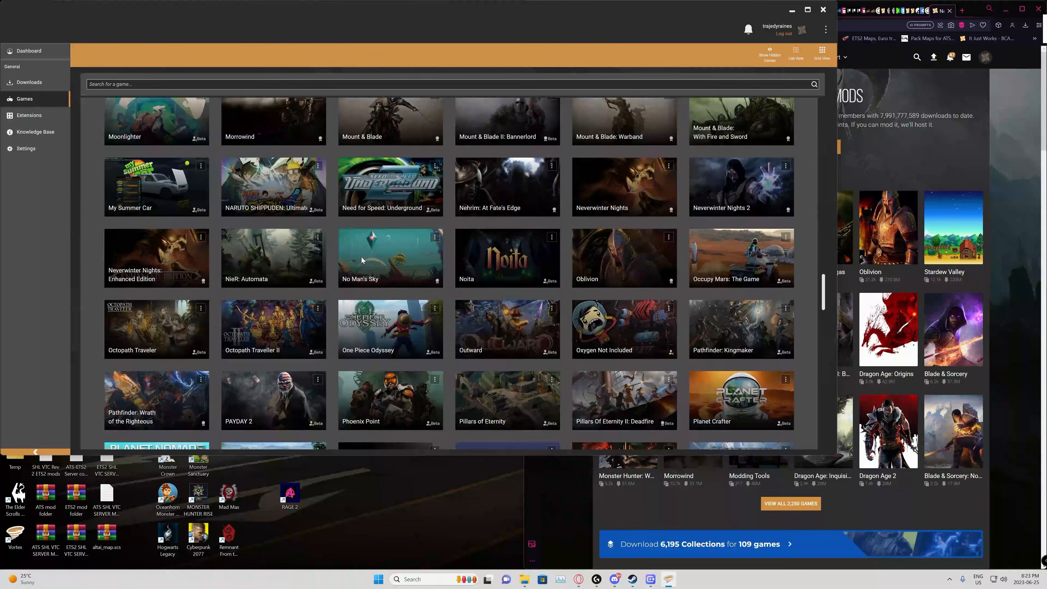
{"action": "scroll", "coordinate": [379, 256], "scroll_direction": "down", "scroll_amount": 1}
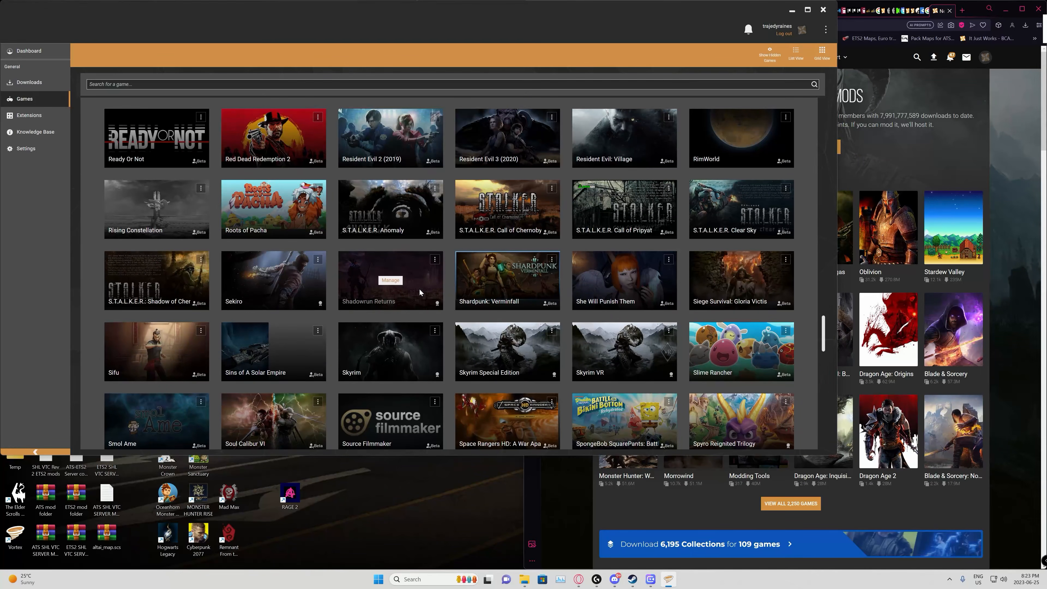
{"action": "left_click", "coordinate": [514, 356]}
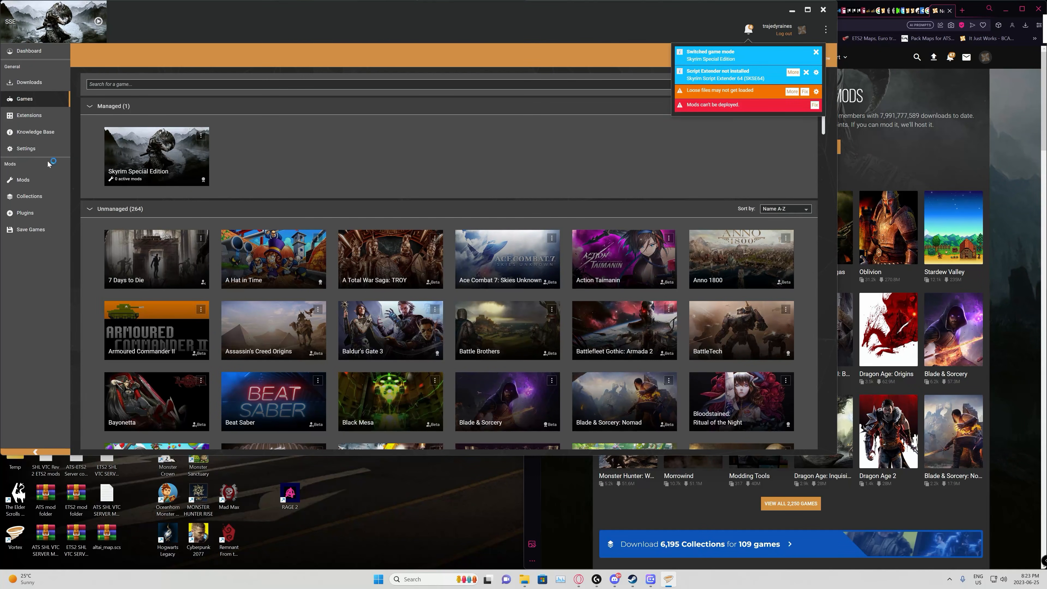
Step: Enable Profile Management in the interface settings, and turn off Deploy Mods when Enabled and Install Mods when downloaded
{"action": "left_click", "coordinate": [41, 149]}
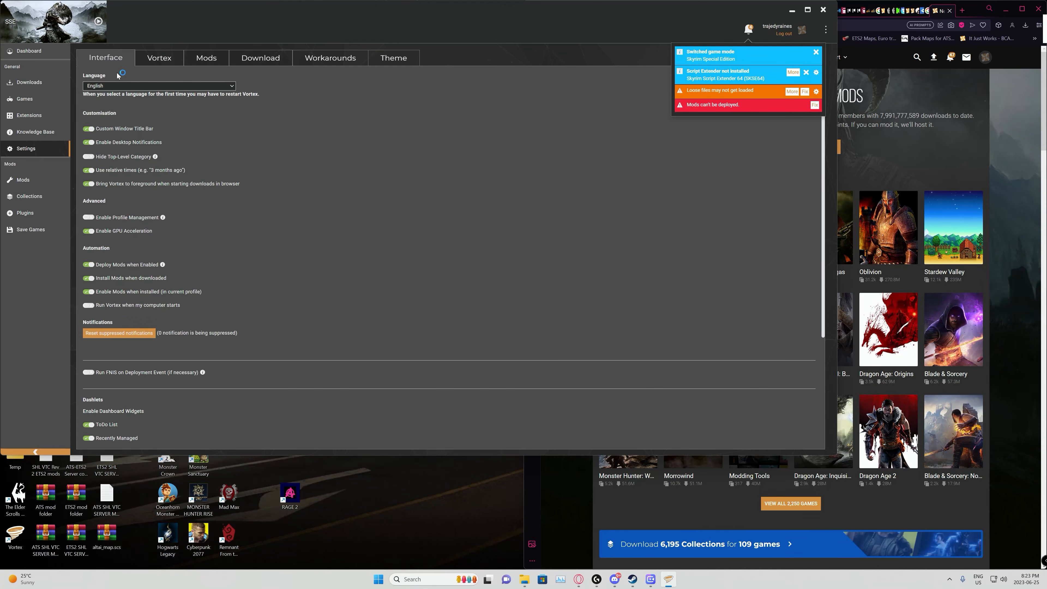
{"action": "left_click", "coordinate": [89, 218]}
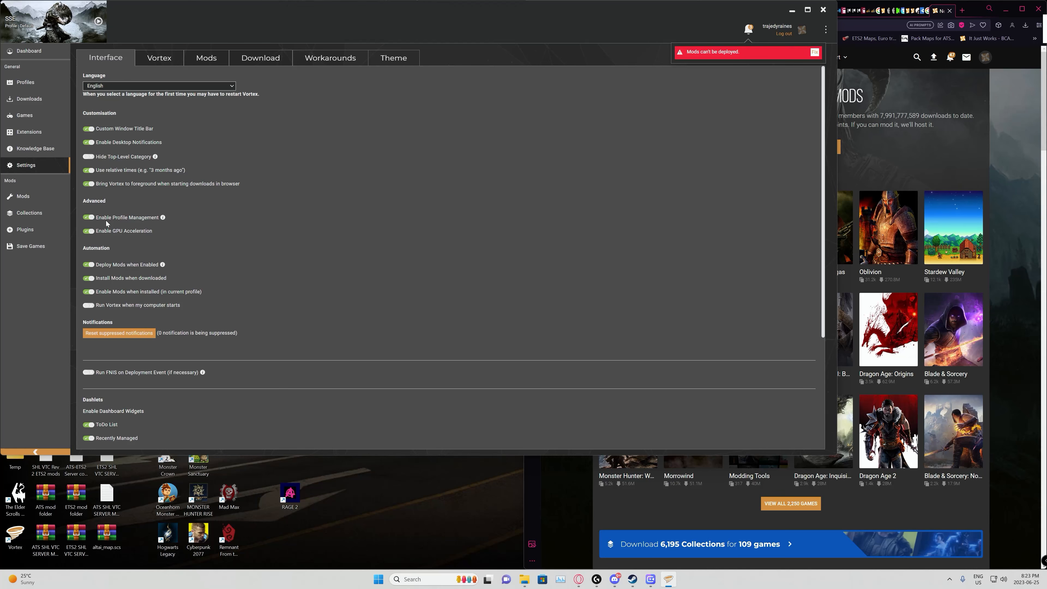
{"action": "left_click", "coordinate": [89, 265]}
{"action": "left_click", "coordinate": [89, 279]}
Step: Set the Skyrim Special Edition mod staging folder to the suggested path D:\Vortex Mods\{game} and apply it
{"action": "left_click", "coordinate": [177, 63]}
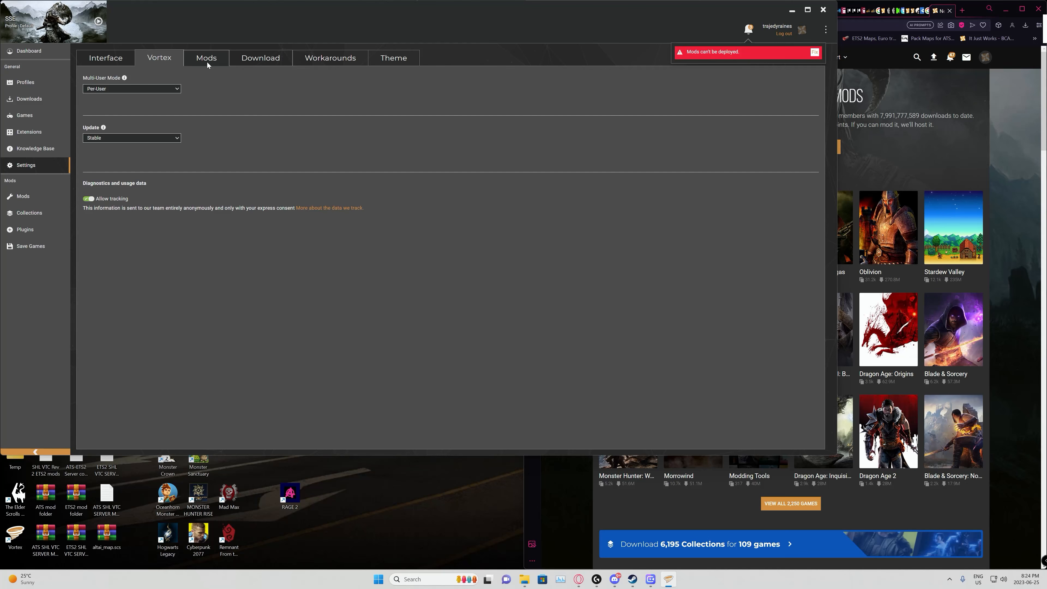
{"action": "left_click", "coordinate": [206, 60]}
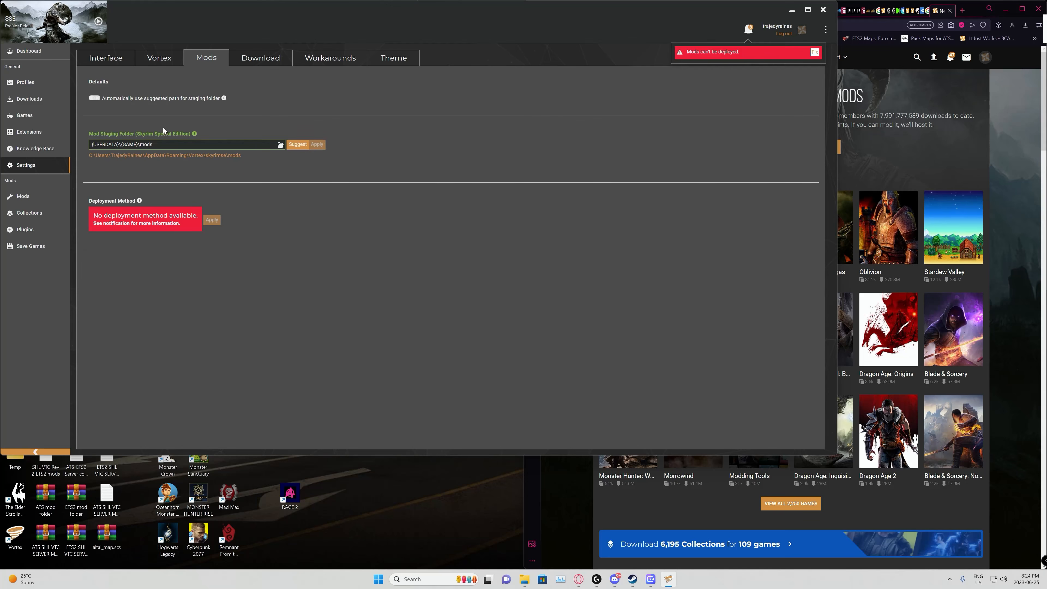
{"action": "left_click", "coordinate": [296, 148]}
{"action": "left_click", "coordinate": [320, 148]}
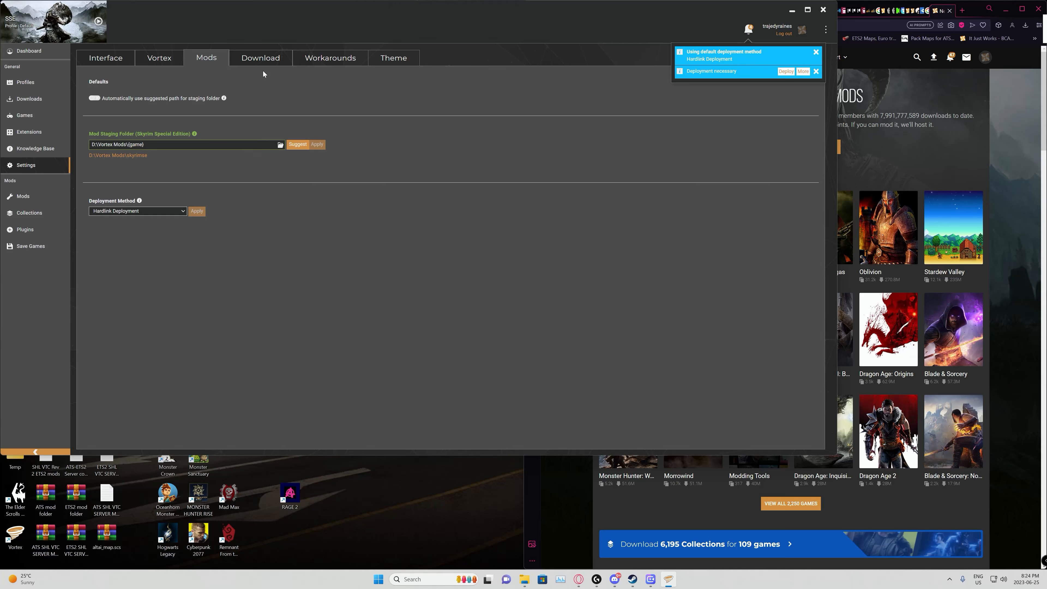
Step: Open the download settings and, while browsing for the downloads folder, create a folder named Vortex Downloads on the DDD Skyrim (D:) drive
{"action": "left_click", "coordinate": [264, 57]}
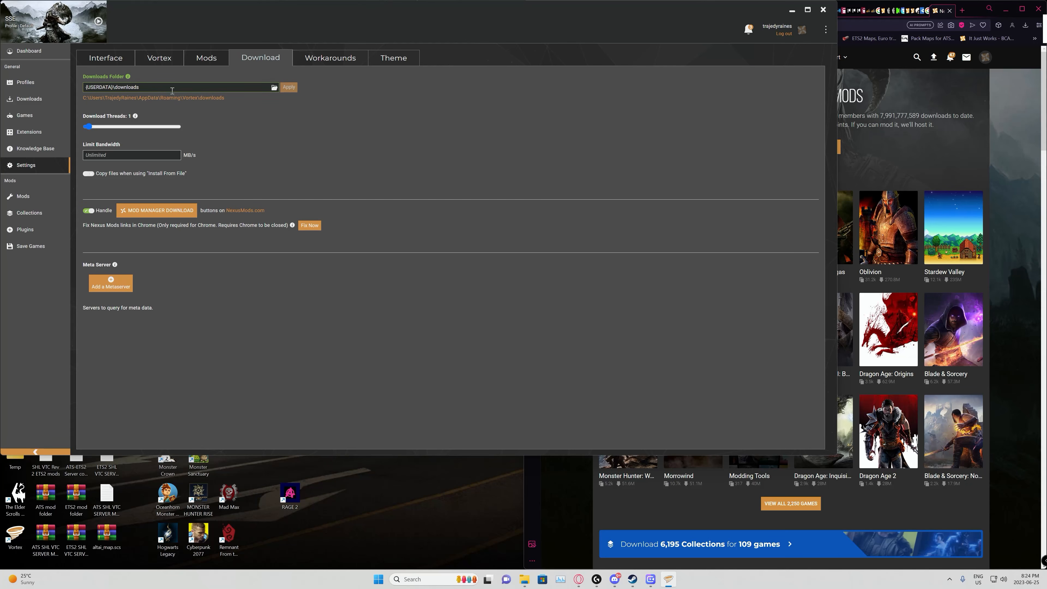
{"action": "left_click", "coordinate": [274, 87]}
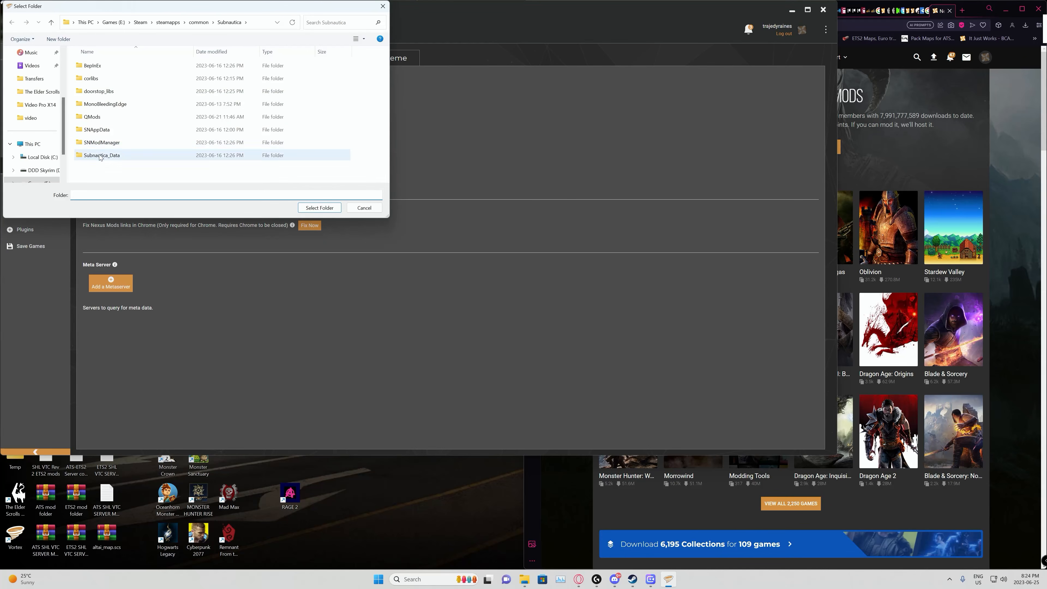
{"action": "left_click", "coordinate": [52, 170]}
{"action": "right_click", "coordinate": [106, 134]}
{"action": "mouse_move", "coordinate": [140, 203]}
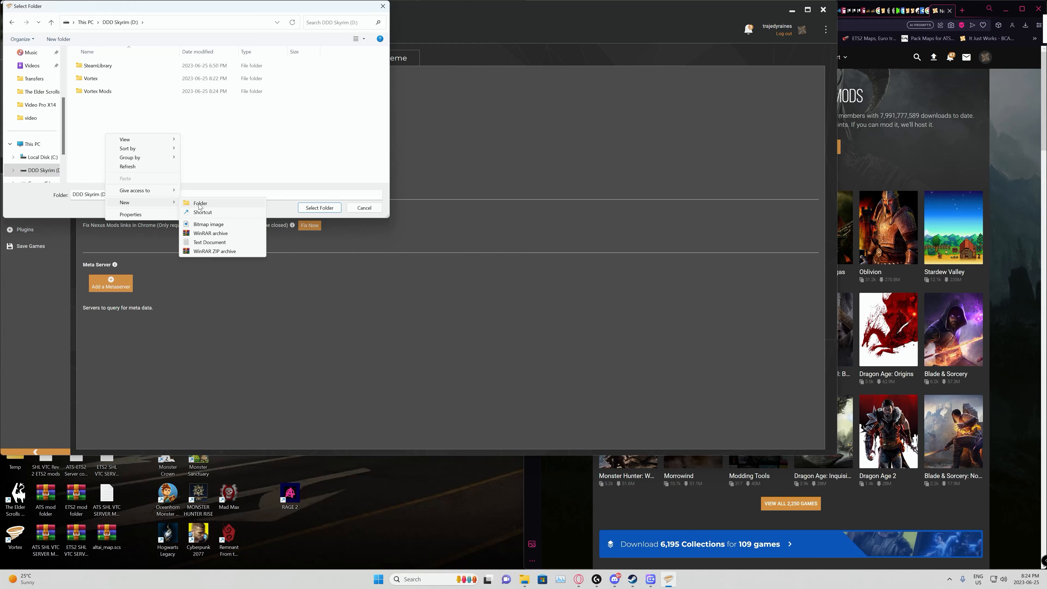
{"action": "left_click", "coordinate": [199, 205]}
{"action": "type", "text": "V"}
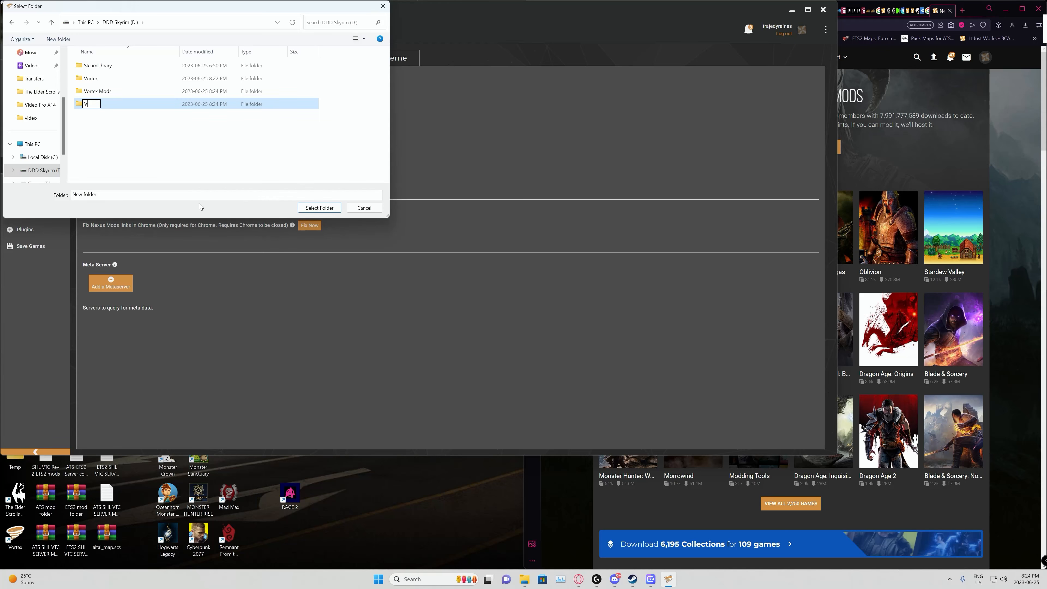
{"action": "type", "text": "ortex Downloads"}
{"action": "key", "text": "Return"}
Step: Apply D:\Vortex Downloads as the downloads folder and raise the download threads to 10
{"action": "left_click", "coordinate": [318, 210]}
{"action": "left_click", "coordinate": [290, 89]}
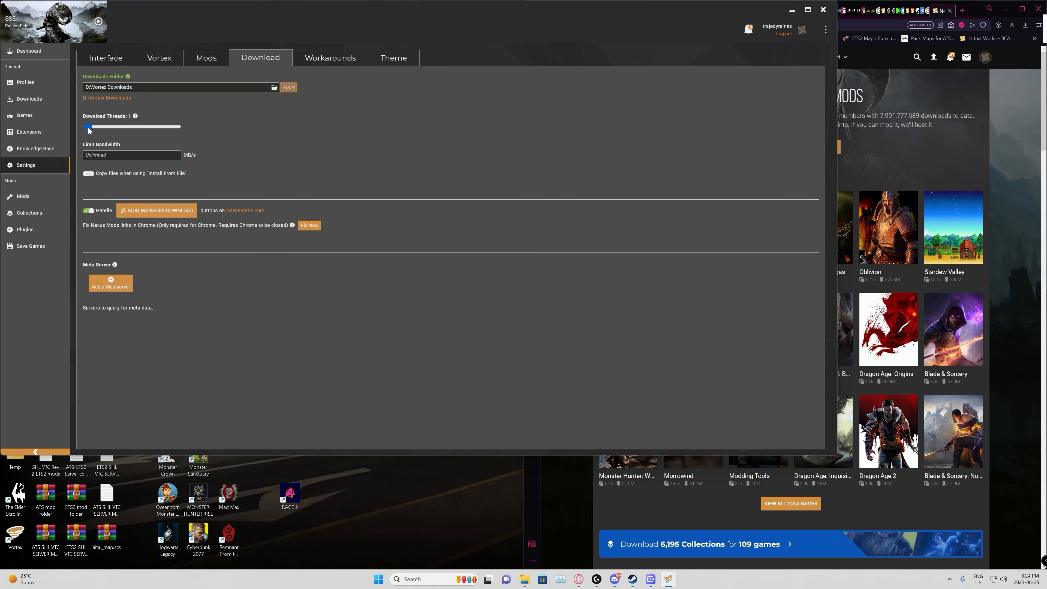
{"action": "left_click_drag", "start_coordinate": [89, 130], "coordinate": [179, 128]}
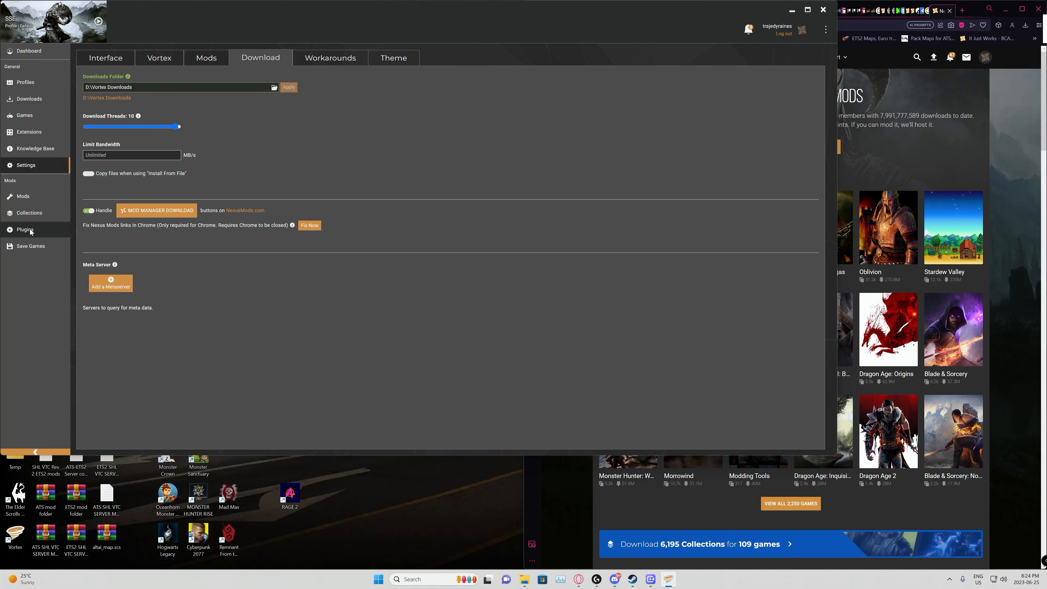
Step: Disable automatic sorting of the plugin load order
{"action": "left_click", "coordinate": [53, 224]}
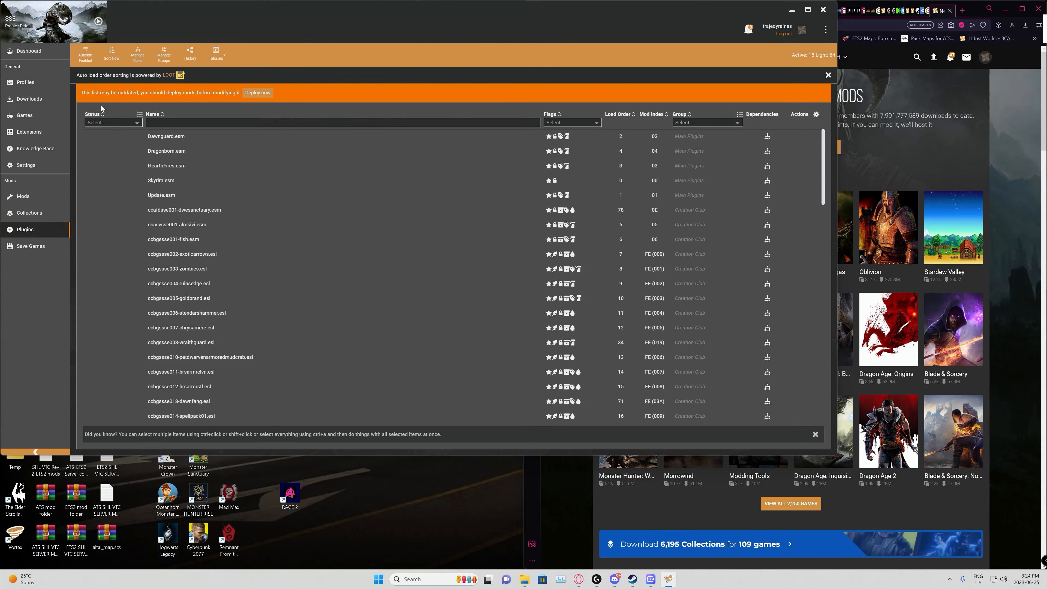
{"action": "left_click", "coordinate": [85, 60]}
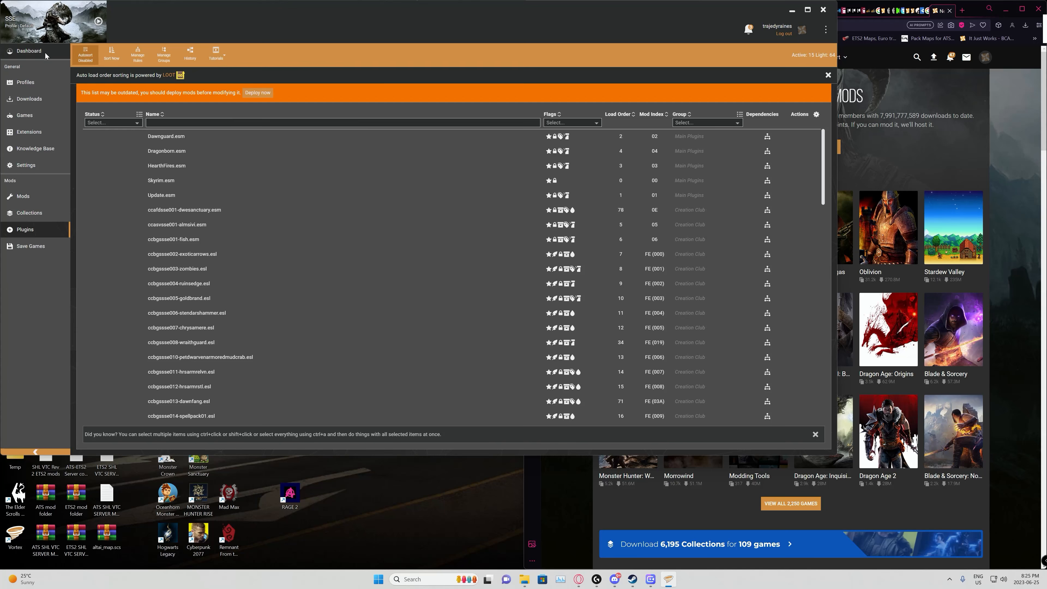
Step: Create a Skyrim Special Edition profile named DDD2 with its own save games and game settings, and enable it
{"action": "left_click", "coordinate": [36, 85]}
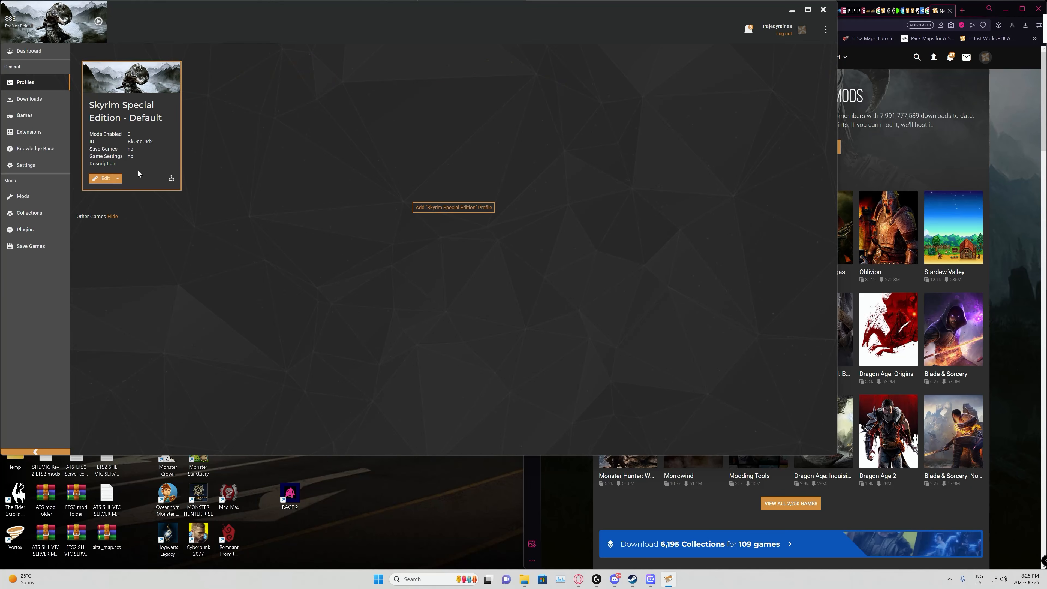
{"action": "left_click", "coordinate": [454, 207]}
{"action": "left_click", "coordinate": [114, 240]}
{"action": "left_click", "coordinate": [101, 254]}
{"action": "left_click", "coordinate": [150, 225]}
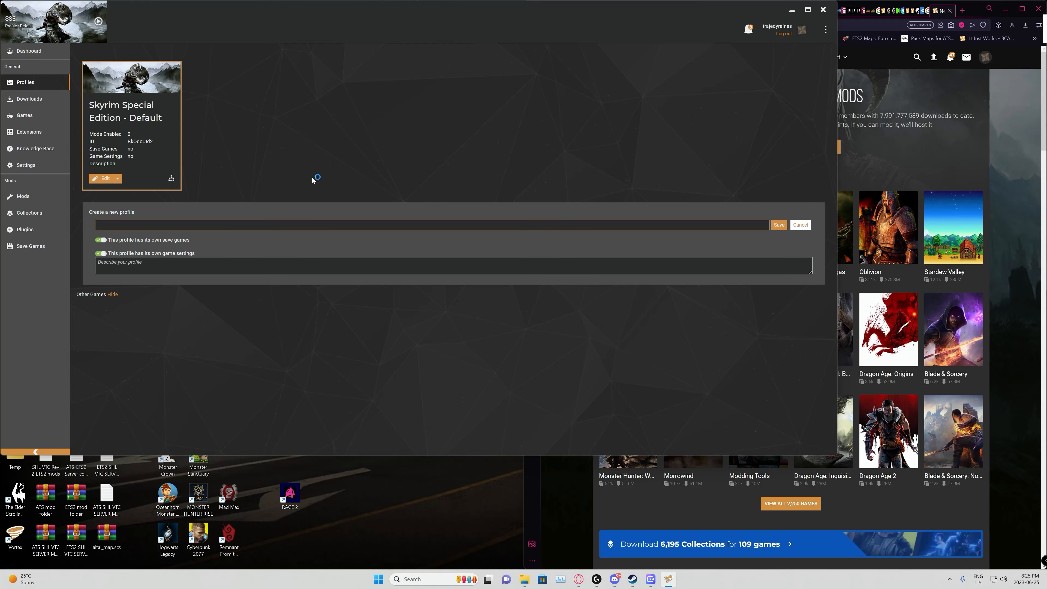
{"action": "type", "text": "DDD2"}
{"action": "left_click", "coordinate": [780, 225]}
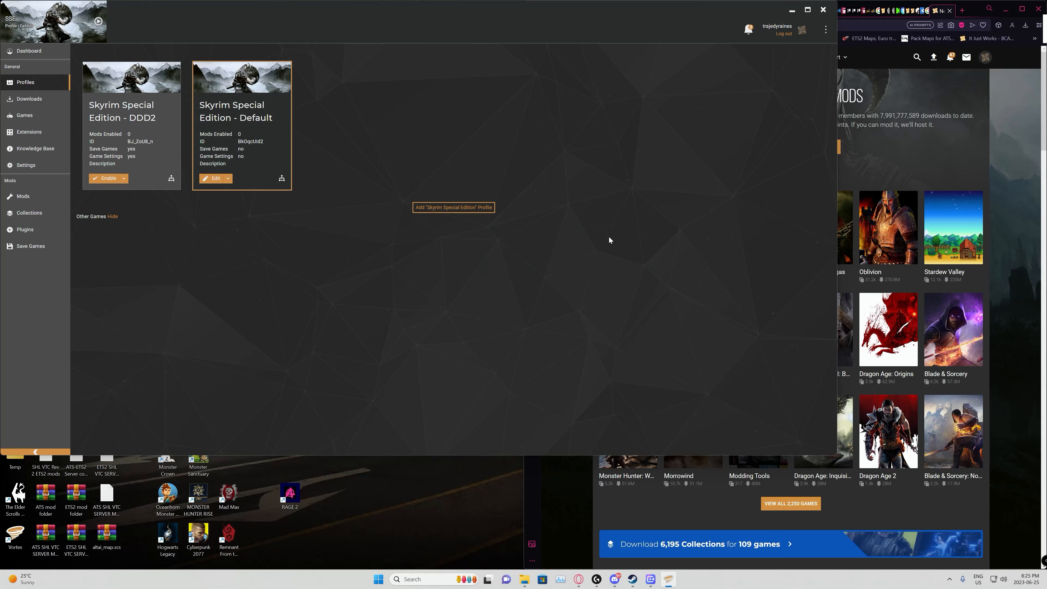
{"action": "left_click", "coordinate": [102, 180]}
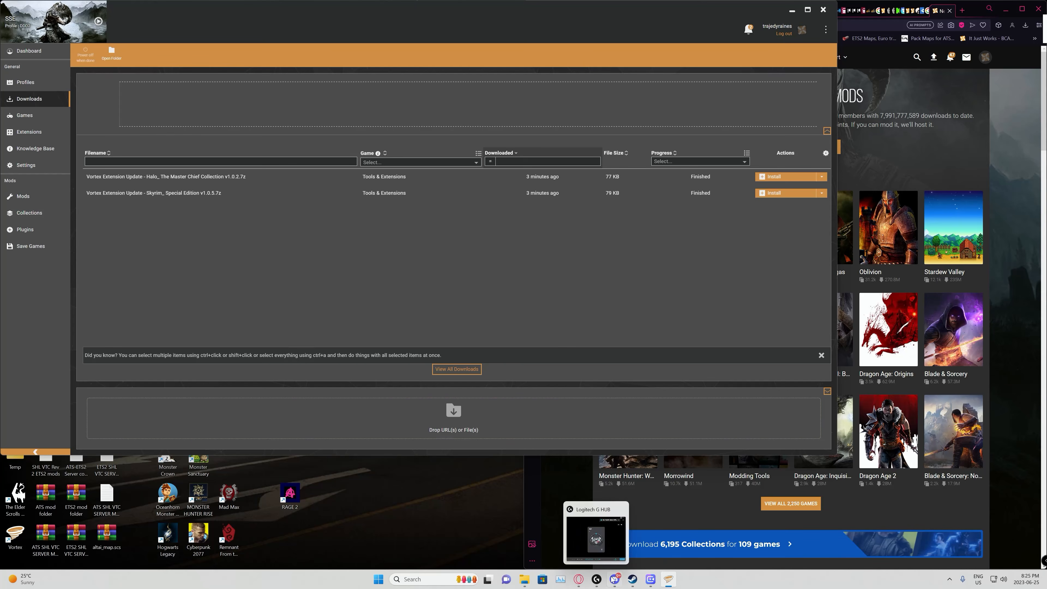
Step: Import the "devilish dae compendium, load after all and read the collection page edition +1" archive from the Transfers folder into Vortex's downloads
{"action": "mouse_move", "coordinate": [526, 583]}
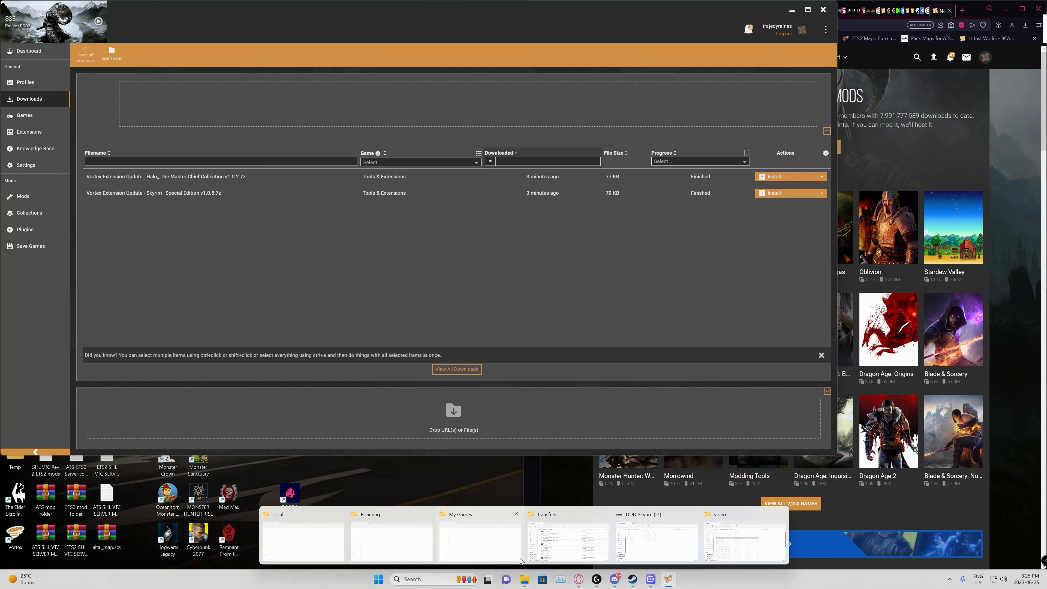
{"action": "left_click", "coordinate": [578, 552]}
{"action": "scroll", "coordinate": [702, 195], "scroll_direction": "down", "scroll_amount": 2}
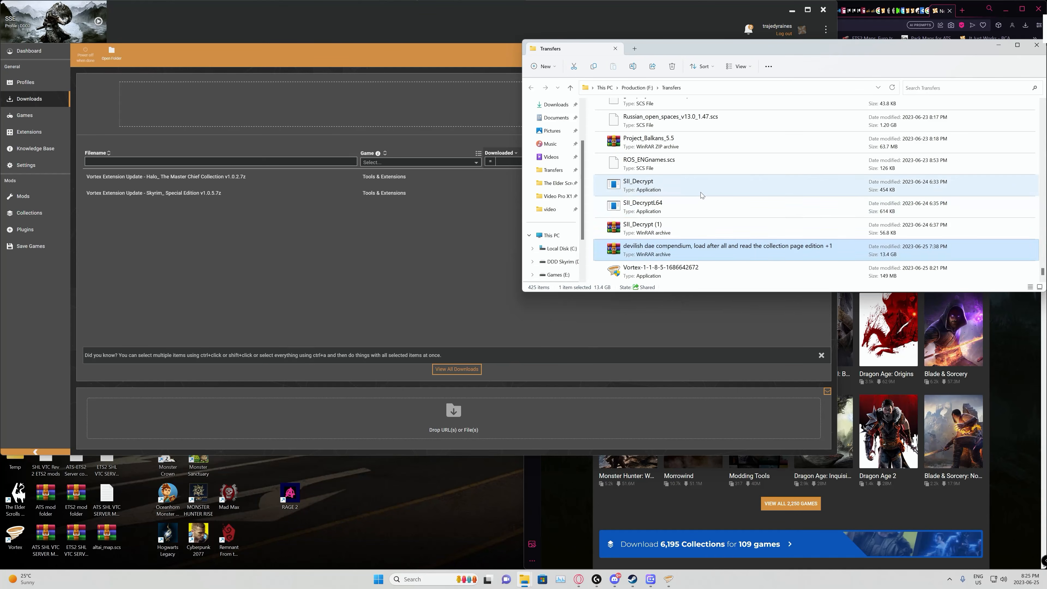
{"action": "left_click_drag", "start_coordinate": [622, 252], "coordinate": [355, 419]}
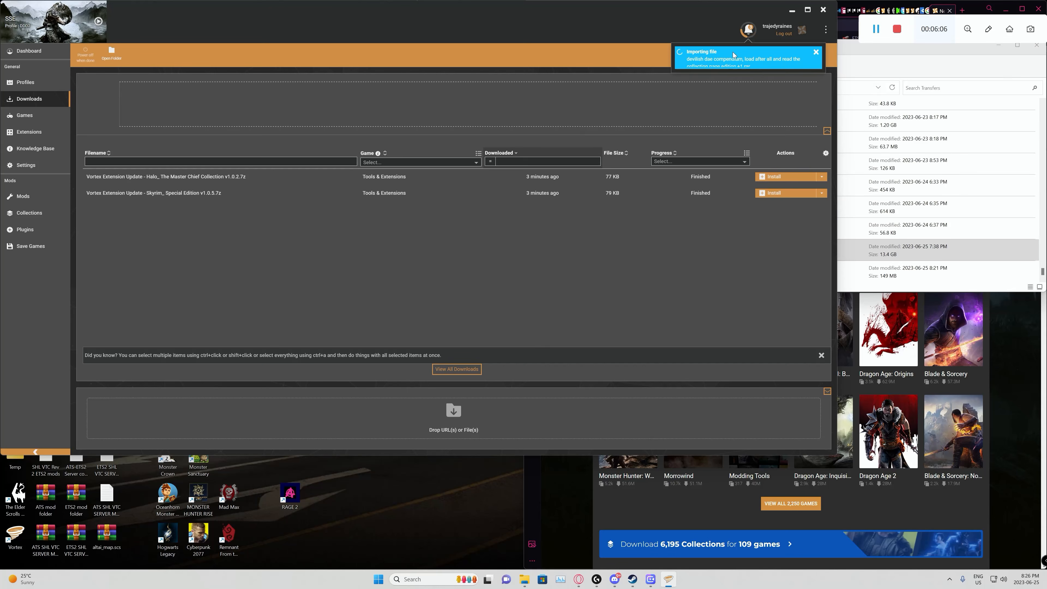
Step: Import the Ninirim Collection 6.0 FOMOD, High_Poly_Head_v1.4_(SE) and TAWOBA REMASTERED 6.1 CBBE SE archives from DDD2 Off-site Files into Vortex's downloads
{"action": "left_click", "coordinate": [899, 251]}
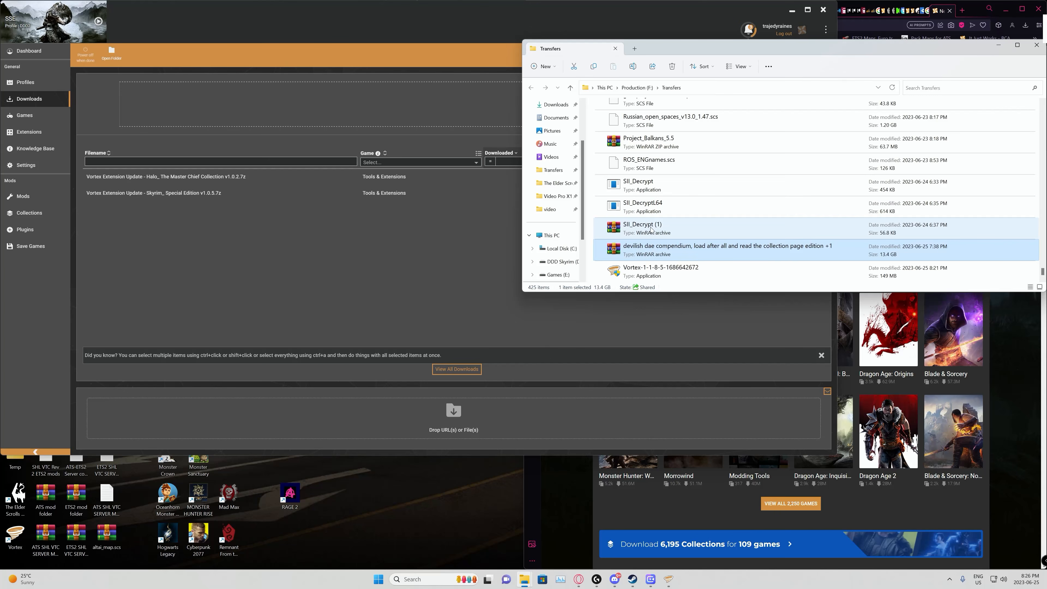
{"action": "scroll", "coordinate": [686, 220], "scroll_direction": "up", "scroll_amount": 5}
{"action": "scroll", "coordinate": [687, 217], "scroll_direction": "up", "scroll_amount": 8}
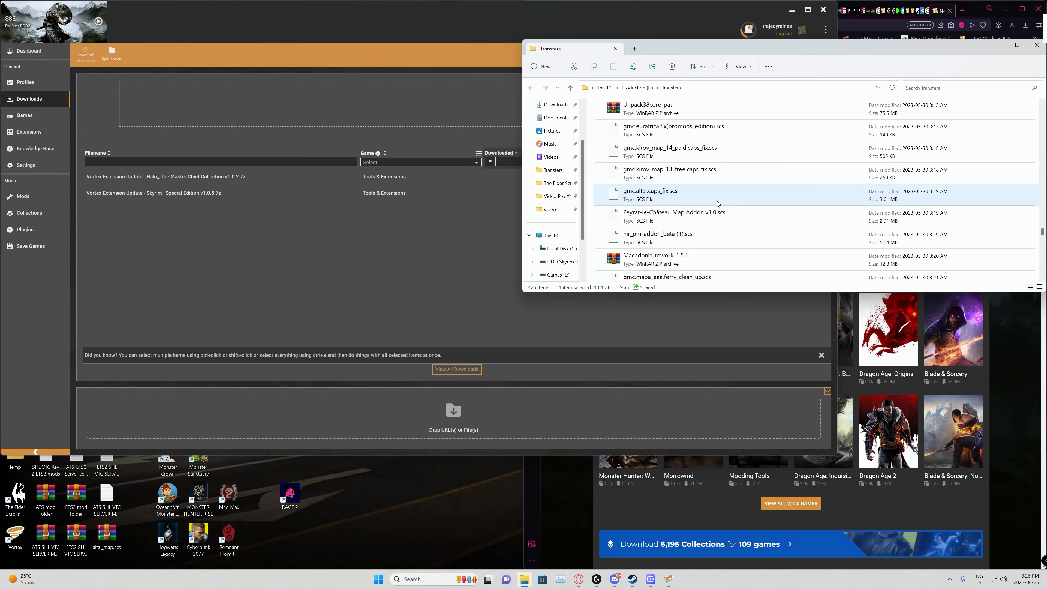
{"action": "scroll", "coordinate": [698, 212], "scroll_direction": "up", "scroll_amount": 8}
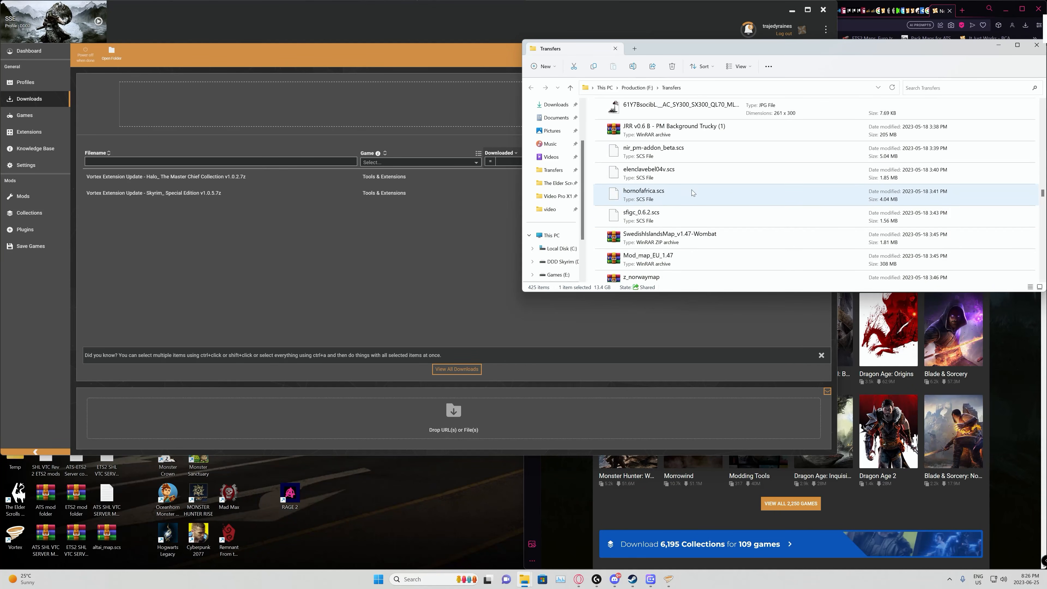
{"action": "scroll", "coordinate": [728, 166], "scroll_direction": "up", "scroll_amount": 10}
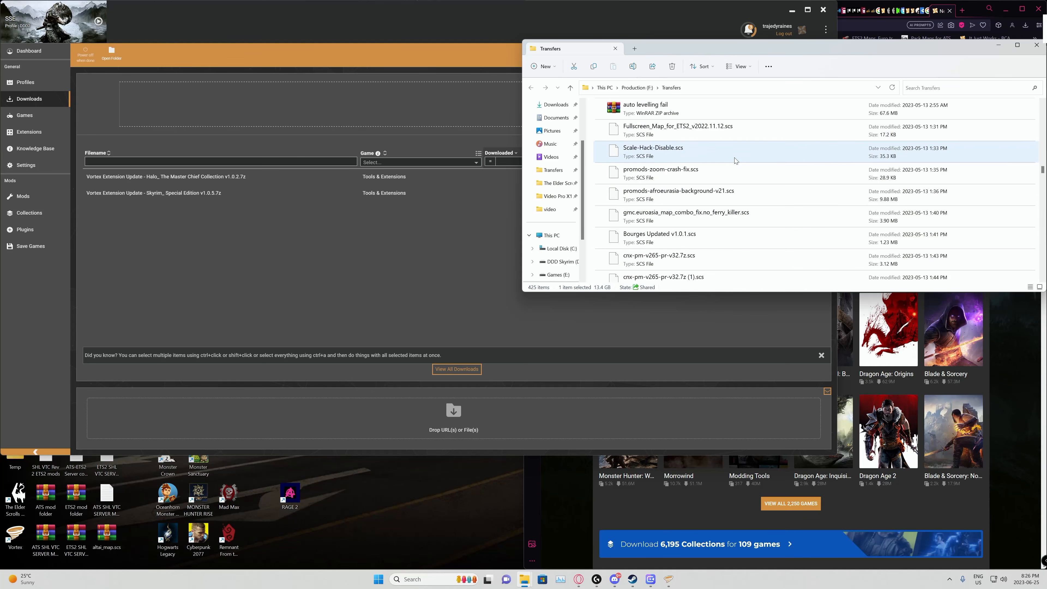
{"action": "scroll", "coordinate": [728, 162], "scroll_direction": "up", "scroll_amount": 12}
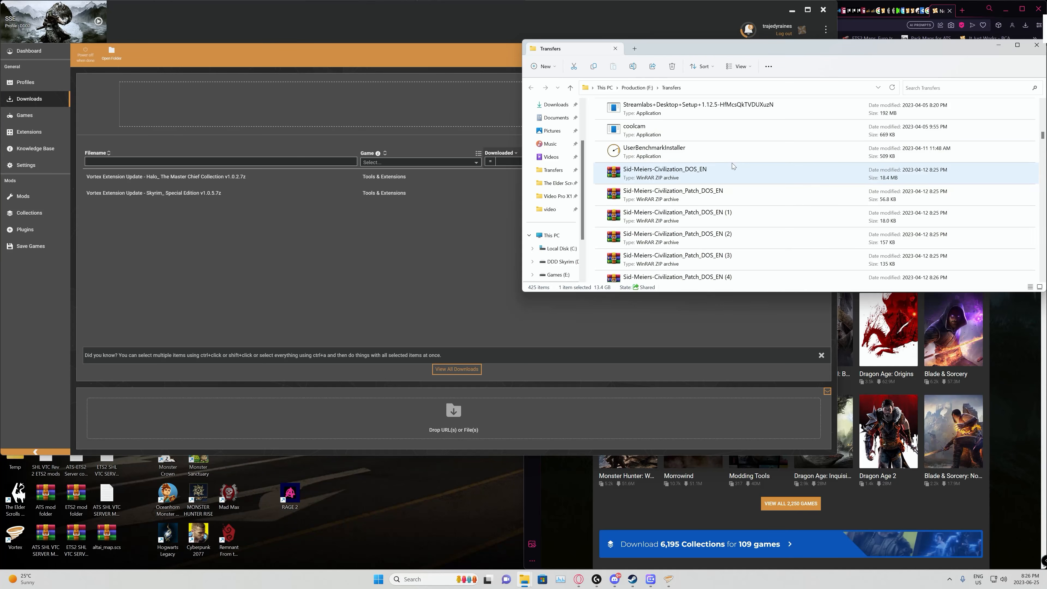
{"action": "scroll", "coordinate": [738, 159], "scroll_direction": "up", "scroll_amount": 10}
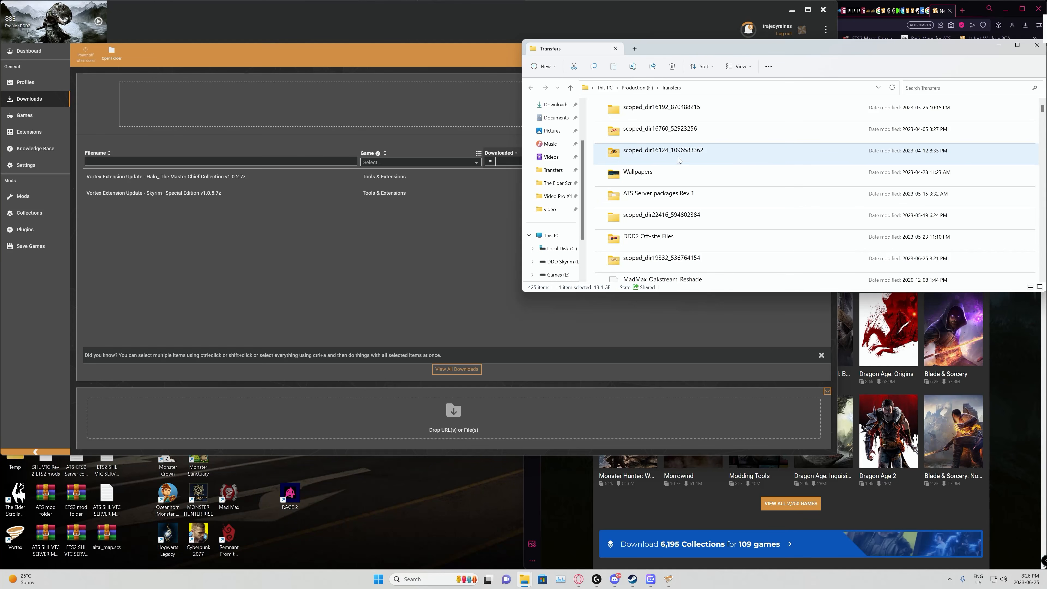
{"action": "double_click", "coordinate": [642, 239]}
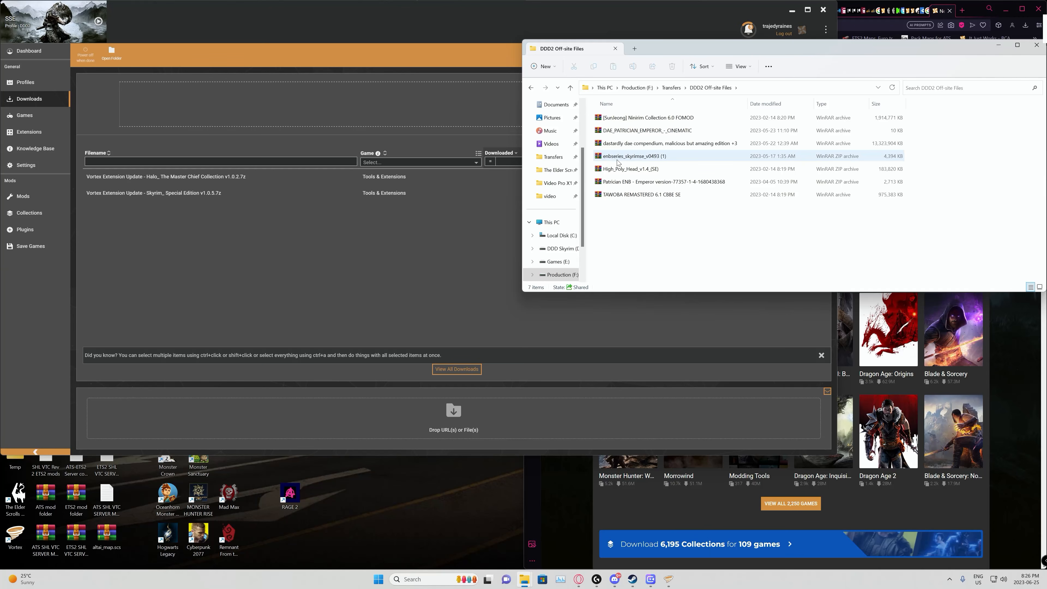
{"action": "left_click", "coordinate": [625, 170]}
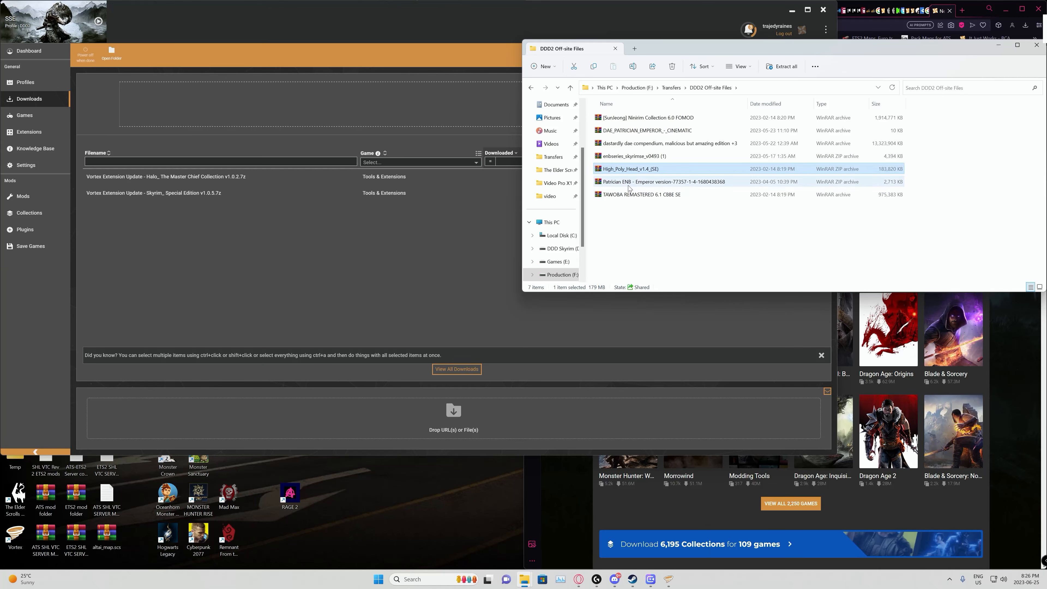
{"action": "left_click", "coordinate": [622, 198], "text": "ctrl"}
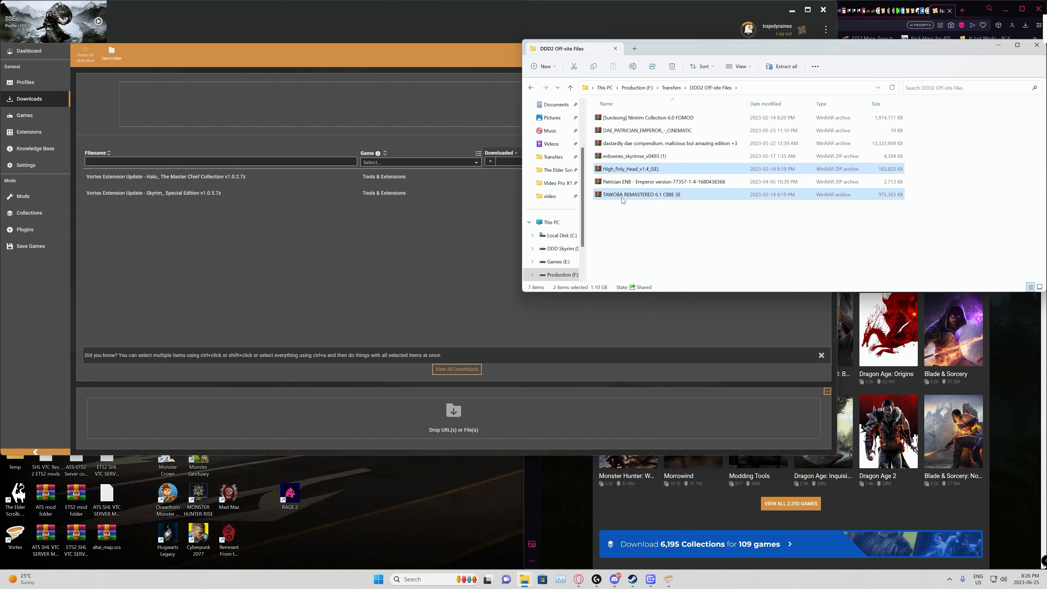
{"action": "left_click", "coordinate": [636, 121], "text": "ctrl"}
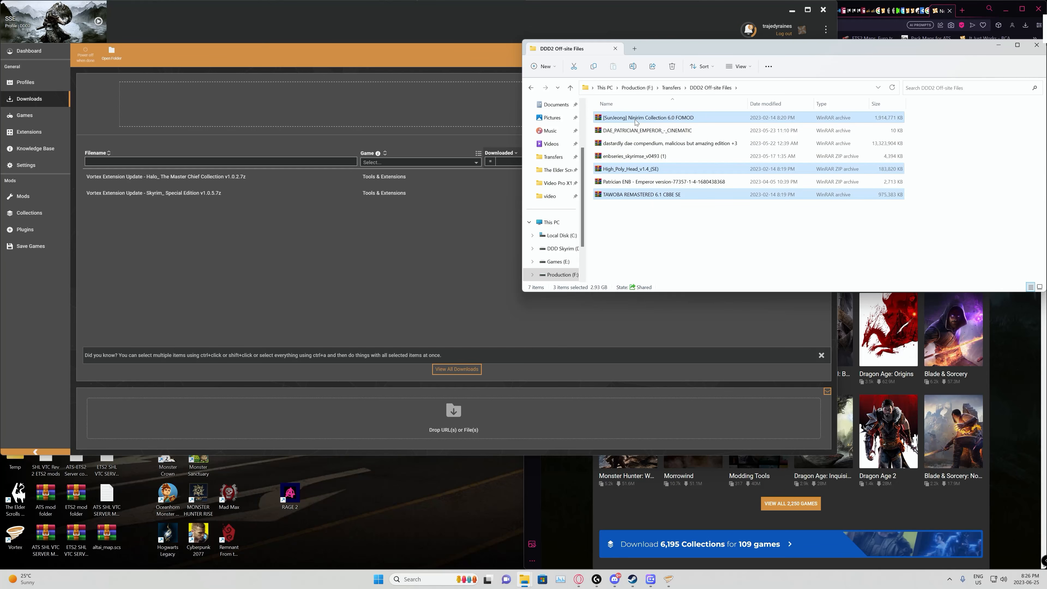
{"action": "left_click_drag", "start_coordinate": [636, 122], "coordinate": [357, 417]}
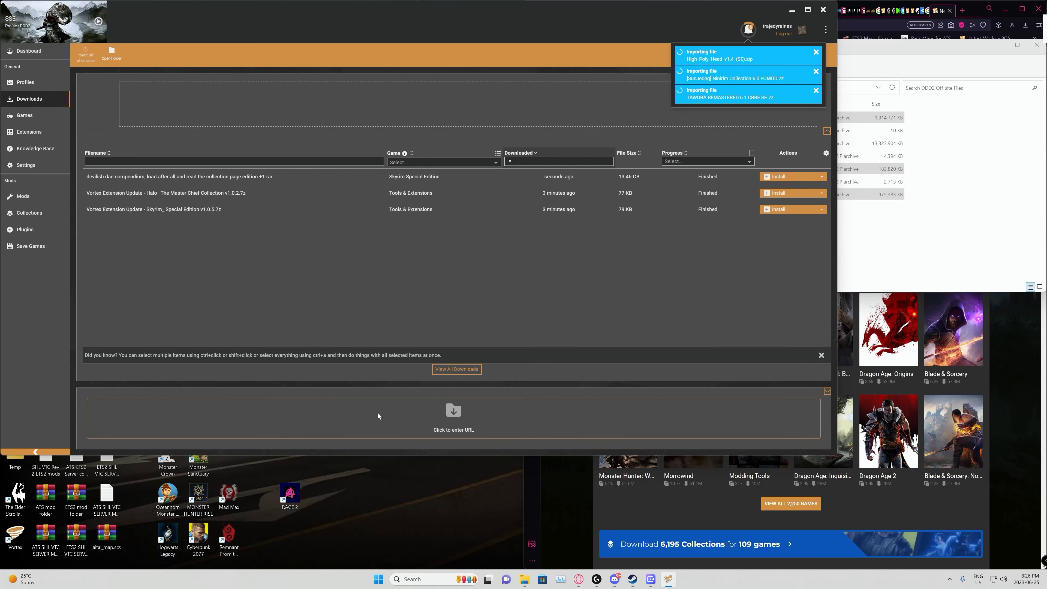
Step: Switch to the web browser and open enbdev.com in a new tab
{"action": "left_click", "coordinate": [877, 254]}
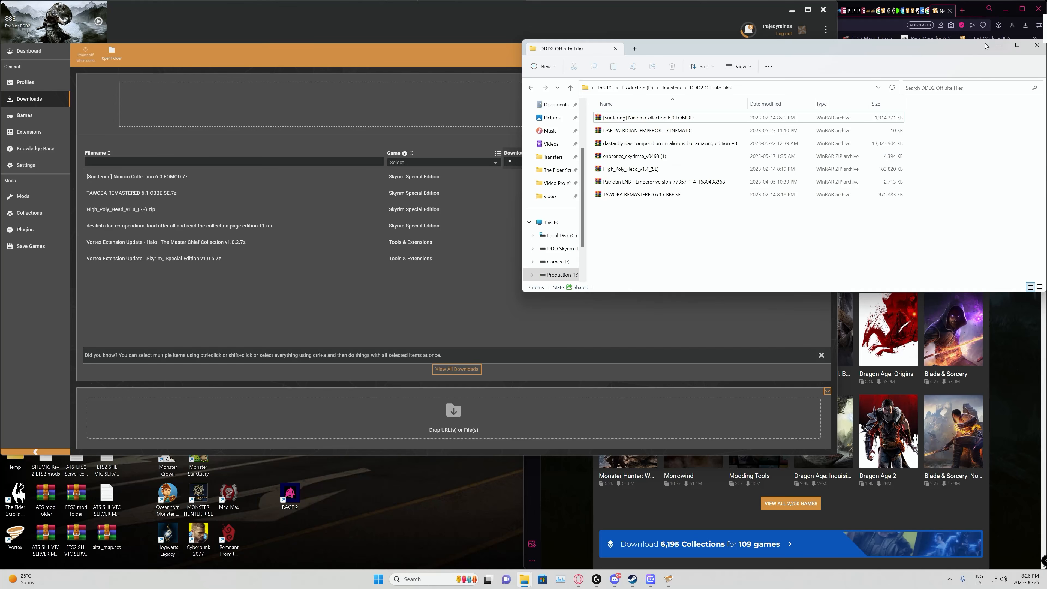
{"action": "left_click", "coordinate": [969, 12]}
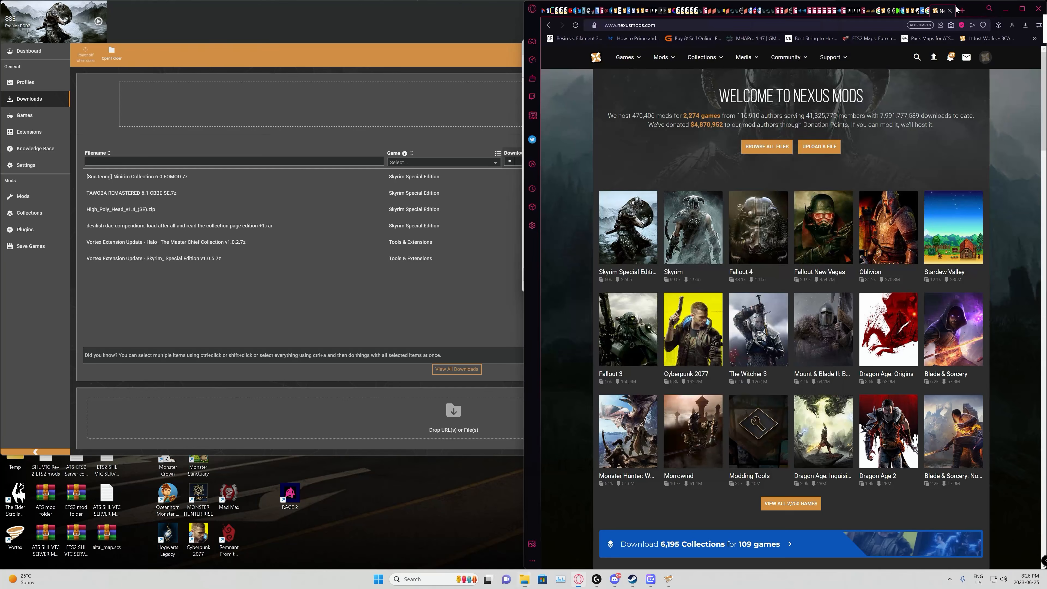
{"action": "left_click", "coordinate": [964, 10]}
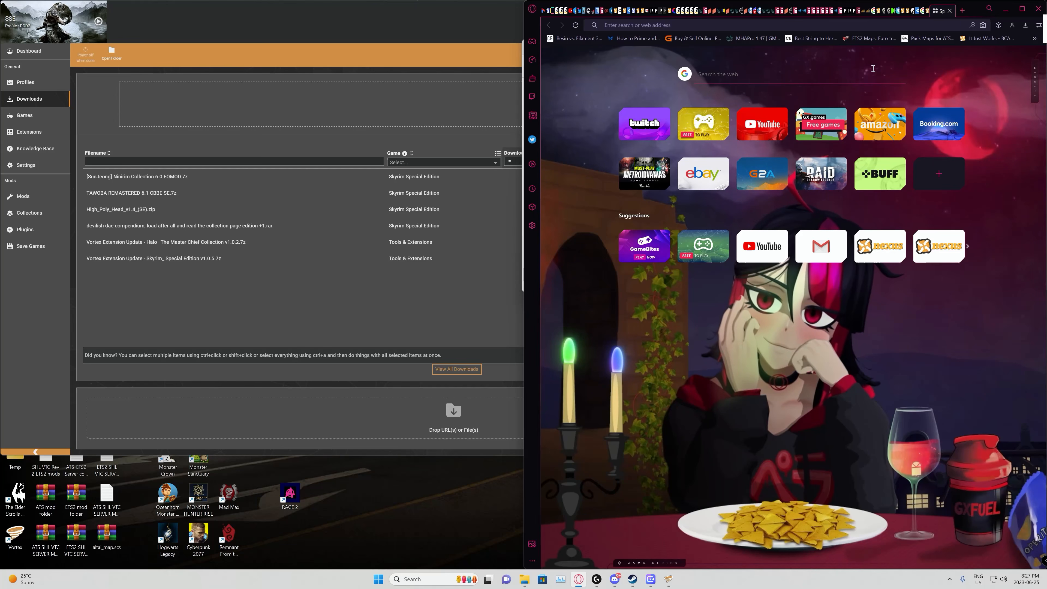
{"action": "type", "text": "enbde"}
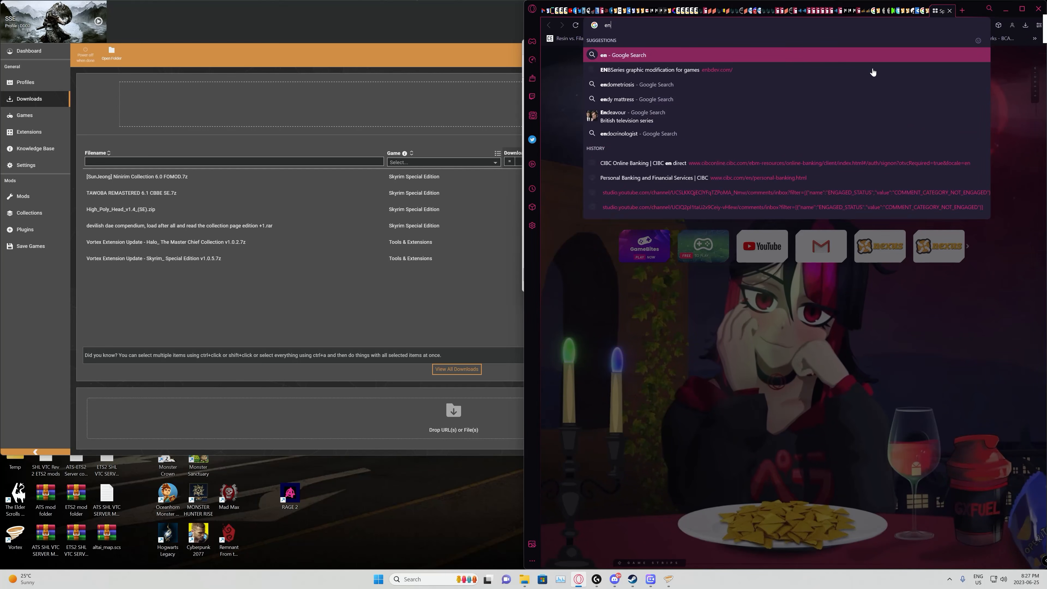
{"action": "key", "text": "Return"}
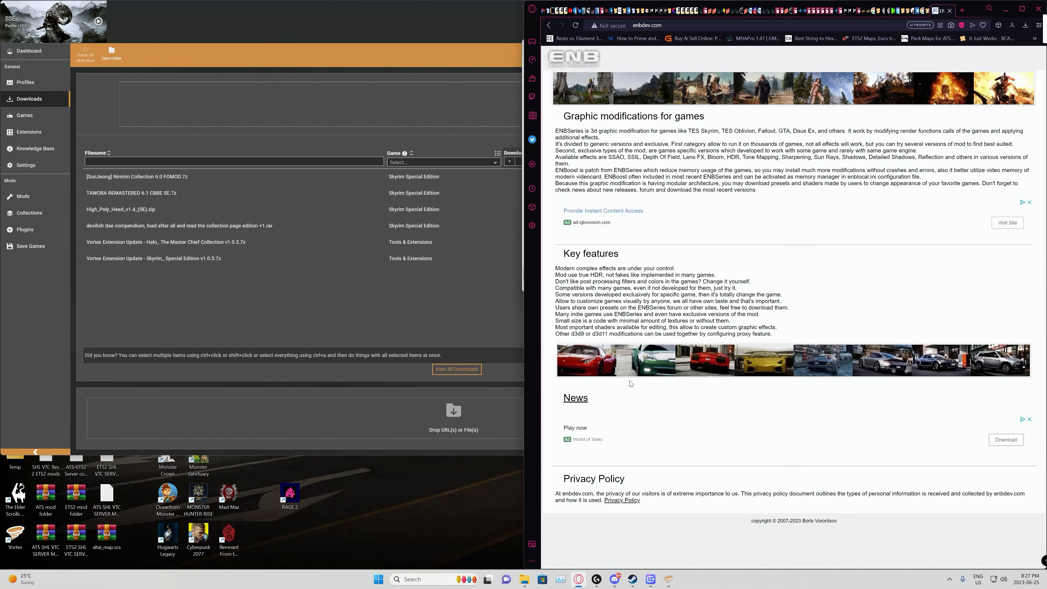
Step: Go through the ENB site's news page to its downloads and open the TES Skyrim SE graphic modification page
{"action": "left_click", "coordinate": [575, 399]}
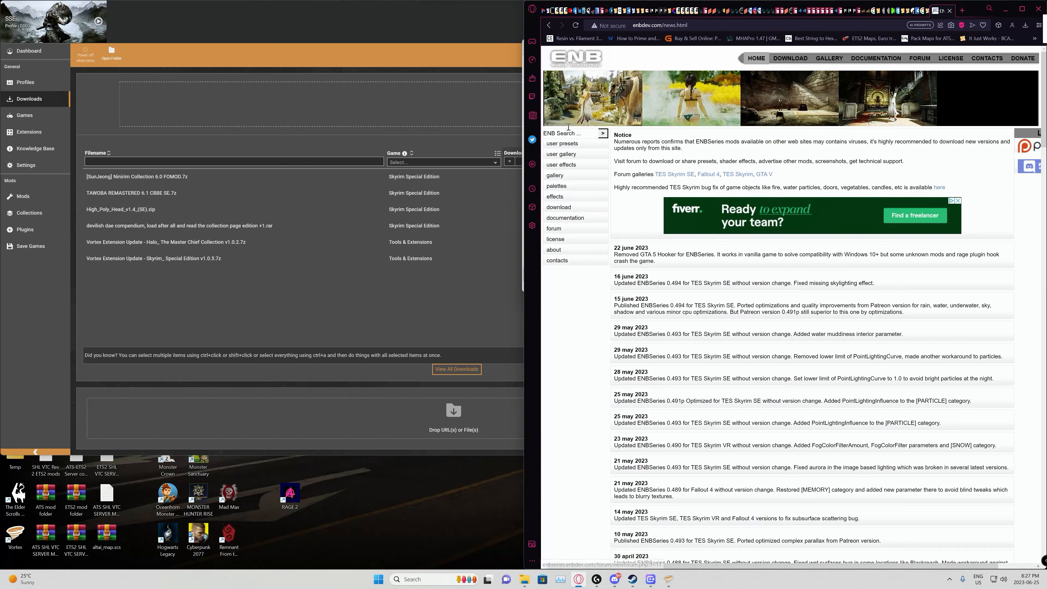
{"action": "left_click", "coordinate": [559, 207]}
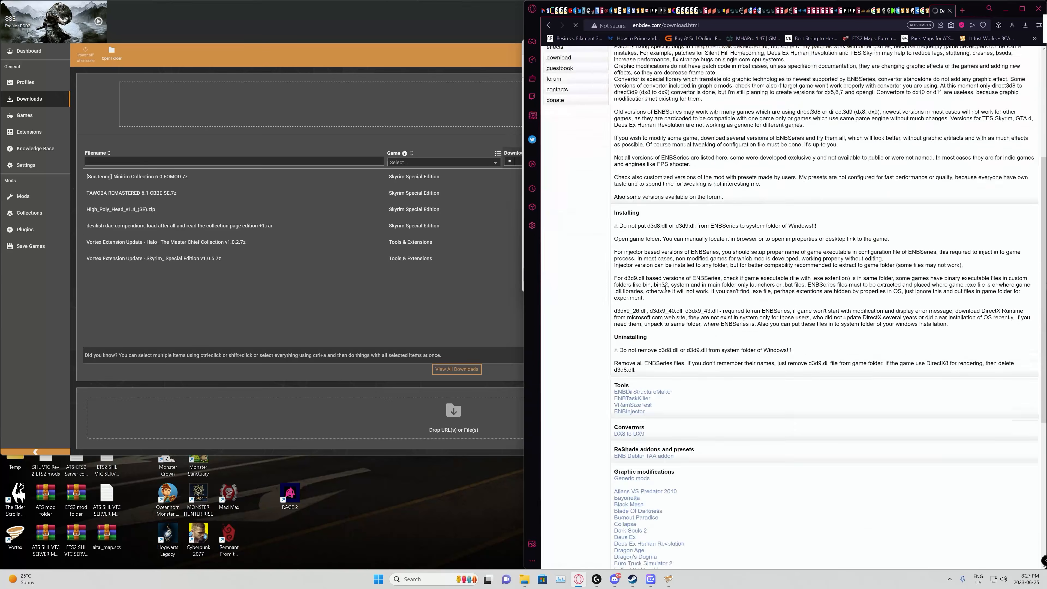
{"action": "scroll", "coordinate": [665, 292], "scroll_direction": "down", "scroll_amount": 7}
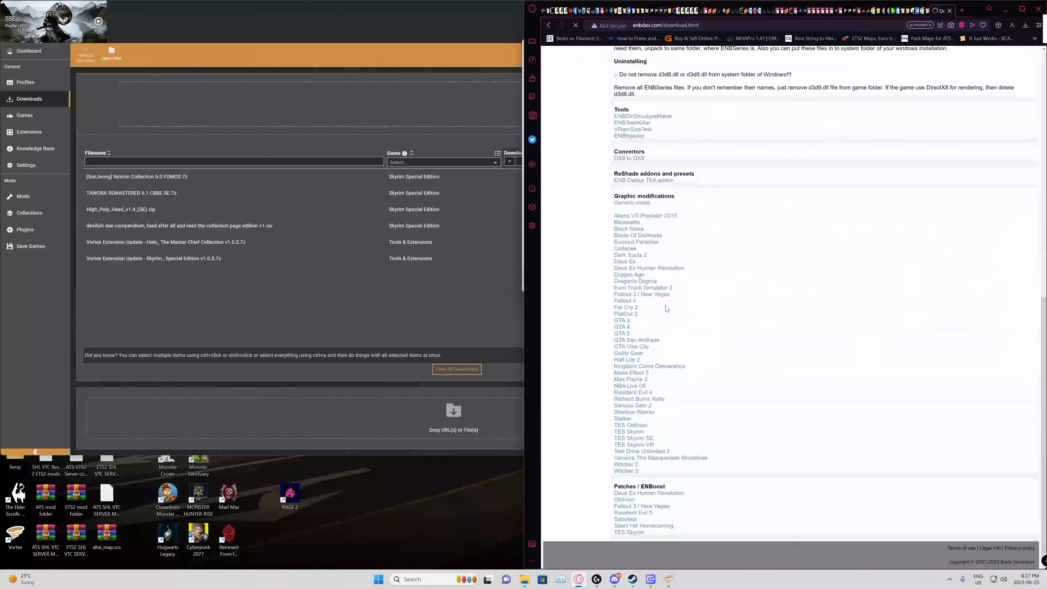
{"action": "left_click", "coordinate": [639, 441]}
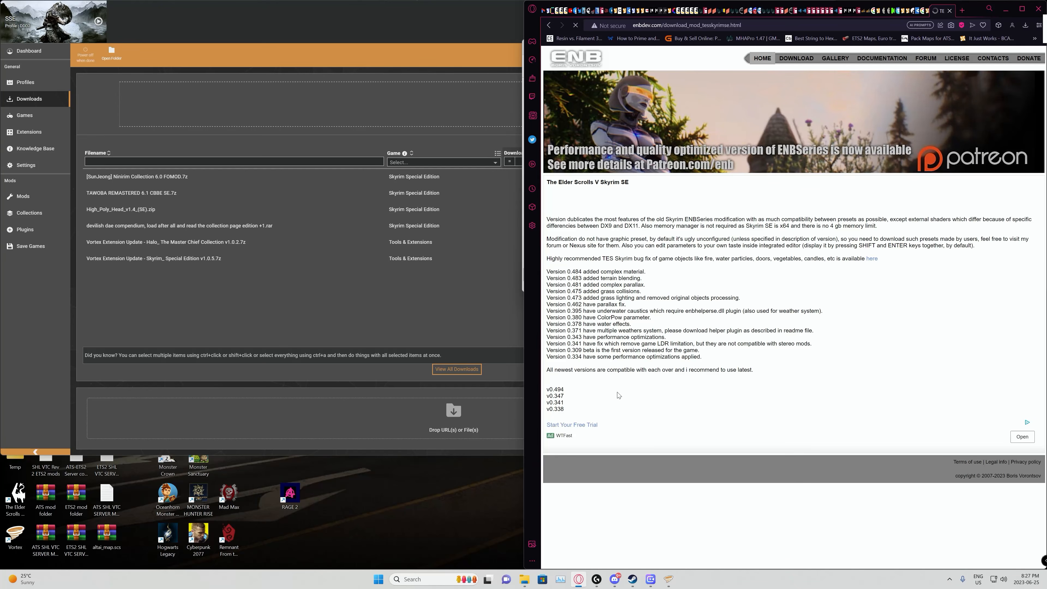
Step: Open the v0.494 page of the Skyrim SE graphic modification and download the enbseries_skyrimse_v0494 archive
{"action": "left_click", "coordinate": [560, 392]}
{"action": "scroll", "coordinate": [699, 299], "scroll_direction": "down", "scroll_amount": 20}
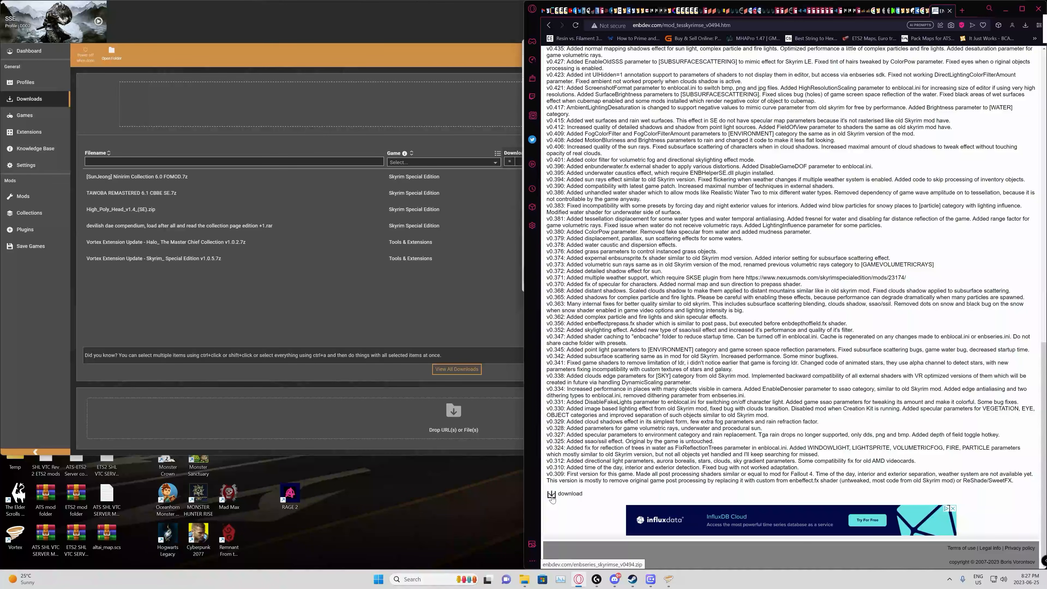
{"action": "left_click", "coordinate": [553, 495]}
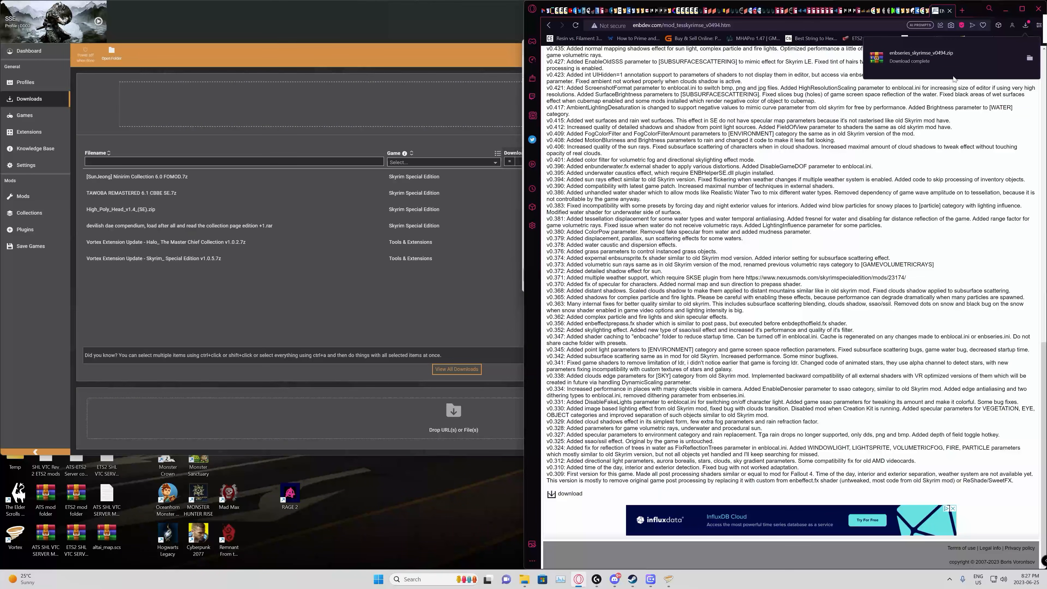
Step: Open the enbseries_skyrimse_v0494 archive from the Transfers folder and go into its WrapperVersion folder
{"action": "left_click", "coordinate": [1033, 61]}
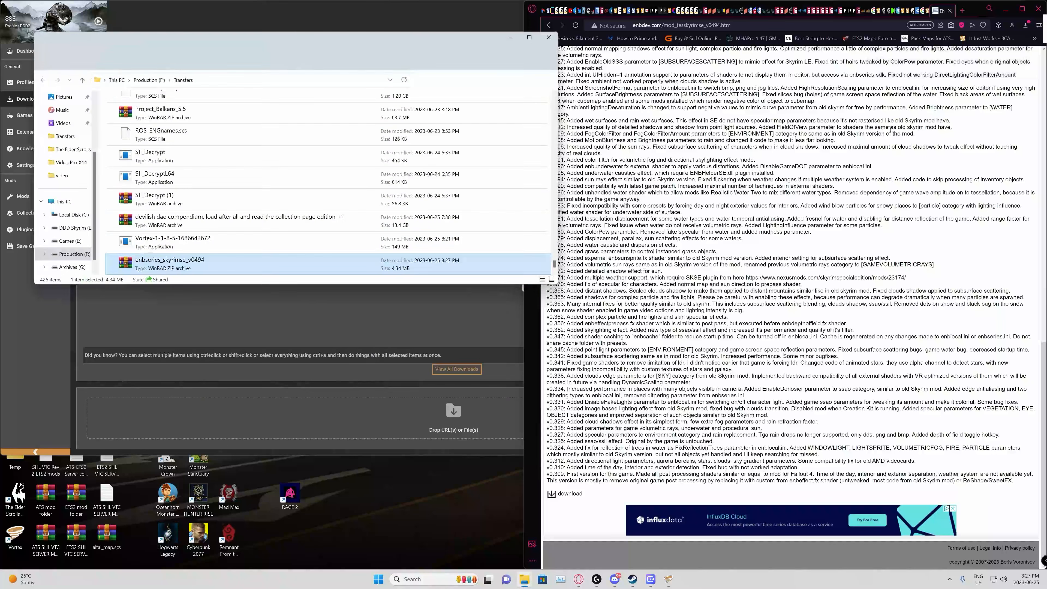
{"action": "right_click", "coordinate": [131, 264]}
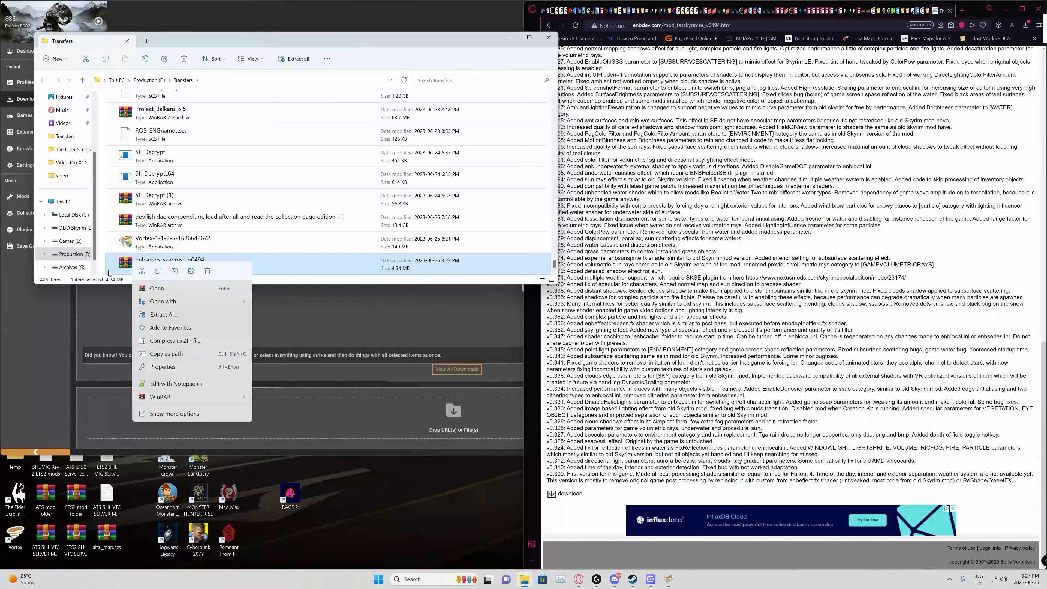
{"action": "left_click", "coordinate": [119, 264]}
{"action": "left_click", "coordinate": [129, 267]}
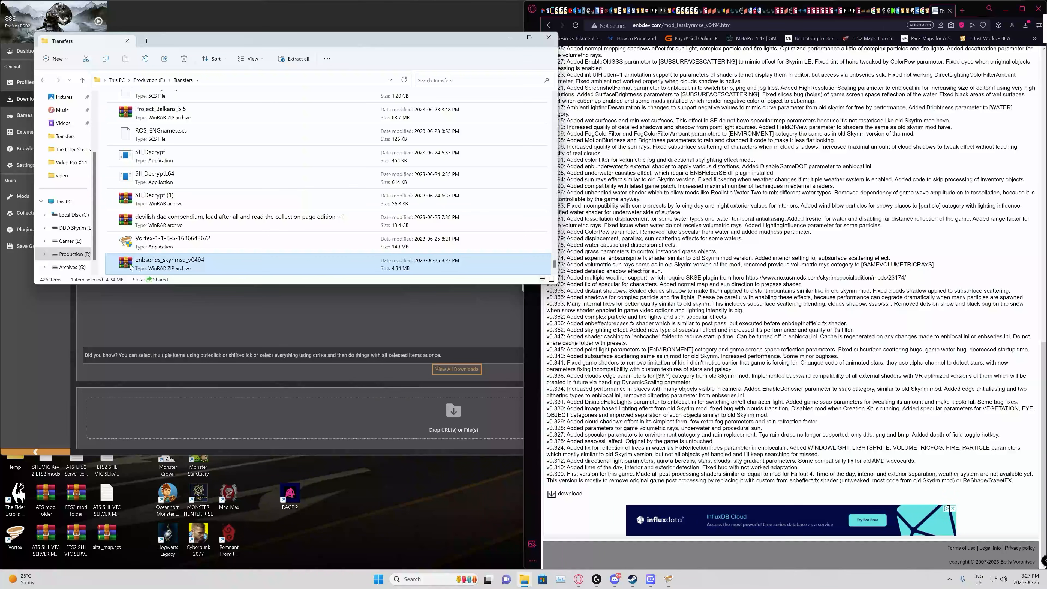
{"action": "mouse_move", "coordinate": [131, 264]}
{"action": "left_mouse_down"}
{"action": "mouse_move", "coordinate": [220, 403]}
{"action": "mouse_move", "coordinate": [130, 269]}
{"action": "left_mouse_up"}
{"action": "double_click", "coordinate": [128, 264]}
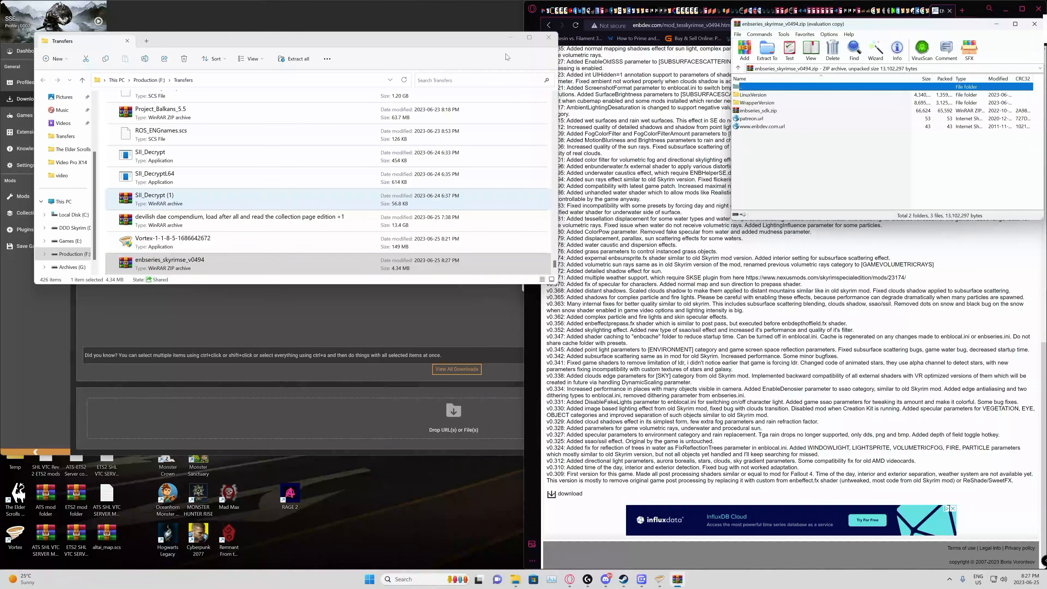
{"action": "left_click", "coordinate": [546, 41]}
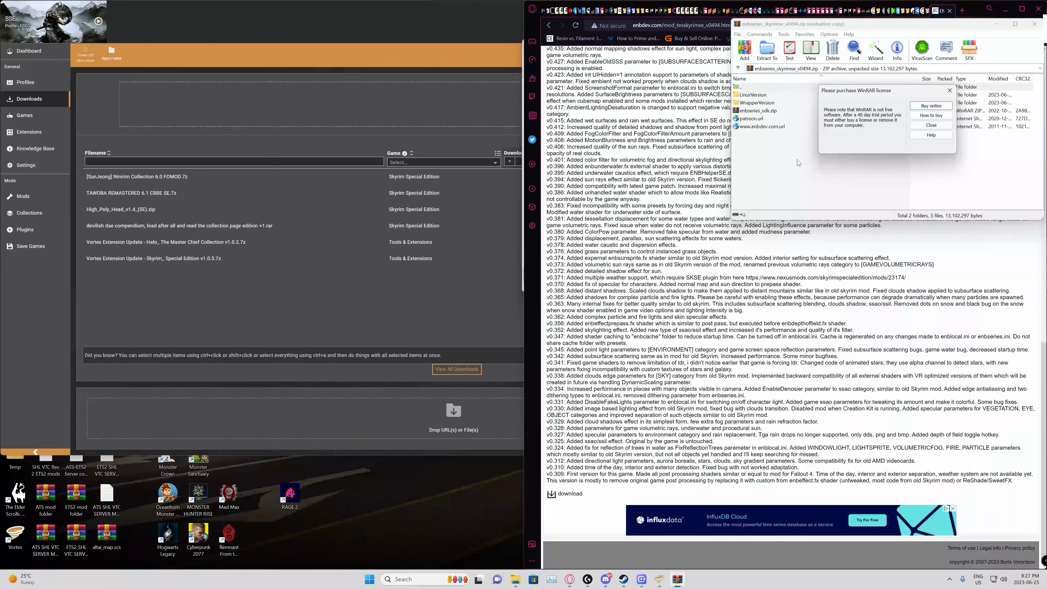
{"action": "left_click", "coordinate": [931, 125]}
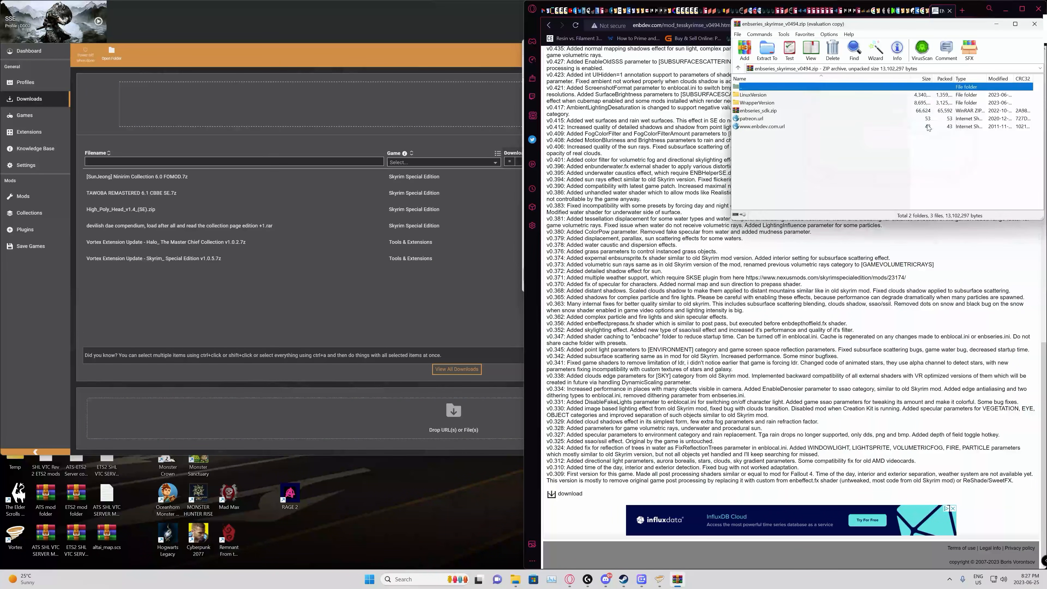
{"action": "double_click", "coordinate": [738, 104]}
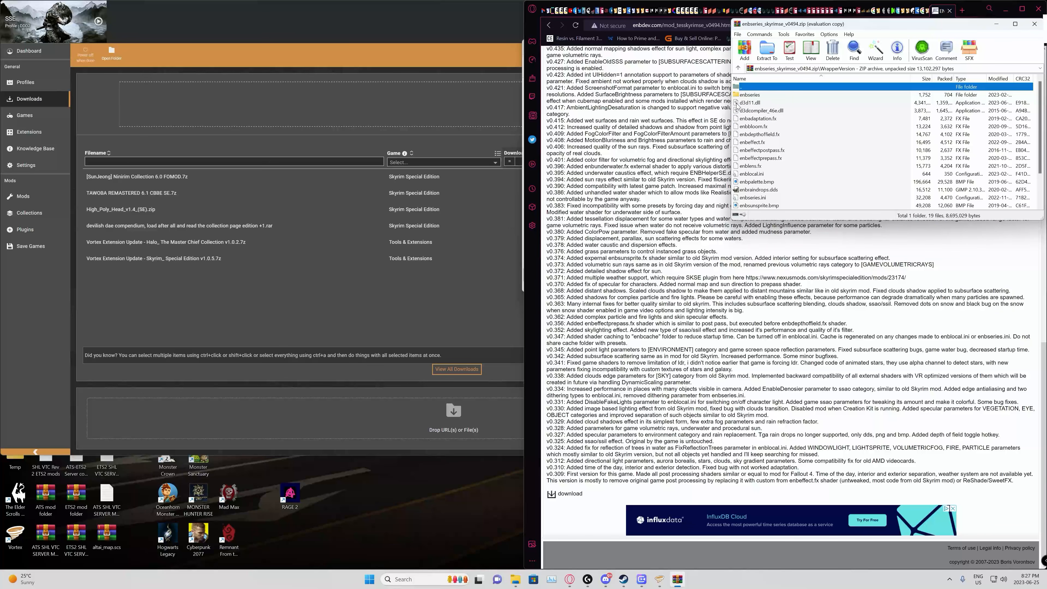
Step: Copy d3d11.dll and d3dcompiler_46e.dll from the archive into the Skyrim Special Edition folder in the D: drive's SteamLibrary, and close both windows
{"action": "left_click", "coordinate": [753, 103]}
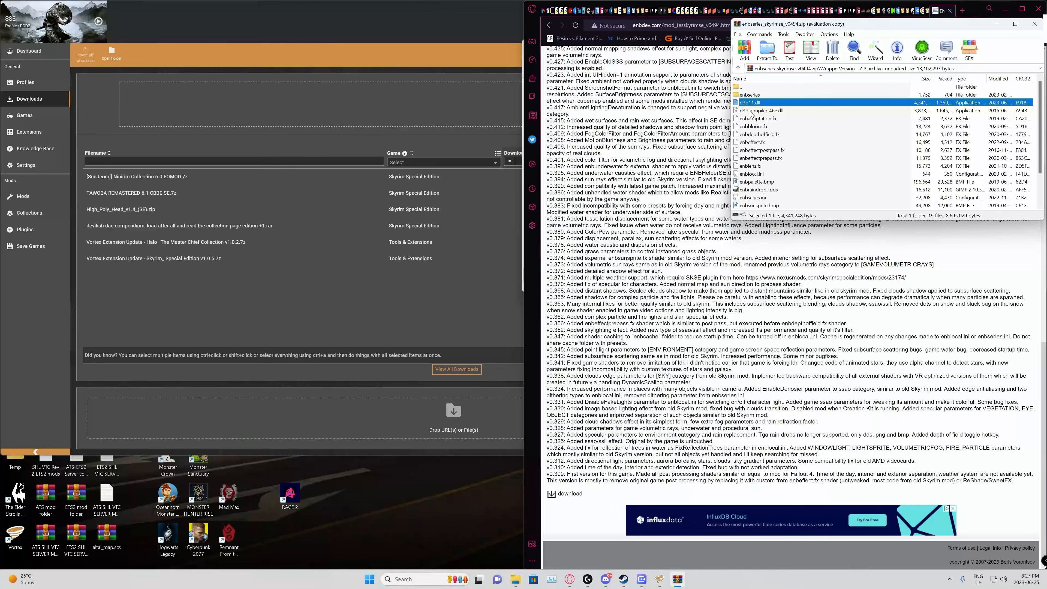
{"action": "left_click", "coordinate": [751, 111], "text": "shift"}
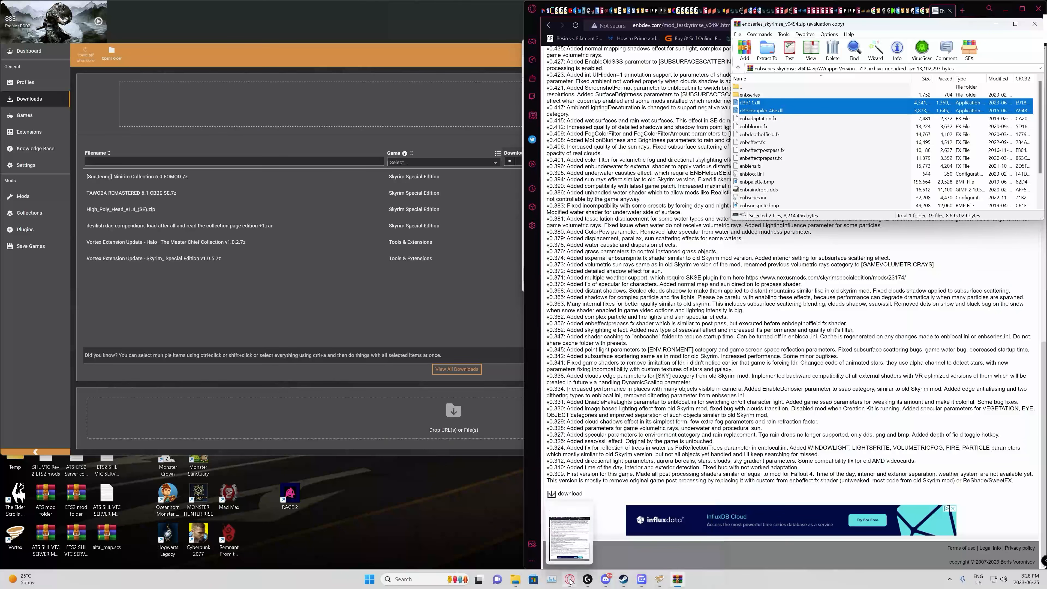
{"action": "mouse_move", "coordinate": [518, 585]}
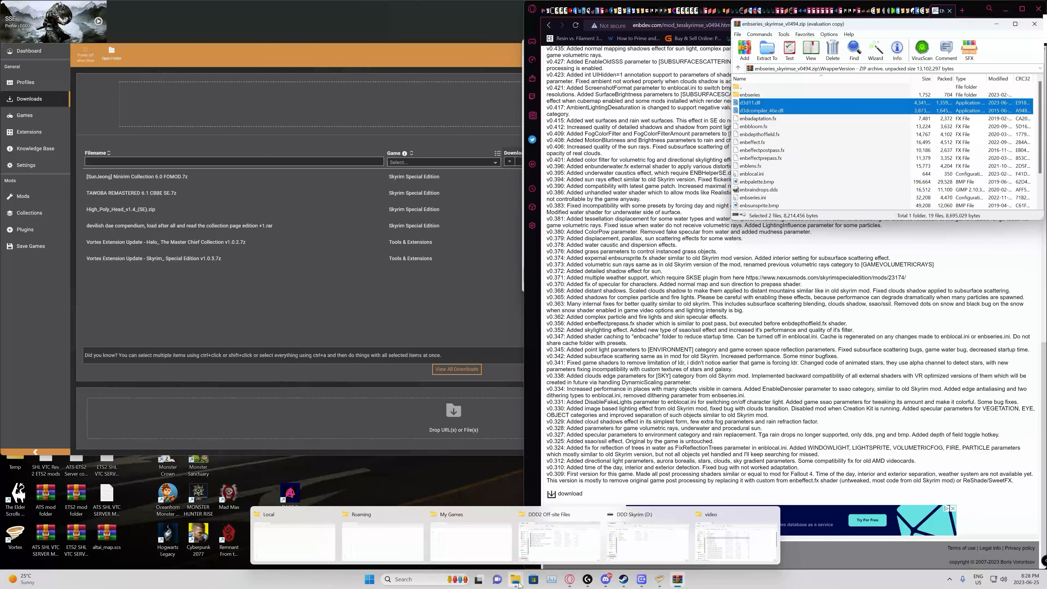
{"action": "left_click", "coordinate": [633, 544]}
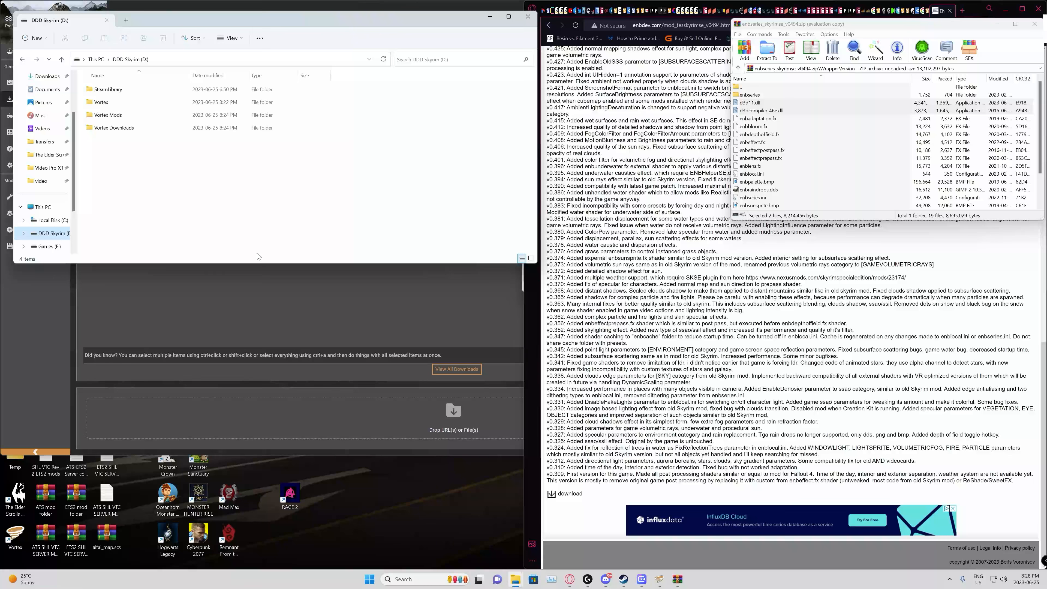
{"action": "double_click", "coordinate": [101, 90]}
{"action": "double_click", "coordinate": [101, 91]}
{"action": "left_click", "coordinate": [99, 93]}
{"action": "double_click", "coordinate": [99, 92]}
{"action": "double_click", "coordinate": [99, 90]}
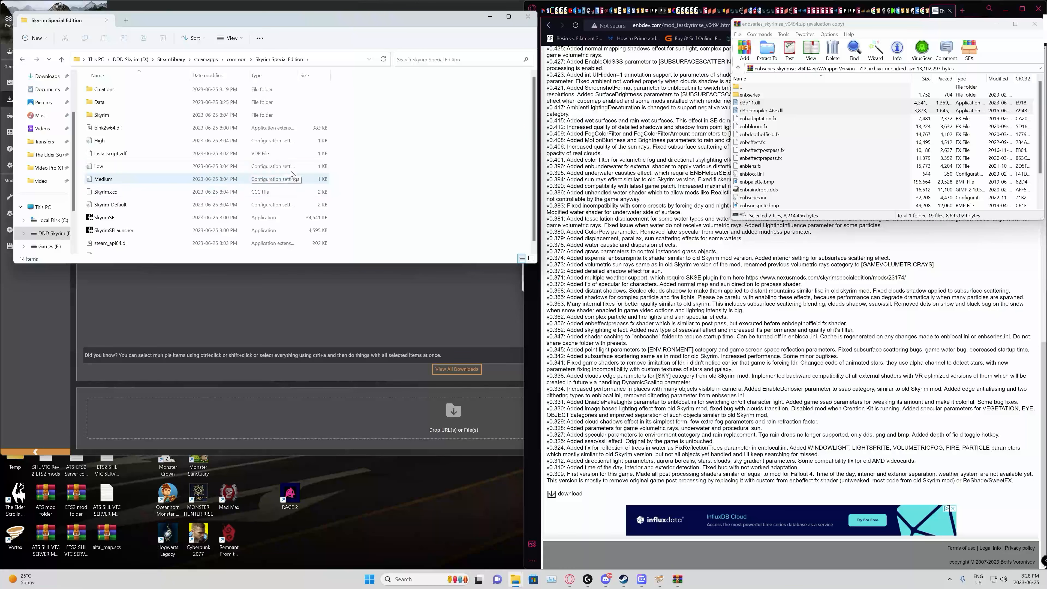
{"action": "left_click_drag", "start_coordinate": [738, 106], "coordinate": [390, 185]}
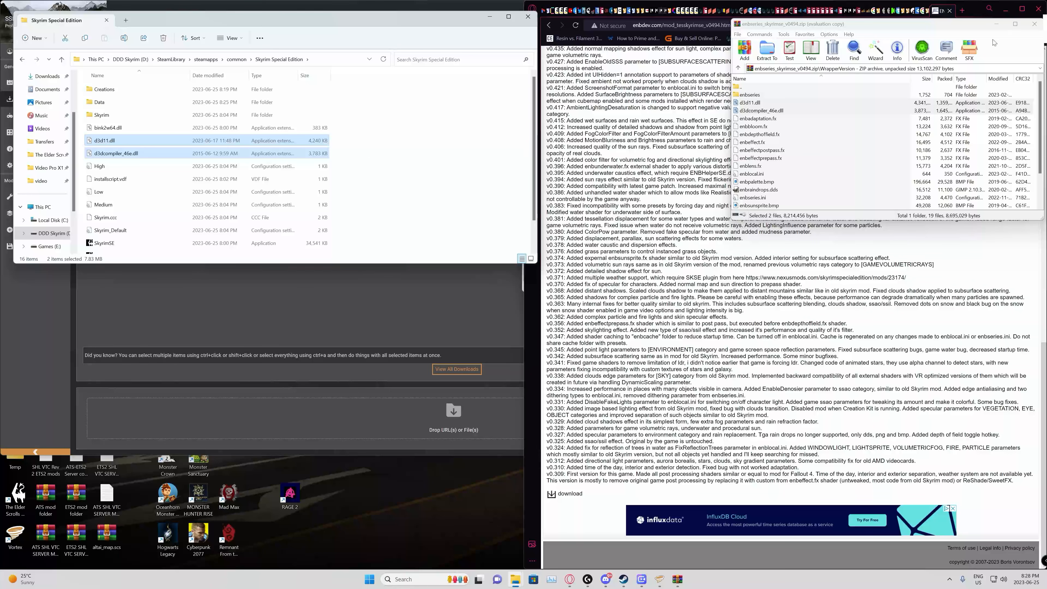
{"action": "left_click", "coordinate": [1034, 23]}
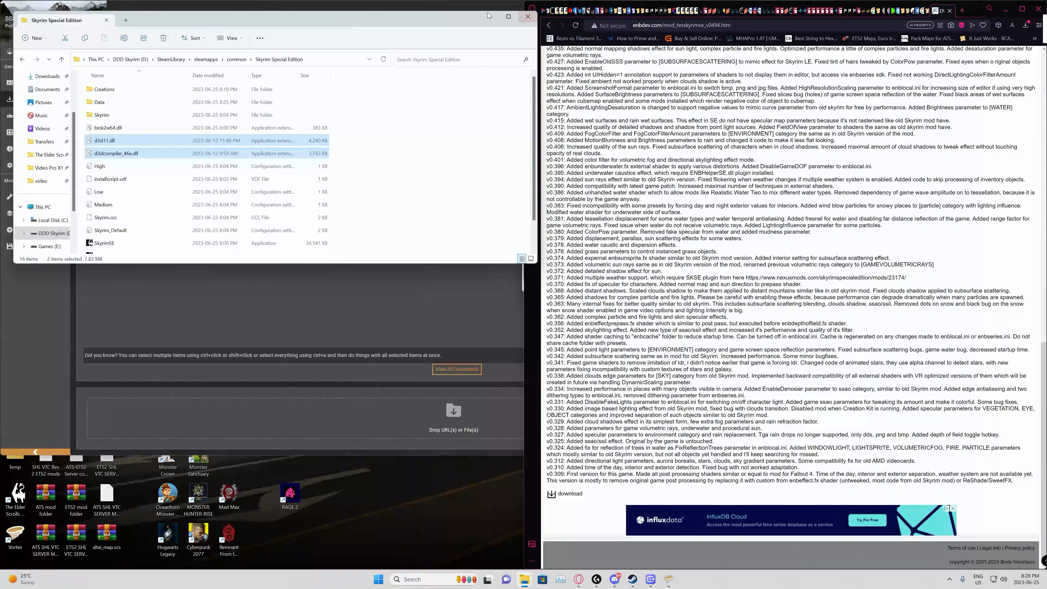
{"action": "left_click", "coordinate": [527, 16]}
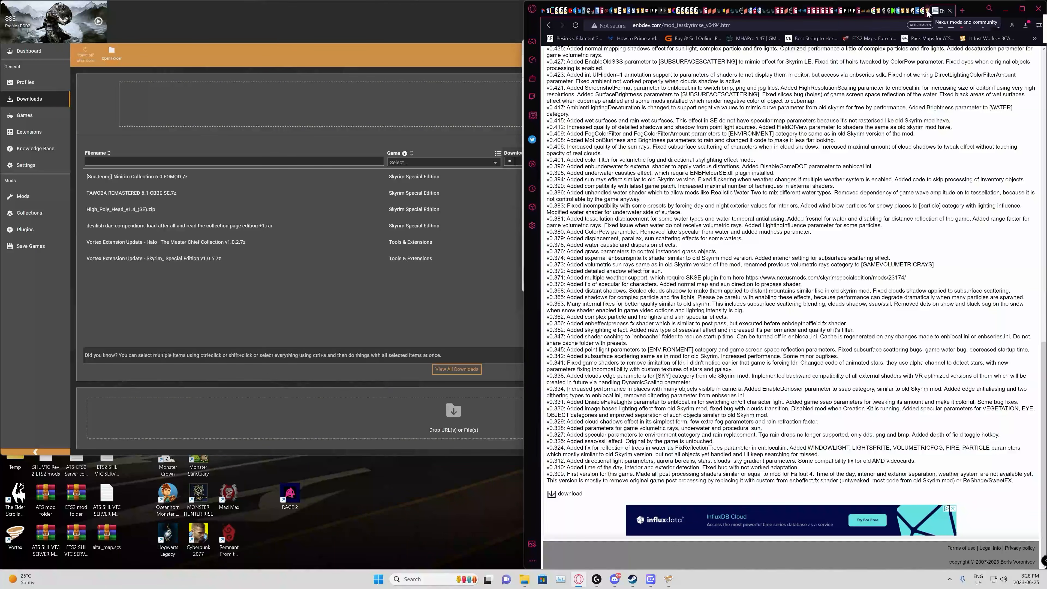
Step: Return to the Daes Dangerous Domain 2 collection page on Nexus Mods and show its About description
{"action": "left_click", "coordinate": [904, 12]}
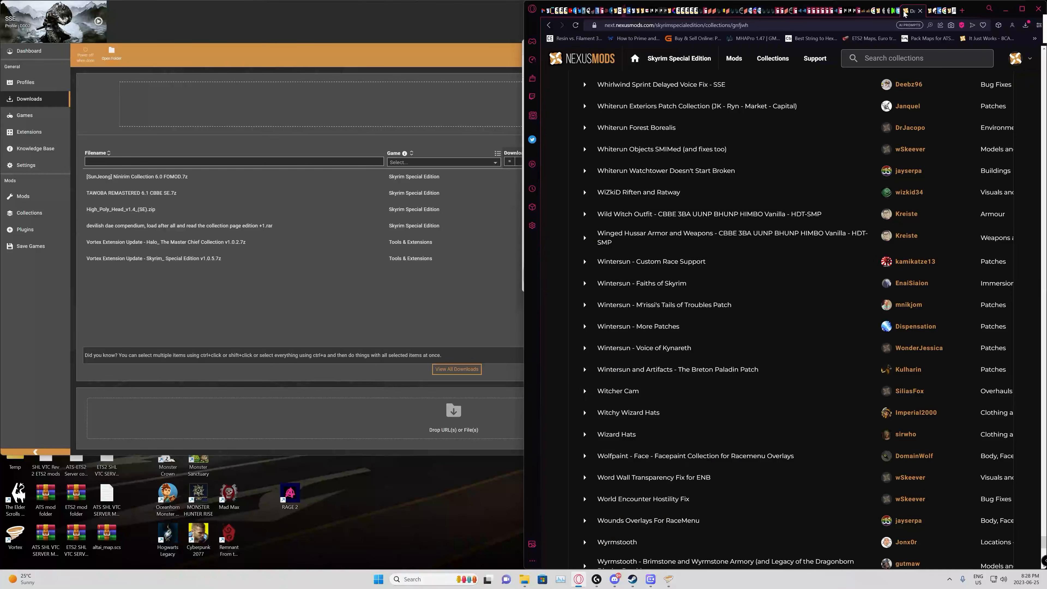
{"action": "scroll", "coordinate": [799, 287], "scroll_direction": "up", "scroll_amount": 10}
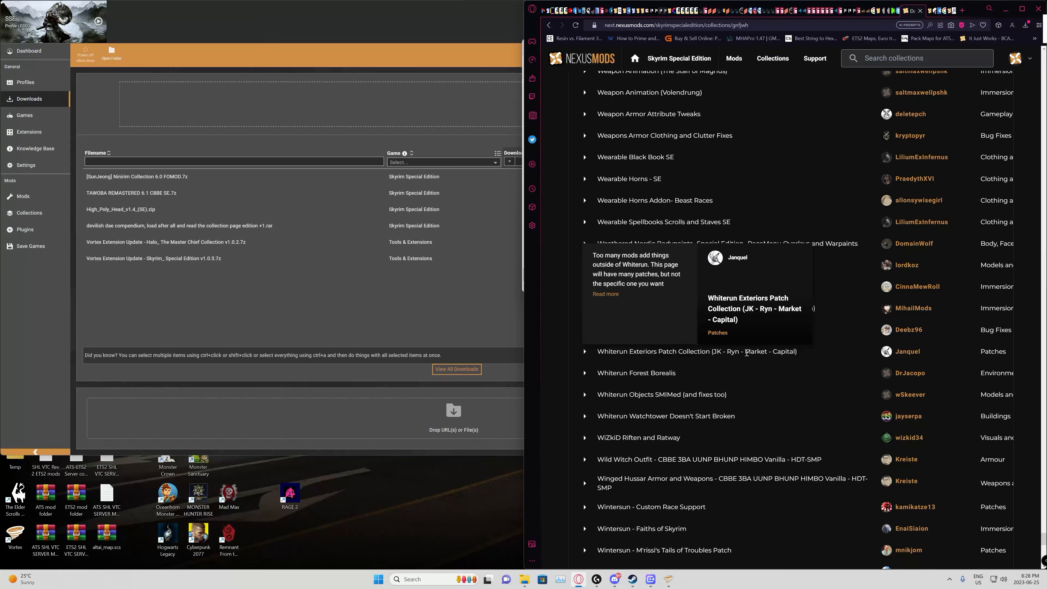
{"action": "scroll", "coordinate": [974, 318], "scroll_direction": "up", "scroll_amount": 5}
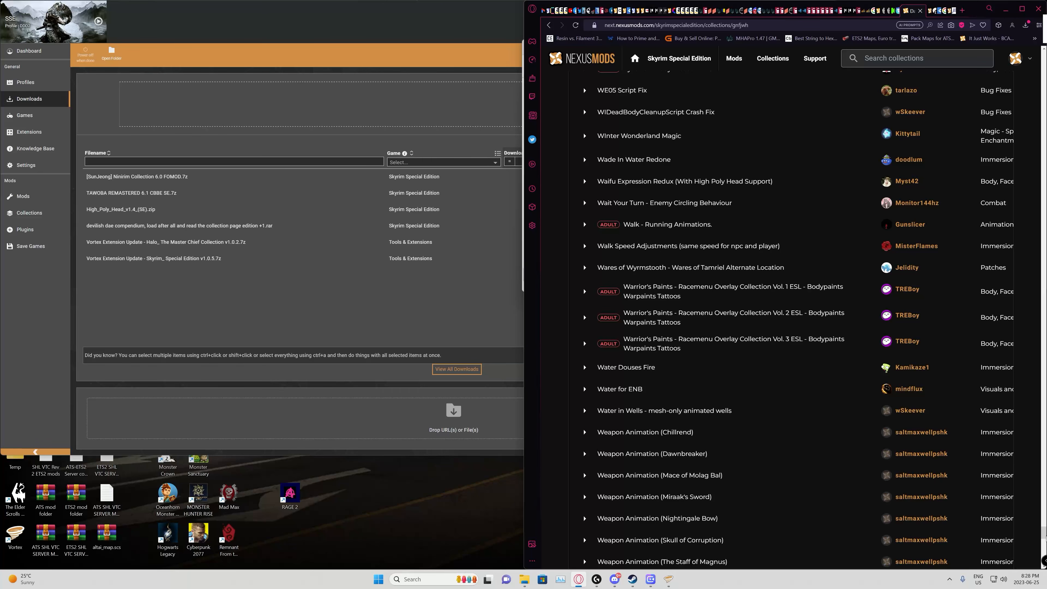
{"action": "left_click_drag", "start_coordinate": [1043, 534], "coordinate": [1043, 51]}
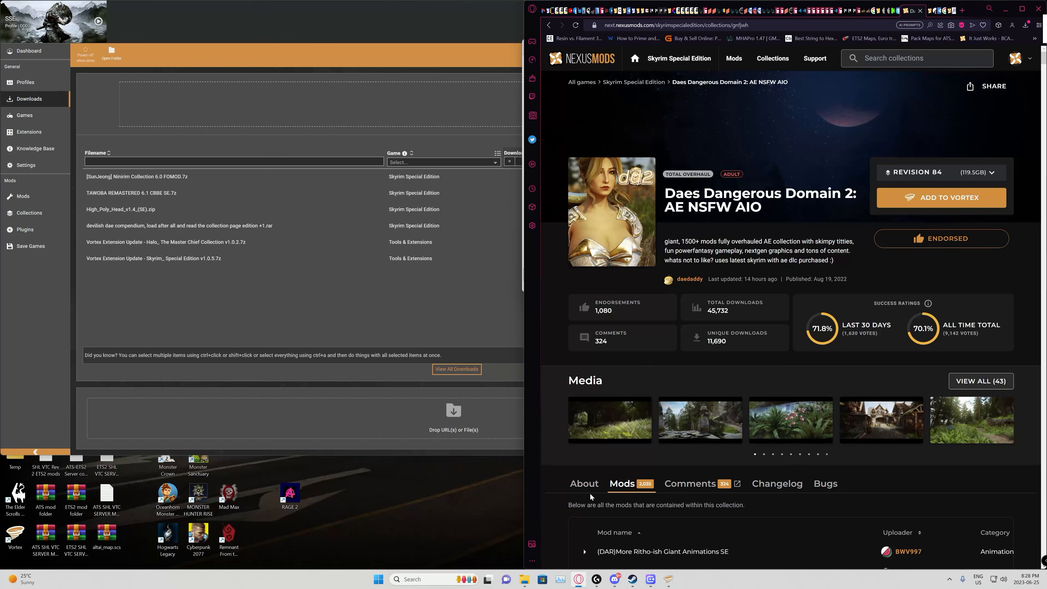
{"action": "left_click", "coordinate": [585, 487]}
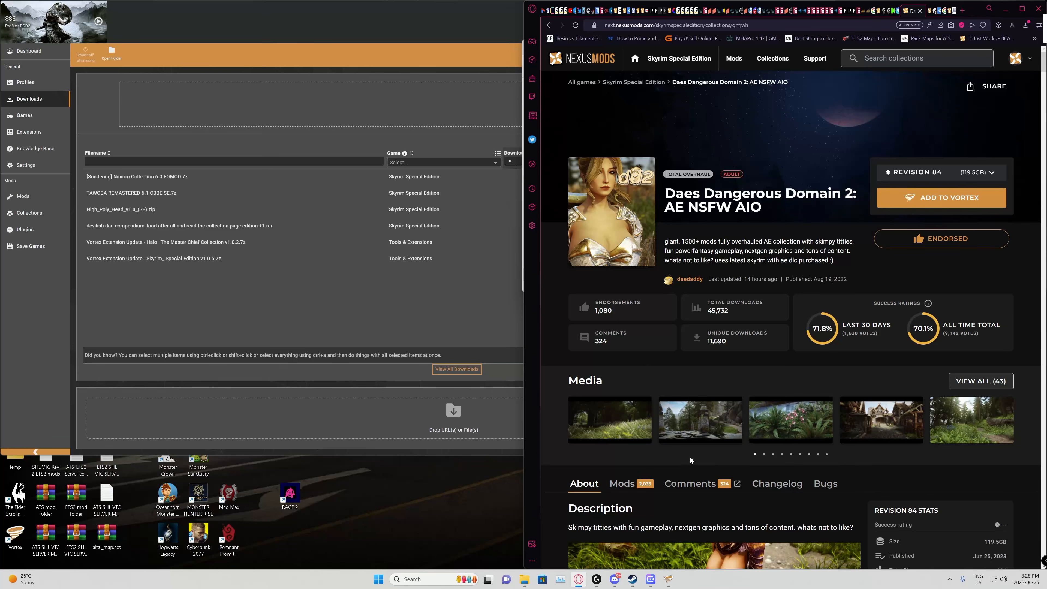
Step: Read the collection's description from the main features through the disclaimers to the Pre-Installation instructions
{"action": "scroll", "coordinate": [690, 456], "scroll_direction": "down", "scroll_amount": 15}
{"action": "scroll", "coordinate": [754, 353], "scroll_direction": "down", "scroll_amount": 20}
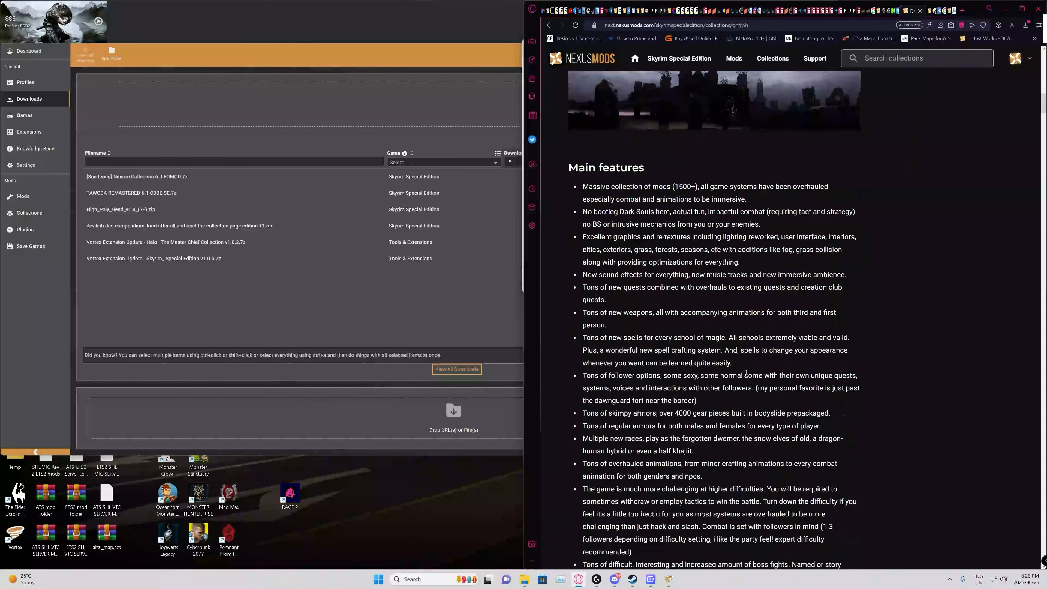
{"action": "scroll", "coordinate": [750, 362], "scroll_direction": "down", "scroll_amount": 8}
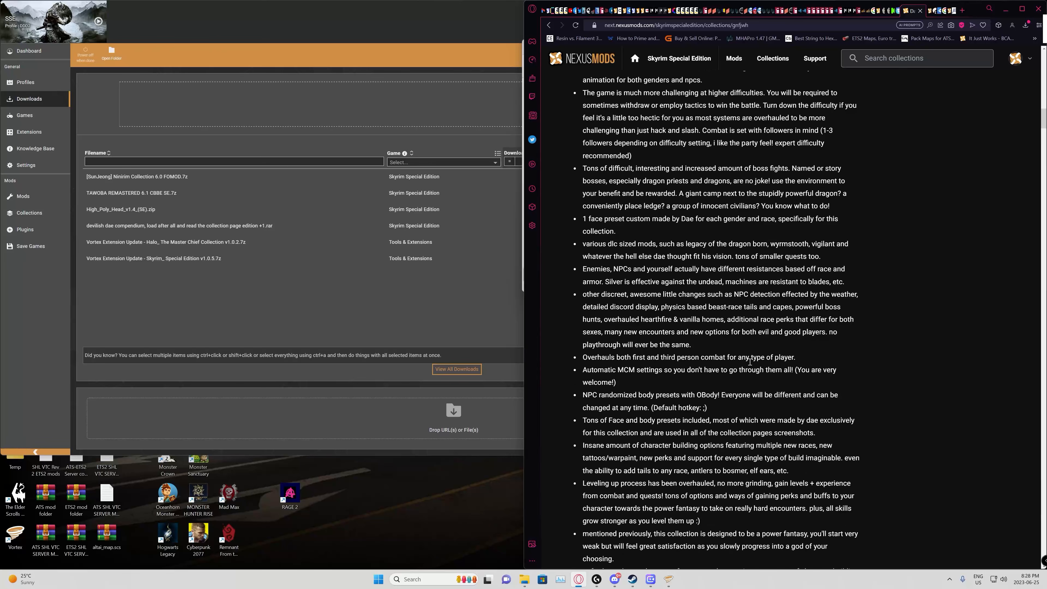
{"action": "scroll", "coordinate": [750, 364], "scroll_direction": "down", "scroll_amount": 10}
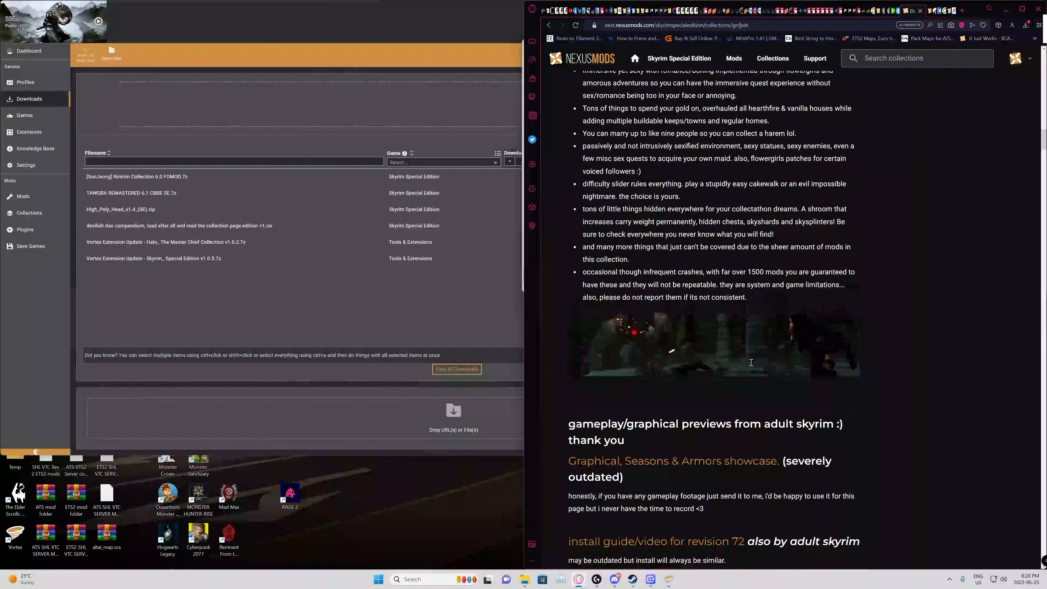
{"action": "scroll", "coordinate": [751, 363], "scroll_direction": "down", "scroll_amount": 10}
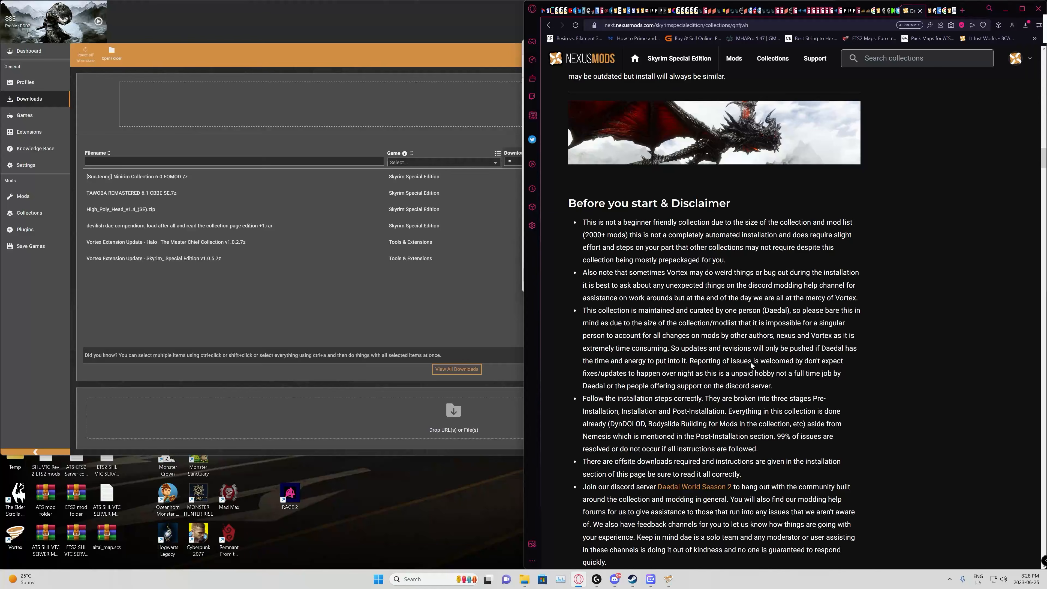
{"action": "scroll", "coordinate": [714, 141], "scroll_direction": "down", "scroll_amount": 12}
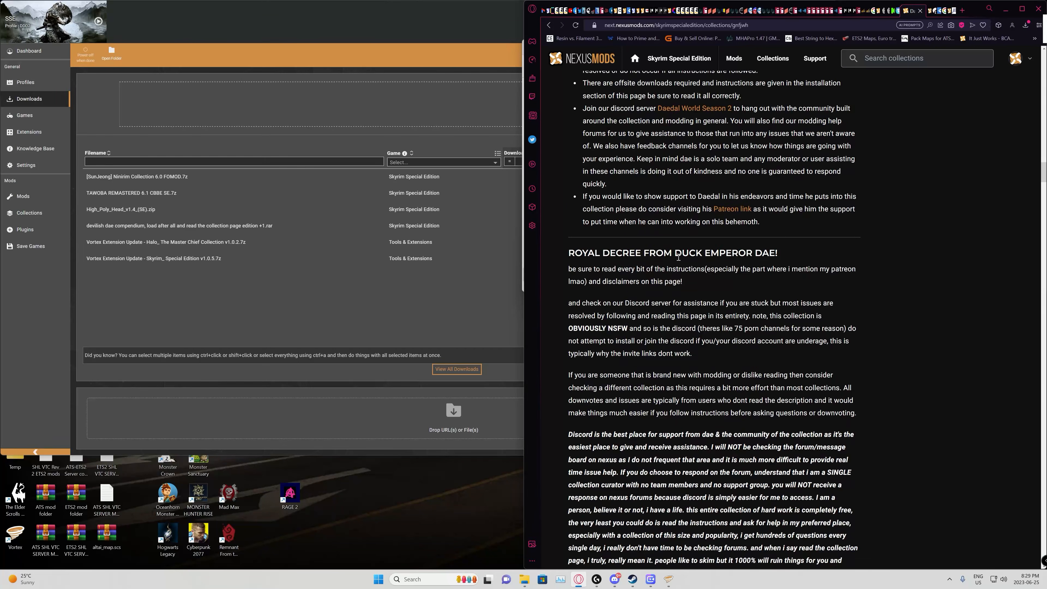
{"action": "scroll", "coordinate": [707, 288], "scroll_direction": "down", "scroll_amount": 8}
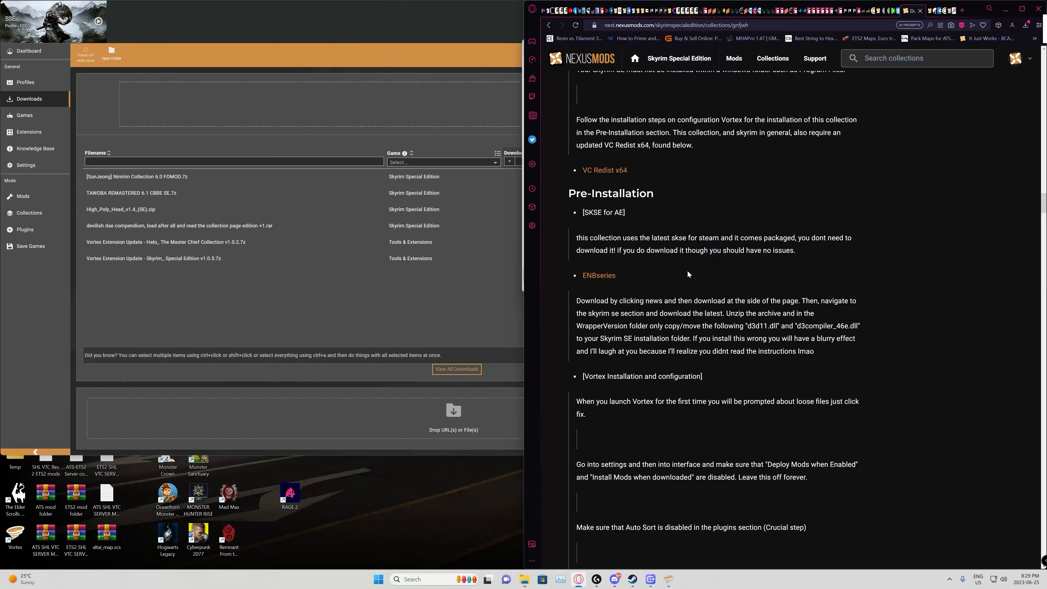
{"action": "scroll", "coordinate": [702, 256], "scroll_direction": "down", "scroll_amount": 5}
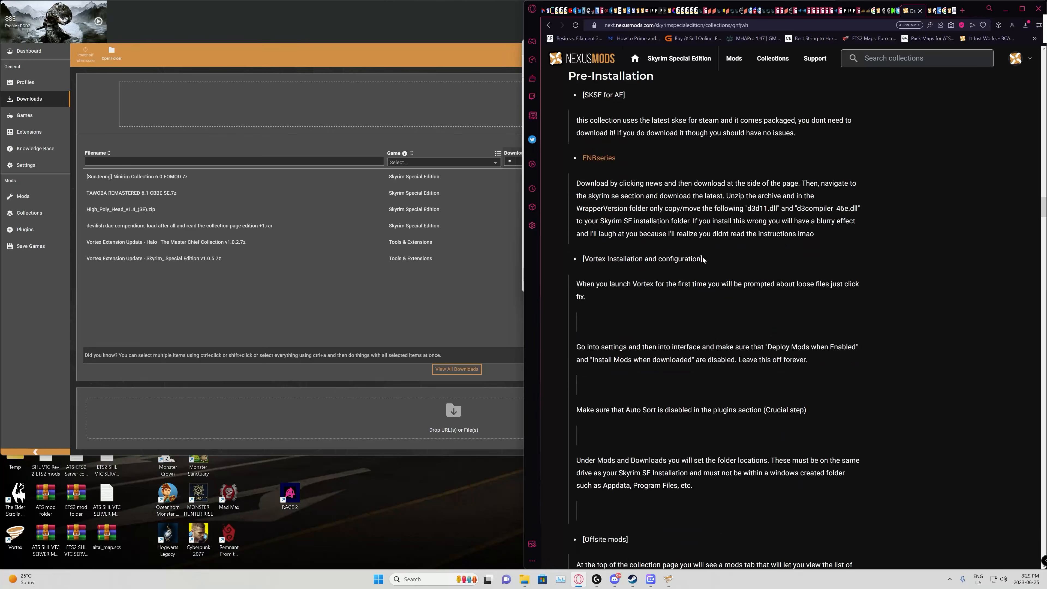
Step: Review the ENBseries, Vortex configuration and Offsite mods instructions, and read the Installation notes down to the Post-Installation section
{"action": "scroll", "coordinate": [702, 256], "scroll_direction": "down", "scroll_amount": 2}
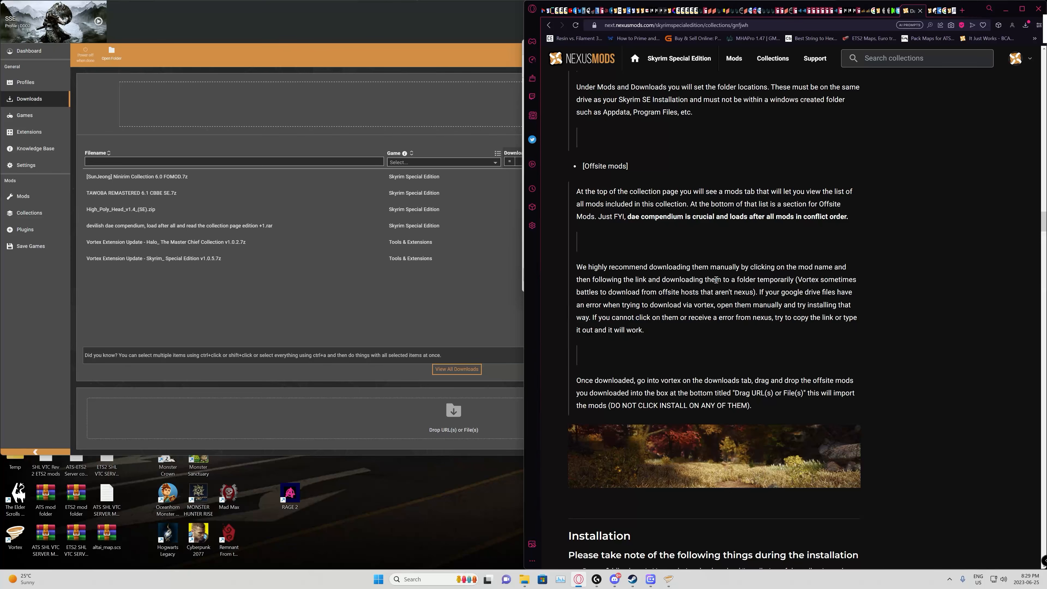
{"action": "scroll", "coordinate": [758, 358], "scroll_direction": "down", "scroll_amount": 4}
{"action": "scroll", "coordinate": [709, 275], "scroll_direction": "up", "scroll_amount": 2}
{"action": "scroll", "coordinate": [728, 309], "scroll_direction": "up", "scroll_amount": 9}
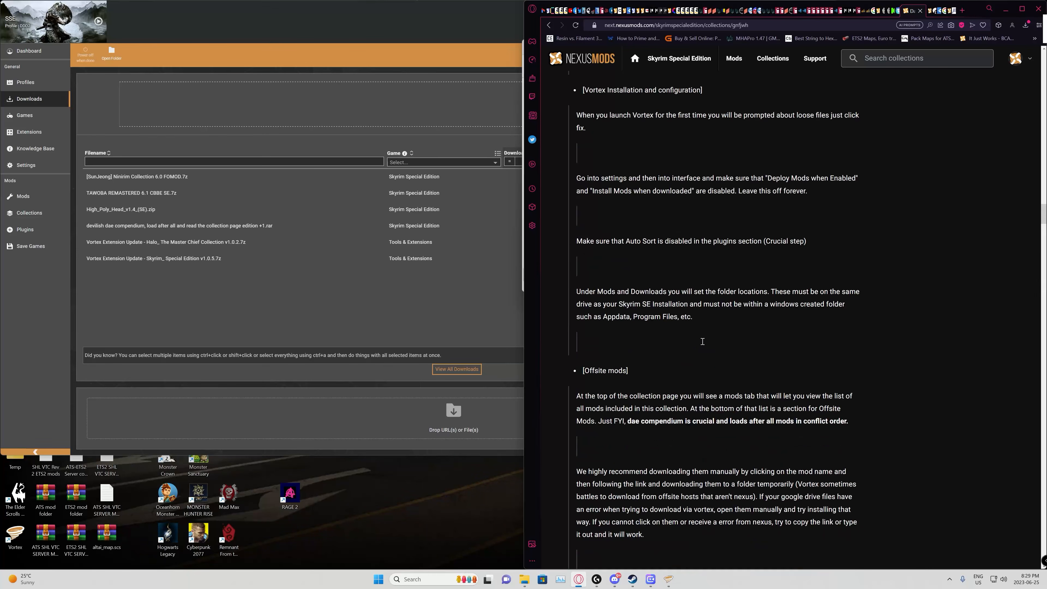
{"action": "scroll", "coordinate": [702, 342], "scroll_direction": "up", "scroll_amount": 2}
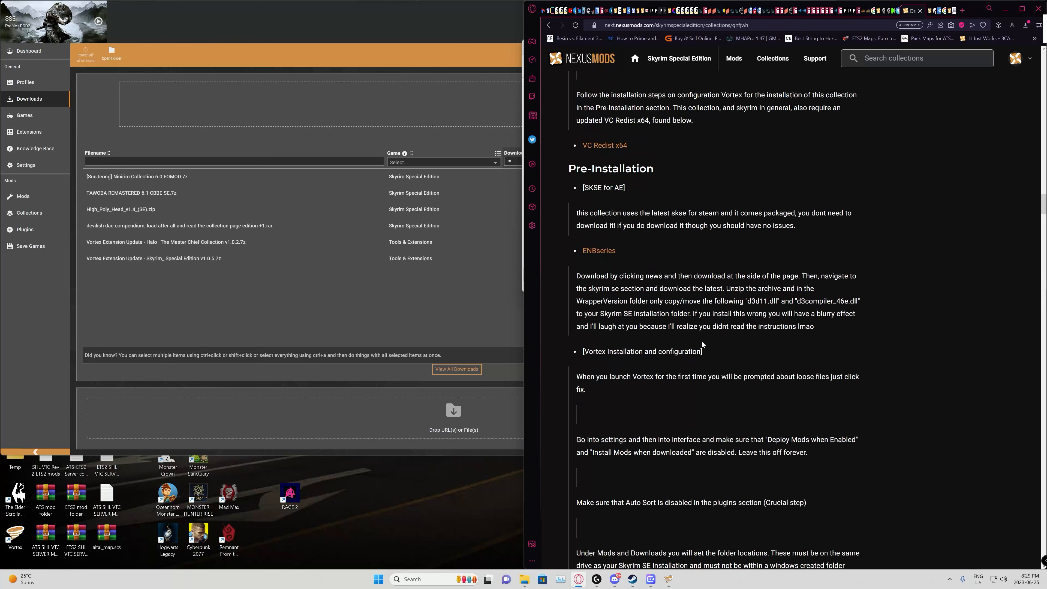
{"action": "scroll", "coordinate": [705, 338], "scroll_direction": "down", "scroll_amount": 3}
{"action": "scroll", "coordinate": [705, 337], "scroll_direction": "down", "scroll_amount": 18}
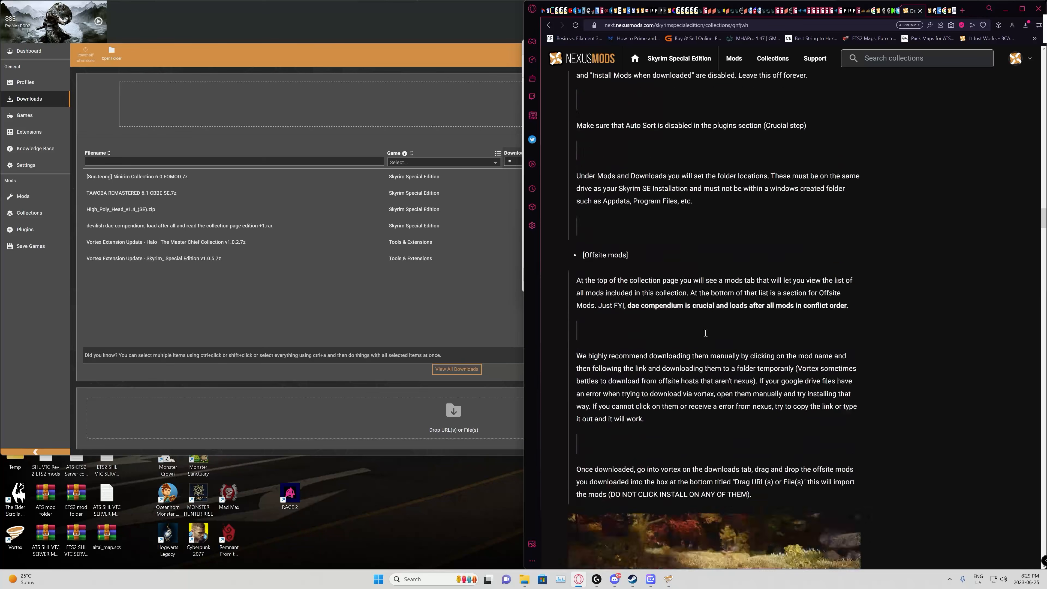
{"action": "scroll", "coordinate": [686, 350], "scroll_direction": "down", "scroll_amount": 7}
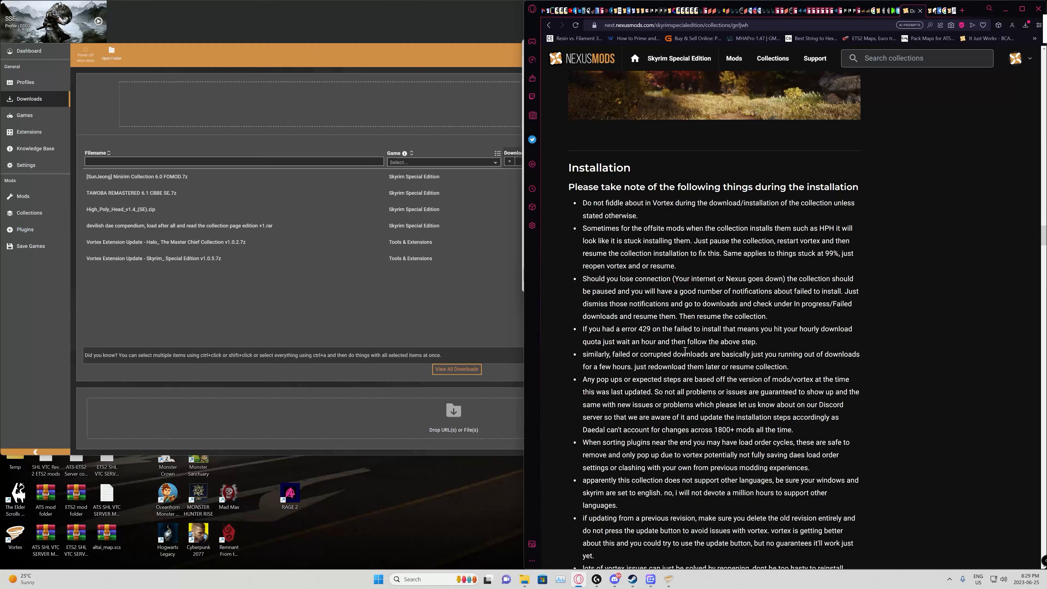
{"action": "scroll", "coordinate": [687, 351], "scroll_direction": "down", "scroll_amount": 5}
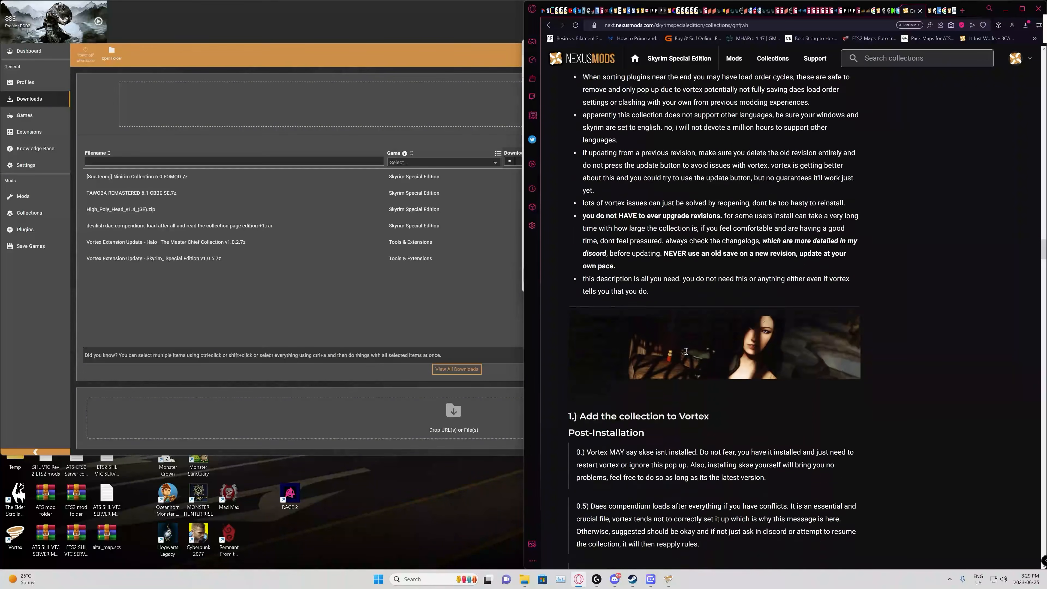
Step: Check the Post-Installation notes, add revision 84 of the Daes Dangerous Domain 2 collection to Vortex, and install it to the DDD2 profile
{"action": "scroll", "coordinate": [686, 351], "scroll_direction": "down", "scroll_amount": 1}
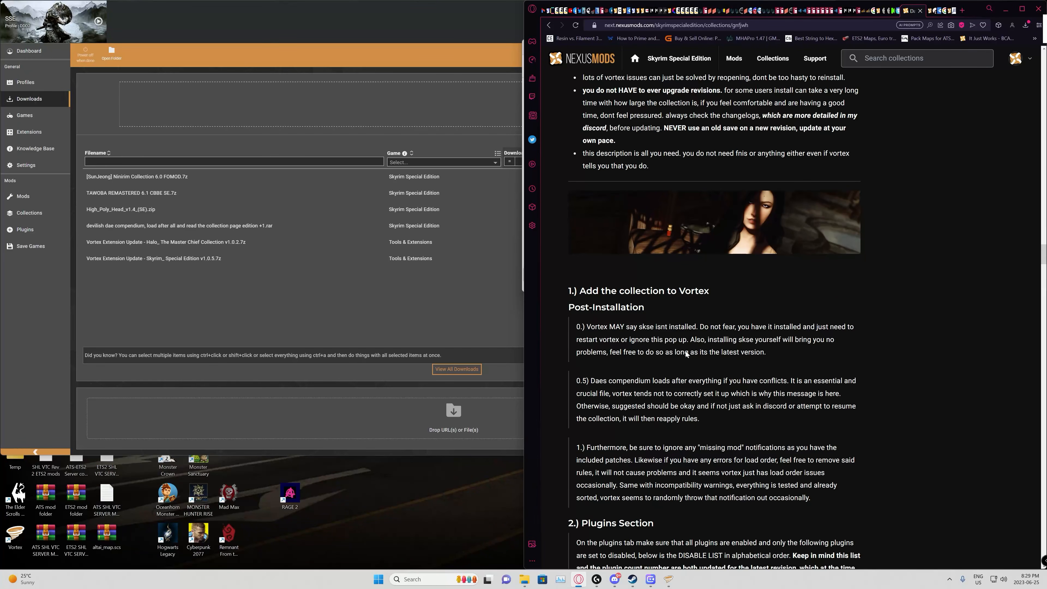
{"action": "scroll", "coordinate": [686, 353], "scroll_direction": "down", "scroll_amount": 4}
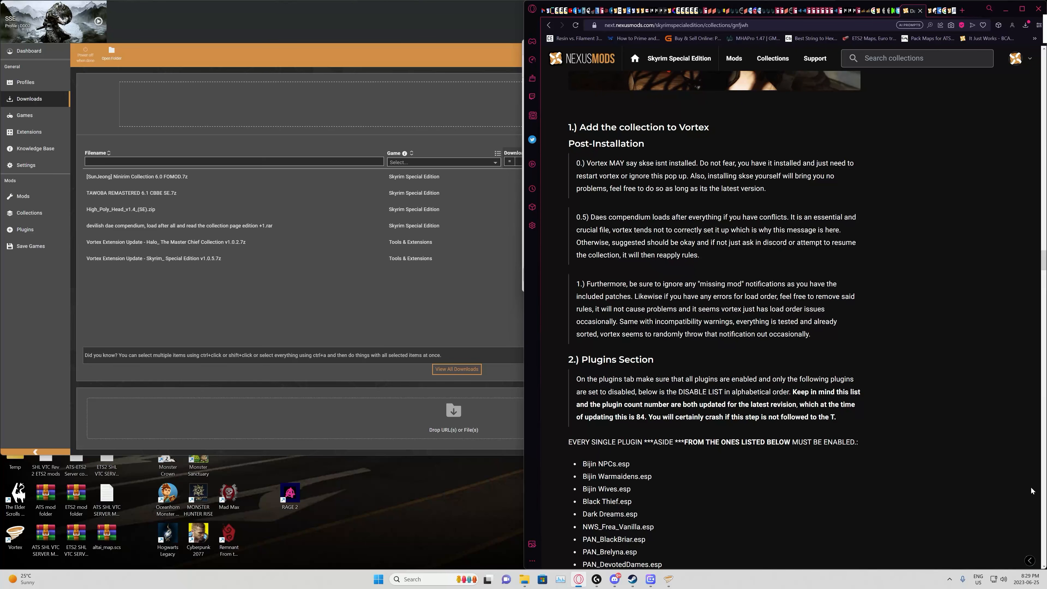
{"action": "scroll", "coordinate": [910, 253], "scroll_direction": "down", "scroll_amount": 15}
{"action": "scroll", "coordinate": [904, 266], "scroll_direction": "up", "scroll_amount": 15}
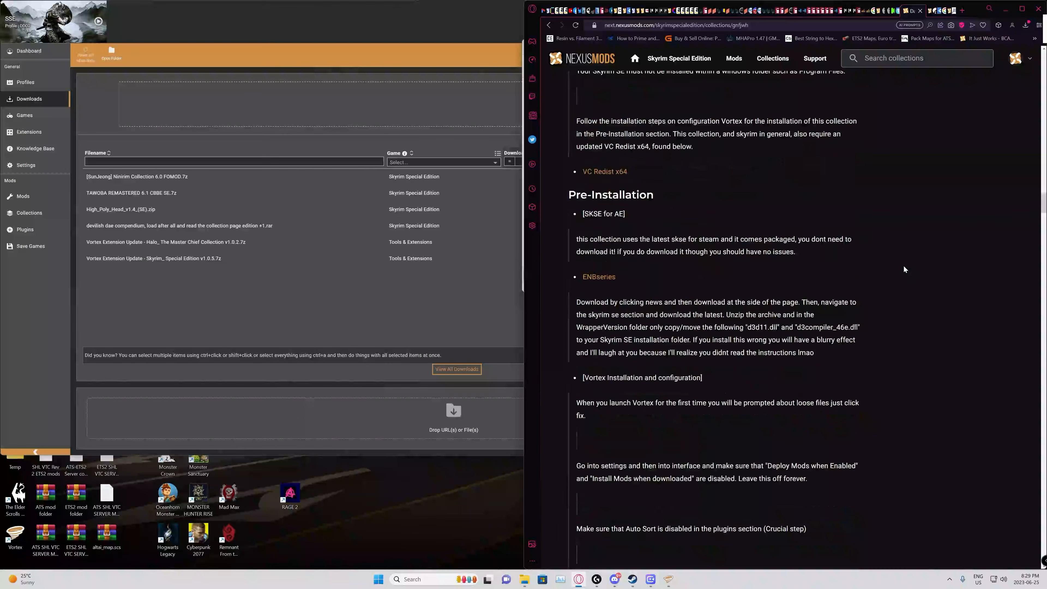
{"action": "scroll", "coordinate": [903, 273], "scroll_direction": "up", "scroll_amount": 15}
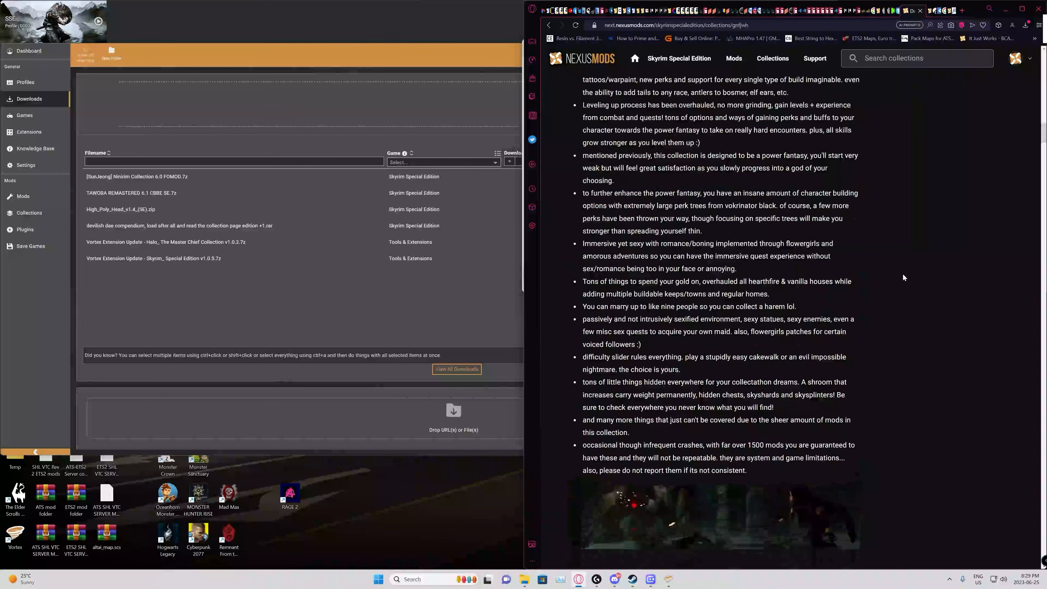
{"action": "scroll", "coordinate": [919, 260], "scroll_direction": "up", "scroll_amount": 10}
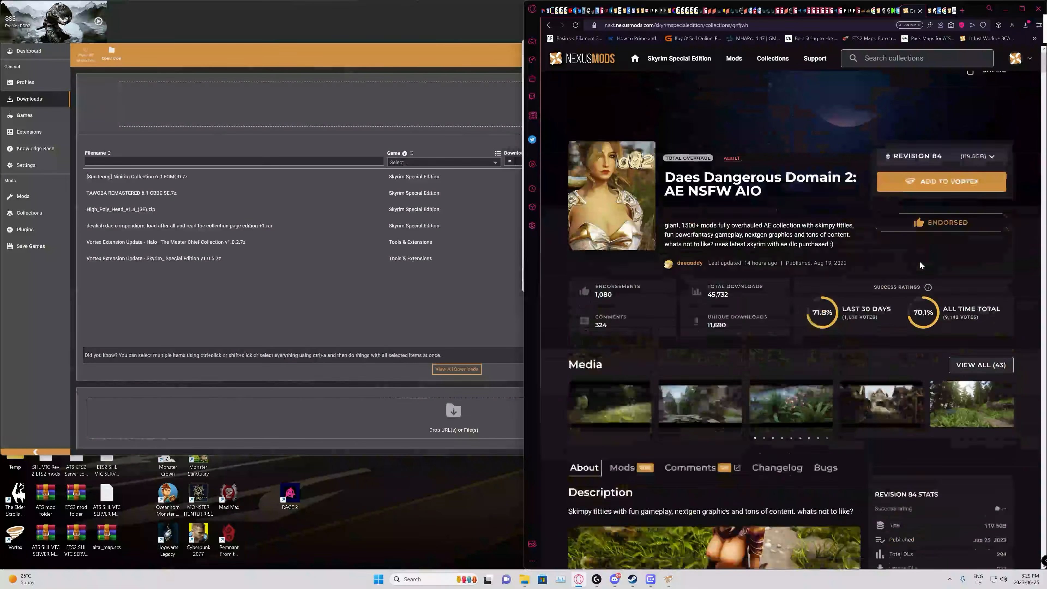
{"action": "left_click", "coordinate": [944, 199]}
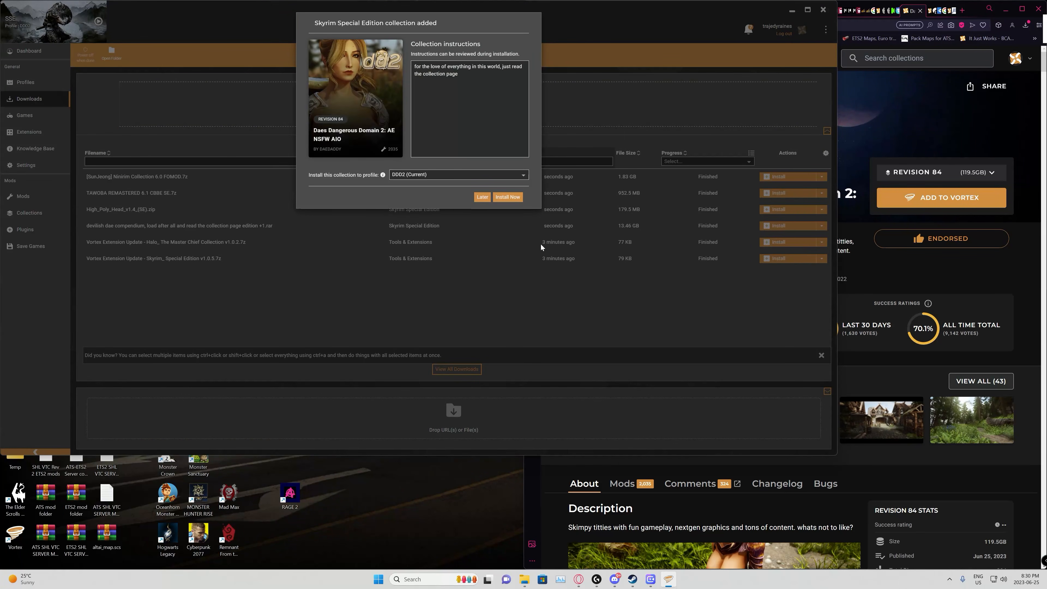
{"action": "left_click", "coordinate": [504, 198]}
{"action": "left_click", "coordinate": [510, 200]}
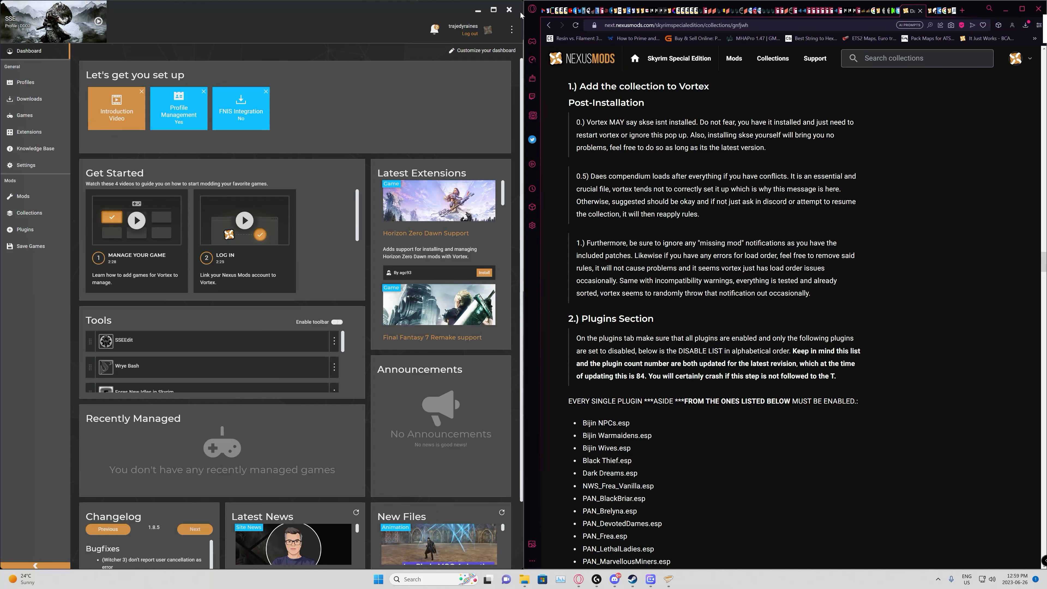
Step: Restart Vortex and review its pending notifications
{"action": "left_click", "coordinate": [509, 9]}
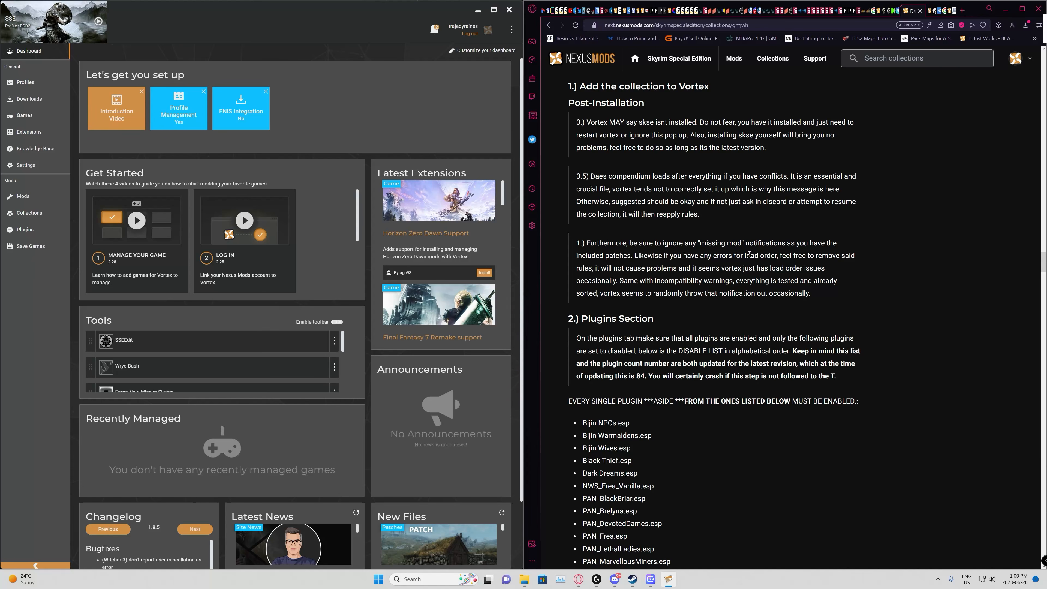
{"action": "left_click", "coordinate": [433, 31]}
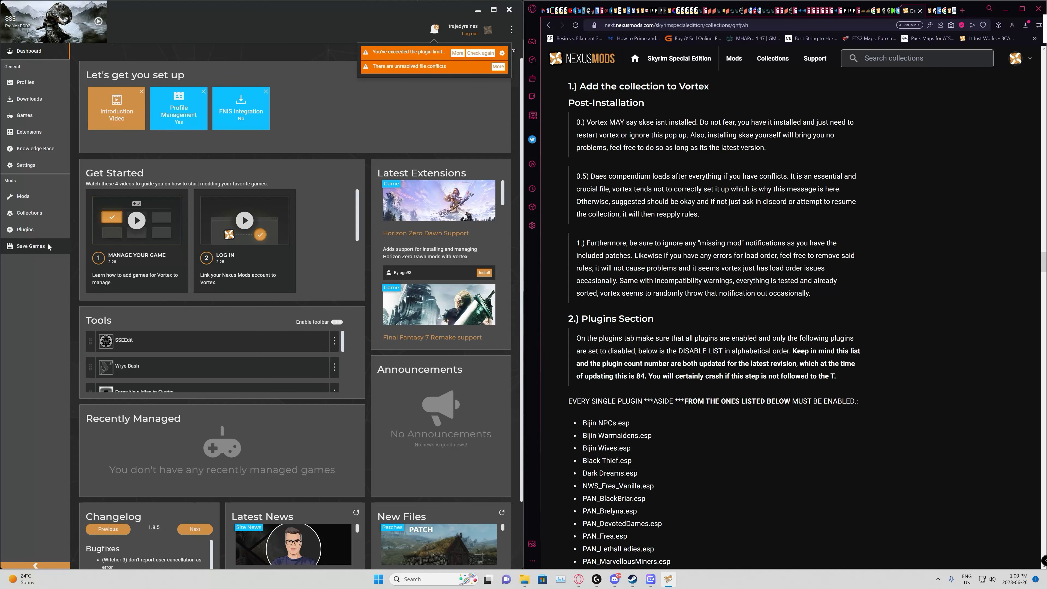
Step: Select every plugin in the unfiltered plugin list, mark them as light, and dismiss the notification list
{"action": "left_click", "coordinate": [36, 226]}
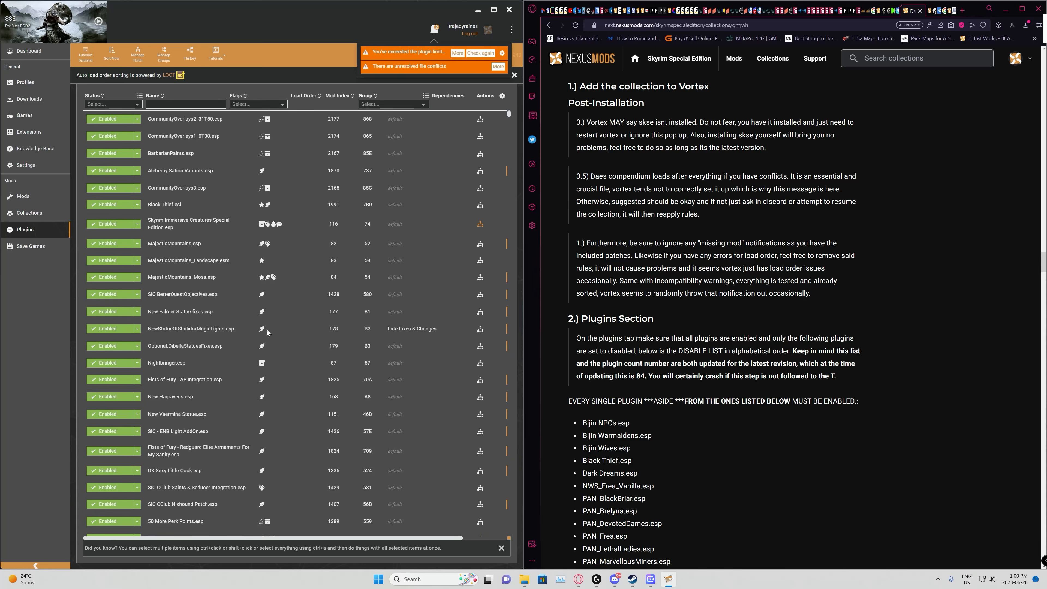
{"action": "left_click", "coordinate": [225, 321]}
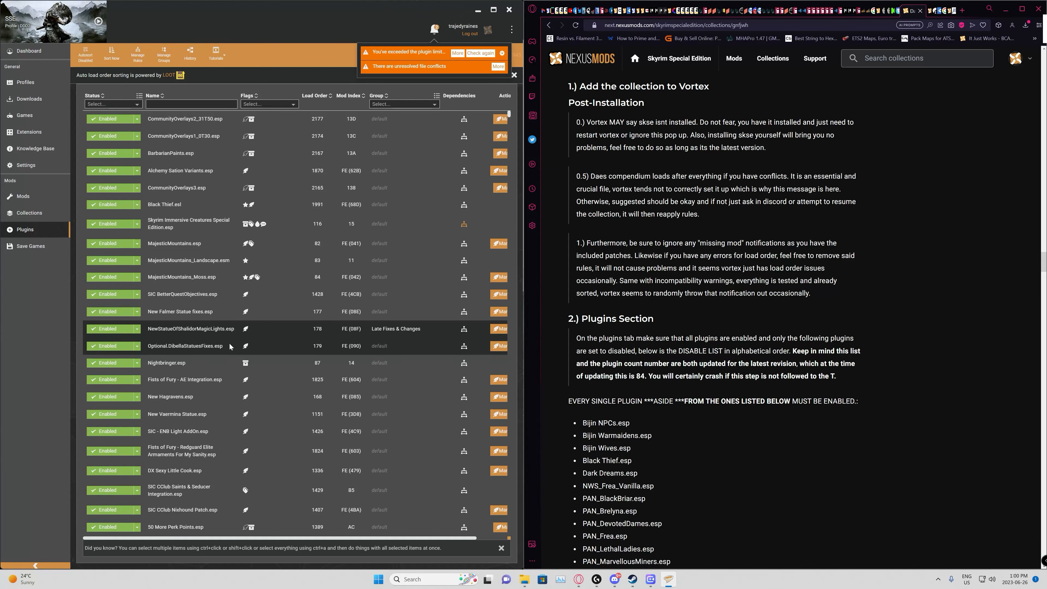
{"action": "key", "text": "ctrl+a"}
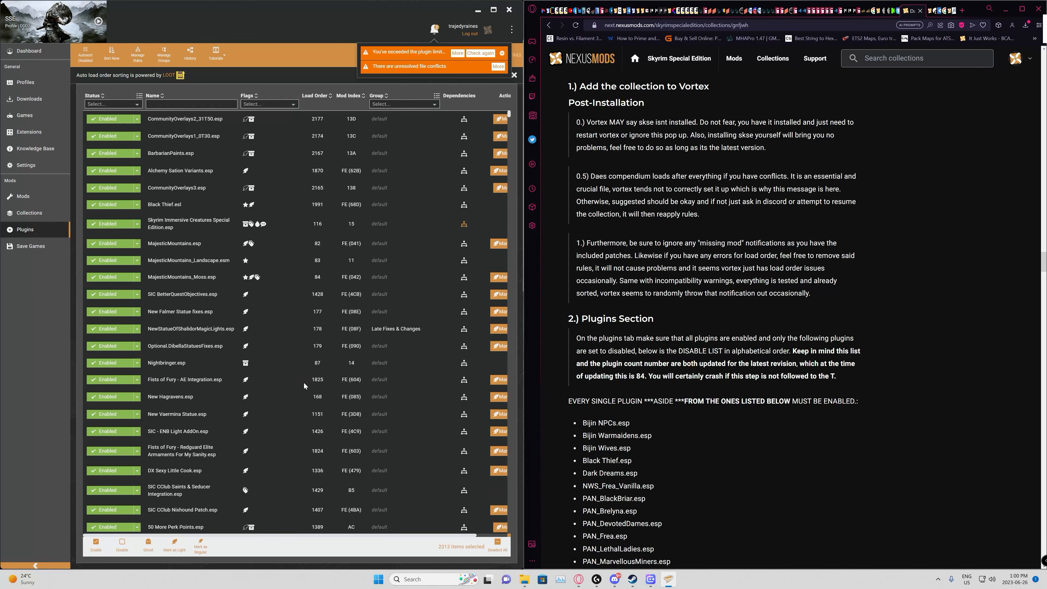
{"action": "left_click", "coordinate": [178, 548]}
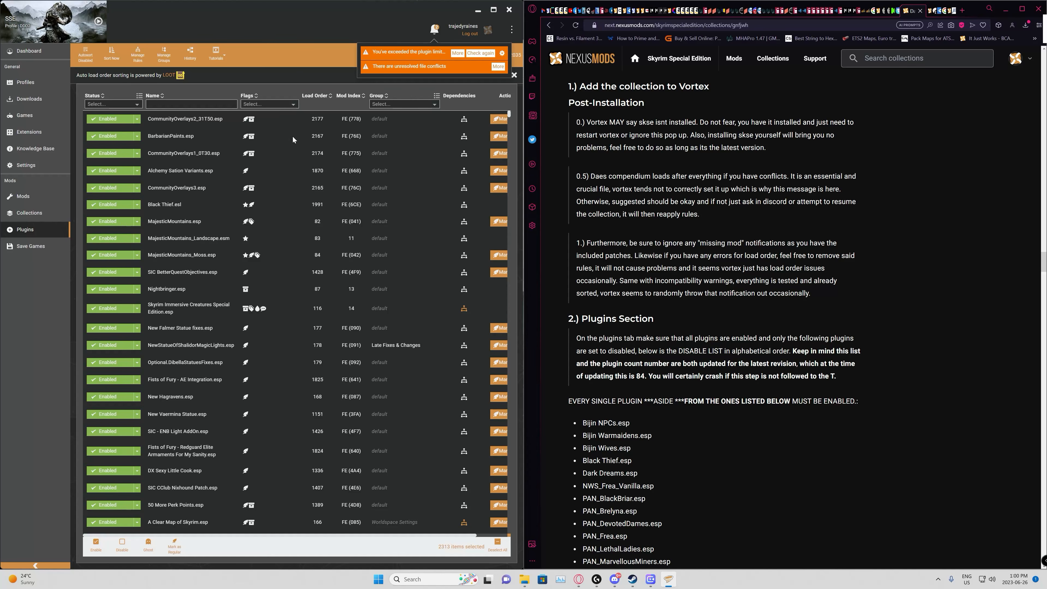
{"action": "left_click", "coordinate": [435, 30]}
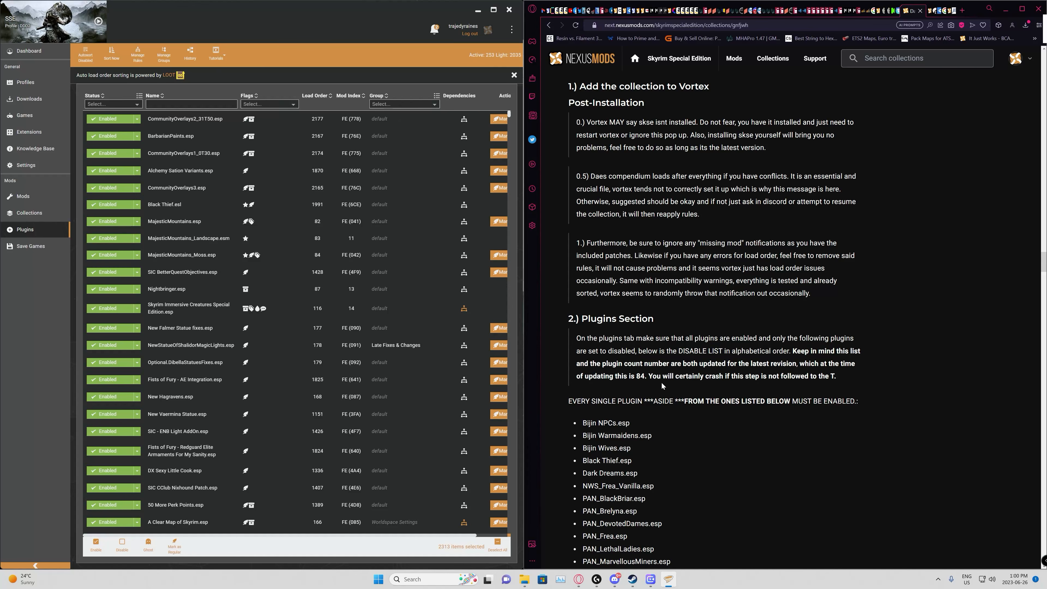
Step: Compare Vortex's active and light plugin counts with the counts expected in the collection page's Plugins Section
{"action": "scroll", "coordinate": [718, 373], "scroll_direction": "up", "scroll_amount": 4}
{"action": "scroll", "coordinate": [715, 362], "scroll_direction": "down", "scroll_amount": 12}
{"action": "scroll", "coordinate": [716, 346], "scroll_direction": "down", "scroll_amount": 1}
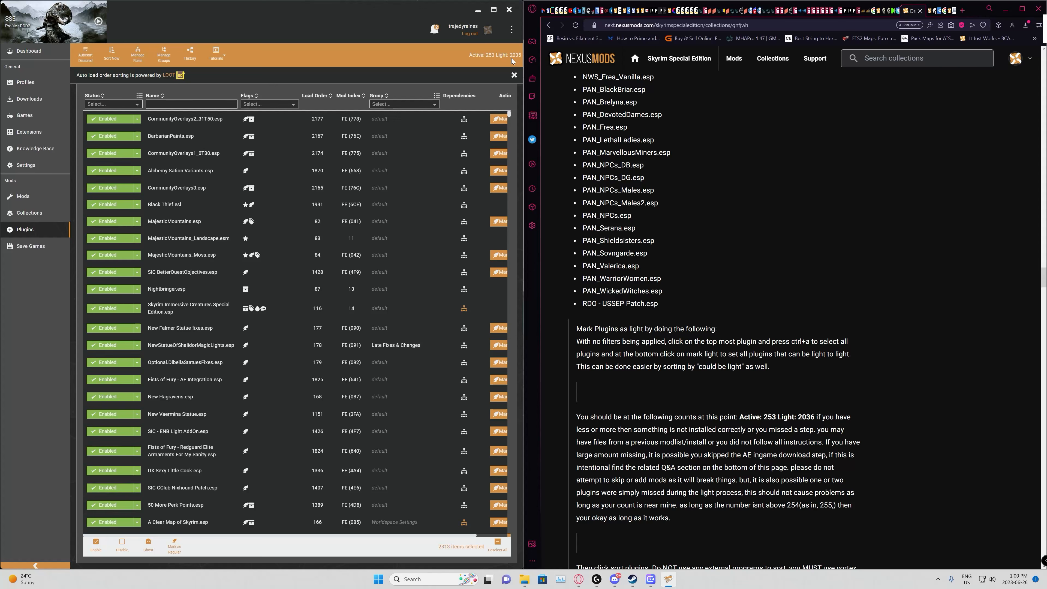
{"action": "mouse_move", "coordinate": [518, 60]}
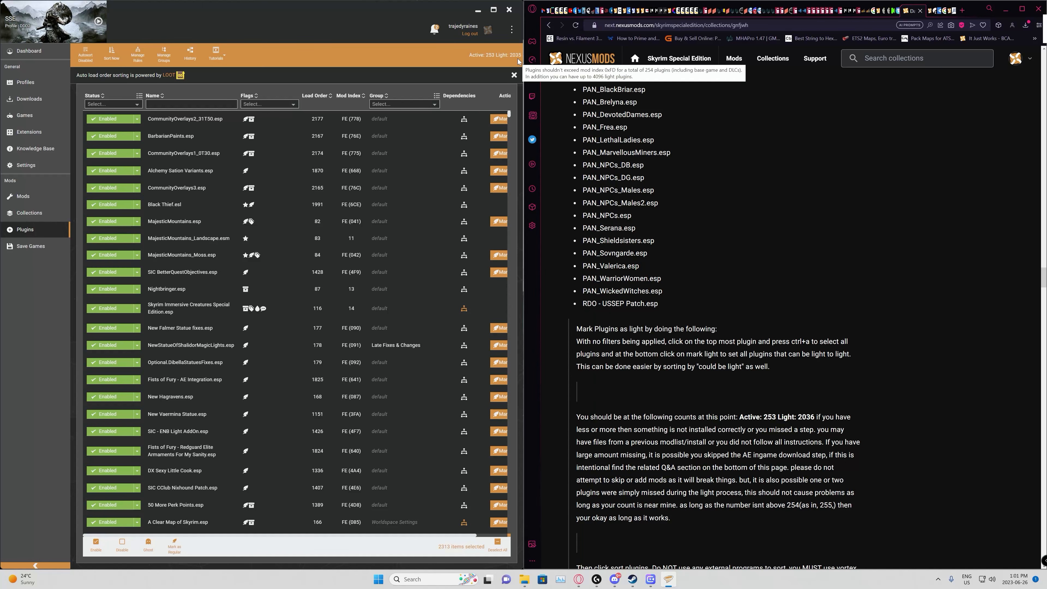
Step: Show the rules for the unresolved file conflicts and hide the conflicts that are already resolved
{"action": "left_click", "coordinate": [435, 30]}
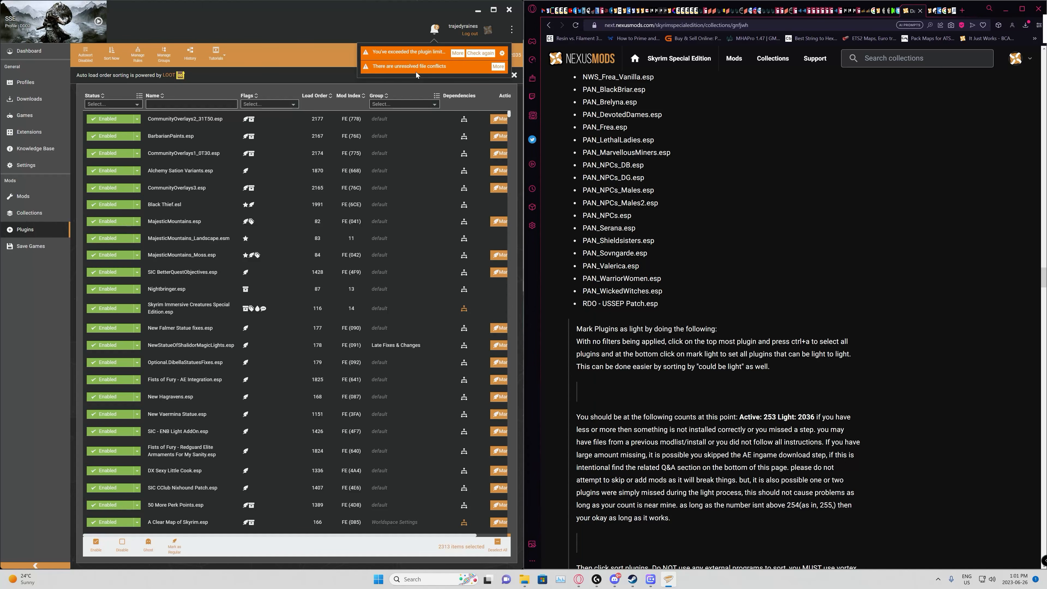
{"action": "left_click", "coordinate": [498, 66]}
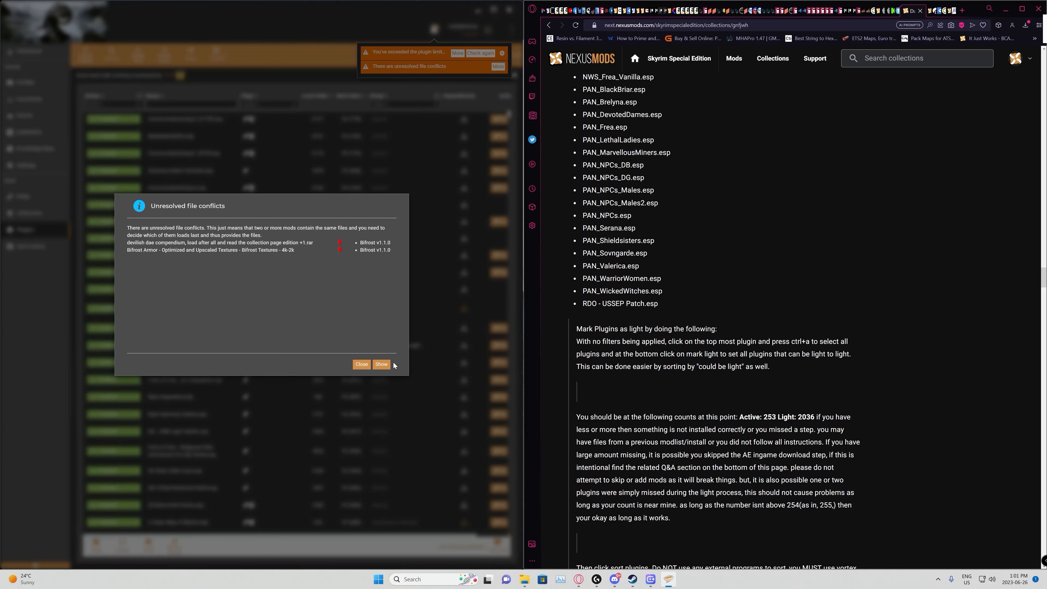
{"action": "left_click", "coordinate": [379, 365]}
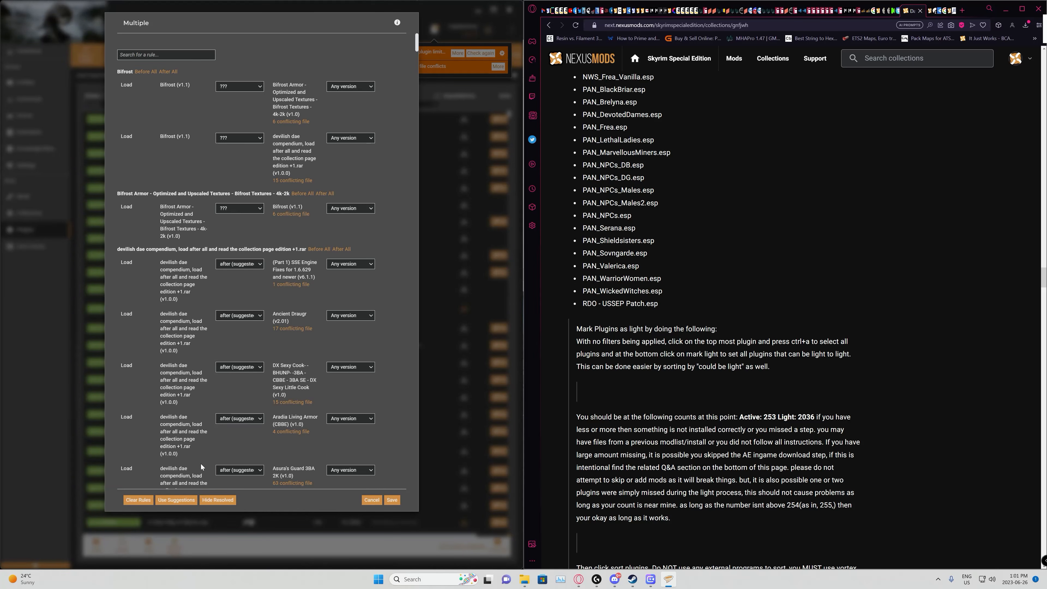
{"action": "left_click", "coordinate": [223, 499]}
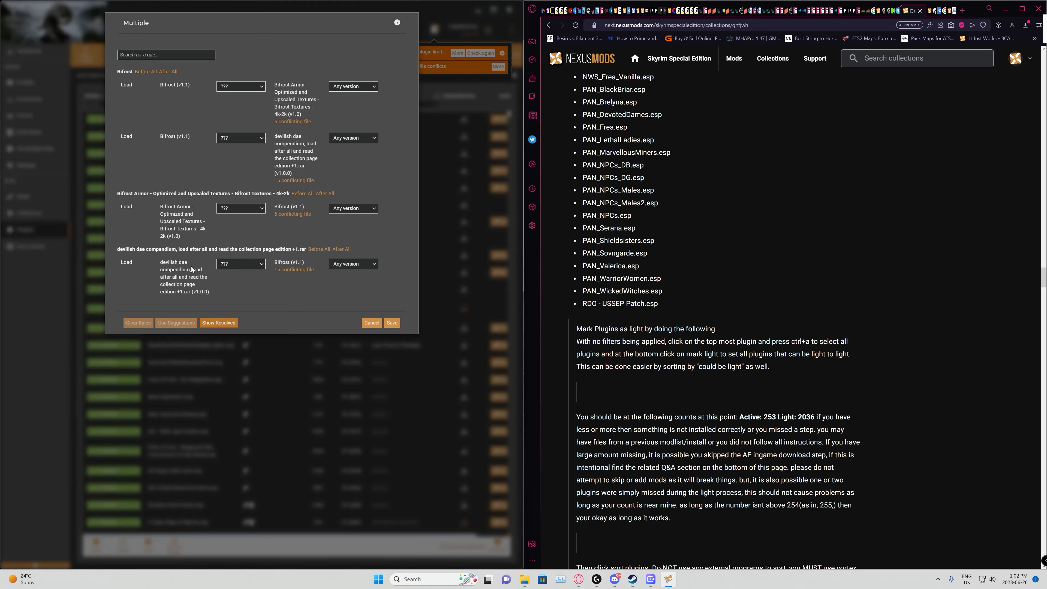
Step: Set devilish dae compendium and the Bifrost Armor 4k-2k textures to load after Bifrost, and save the conflict rules
{"action": "left_click", "coordinate": [243, 263]}
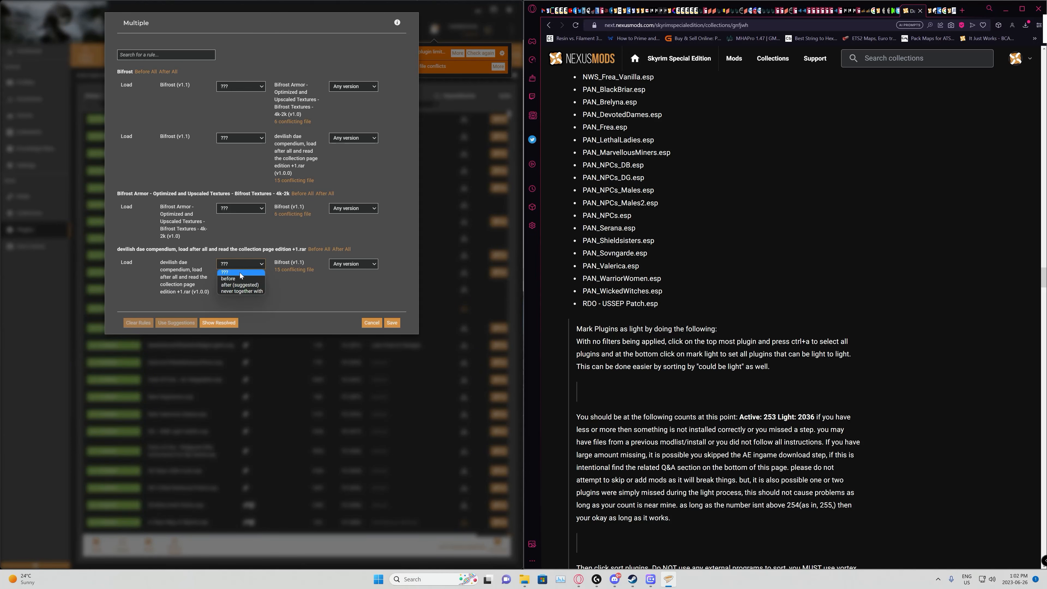
{"action": "left_click", "coordinate": [239, 285]}
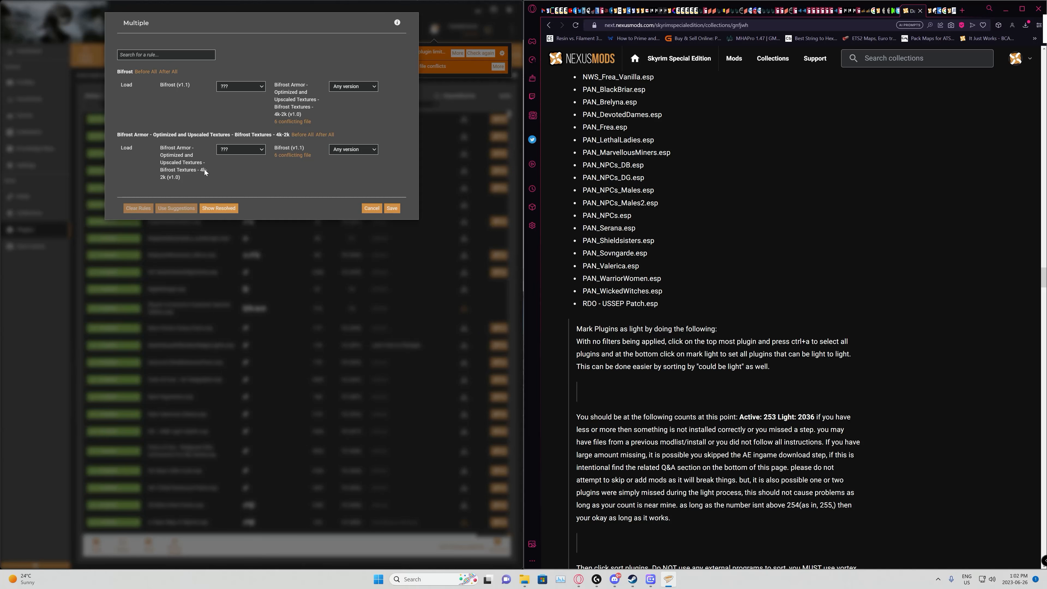
{"action": "left_click", "coordinate": [258, 152]}
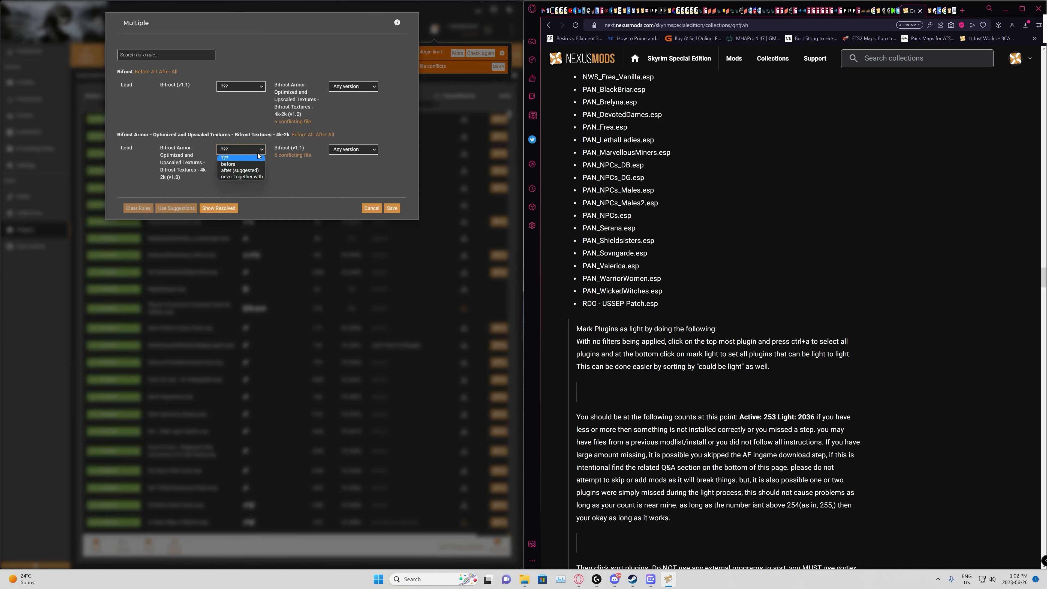
{"action": "left_click", "coordinate": [244, 170]}
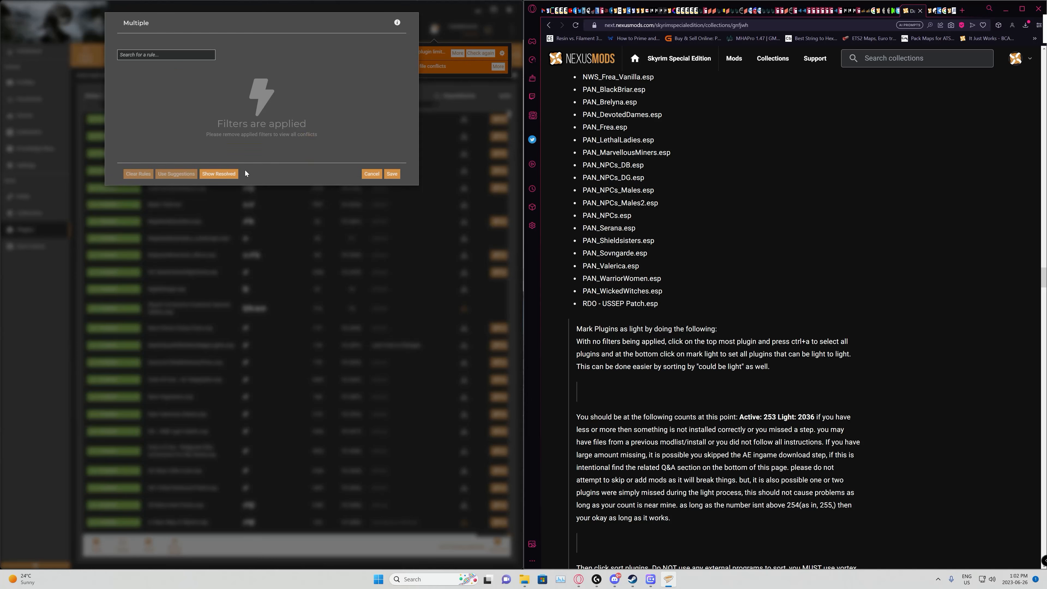
{"action": "left_click", "coordinate": [391, 173]}
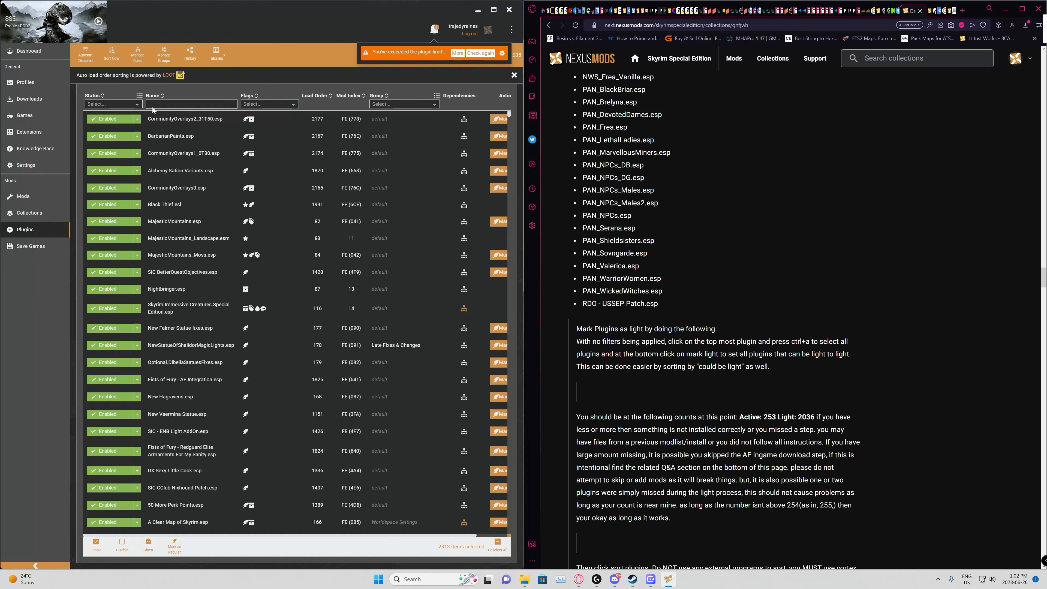
Step: Filter the plugin list to Disabled and compare it with the disable list on the collection page
{"action": "left_click", "coordinate": [132, 105]}
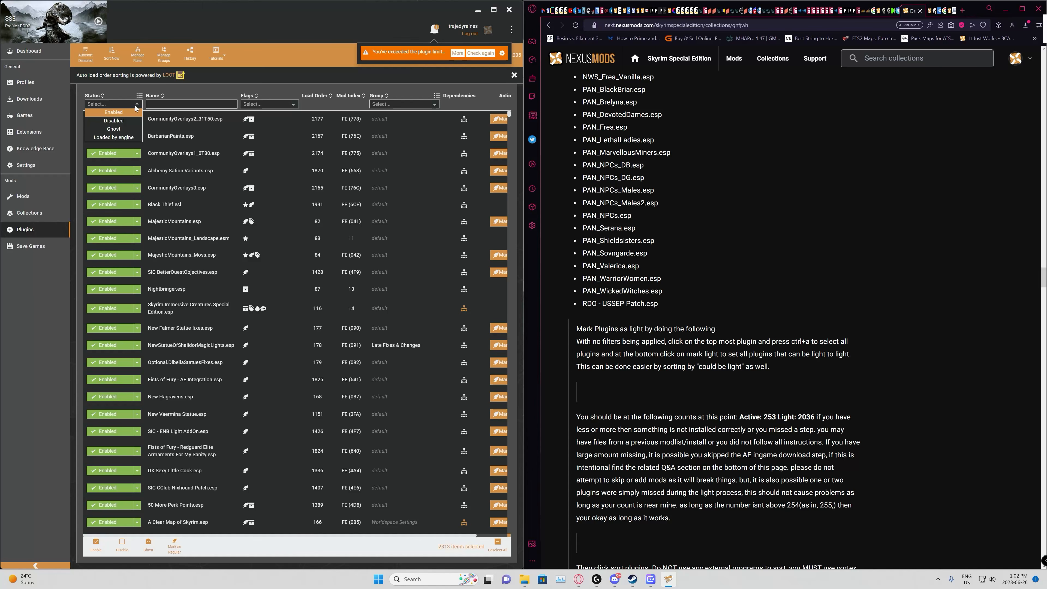
{"action": "left_click", "coordinate": [121, 123]}
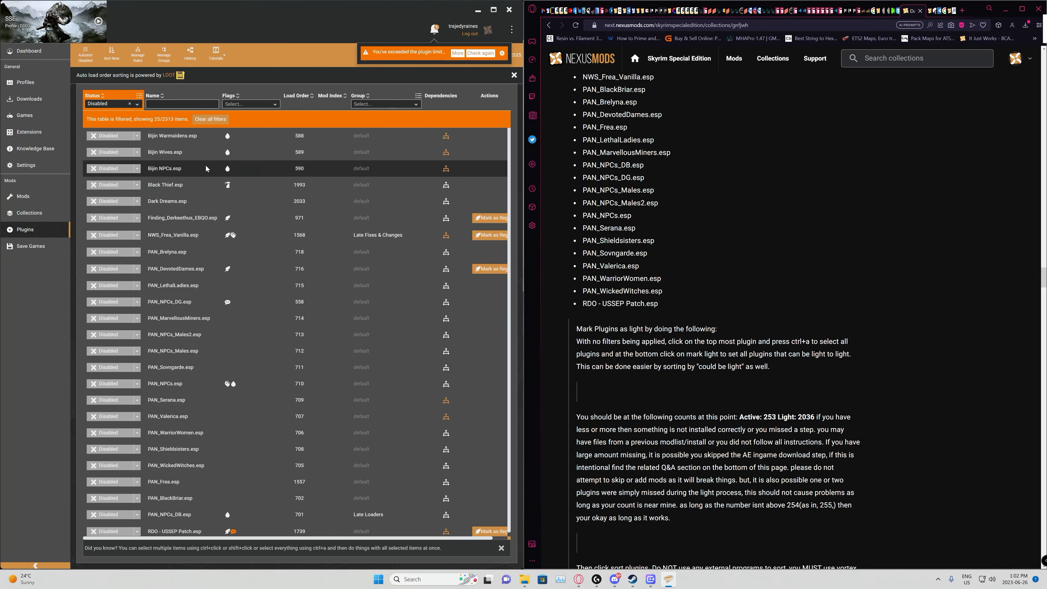
{"action": "scroll", "coordinate": [848, 378], "scroll_direction": "up", "scroll_amount": 4}
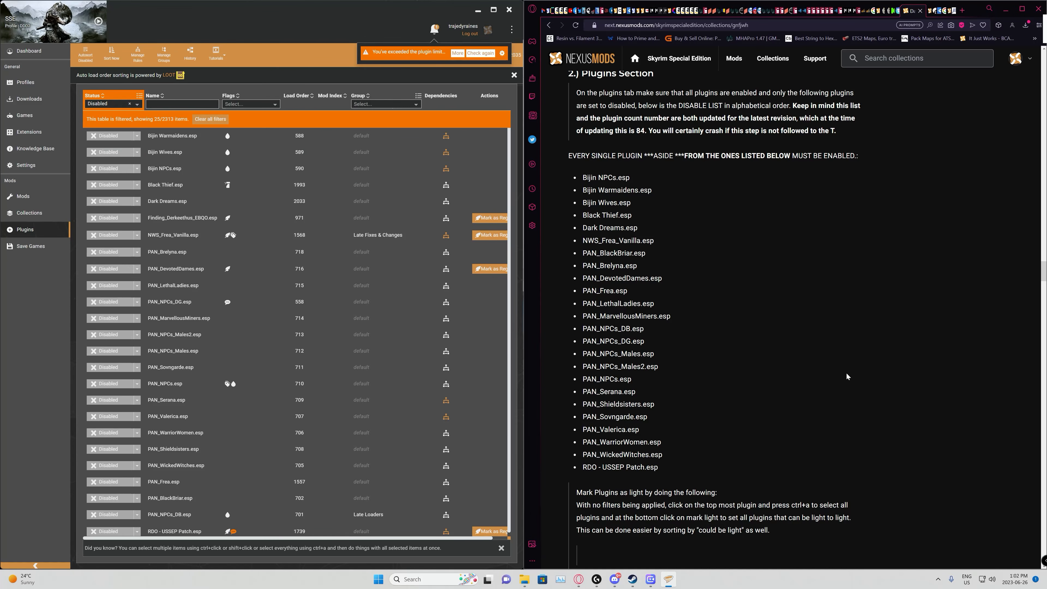
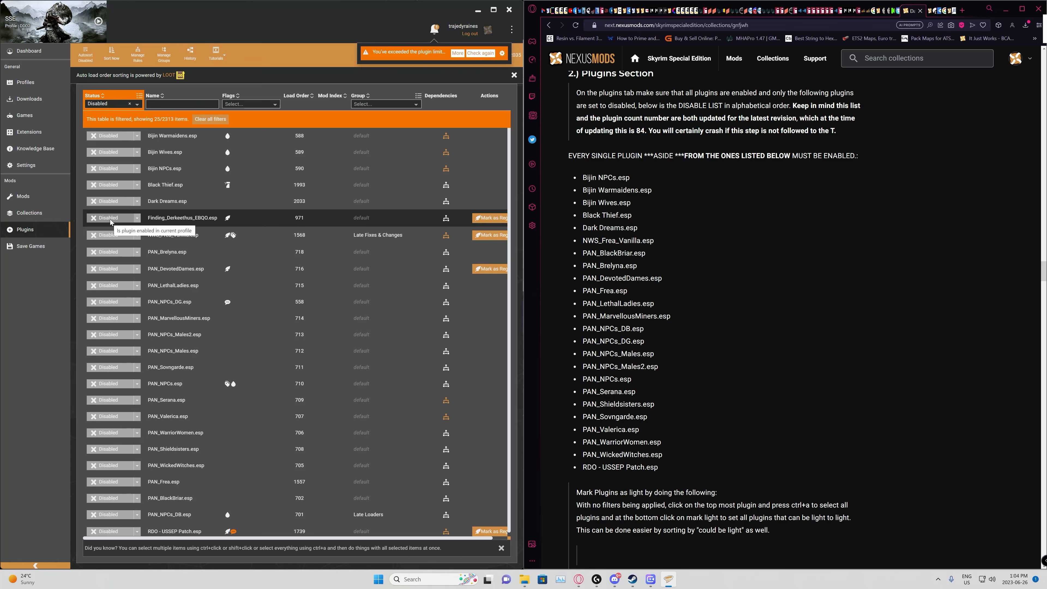
Step: Enable Finding_Derkeethus_EBQO.esp and check the active and light plugin counts against the collection page
{"action": "left_click", "coordinate": [110, 222]}
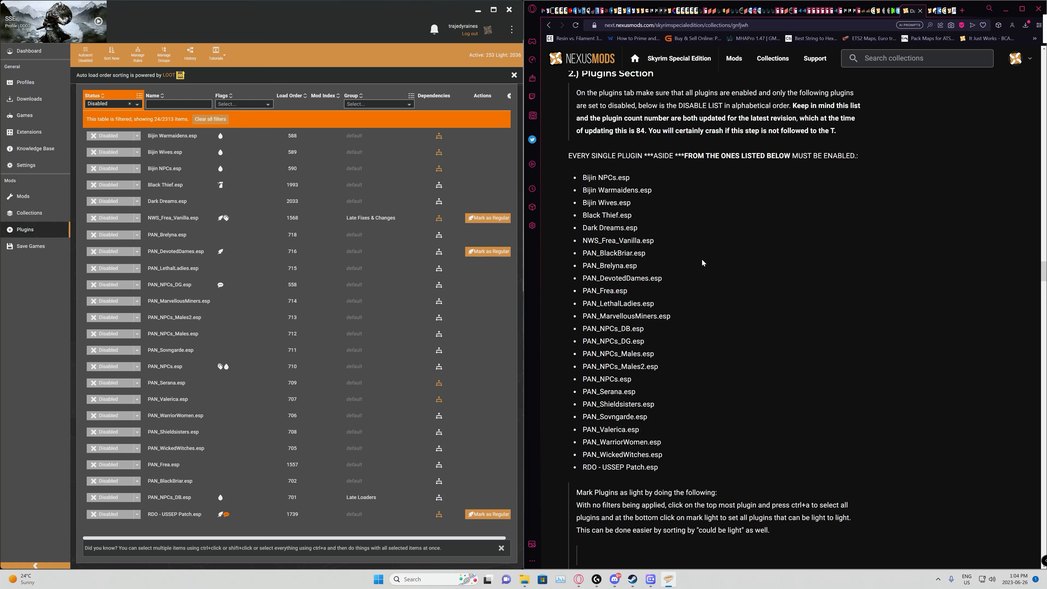
{"action": "scroll", "coordinate": [756, 223], "scroll_direction": "down", "scroll_amount": 3}
{"action": "scroll", "coordinate": [756, 223], "scroll_direction": "down", "scroll_amount": 3}
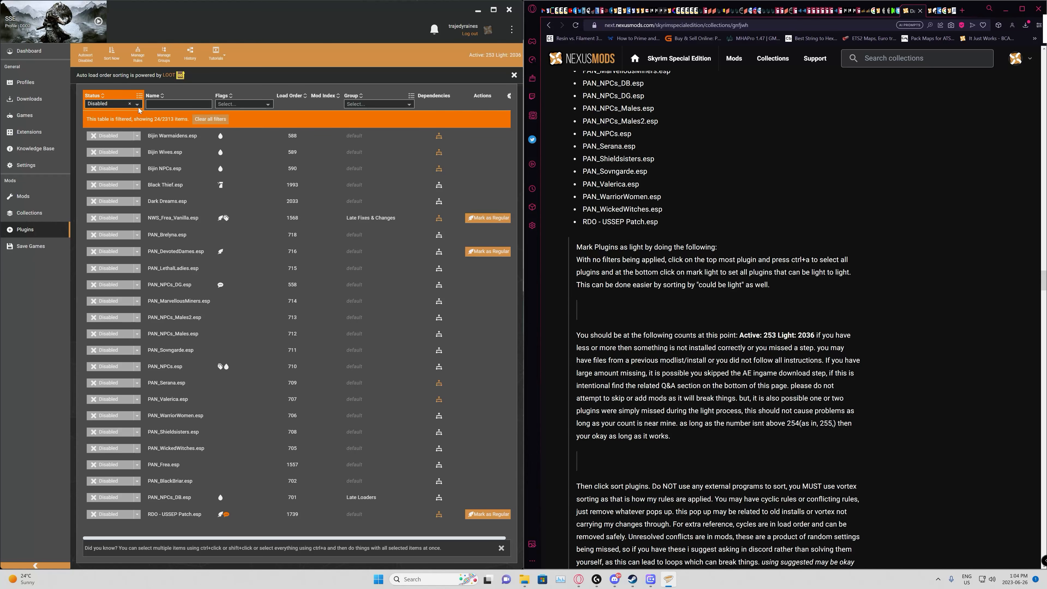
Step: Clear the Disabled status filter and select all plugins in the list
{"action": "left_click", "coordinate": [131, 104]}
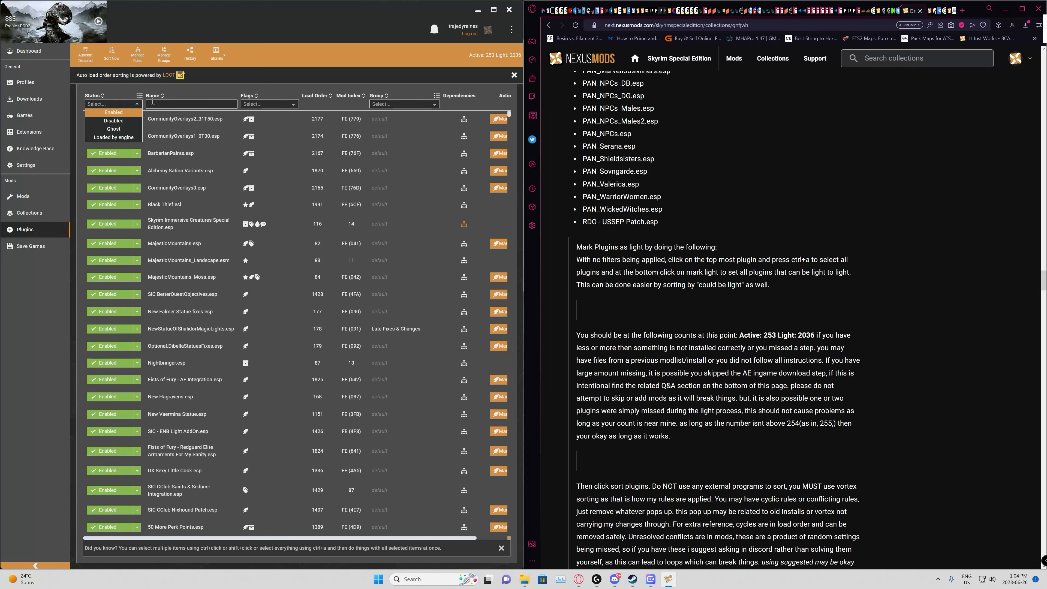
{"action": "left_click", "coordinate": [120, 88]}
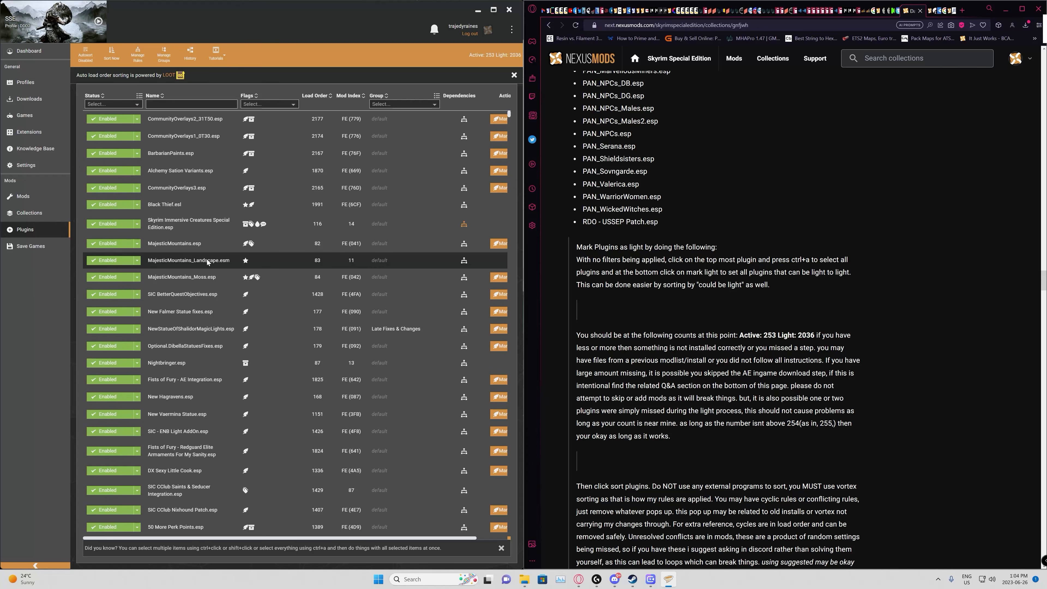
{"action": "left_click", "coordinate": [338, 336]}
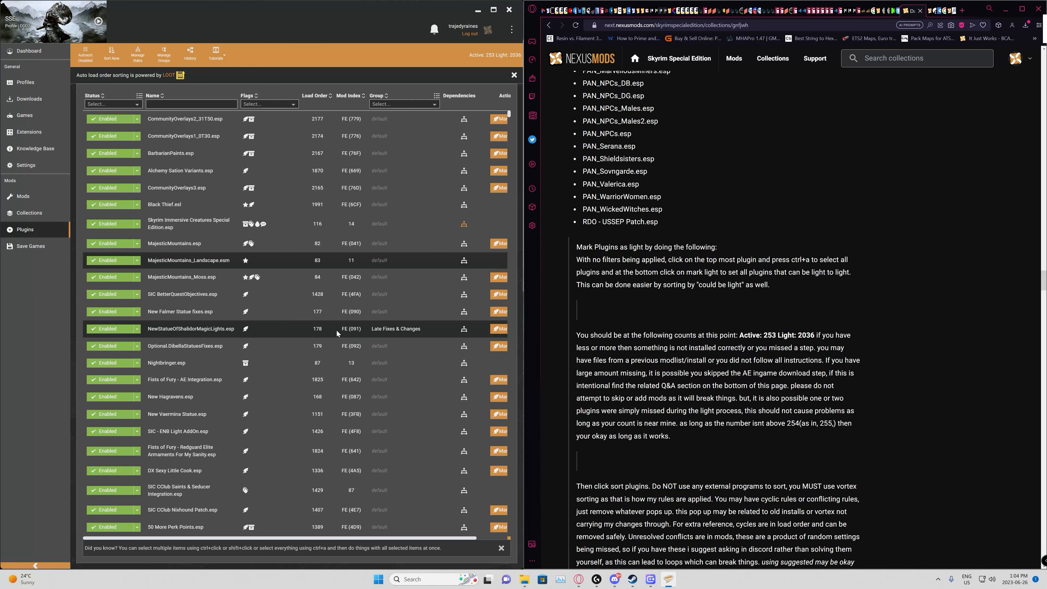
{"action": "key", "text": "ctrl+a"}
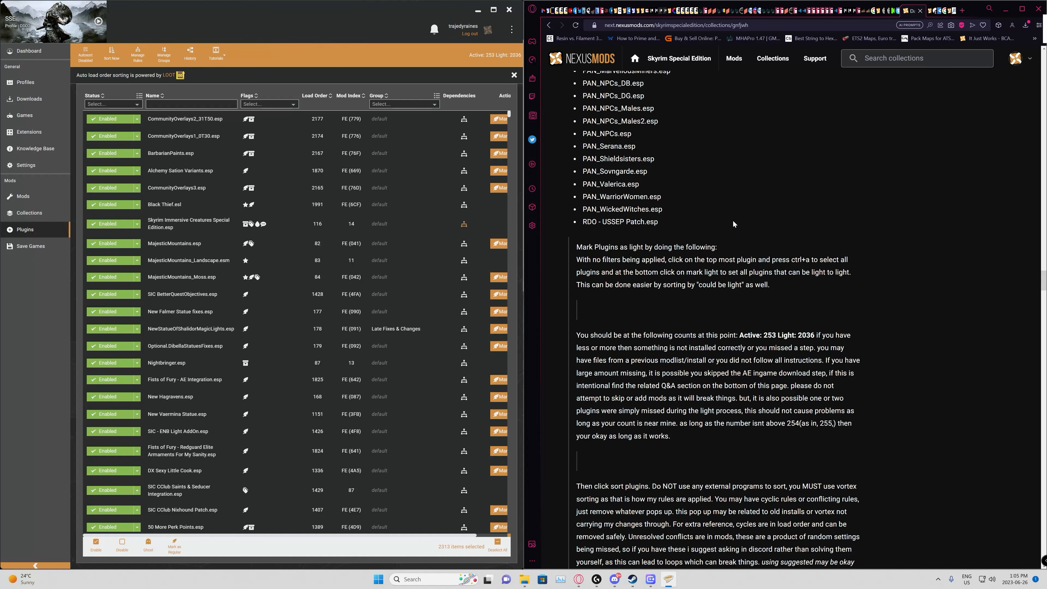
Step: Sort the plugin load order with Vortex's LOOT sorting, as the collection page instructs
{"action": "scroll", "coordinate": [741, 246], "scroll_direction": "down", "scroll_amount": 1}
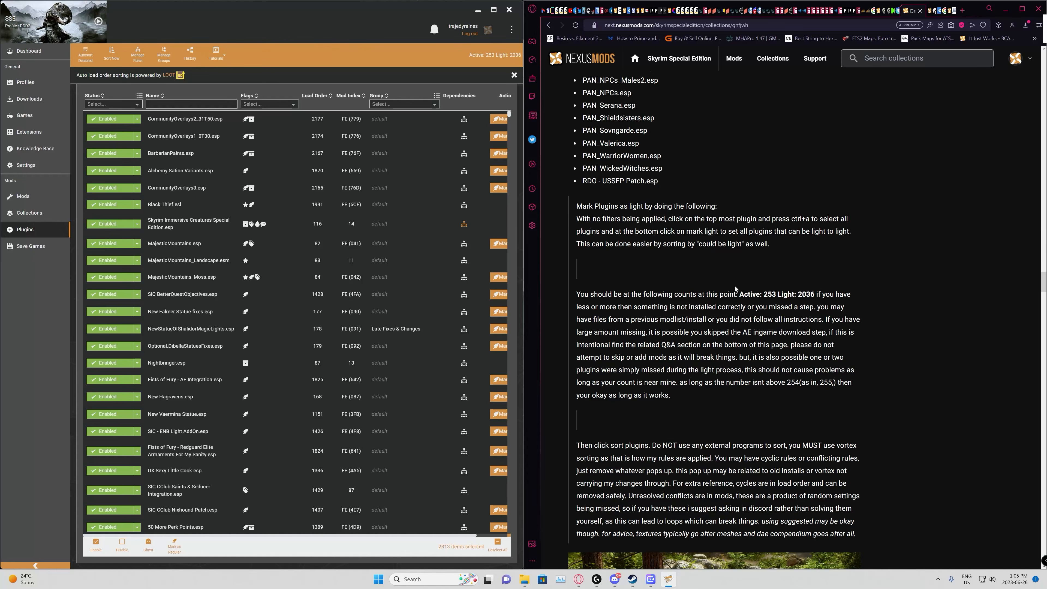
{"action": "scroll", "coordinate": [739, 292], "scroll_direction": "down", "scroll_amount": 3}
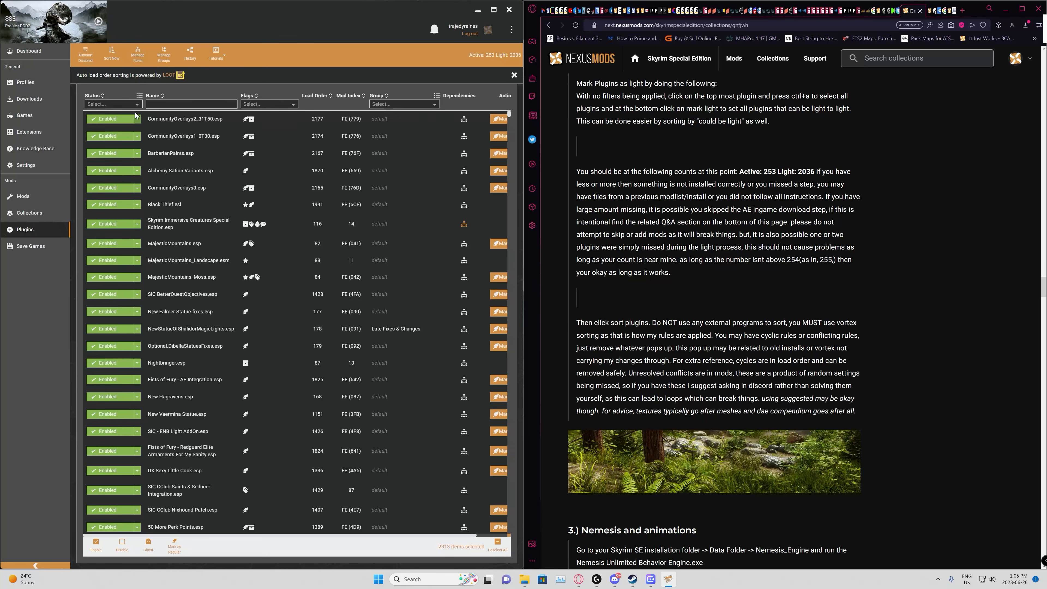
{"action": "left_click", "coordinate": [111, 58]}
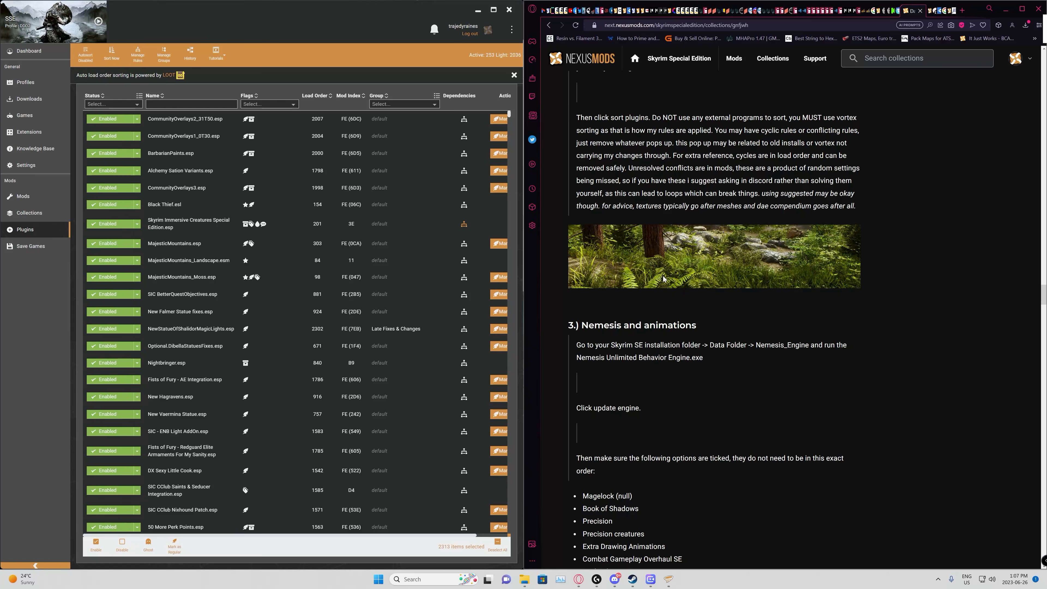
Step: Minimize Vortex and open SteamLibrary\steamapps\common\Skyrim Special Edition on the DDD Skyrim (D:) drive in File Explorer
{"action": "scroll", "coordinate": [664, 279], "scroll_direction": "down", "scroll_amount": 5}
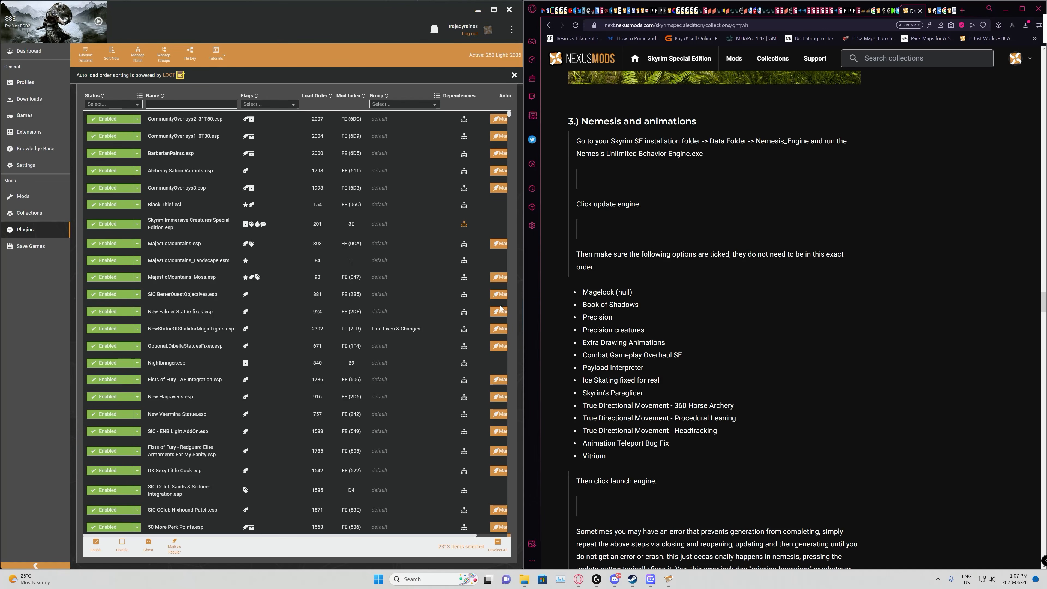
{"action": "left_click", "coordinate": [477, 11]}
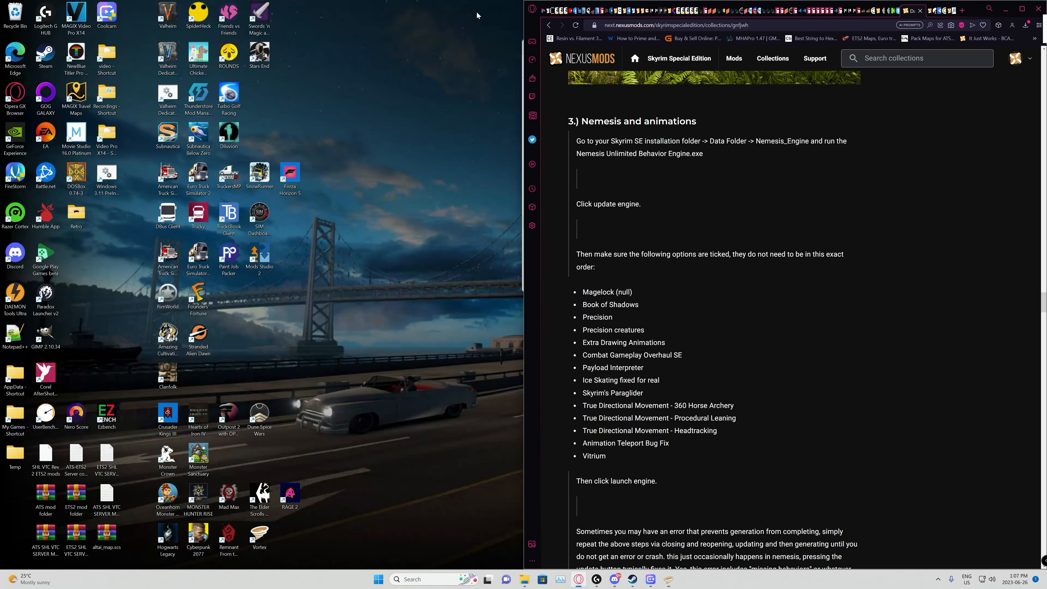
{"action": "mouse_move", "coordinate": [530, 580]}
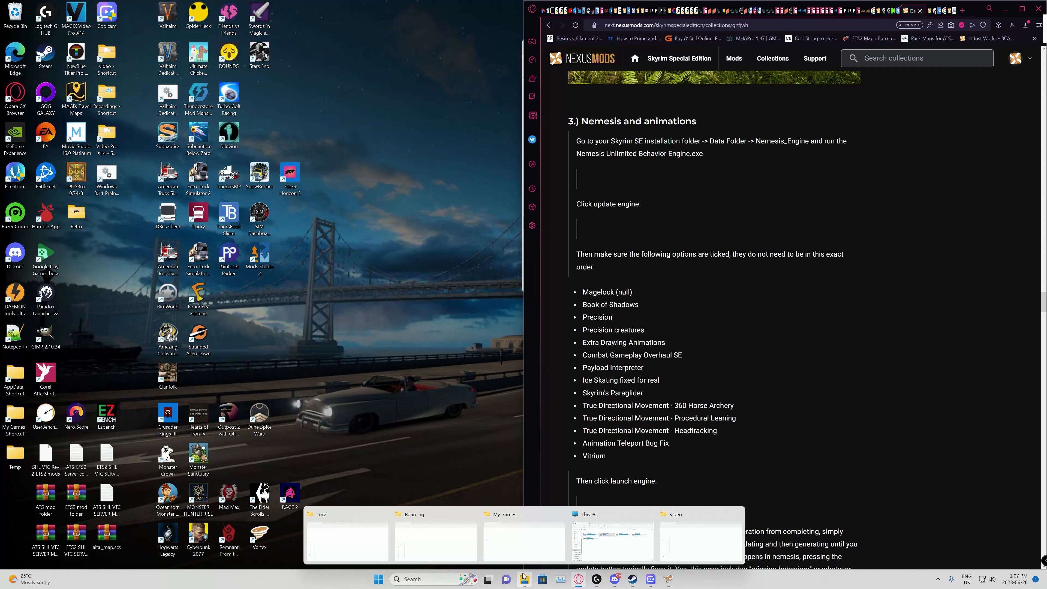
{"action": "left_click", "coordinate": [623, 535]}
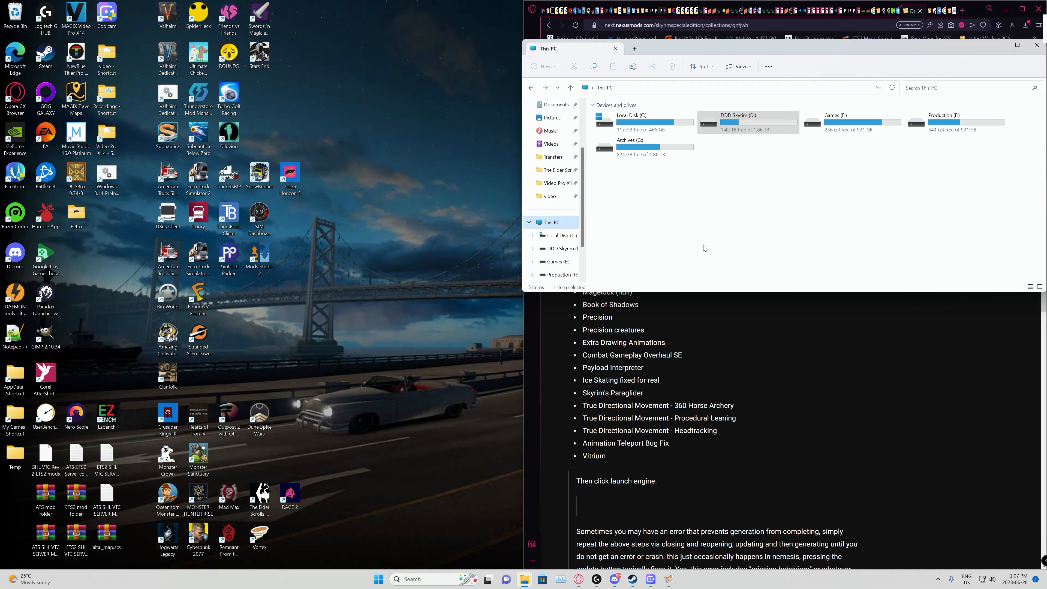
{"action": "left_click", "coordinate": [708, 124]}
{"action": "double_click", "coordinate": [709, 124]}
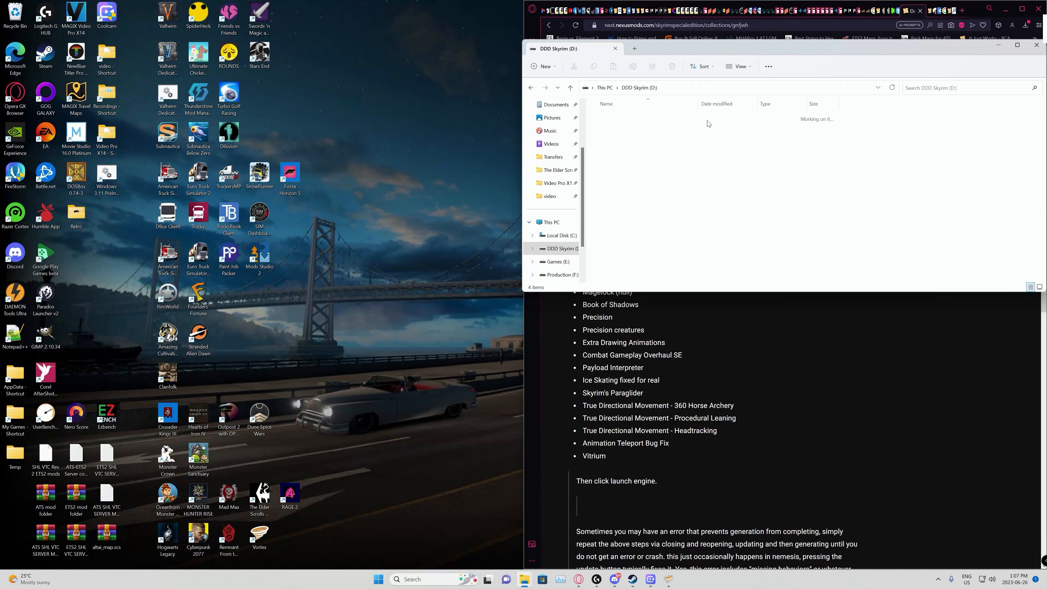
{"action": "double_click", "coordinate": [615, 130]}
{"action": "double_click", "coordinate": [611, 119]}
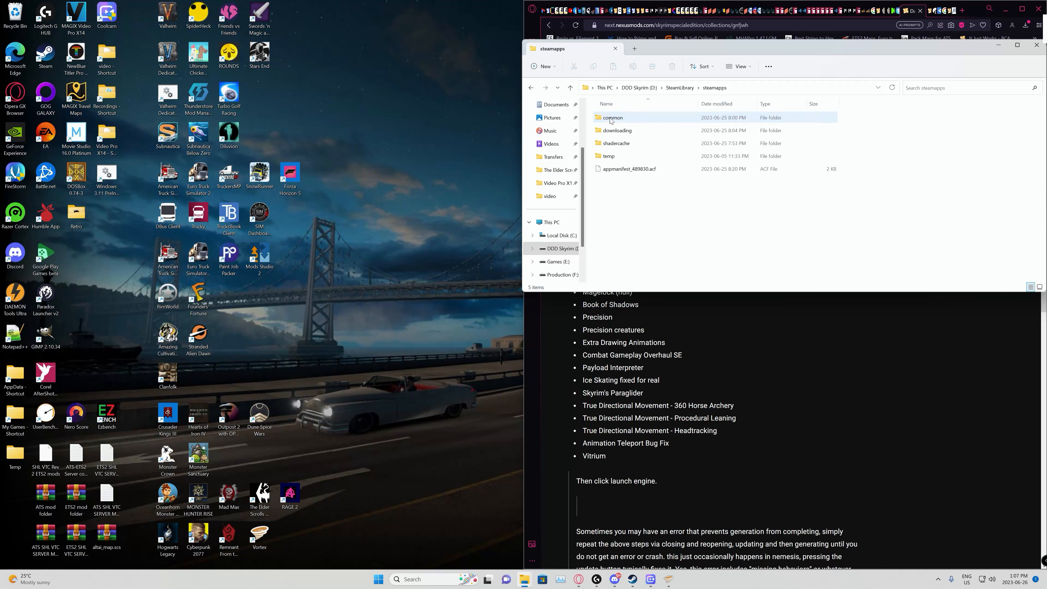
{"action": "double_click", "coordinate": [611, 120]}
{"action": "double_click", "coordinate": [611, 120]}
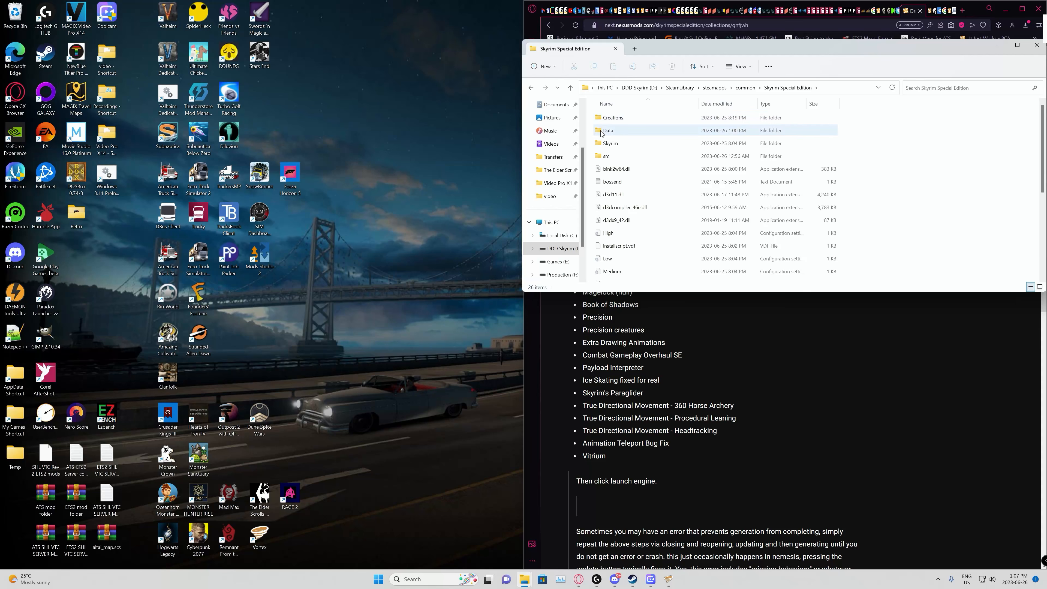
Step: Run Nemesis Unlimited Behavior Engine from the Data\Nemesis_Engine folder and place its window beside the collection page's instructions
{"action": "double_click", "coordinate": [607, 130]}
{"action": "scroll", "coordinate": [643, 165], "scroll_direction": "down", "scroll_amount": 7}
{"action": "double_click", "coordinate": [635, 251]}
{"action": "scroll", "coordinate": [648, 197], "scroll_direction": "down", "scroll_amount": 3}
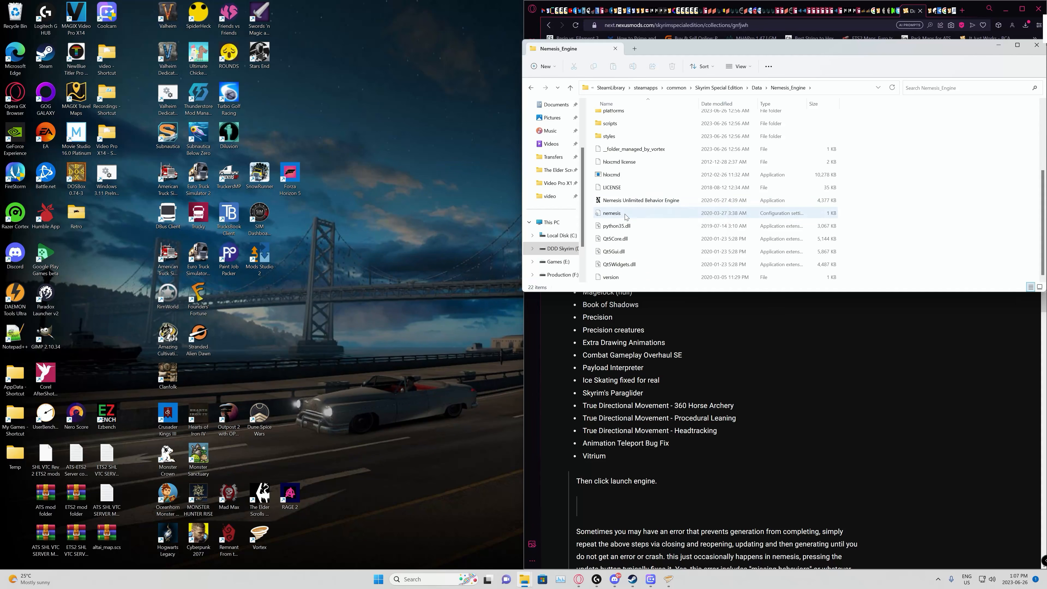
{"action": "double_click", "coordinate": [630, 201]}
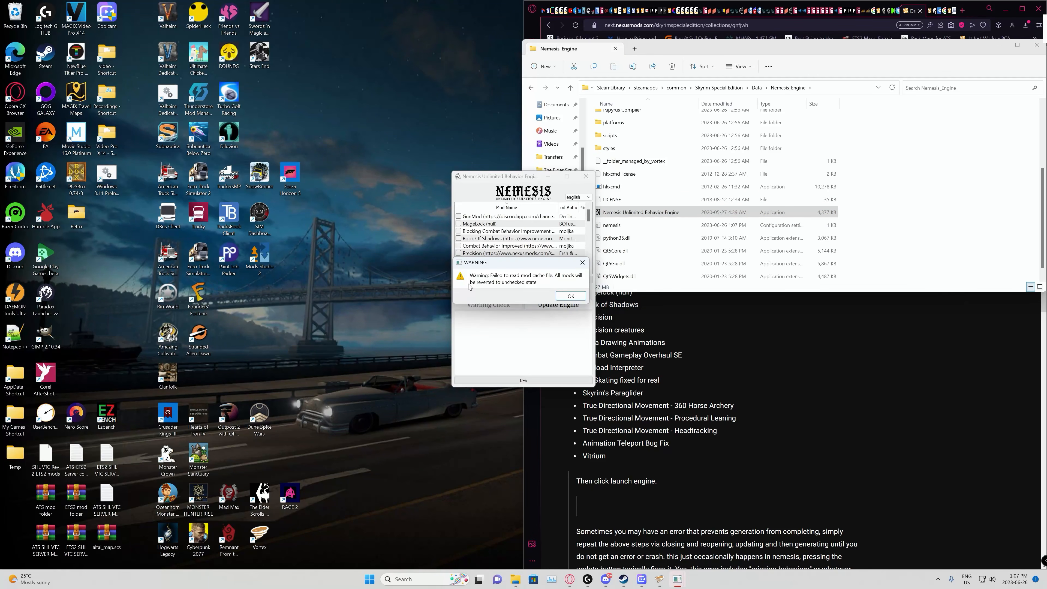
{"action": "left_click", "coordinate": [571, 298]}
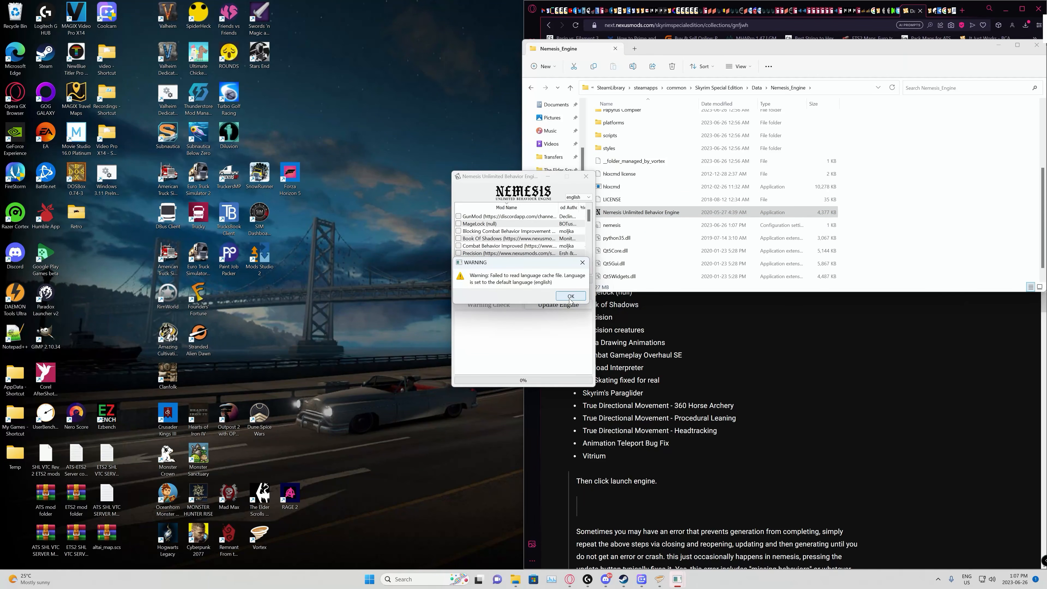
{"action": "left_click", "coordinate": [571, 297]}
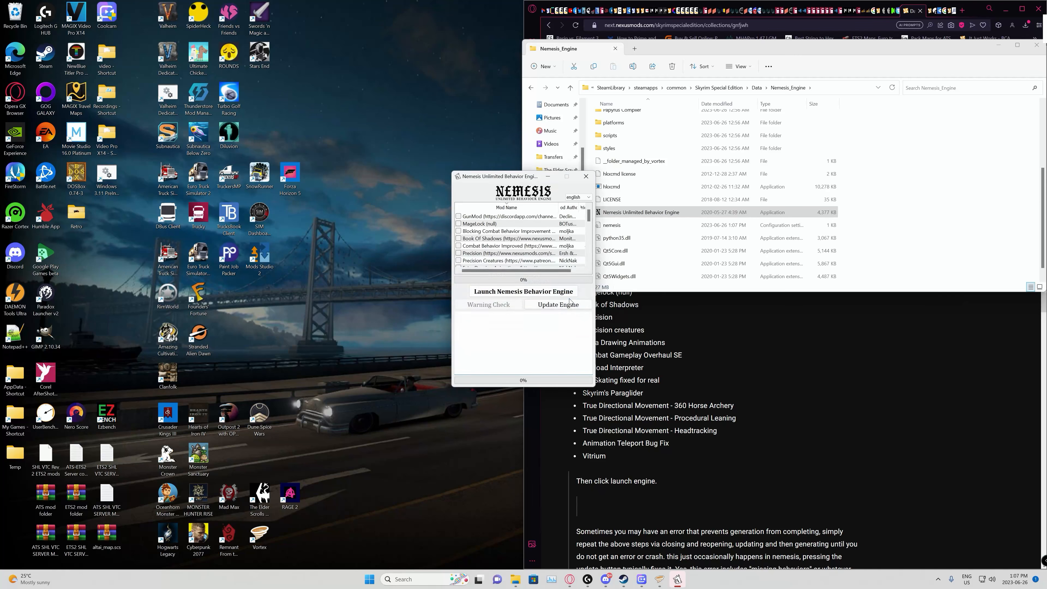
{"action": "left_click", "coordinate": [800, 448]}
{"action": "left_click_drag", "start_coordinate": [500, 177], "coordinate": [378, 230]}
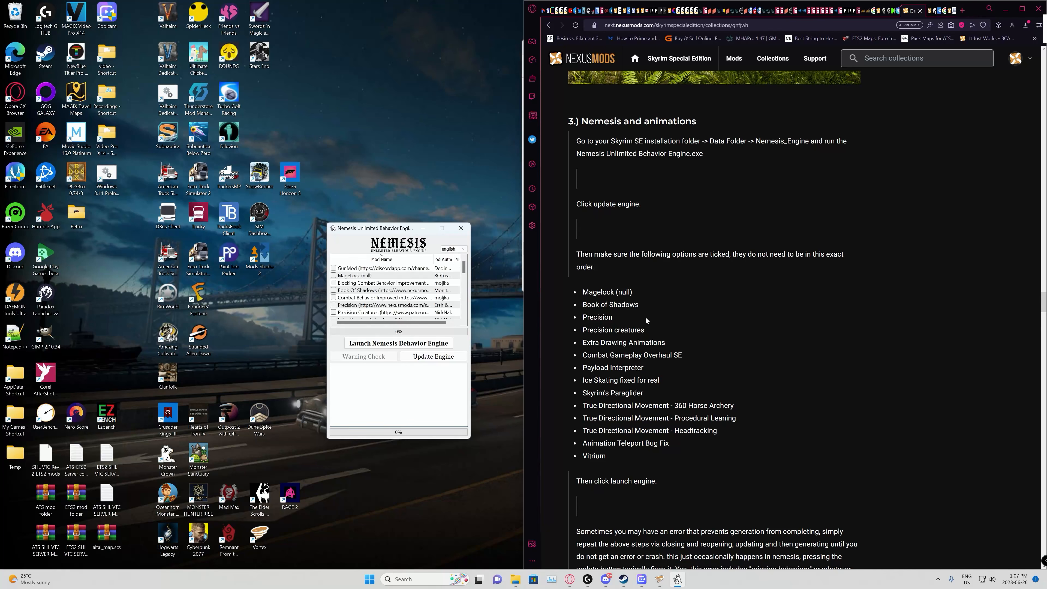
Step: Enable MageLock, Book Of Shadows, Precision and Precision Creatures in the Nemesis mod list
{"action": "left_click", "coordinate": [334, 276]}
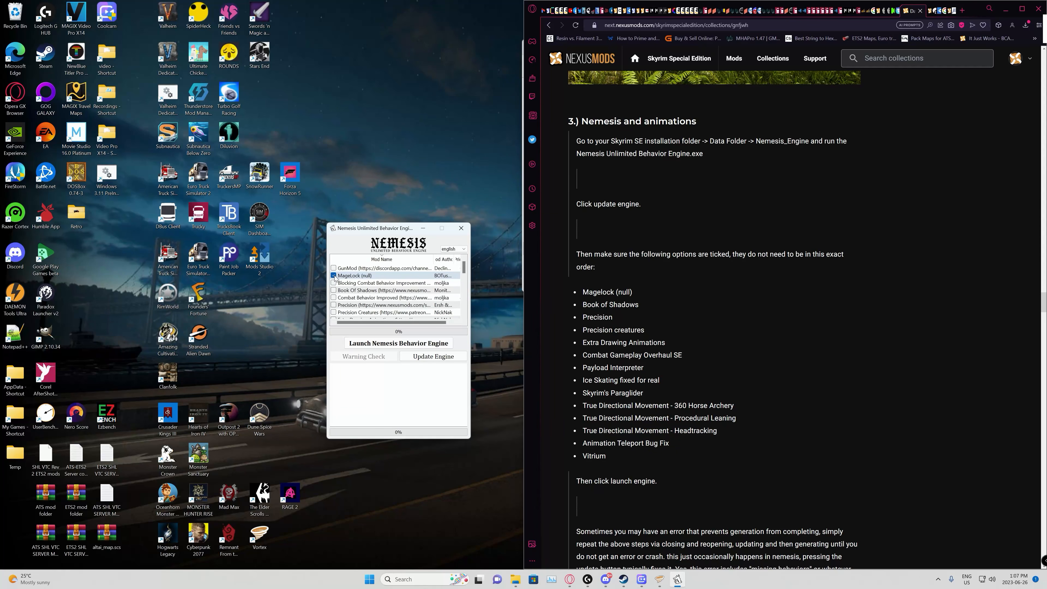
{"action": "left_click", "coordinate": [334, 291]}
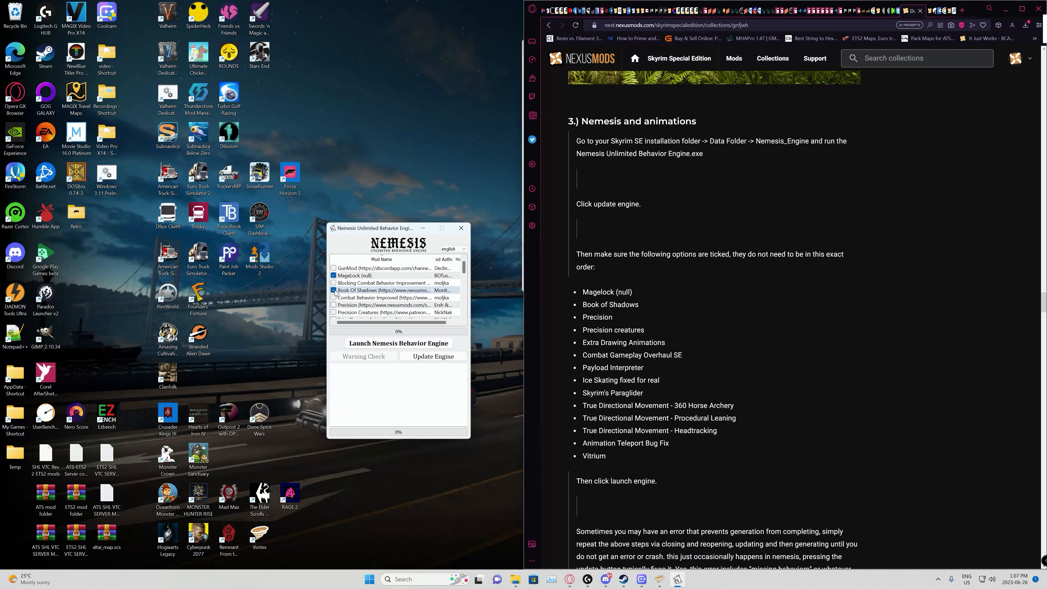
{"action": "left_click", "coordinate": [334, 305]}
{"action": "left_click", "coordinate": [335, 313]}
Step: Enable Extra Drawing Animations, Combat Gameplay Overhaul SE, Payload Interpreter and Ice skating fixed for real in the Nemesis mod list
{"action": "scroll", "coordinate": [344, 303], "scroll_direction": "down", "scroll_amount": 2}
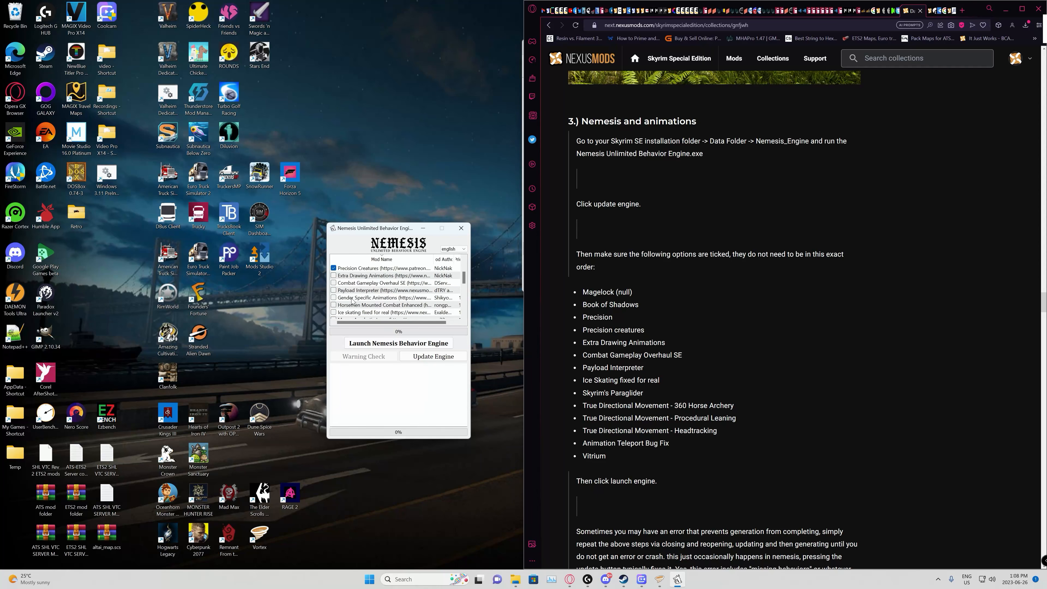
{"action": "left_click", "coordinate": [334, 275]}
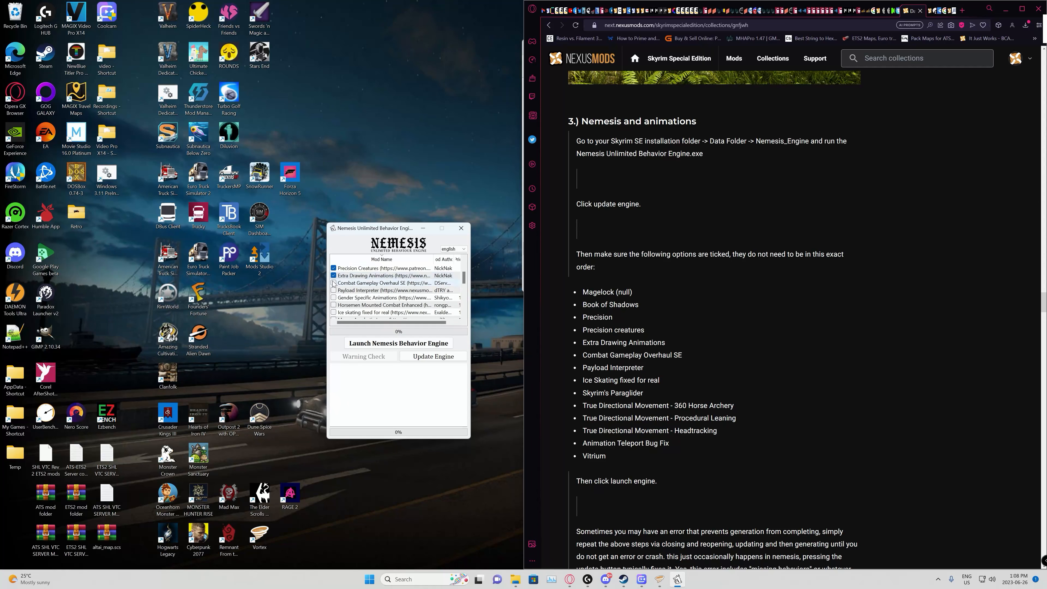
{"action": "left_click", "coordinate": [334, 290]}
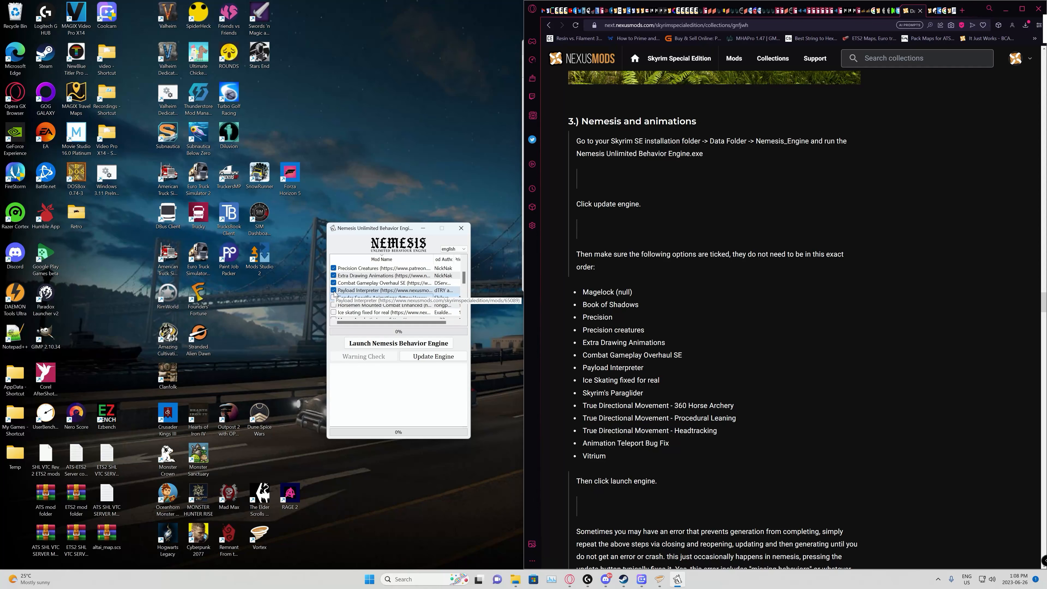
{"action": "left_click", "coordinate": [334, 312]}
Step: Enable Skyrim's Paraglider, Animation Teleport Bug Fix, Vitrium and True Directional Movement's 360 Horse Archery, Procedural Leaning and Headtracking in Nemesis
{"action": "scroll", "coordinate": [333, 301], "scroll_direction": "down", "scroll_amount": 2}
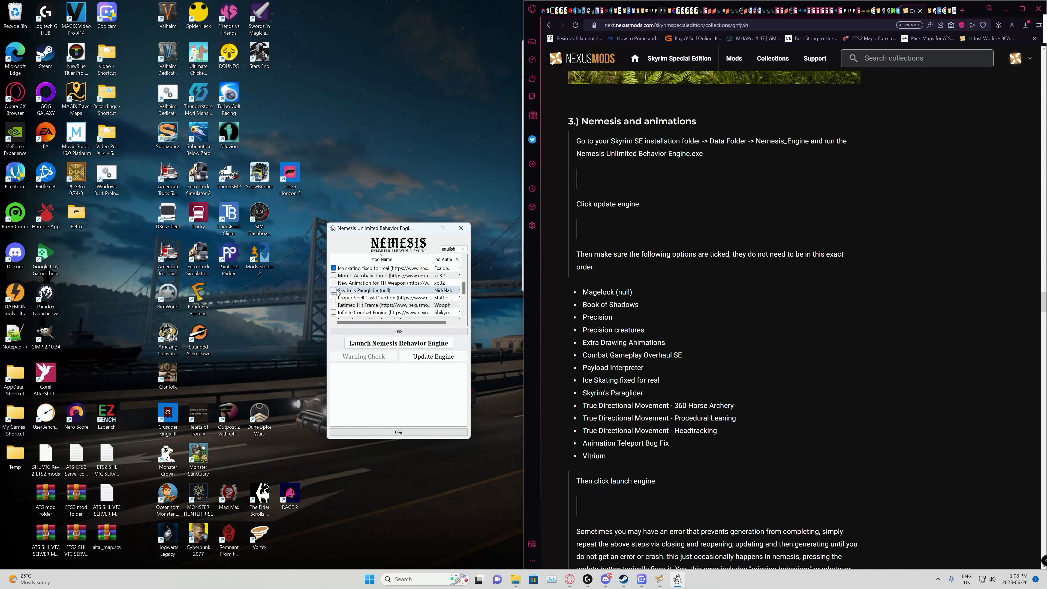
{"action": "left_click", "coordinate": [334, 290]}
{"action": "scroll", "coordinate": [335, 291], "scroll_direction": "down", "scroll_amount": 2}
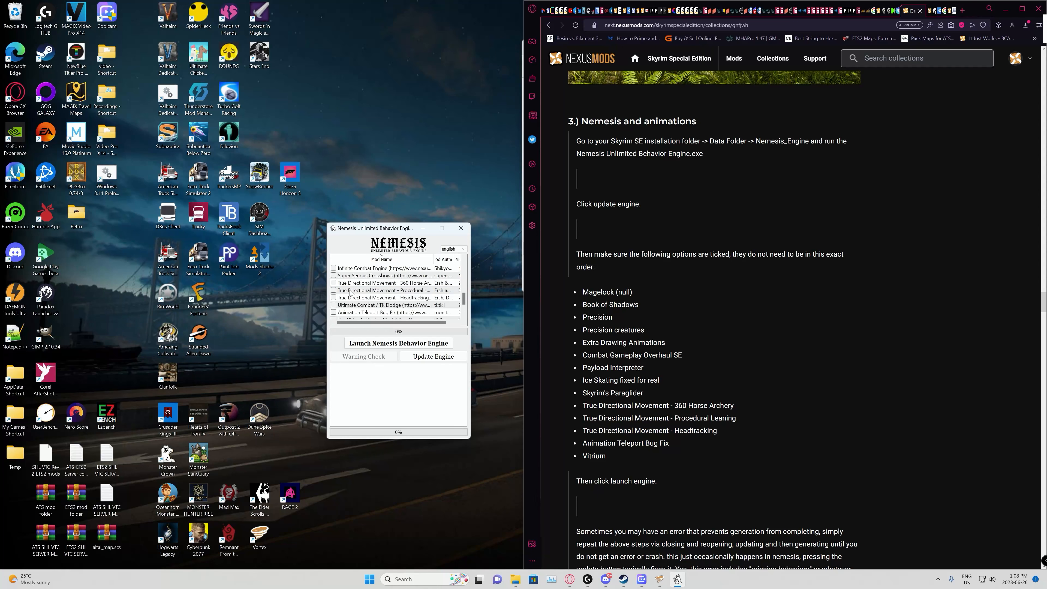
{"action": "left_click", "coordinate": [334, 284]}
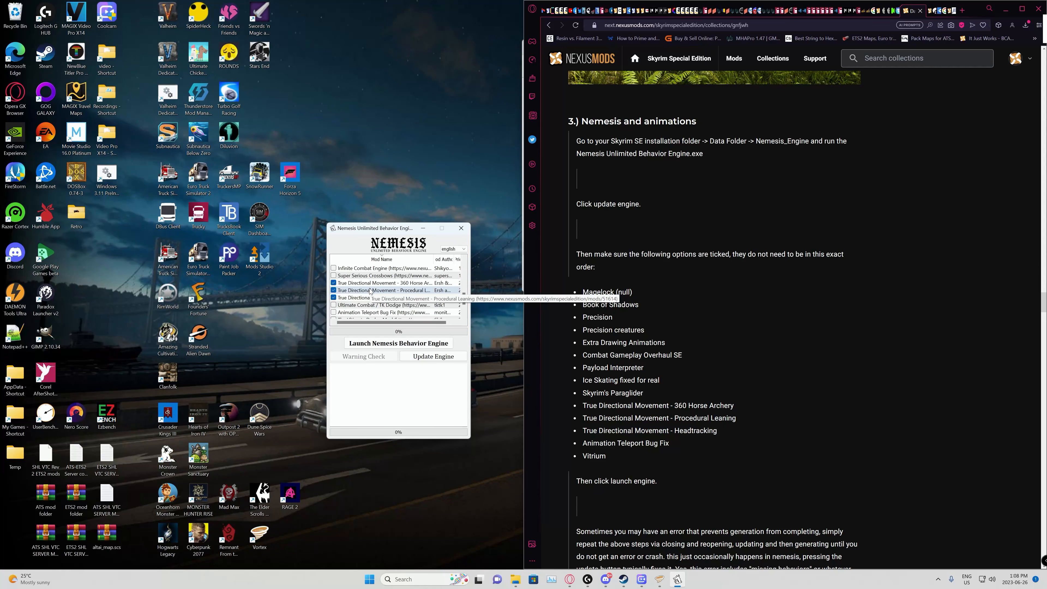
{"action": "scroll", "coordinate": [370, 291], "scroll_direction": "down", "scroll_amount": 2}
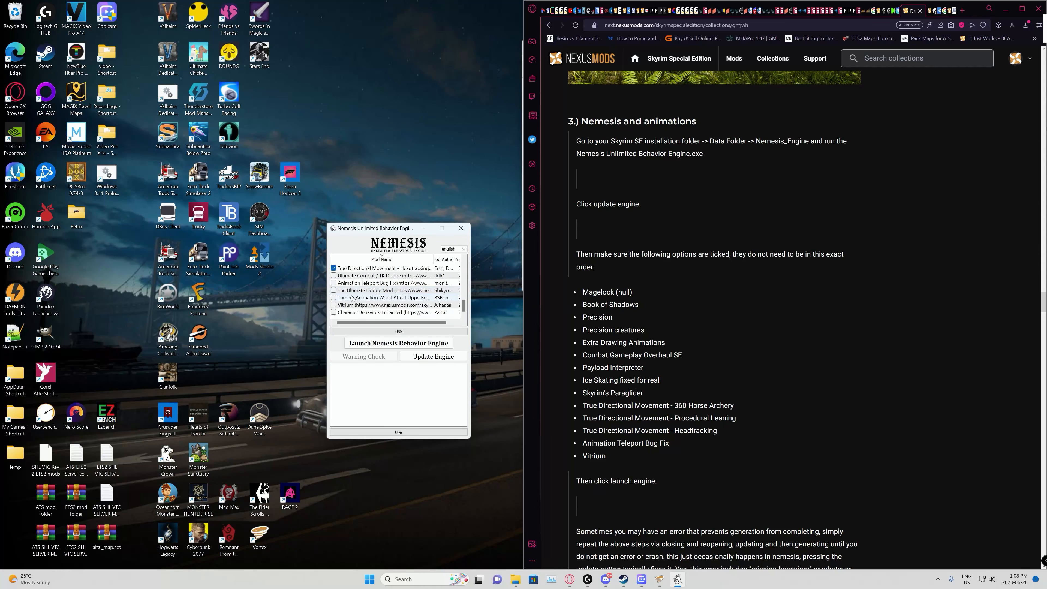
{"action": "left_click", "coordinate": [333, 283]}
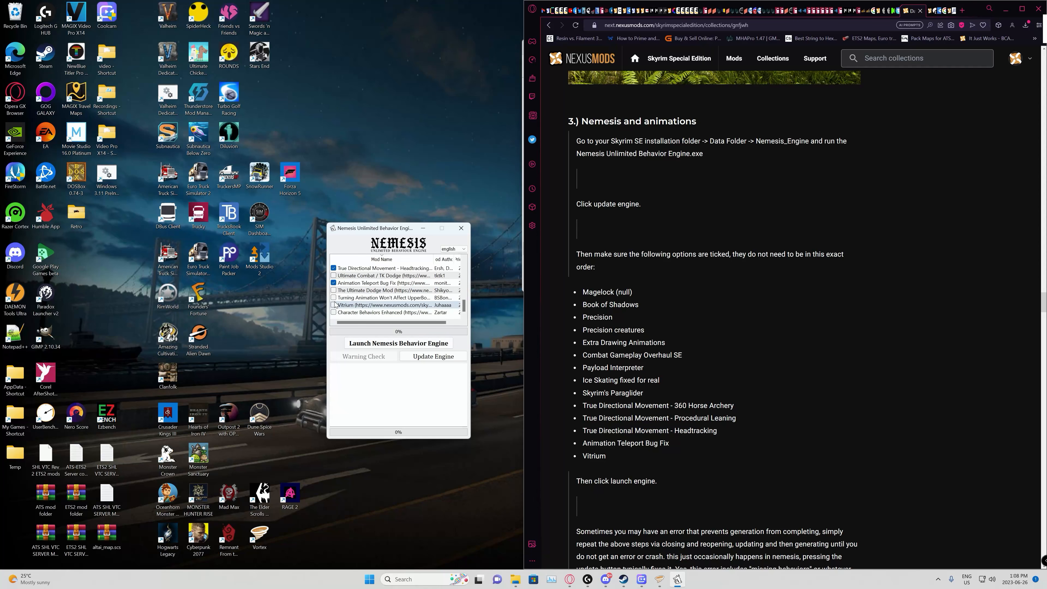
Step: Update the Nemesis engine and try to generate the behaviors for the enabled mods
{"action": "left_click", "coordinate": [434, 358]}
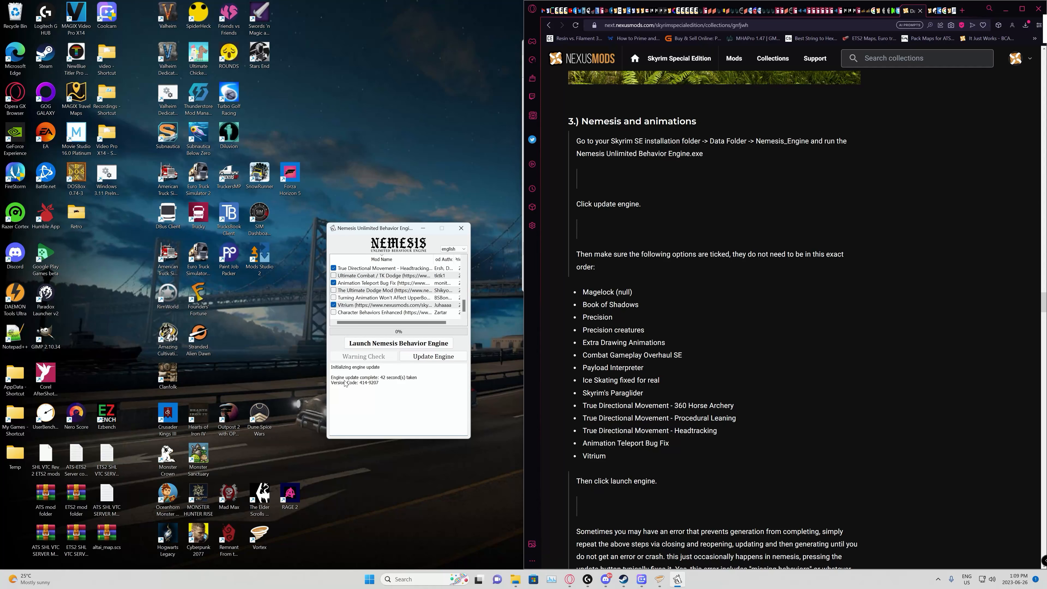
{"action": "left_click", "coordinate": [399, 344]}
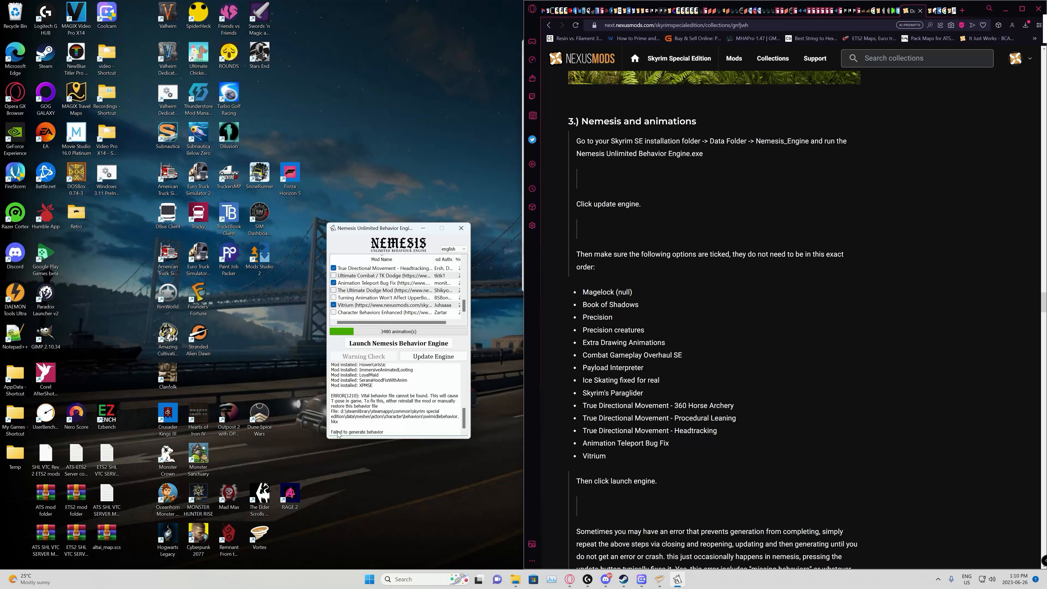
Step: Restart Nemesis Unlimited Behavior Engine from the Nemesis_Engine folder and try to generate the behaviors again
{"action": "left_click", "coordinate": [461, 229]}
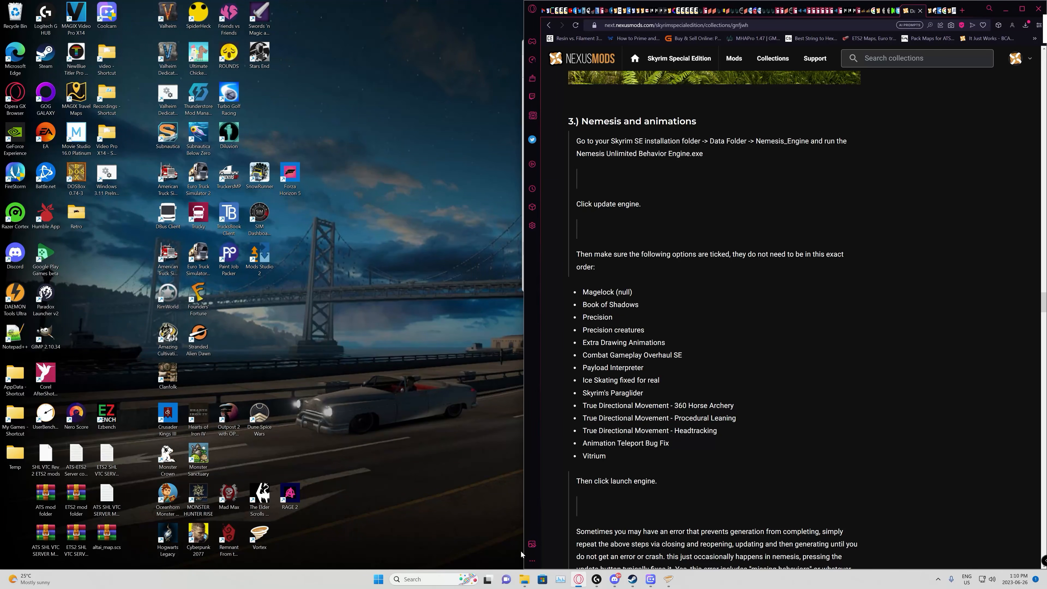
{"action": "mouse_move", "coordinate": [524, 580]}
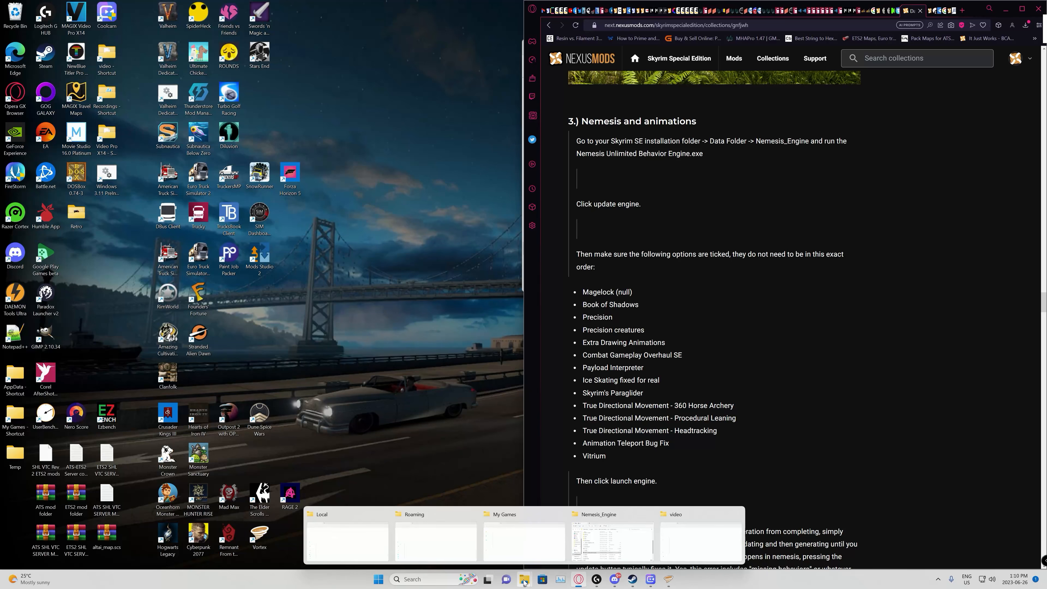
{"action": "left_click", "coordinate": [625, 548]}
{"action": "double_click", "coordinate": [600, 238]}
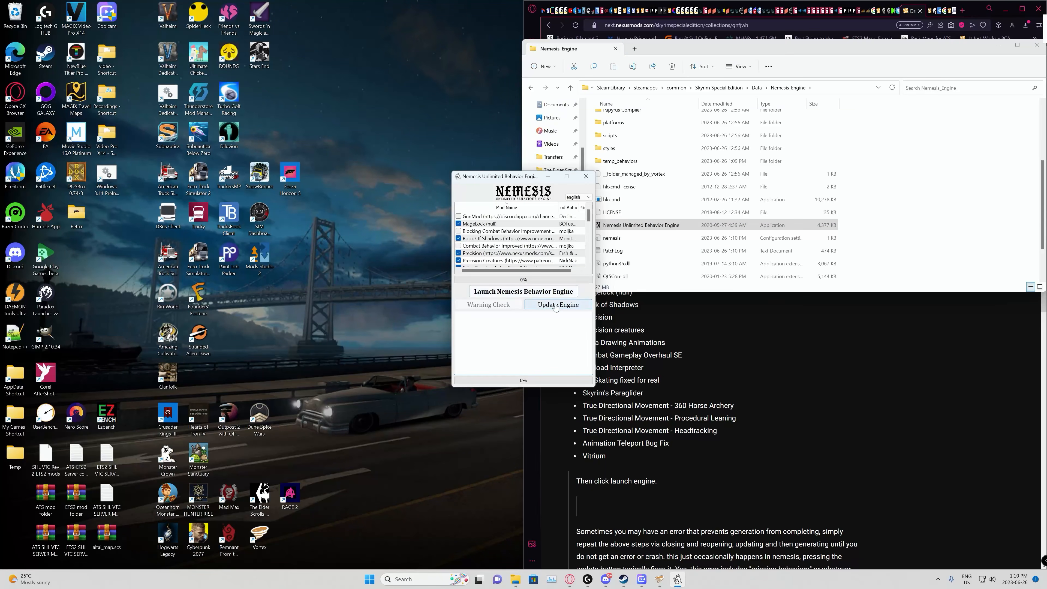
{"action": "left_click", "coordinate": [524, 292]}
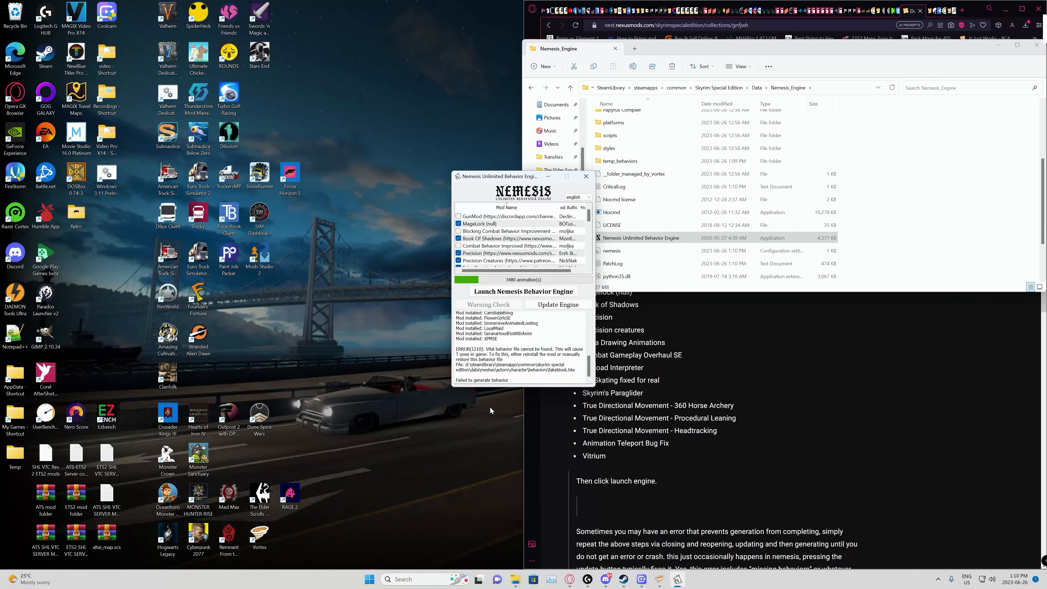
Step: Check the end of the Nemesis mod list, update the engine and try once more to generate the behaviors
{"action": "scroll", "coordinate": [510, 232], "scroll_direction": "down", "scroll_amount": 5}
{"action": "scroll", "coordinate": [511, 232], "scroll_direction": "down", "scroll_amount": 2}
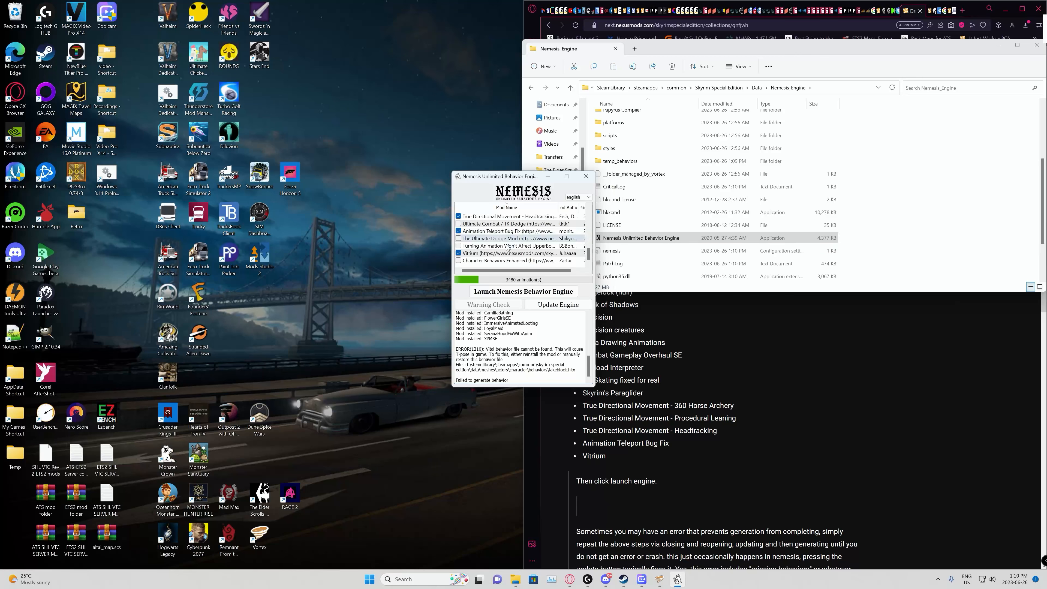
{"action": "left_click", "coordinate": [557, 305]}
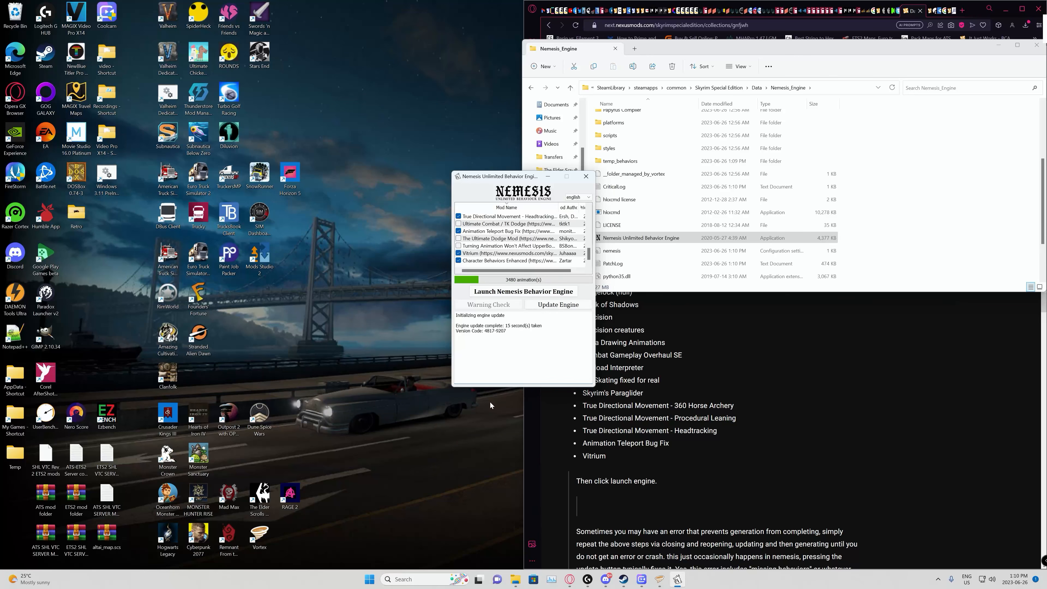
{"action": "left_click", "coordinate": [523, 292]}
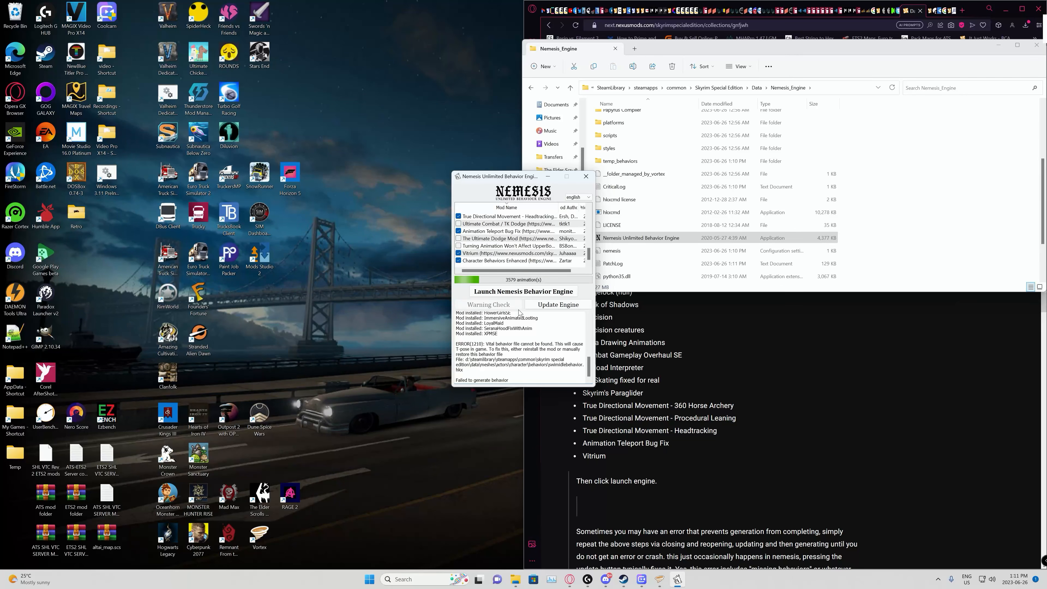
Step: Disable Character Behaviors Enhanced in Nemesis, update the engine and generate the behaviors, closing Nemesis and putting its folder away when done
{"action": "left_click", "coordinate": [458, 261]}
{"action": "left_click", "coordinate": [558, 305]}
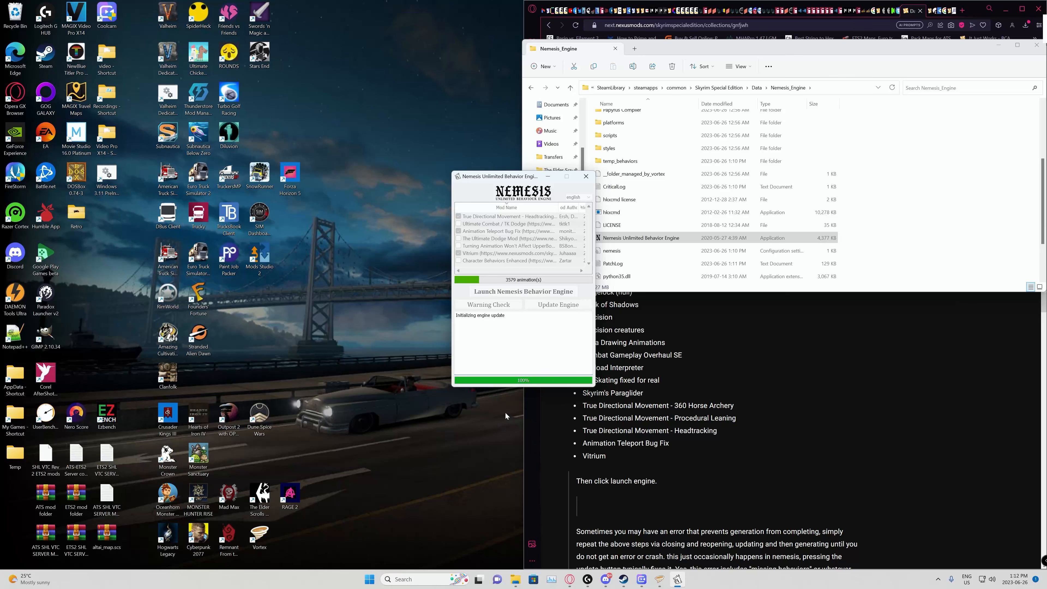
{"action": "left_click", "coordinate": [522, 290]}
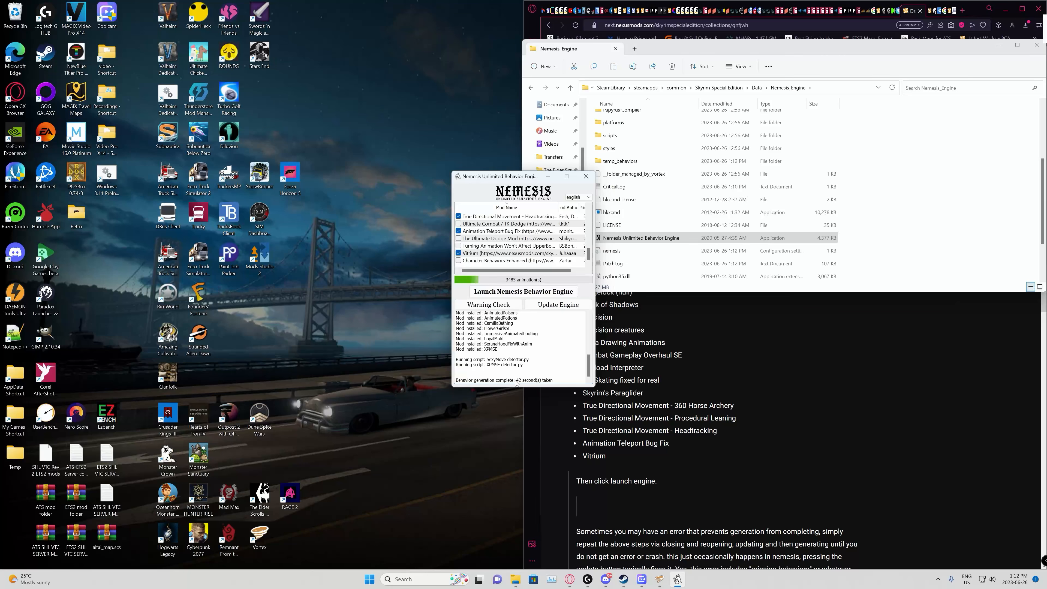
{"action": "left_click", "coordinate": [586, 177]}
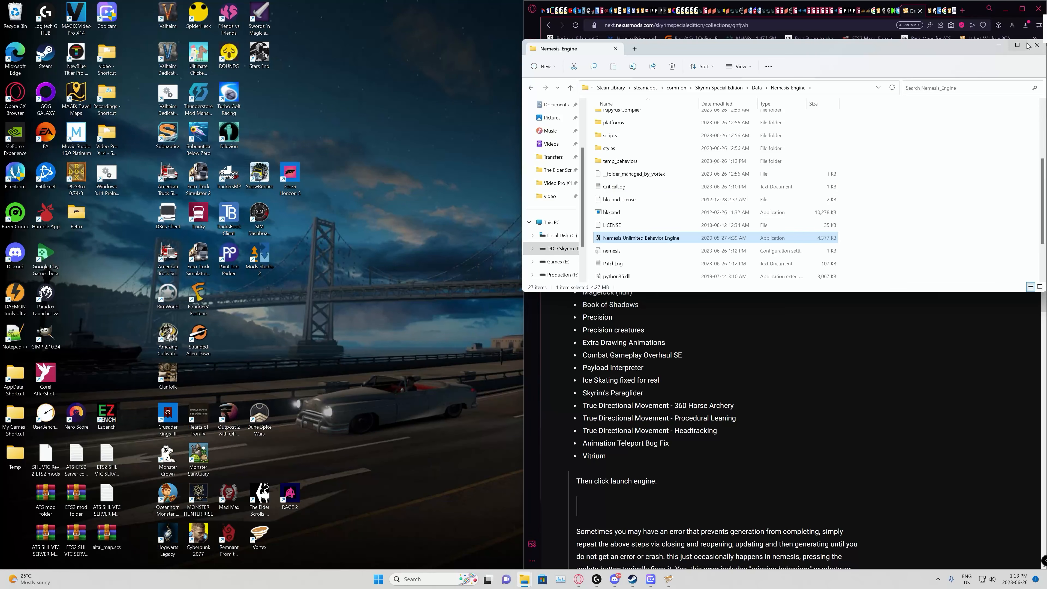
{"action": "left_click", "coordinate": [996, 46]}
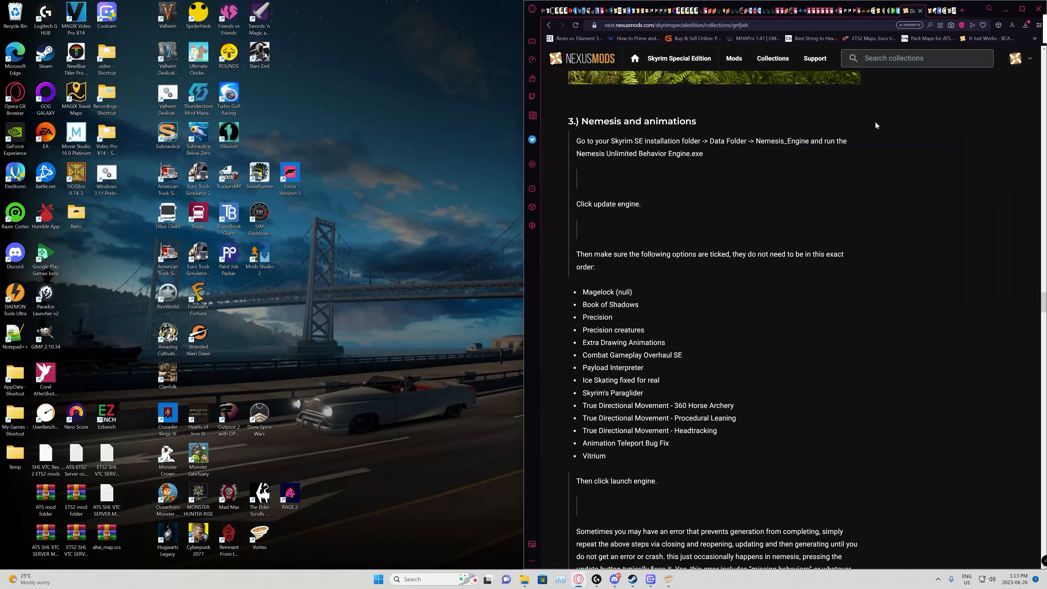
Step: Read the collection page's notes on Nemesis errors, installing an ENB preset and customizing game settings and resolution
{"action": "scroll", "coordinate": [711, 306], "scroll_direction": "down", "scroll_amount": 5}
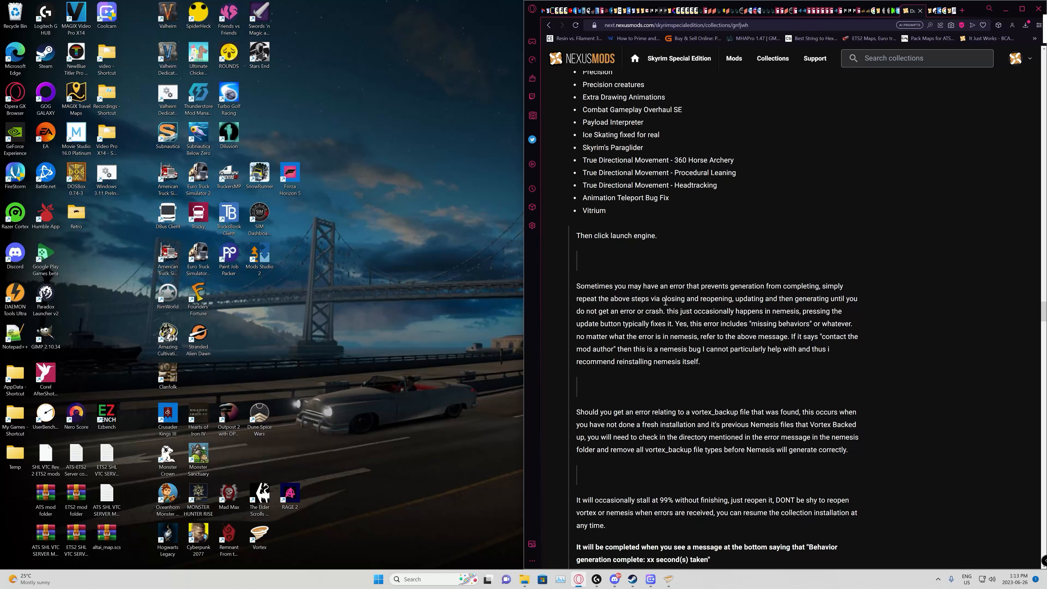
{"action": "scroll", "coordinate": [668, 301], "scroll_direction": "down", "scroll_amount": 3}
{"action": "scroll", "coordinate": [668, 293], "scroll_direction": "down", "scroll_amount": 2}
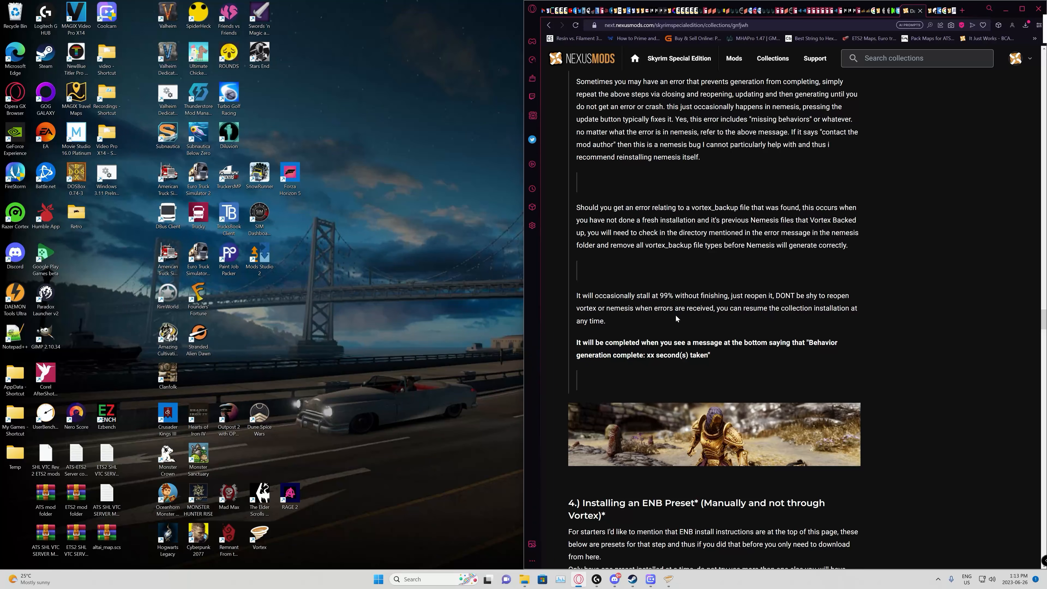
{"action": "scroll", "coordinate": [671, 319], "scroll_direction": "down", "scroll_amount": 1}
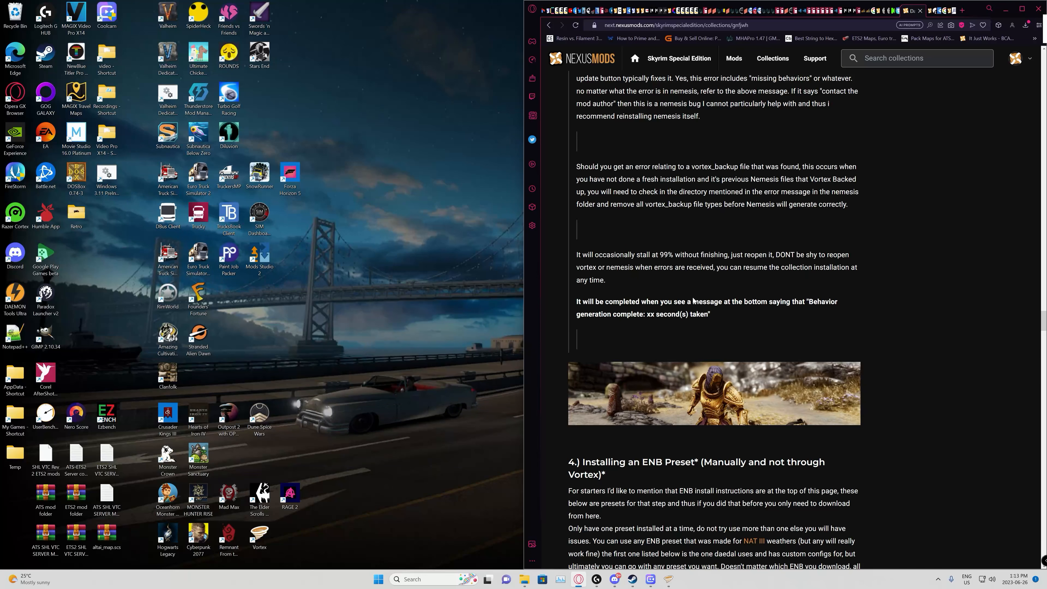
{"action": "scroll", "coordinate": [701, 293], "scroll_direction": "down", "scroll_amount": 4}
{"action": "scroll", "coordinate": [701, 290], "scroll_direction": "down", "scroll_amount": 2}
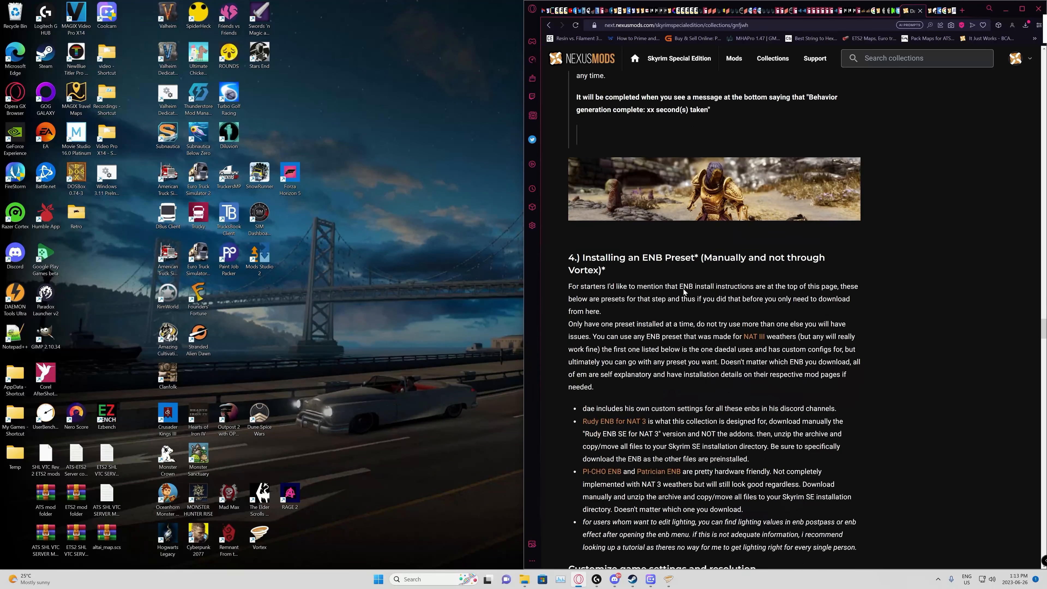
{"action": "scroll", "coordinate": [620, 269], "scroll_direction": "down", "scroll_amount": 2}
{"action": "scroll", "coordinate": [646, 270], "scroll_direction": "down", "scroll_amount": 1}
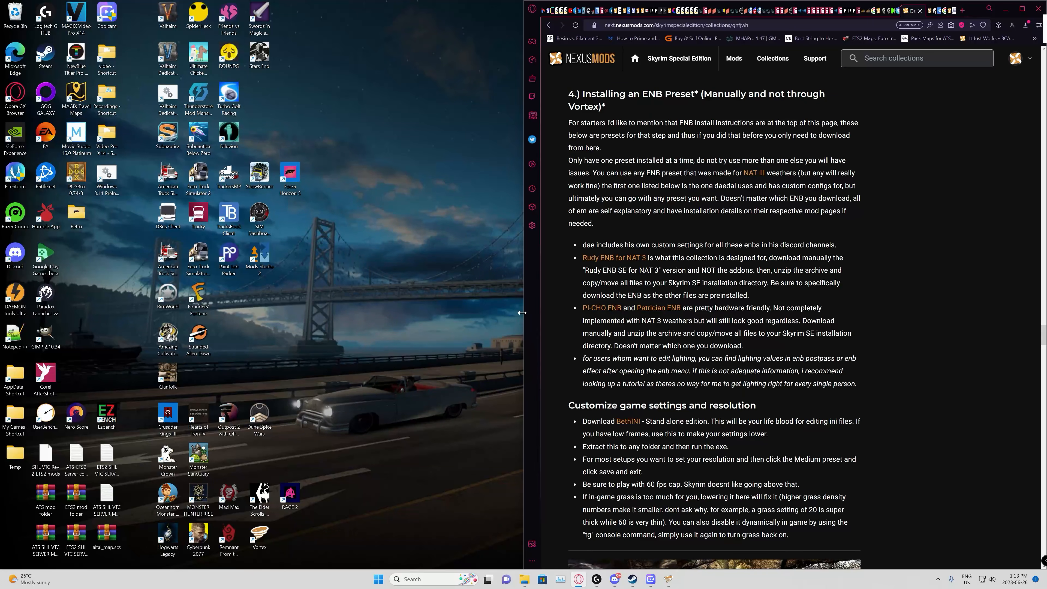
Step: Look in the DDD2 Off-site Files folder inside Transfers on the Production (F:) drive
{"action": "mouse_move", "coordinate": [525, 580]}
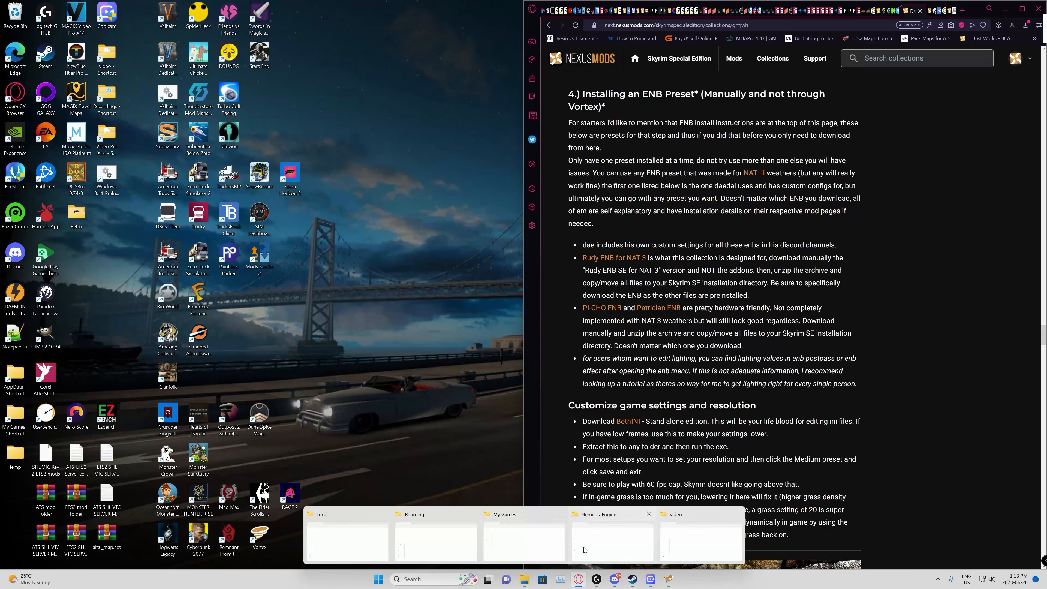
{"action": "left_click", "coordinate": [611, 549]}
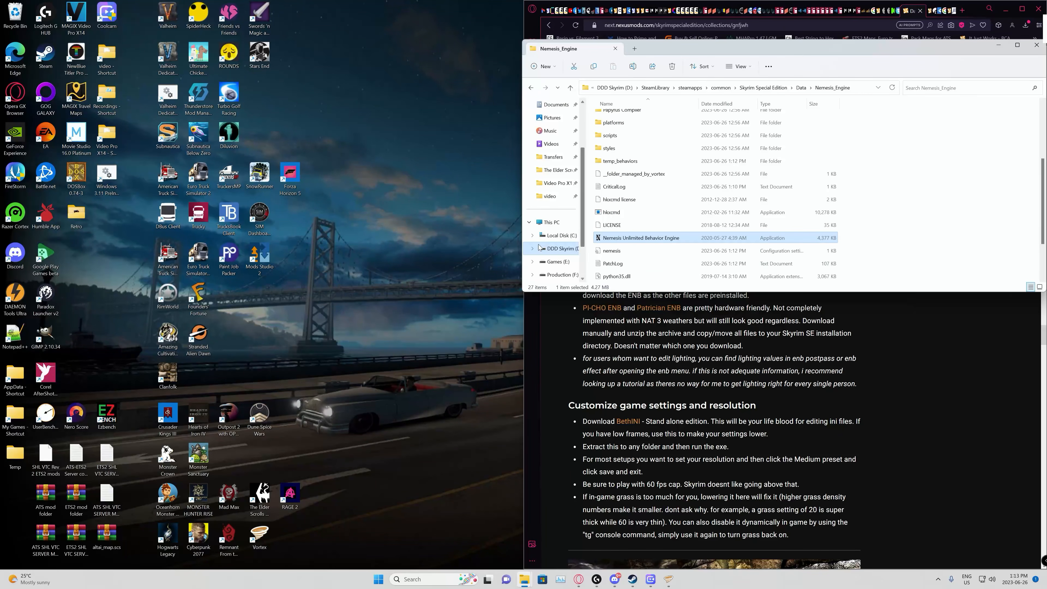
{"action": "scroll", "coordinate": [546, 248], "scroll_direction": "down", "scroll_amount": 1}
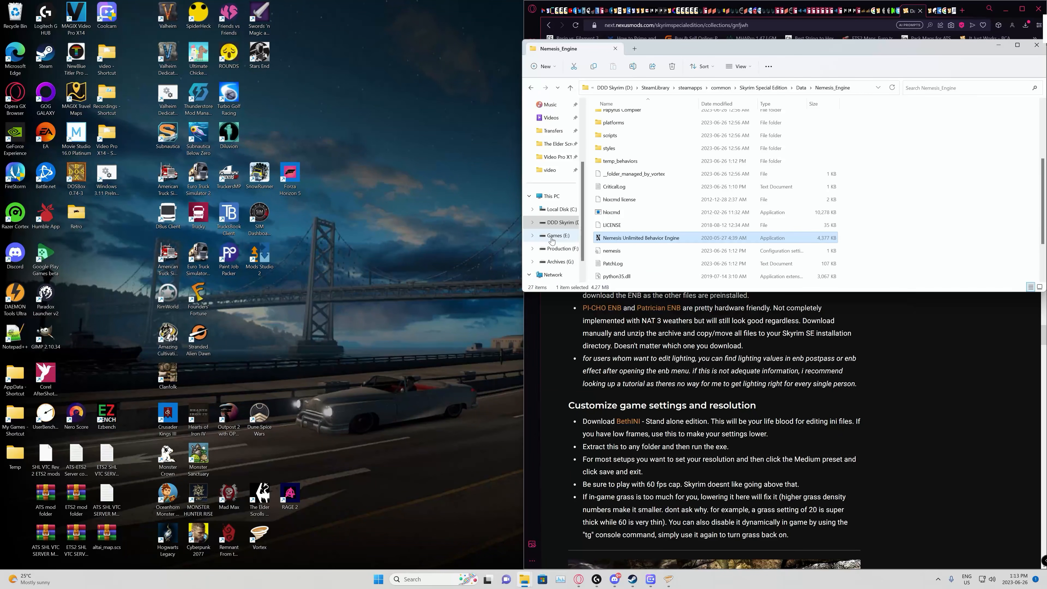
{"action": "left_click", "coordinate": [557, 248]}
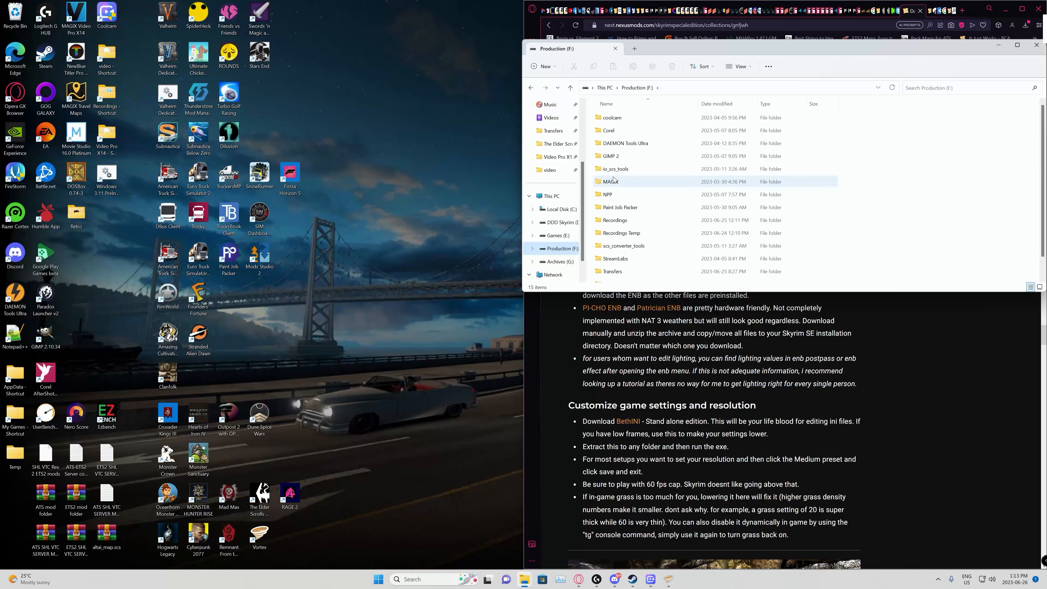
{"action": "scroll", "coordinate": [615, 181], "scroll_direction": "down", "scroll_amount": 1}
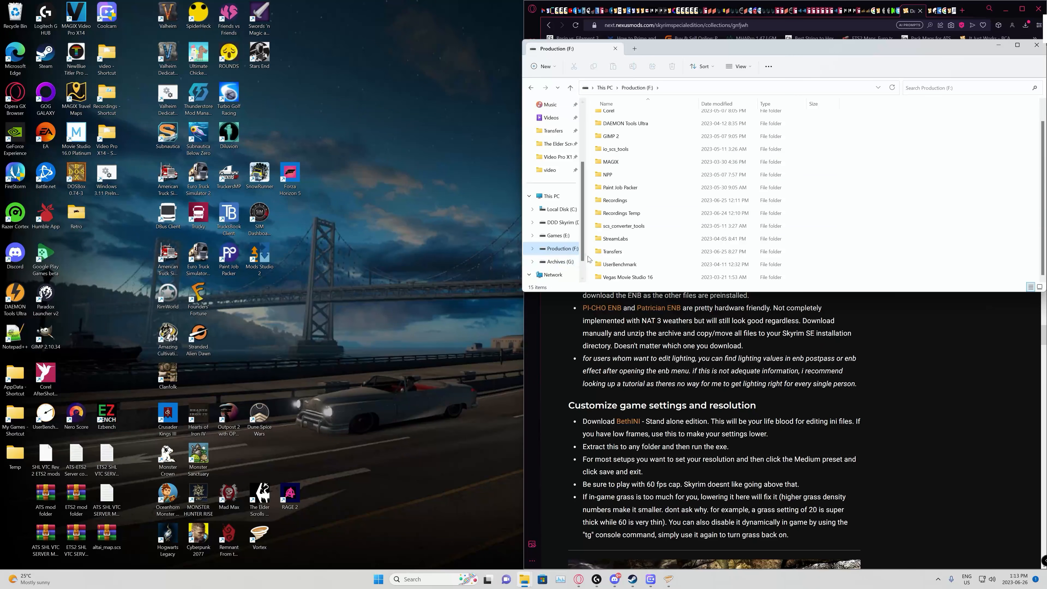
{"action": "double_click", "coordinate": [613, 251]}
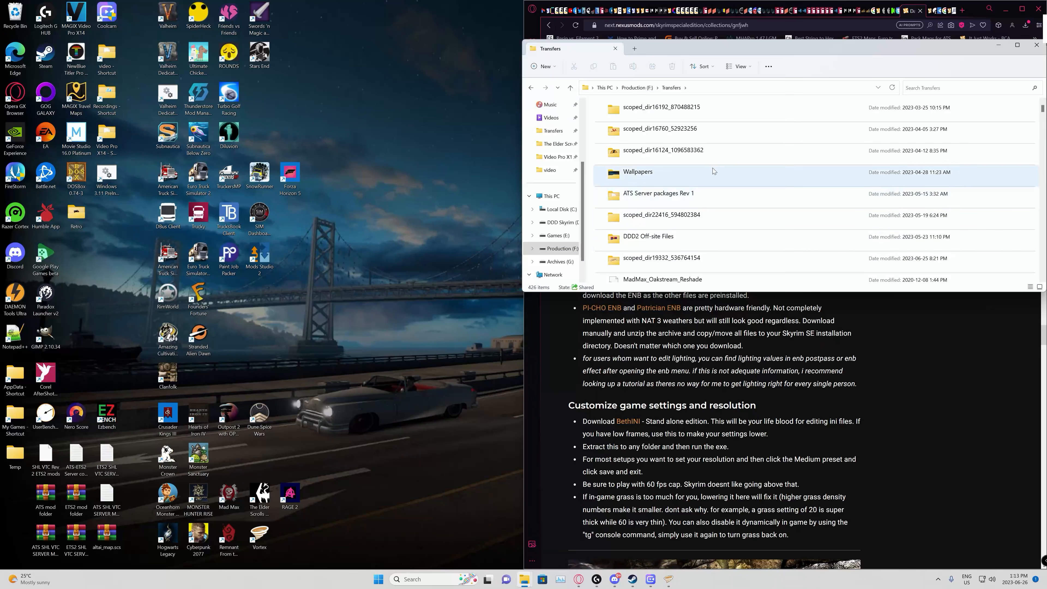
{"action": "double_click", "coordinate": [679, 239]}
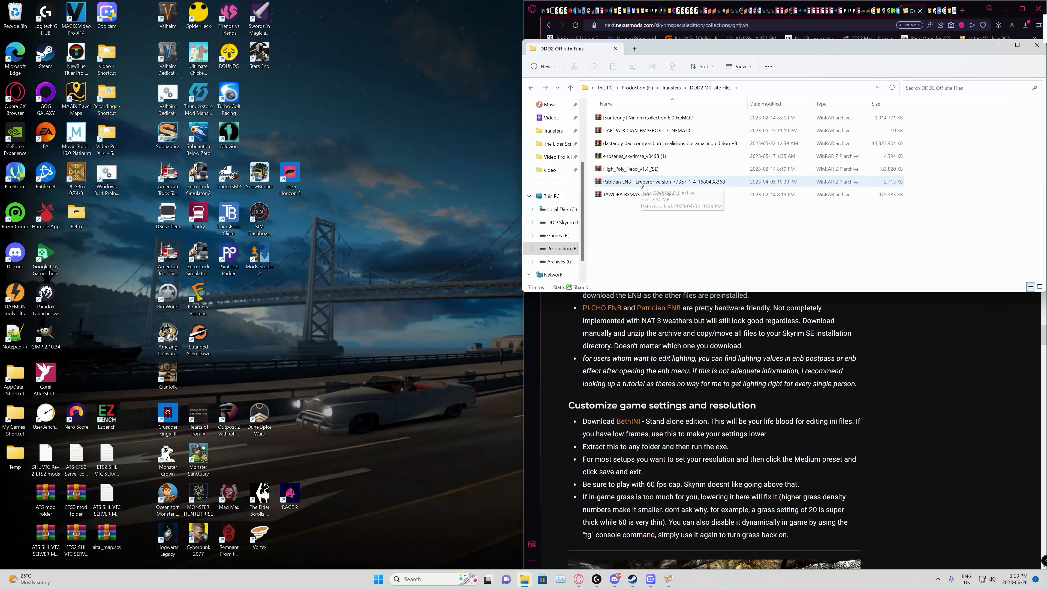
Step: Look through the Transfers folder on the Production (F:) drive for the ENB preset archive
{"action": "left_click", "coordinate": [571, 88]}
{"action": "scroll", "coordinate": [684, 141], "scroll_direction": "down", "scroll_amount": 5}
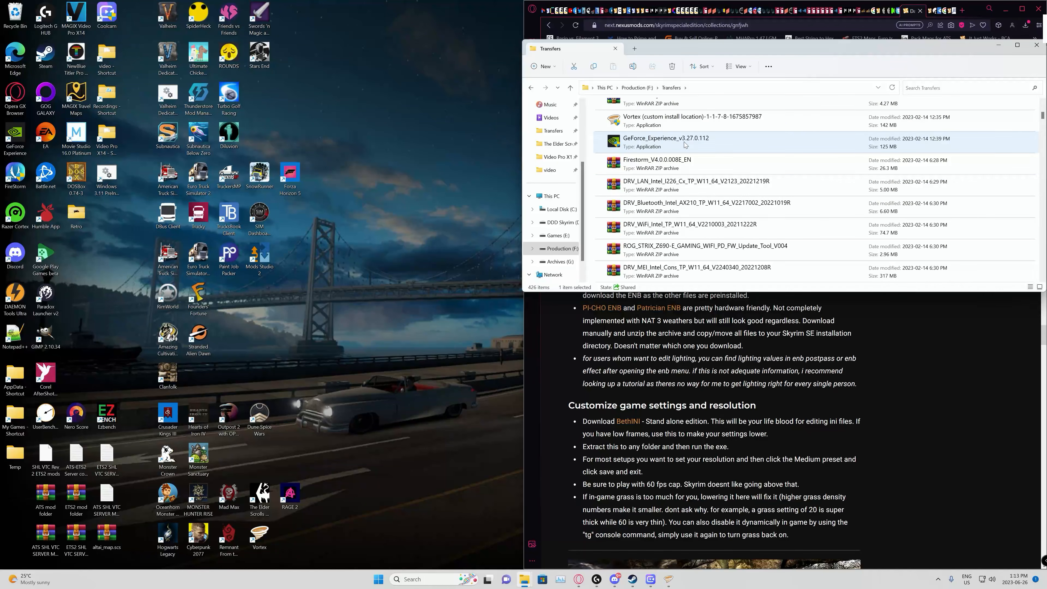
{"action": "scroll", "coordinate": [684, 143], "scroll_direction": "down", "scroll_amount": 10}
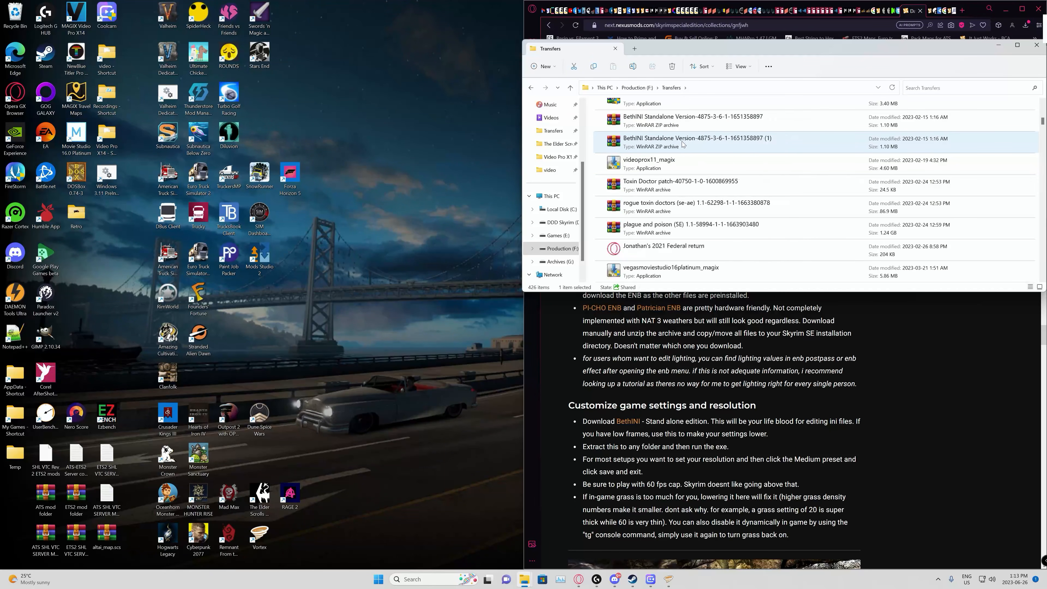
{"action": "scroll", "coordinate": [678, 145], "scroll_direction": "down", "scroll_amount": 2}
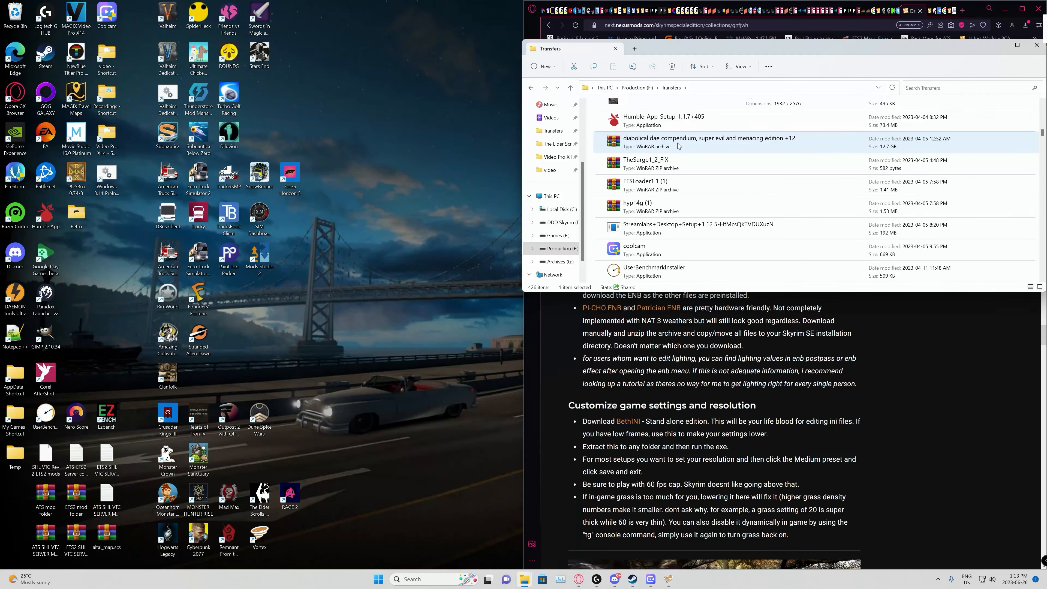
{"action": "scroll", "coordinate": [678, 145], "scroll_direction": "down", "scroll_amount": 3}
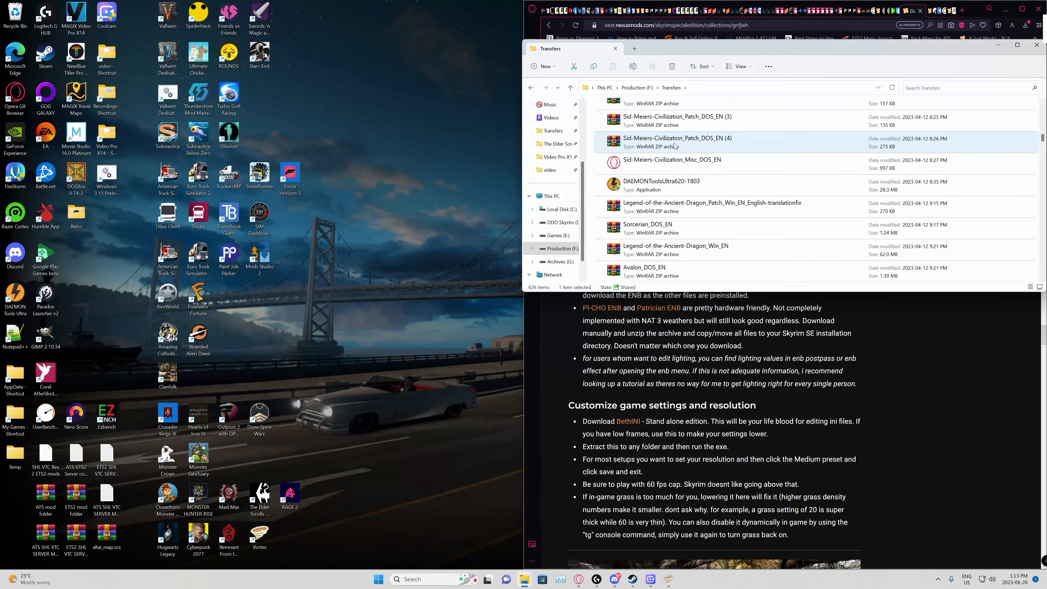
{"action": "scroll", "coordinate": [674, 145], "scroll_direction": "down", "scroll_amount": 2}
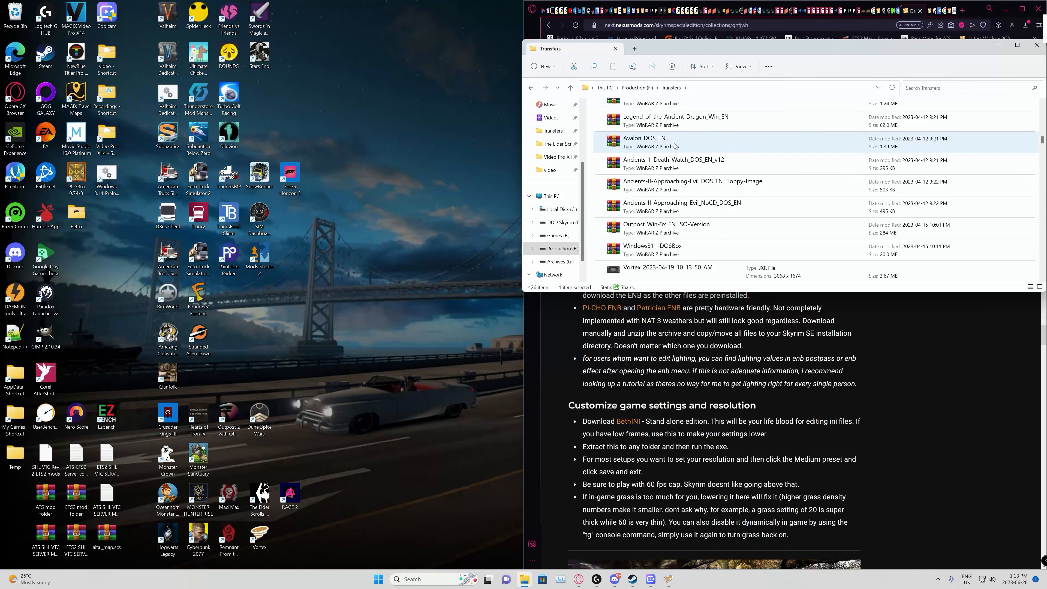
{"action": "scroll", "coordinate": [674, 145], "scroll_direction": "down", "scroll_amount": 8}
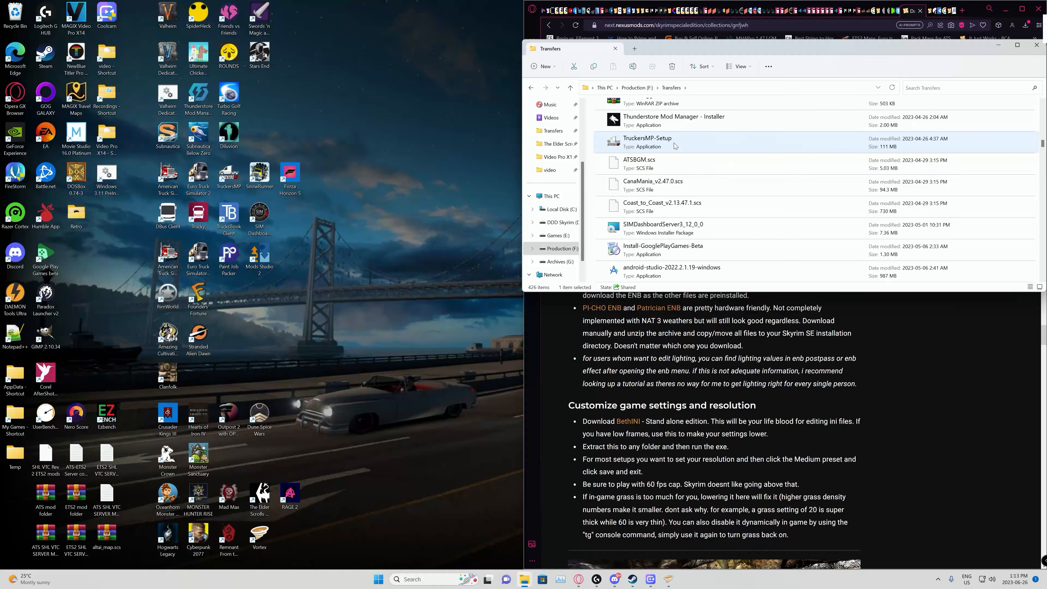
{"action": "scroll", "coordinate": [674, 143], "scroll_direction": "down", "scroll_amount": 3}
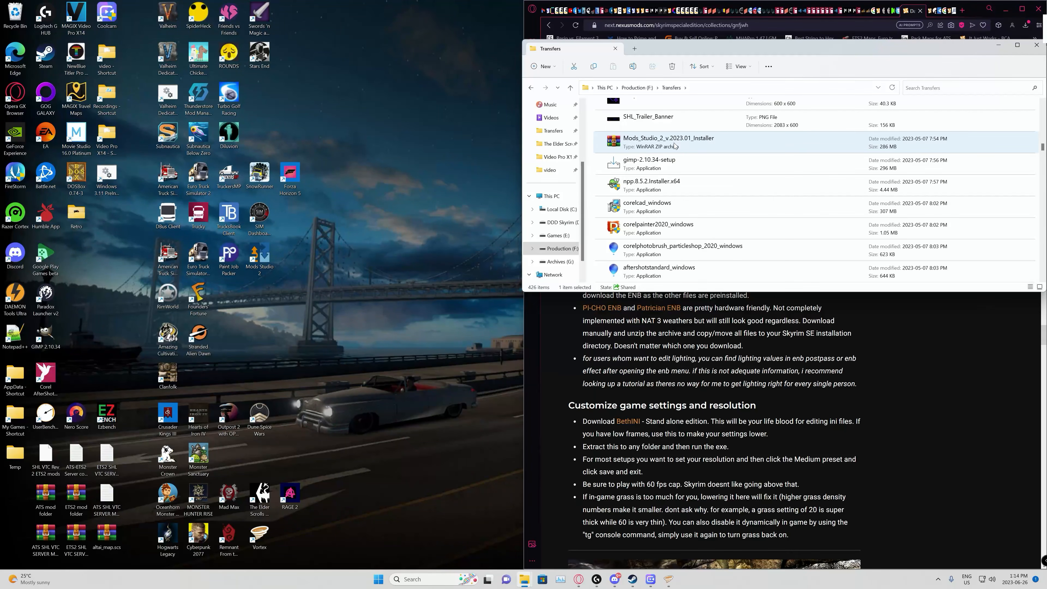
{"action": "scroll", "coordinate": [674, 145], "scroll_direction": "down", "scroll_amount": 6}
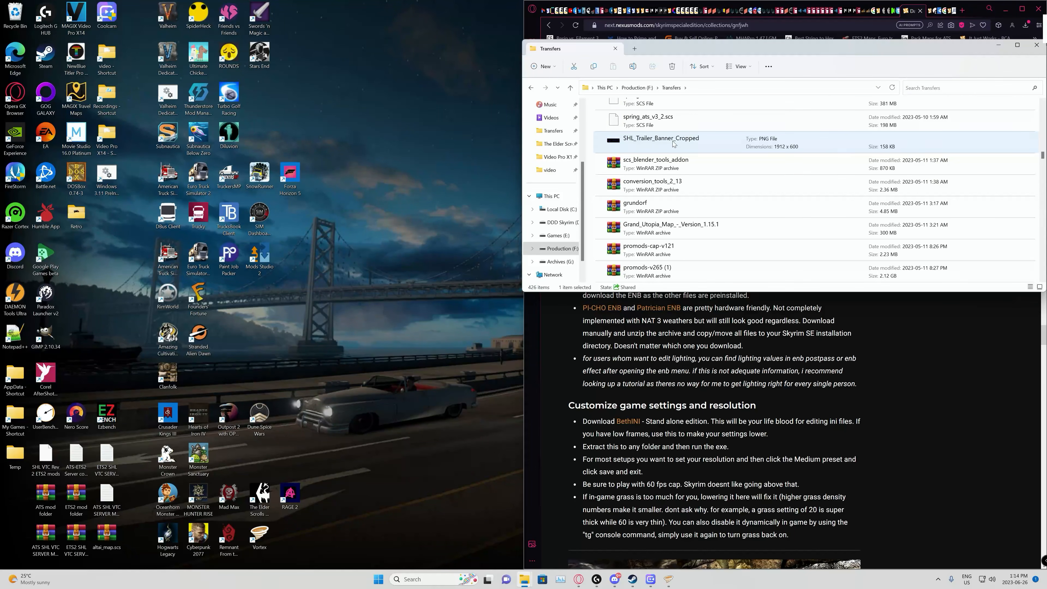
{"action": "scroll", "coordinate": [674, 144], "scroll_direction": "down", "scroll_amount": 8}
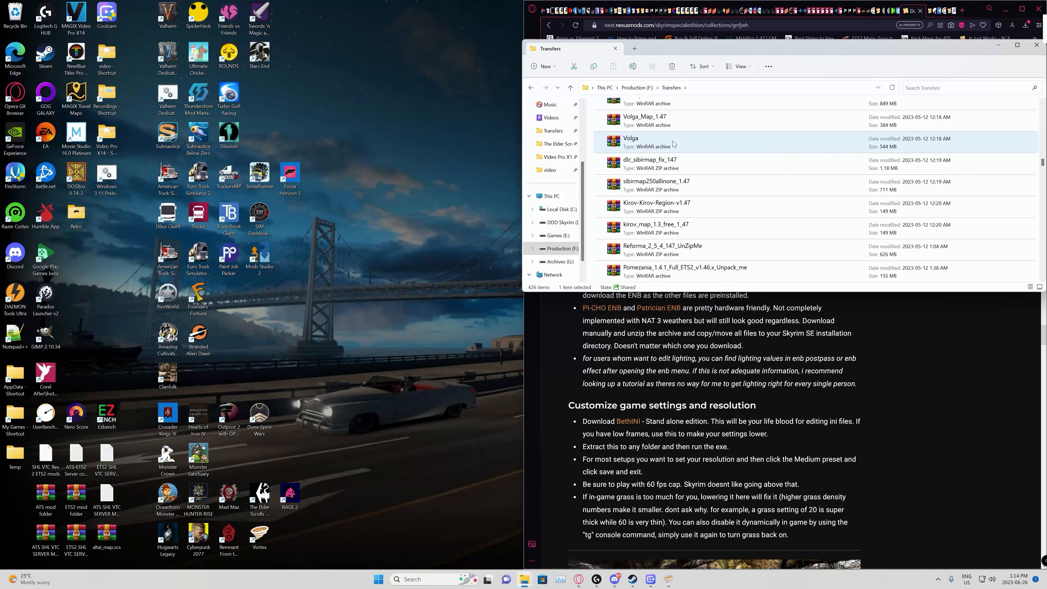
{"action": "scroll", "coordinate": [673, 143], "scroll_direction": "down", "scroll_amount": 5}
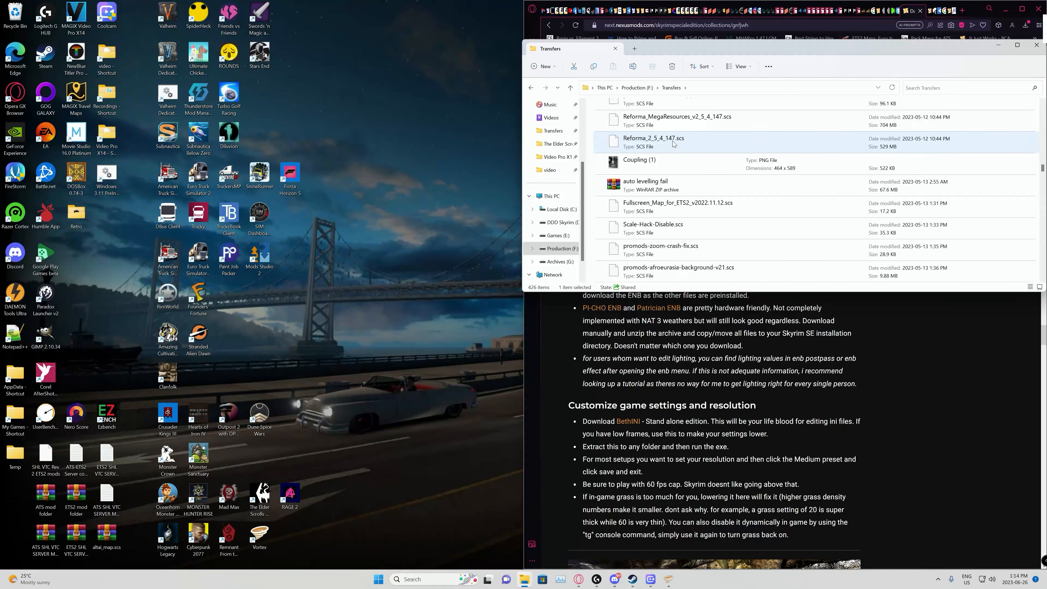
{"action": "scroll", "coordinate": [673, 143], "scroll_direction": "down", "scroll_amount": 6}
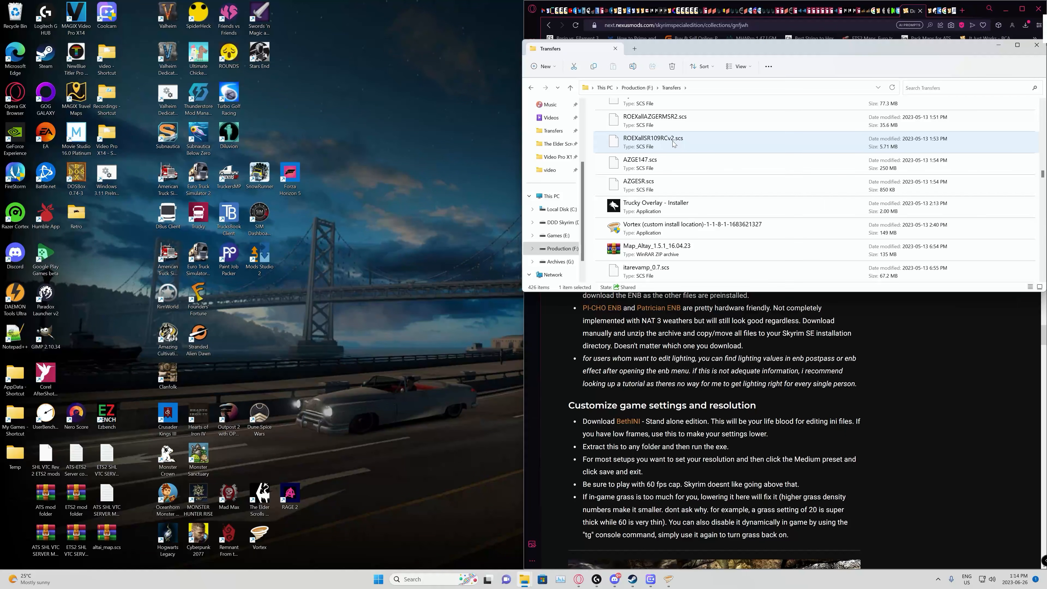
{"action": "scroll", "coordinate": [677, 165], "scroll_direction": "down", "scroll_amount": 2}
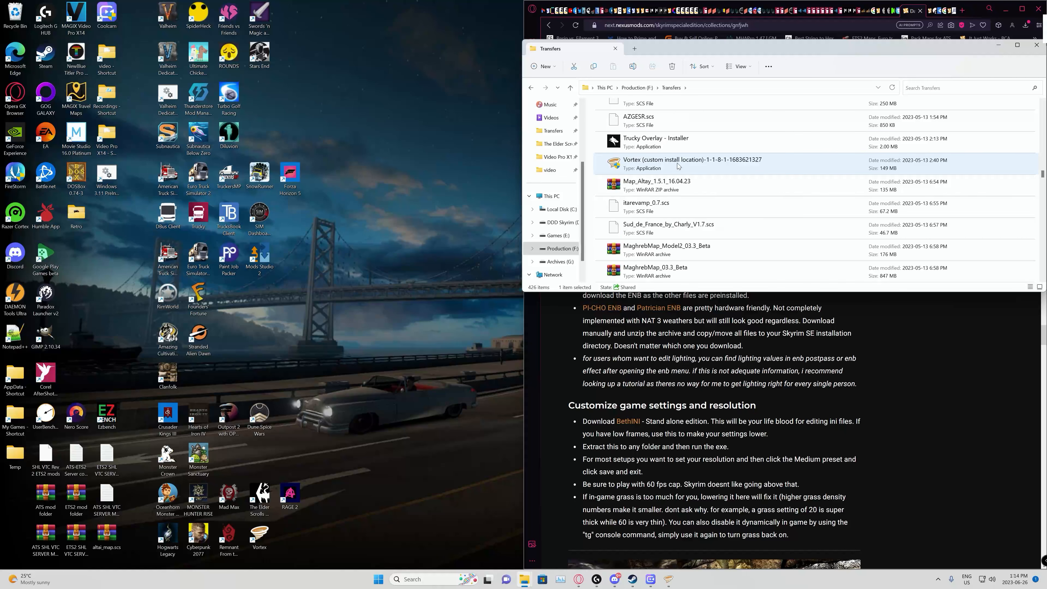
{"action": "scroll", "coordinate": [678, 166], "scroll_direction": "down", "scroll_amount": 3}
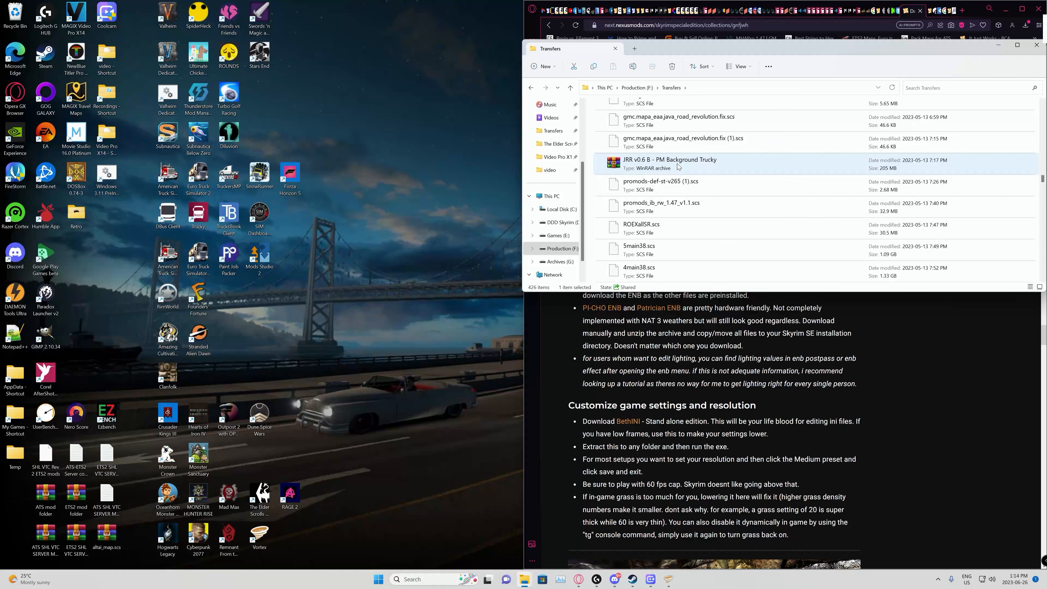
{"action": "scroll", "coordinate": [679, 166], "scroll_direction": "down", "scroll_amount": 6}
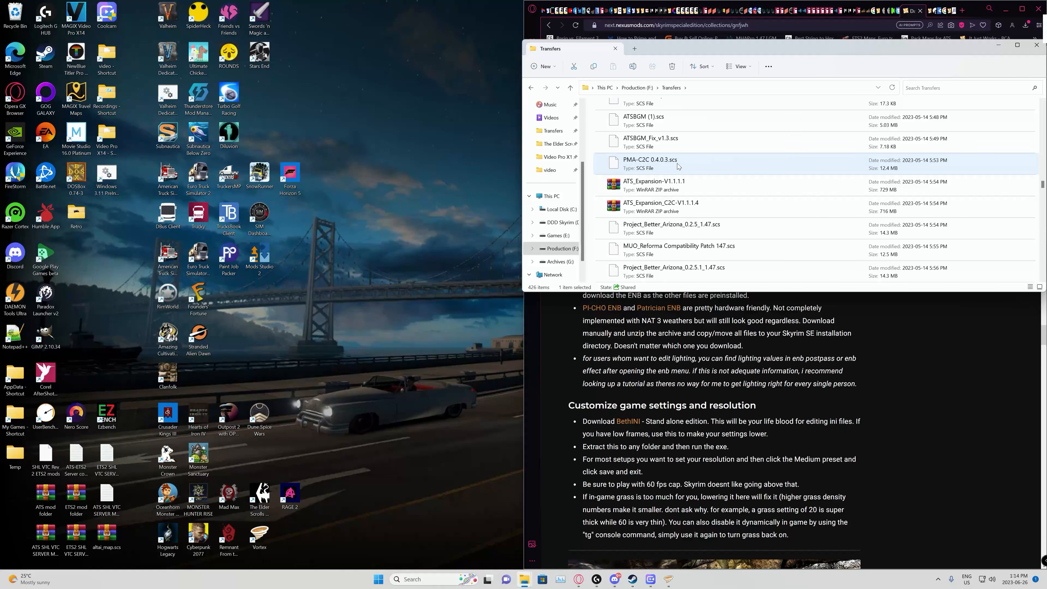
{"action": "scroll", "coordinate": [674, 165], "scroll_direction": "down", "scroll_amount": 3}
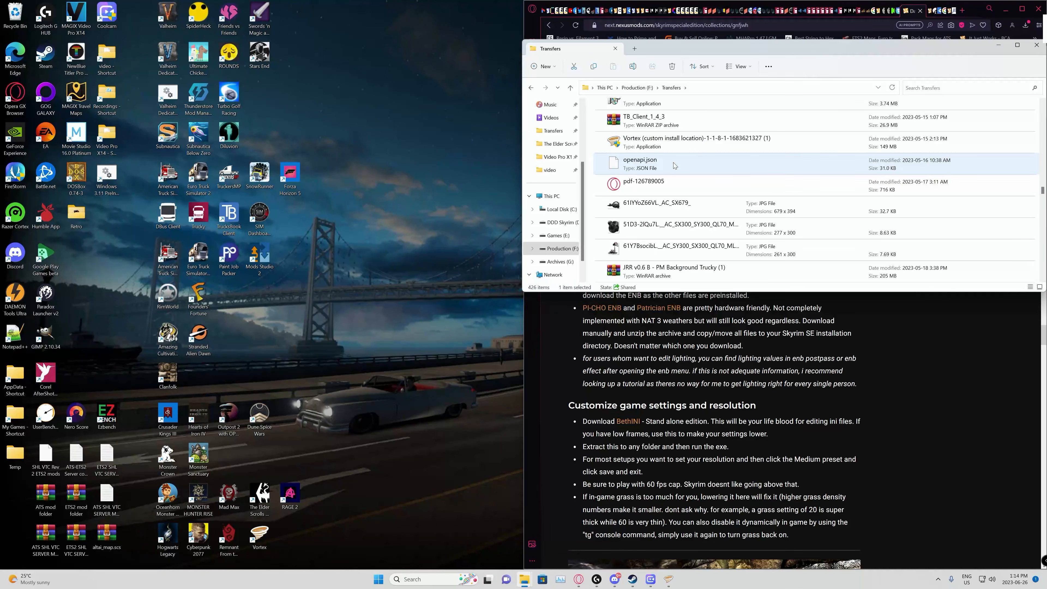
{"action": "scroll", "coordinate": [673, 162], "scroll_direction": "down", "scroll_amount": 1}
{"action": "scroll", "coordinate": [675, 165], "scroll_direction": "down", "scroll_amount": 2}
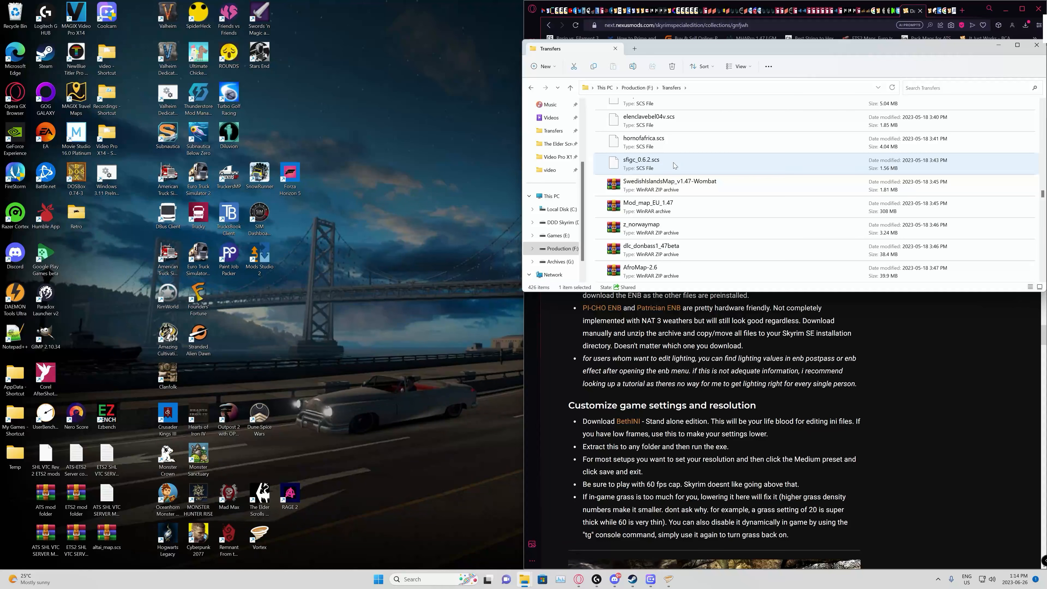
{"action": "scroll", "coordinate": [675, 165], "scroll_direction": "down", "scroll_amount": 5}
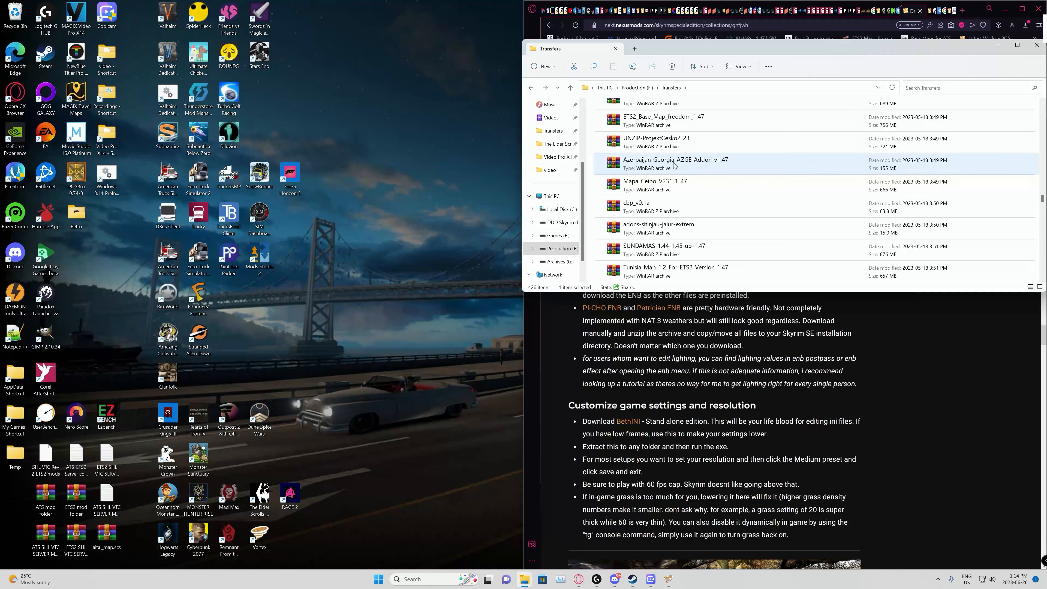
{"action": "scroll", "coordinate": [674, 164], "scroll_direction": "down", "scroll_amount": 4}
{"action": "scroll", "coordinate": [674, 165], "scroll_direction": "down", "scroll_amount": 3}
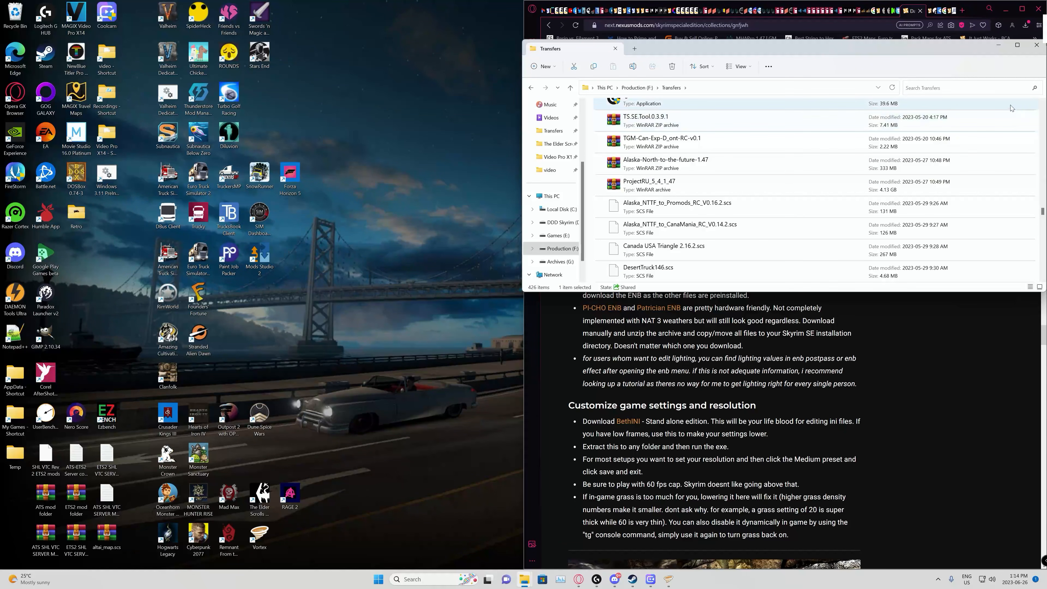
Step: Search the Transfers folder for "enb" and open the Rudy ENB SE for NAT 3 archive in WinRAR, dismissing the license reminder
{"action": "left_click", "coordinate": [945, 91]}
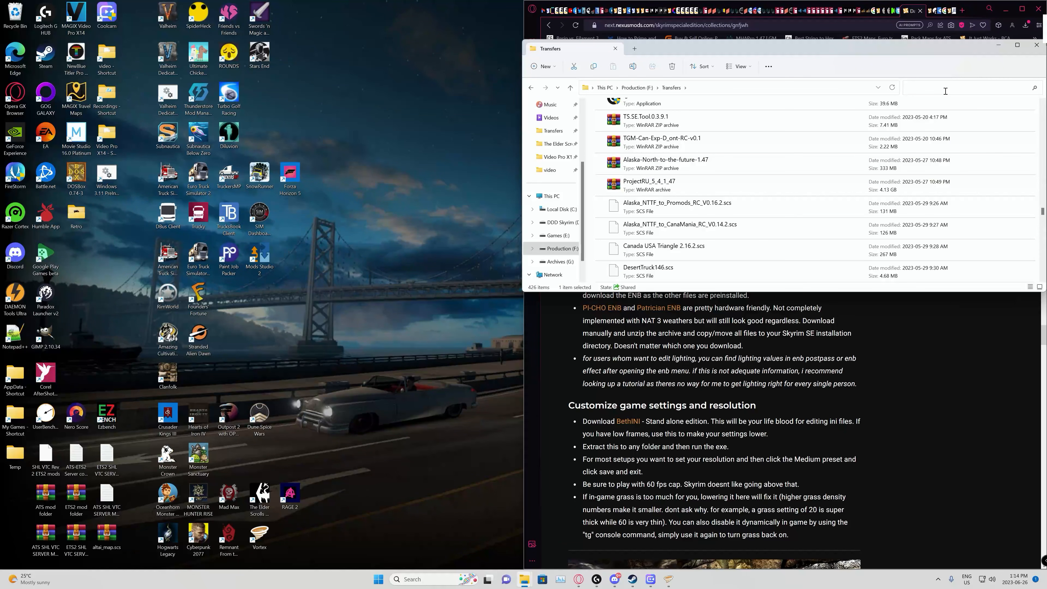
{"action": "type", "text": "enb"}
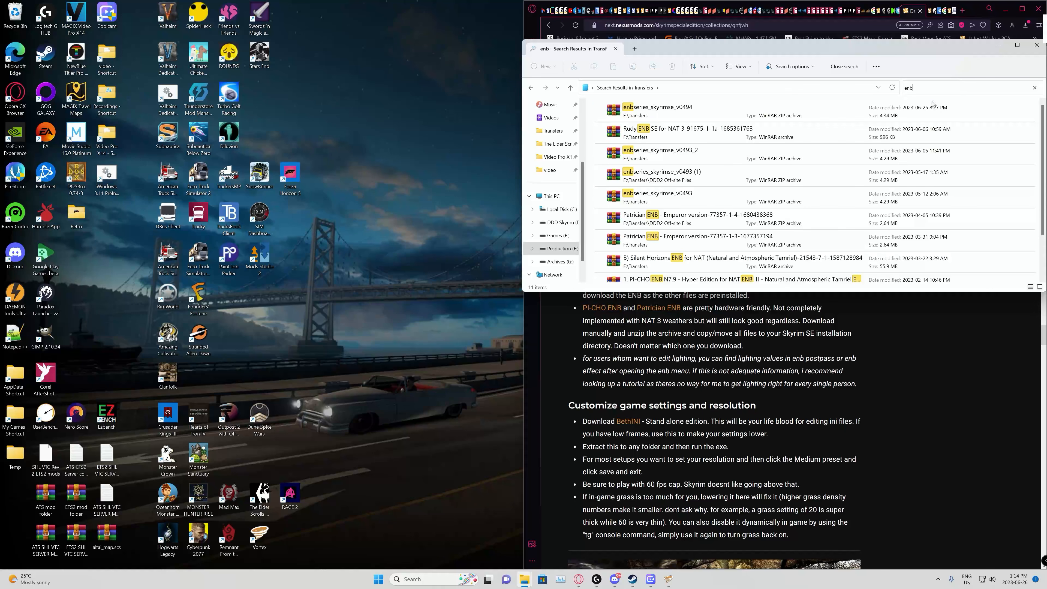
{"action": "double_click", "coordinate": [664, 137]}
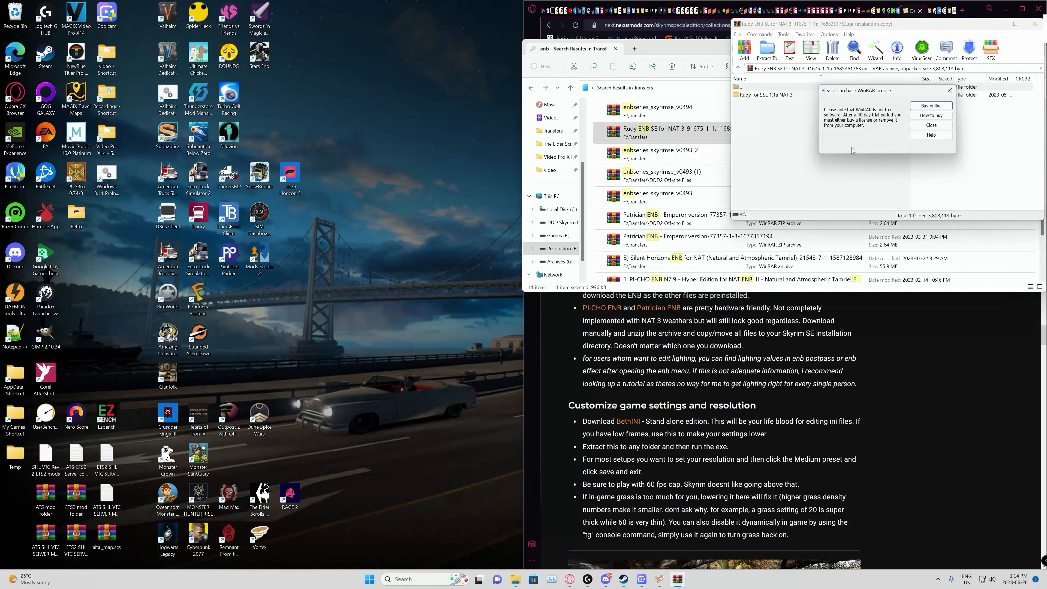
{"action": "left_click", "coordinate": [932, 125]}
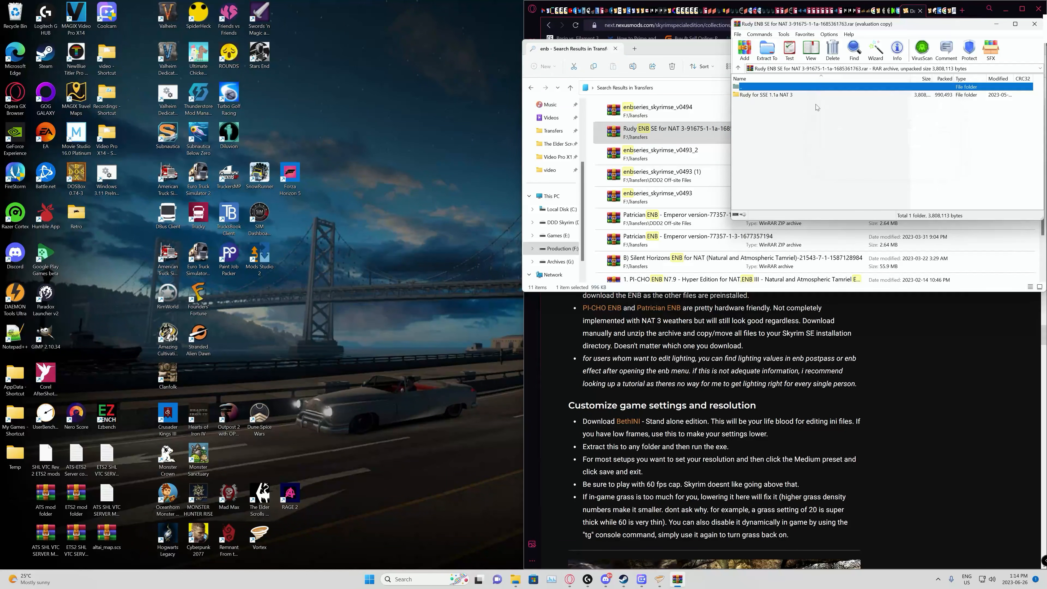
Step: Copy the enbseries folder, enblocal.ini and enbseries.ini from the archive's Skyrim SE folder inside NAT 3 and LUX
{"action": "double_click", "coordinate": [739, 97]}
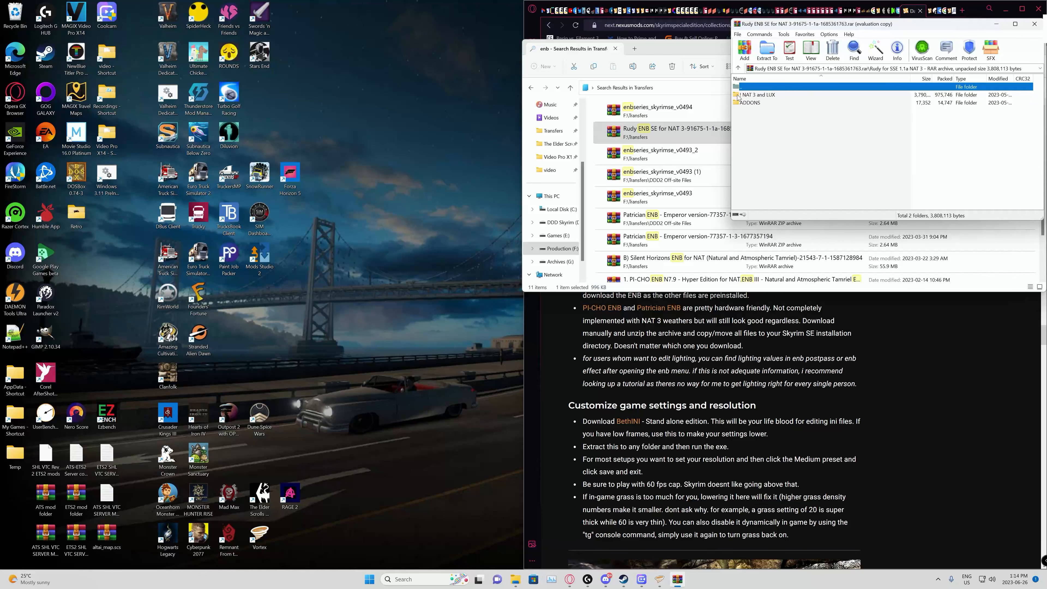
{"action": "double_click", "coordinate": [737, 103]}
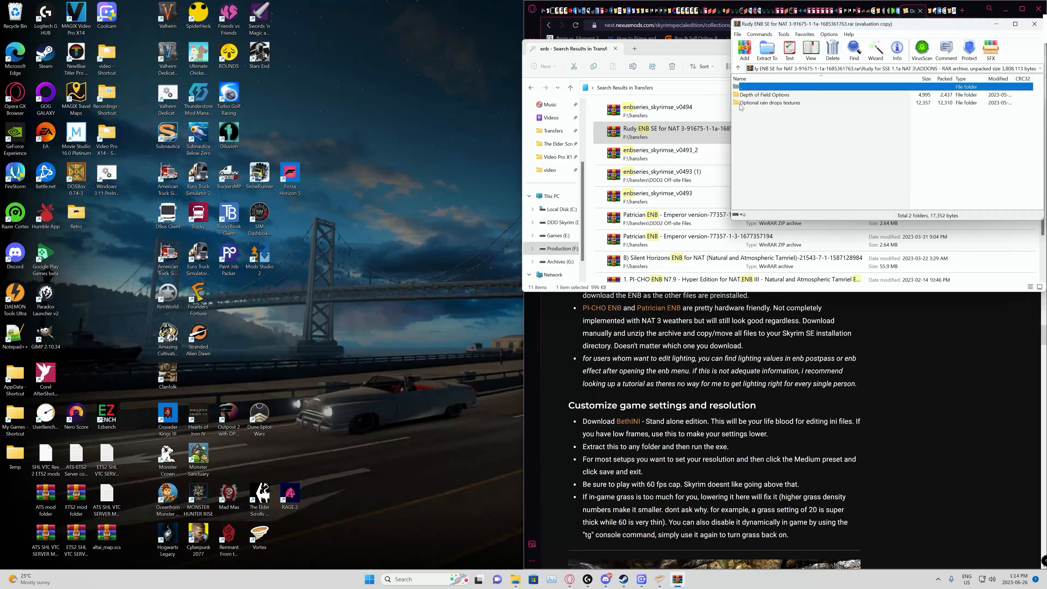
{"action": "double_click", "coordinate": [738, 87]}
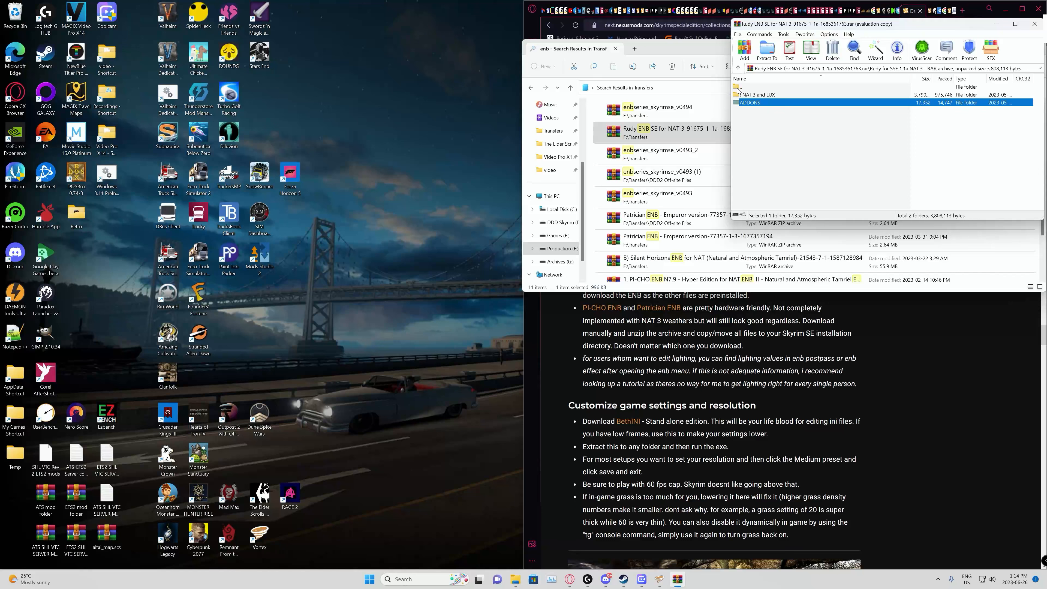
{"action": "double_click", "coordinate": [741, 95]}
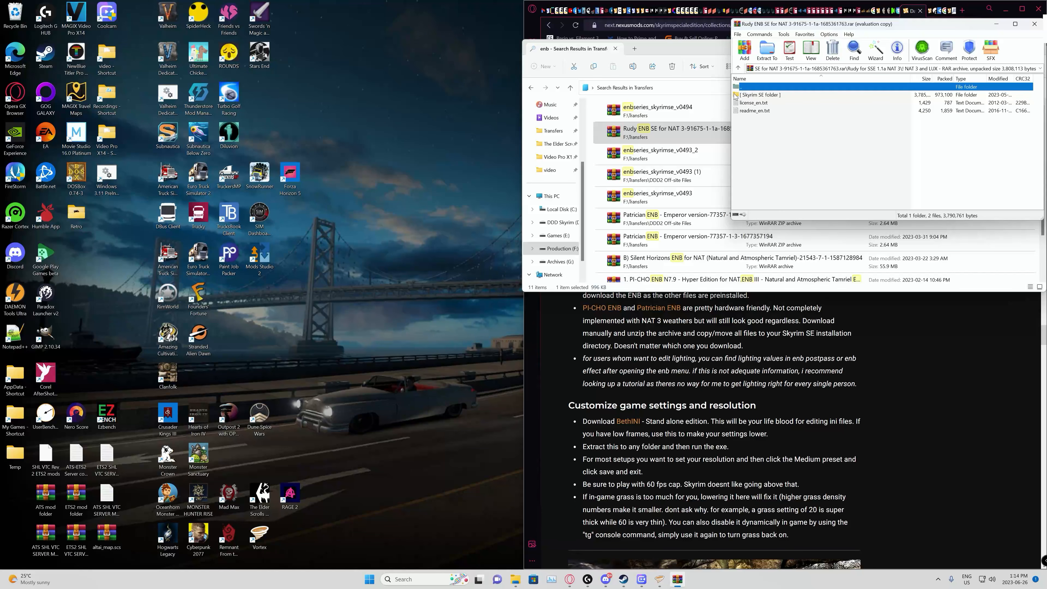
{"action": "double_click", "coordinate": [736, 95]}
{"action": "left_click_drag", "start_coordinate": [760, 122], "coordinate": [754, 96]}
{"action": "right_click", "coordinate": [747, 103]}
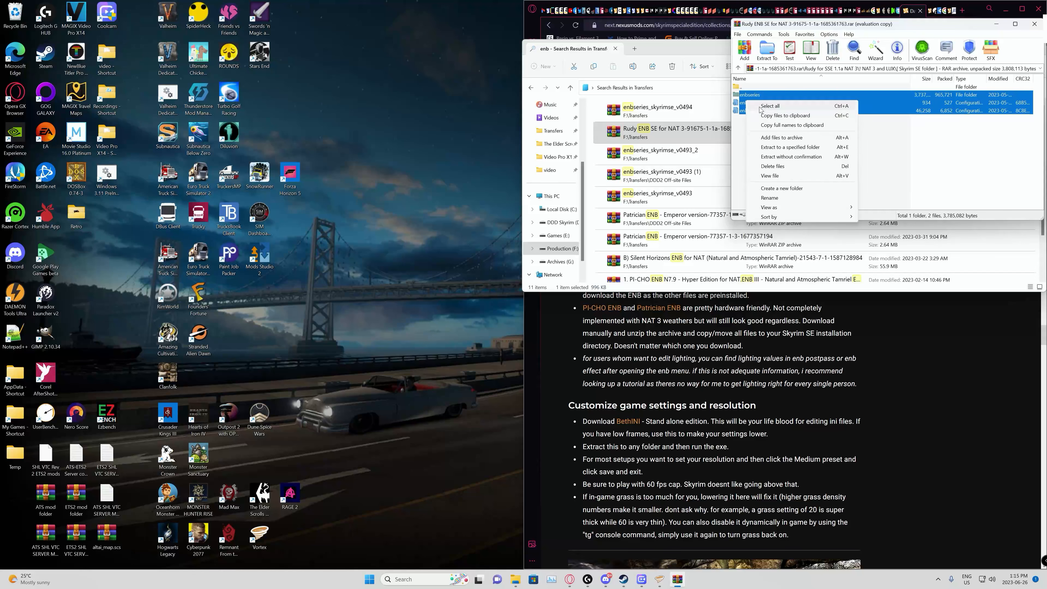
{"action": "left_click", "coordinate": [782, 116]}
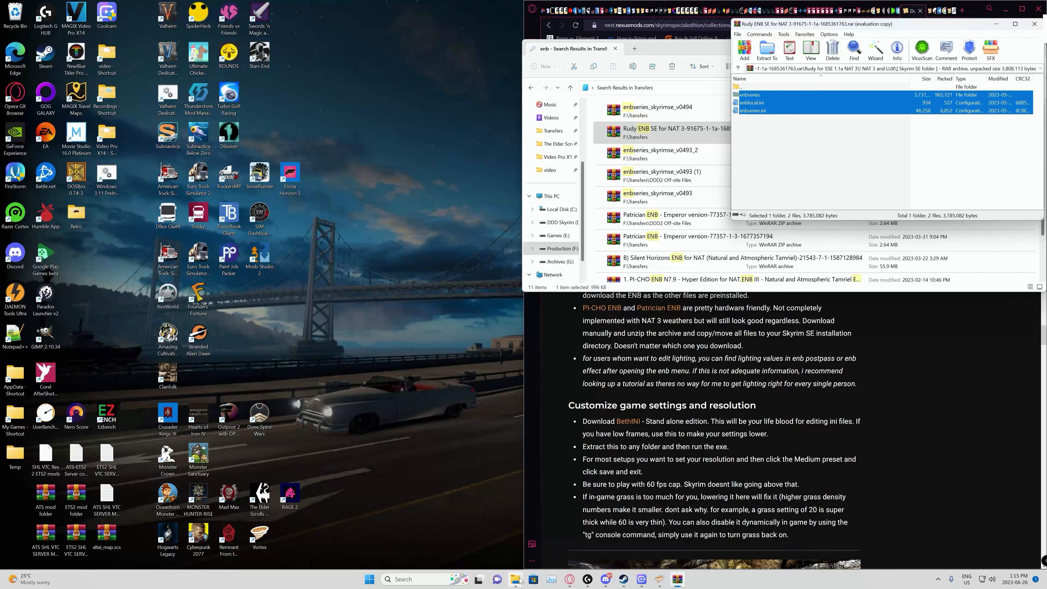
Step: Paste the copied ENB preset files into SteamLibrary\steamapps\common\Skyrim Special Edition on the DDD Skyrim (D:) drive through a new File Explorer window
{"action": "mouse_move", "coordinate": [519, 582]}
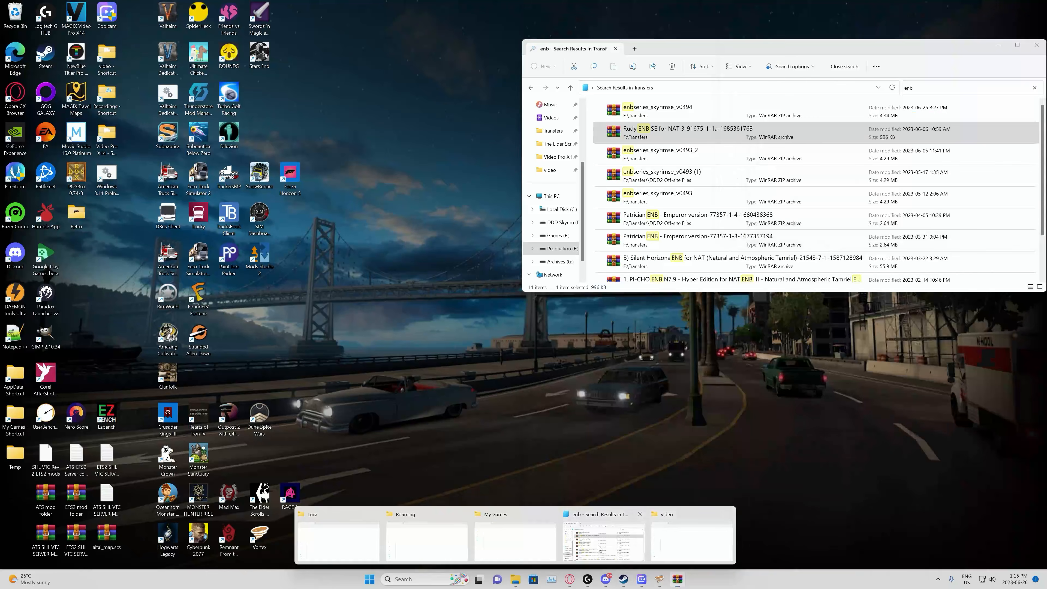
{"action": "left_click", "coordinate": [600, 547]}
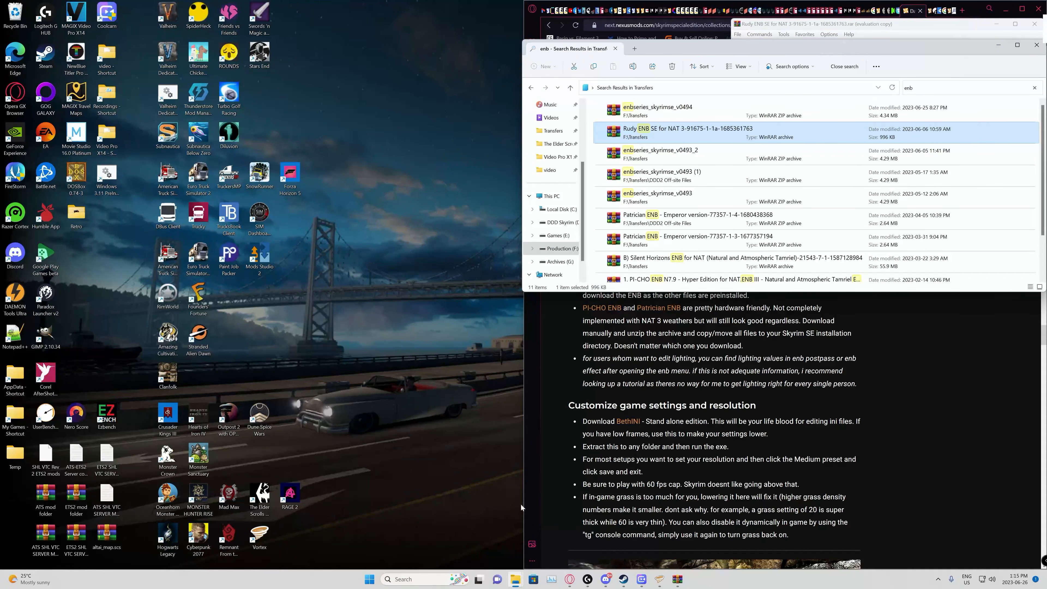
{"action": "right_click", "coordinate": [516, 579]}
{"action": "left_click", "coordinate": [498, 531]}
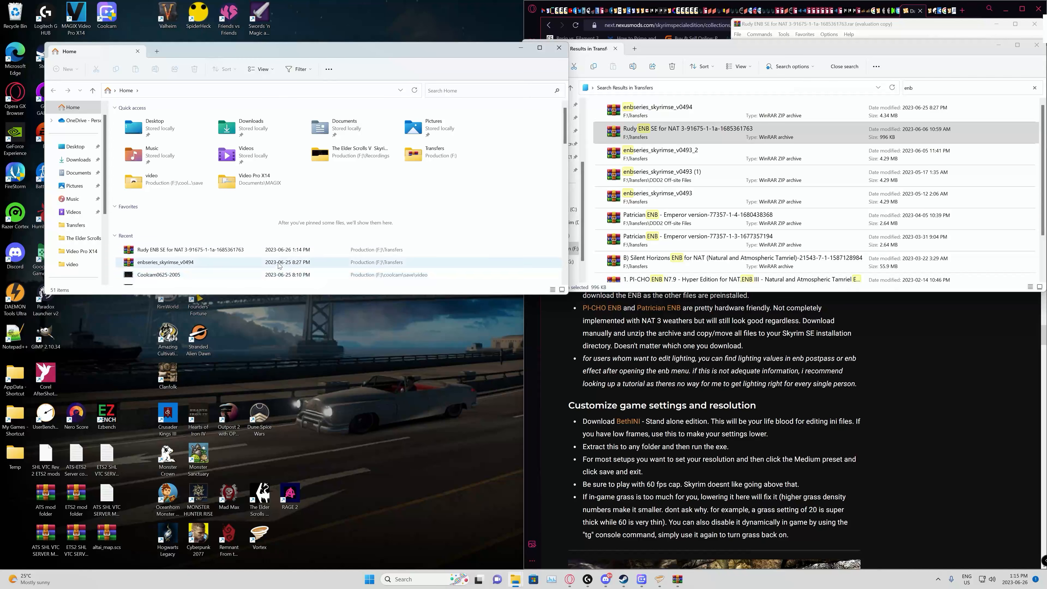
{"action": "scroll", "coordinate": [76, 244], "scroll_direction": "down", "scroll_amount": 2}
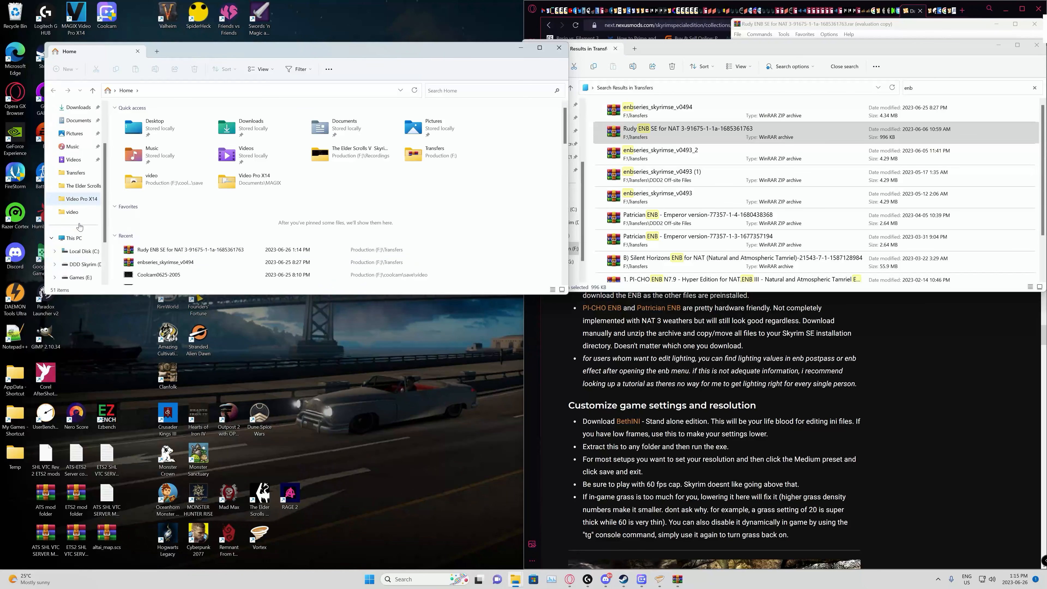
{"action": "left_click", "coordinate": [82, 264]}
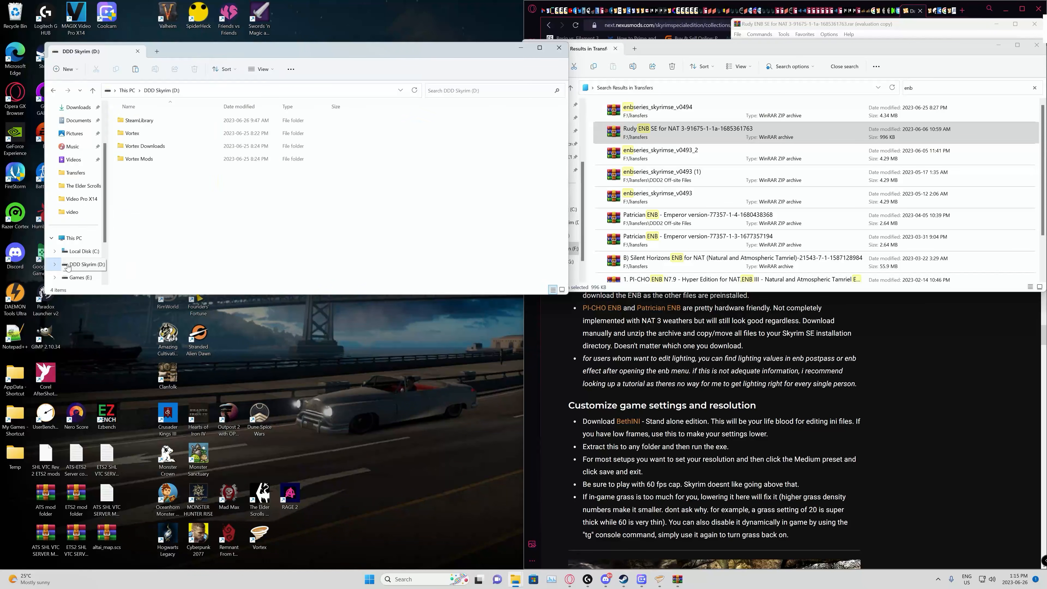
{"action": "double_click", "coordinate": [124, 124]}
{"action": "double_click", "coordinate": [124, 124]}
{"action": "left_click", "coordinate": [124, 123]}
{"action": "double_click", "coordinate": [124, 124]}
{"action": "double_click", "coordinate": [125, 124]}
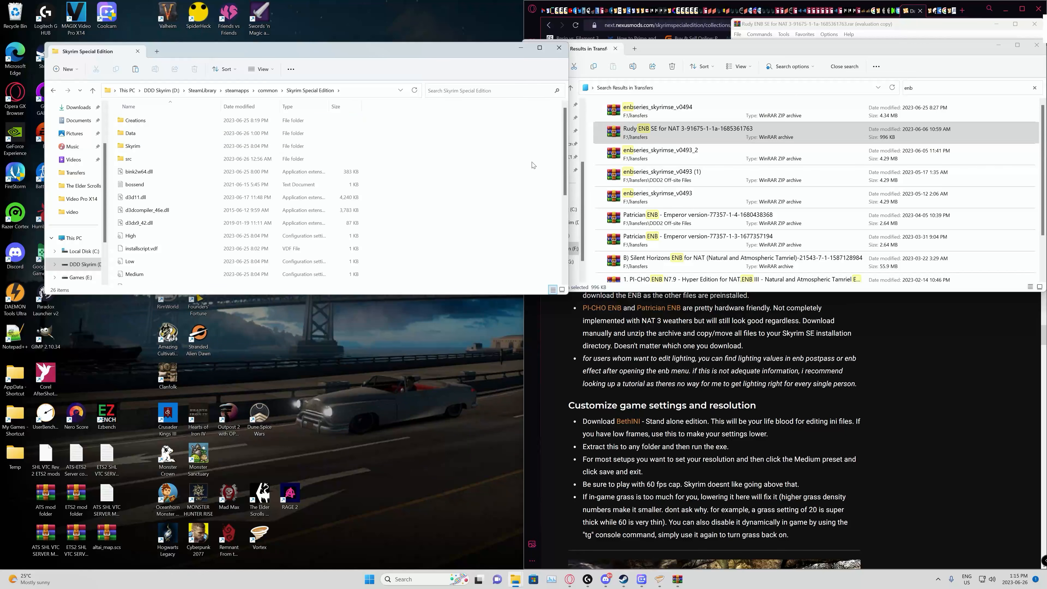
{"action": "right_click", "coordinate": [424, 250]}
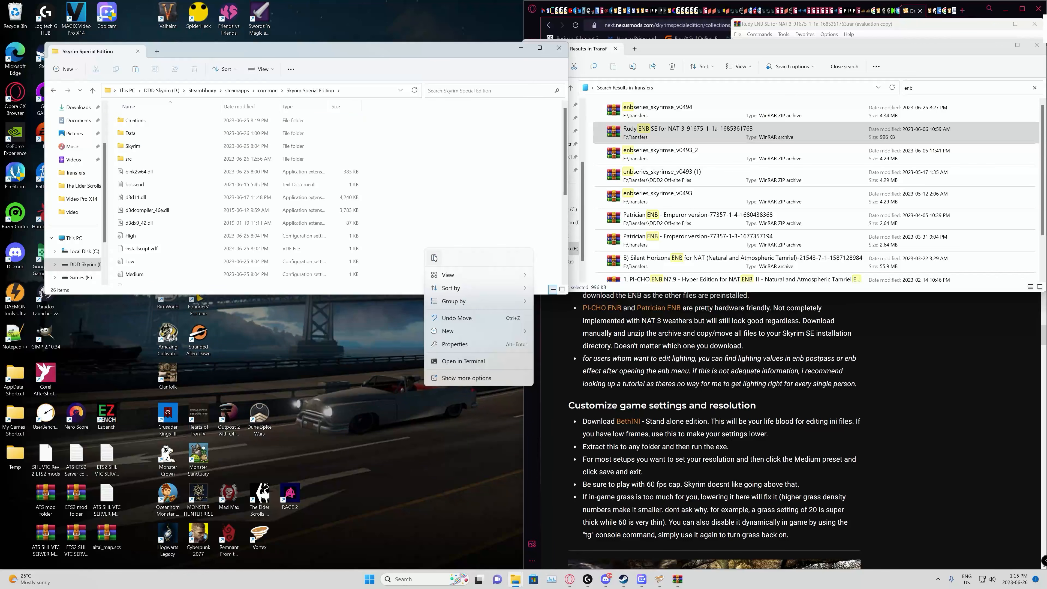
{"action": "left_click", "coordinate": [437, 257]}
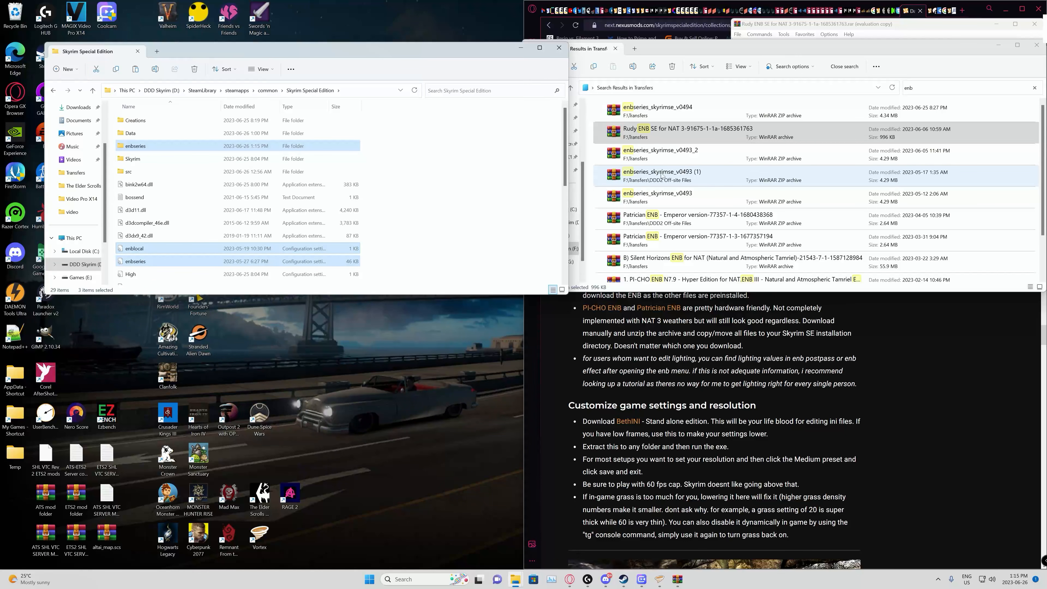
Step: Extract enbseries, enblocal.ini and enbseries.ini from dae_rudy_nat_3_custom_configs (1) into the Skyrim Special Edition folder, replacing existing files, and close the archive and Transfers windows
{"action": "scroll", "coordinate": [701, 150], "scroll_direction": "down", "scroll_amount": 1}
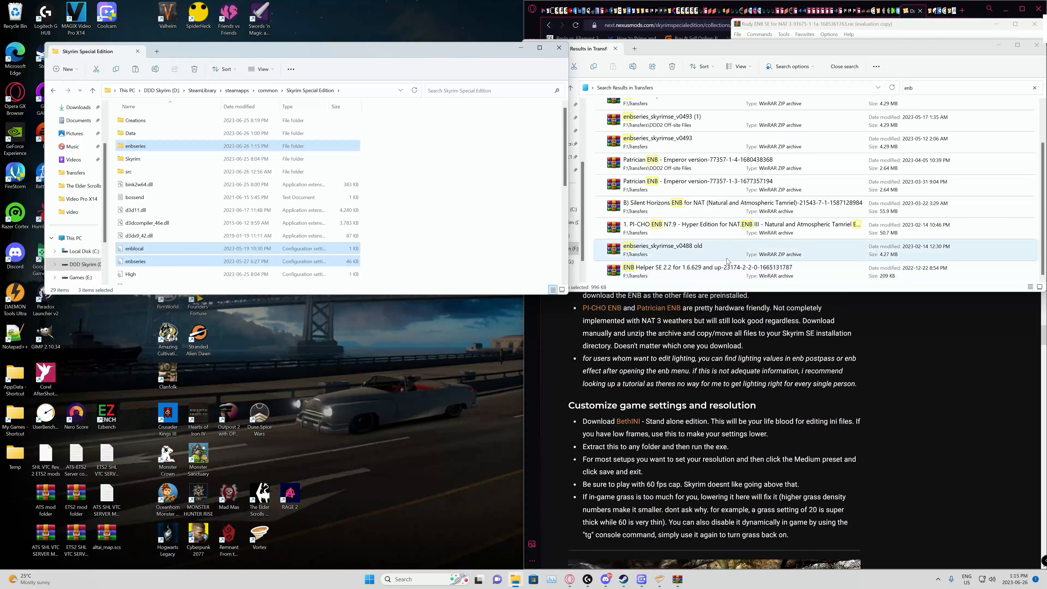
{"action": "scroll", "coordinate": [727, 260], "scroll_direction": "up", "scroll_amount": 1}
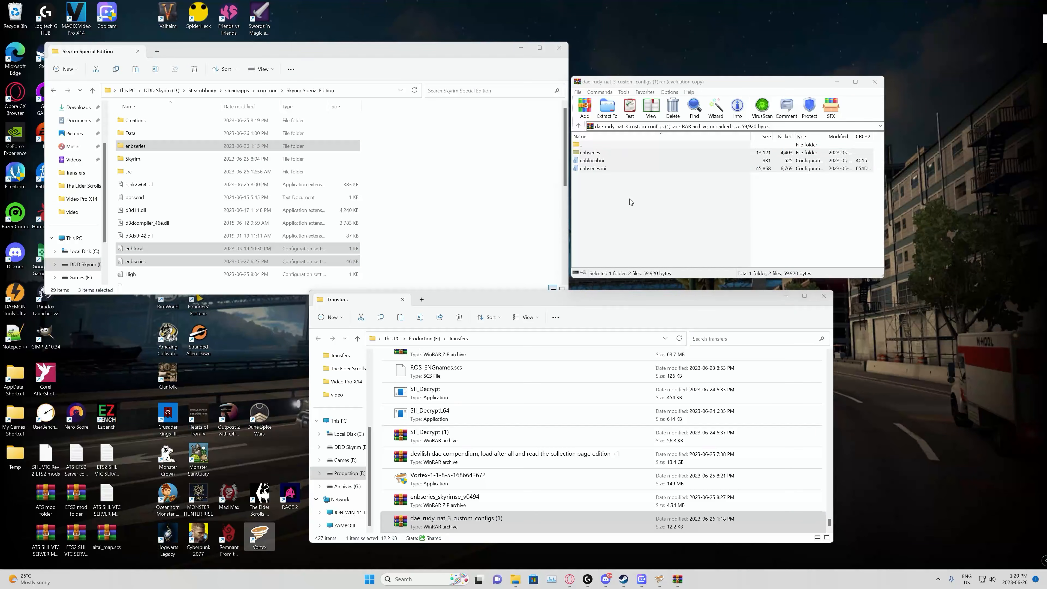
{"action": "left_click_drag", "start_coordinate": [630, 199], "coordinate": [590, 156]}
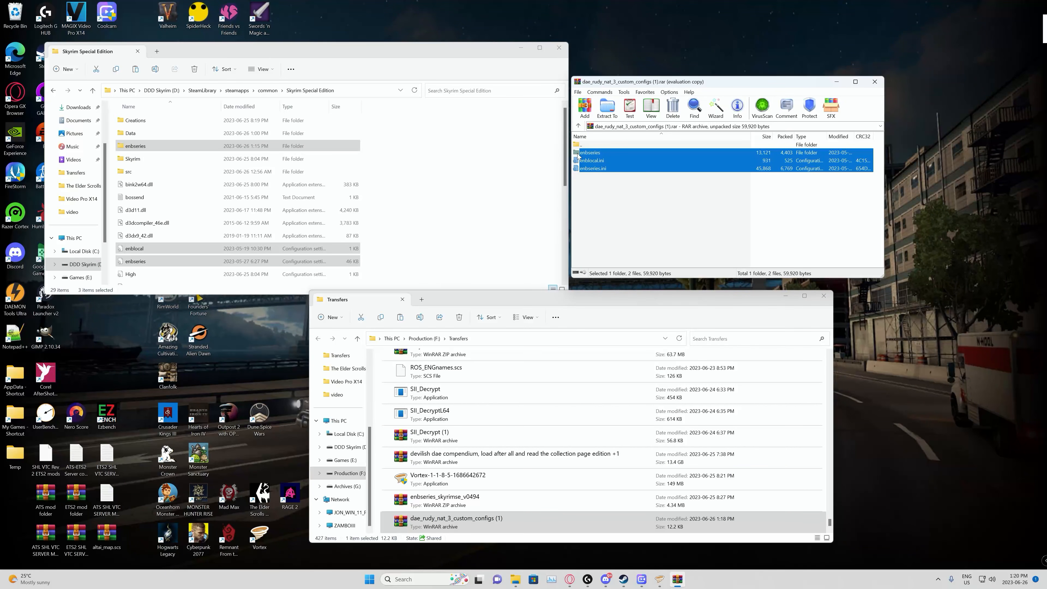
{"action": "left_click_drag", "start_coordinate": [578, 155], "coordinate": [415, 234]}
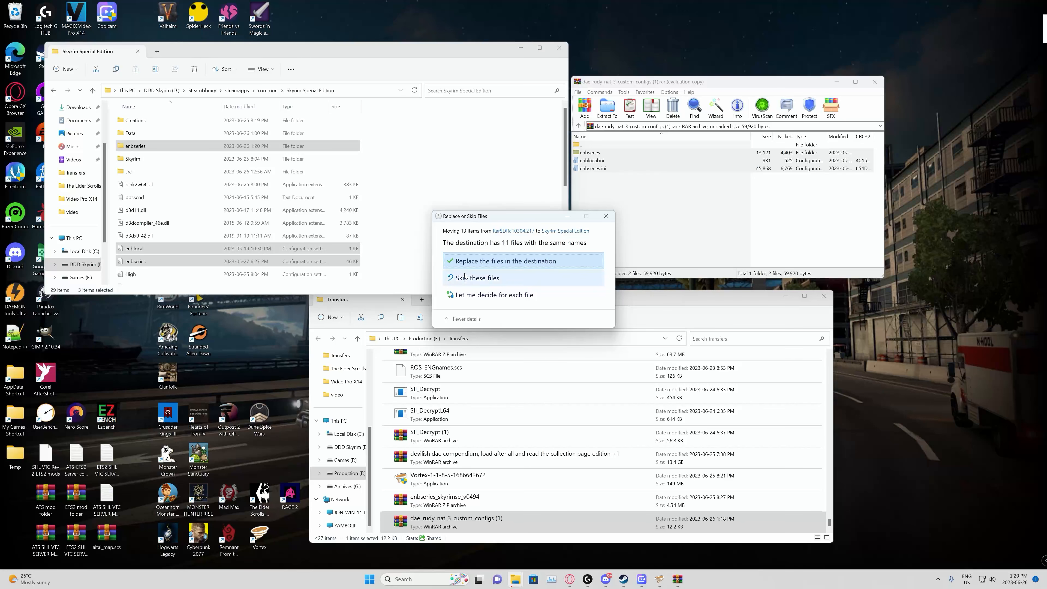
{"action": "left_click", "coordinate": [493, 259]}
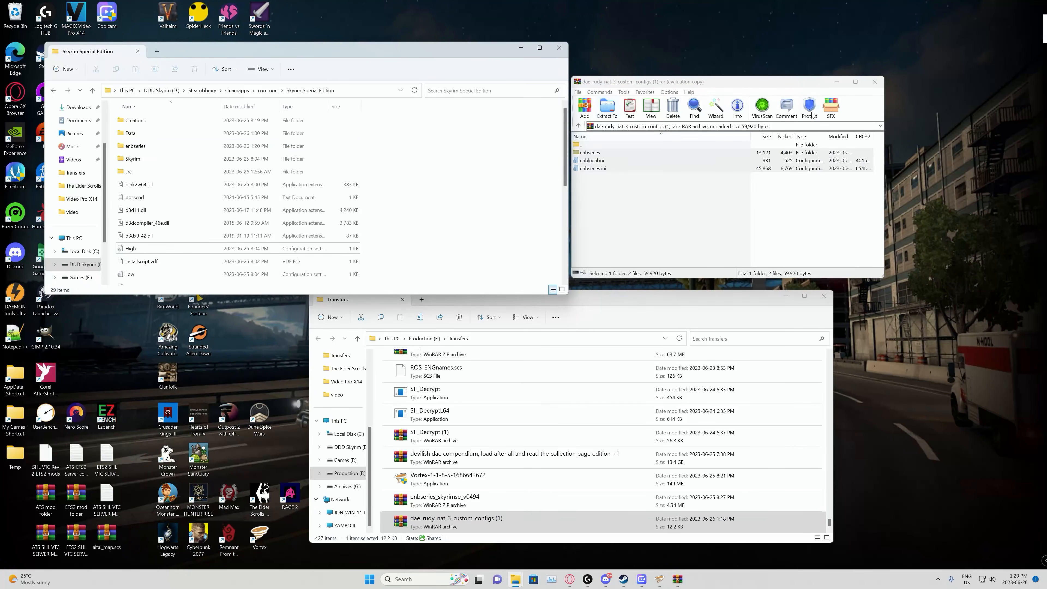
{"action": "left_click", "coordinate": [874, 81]}
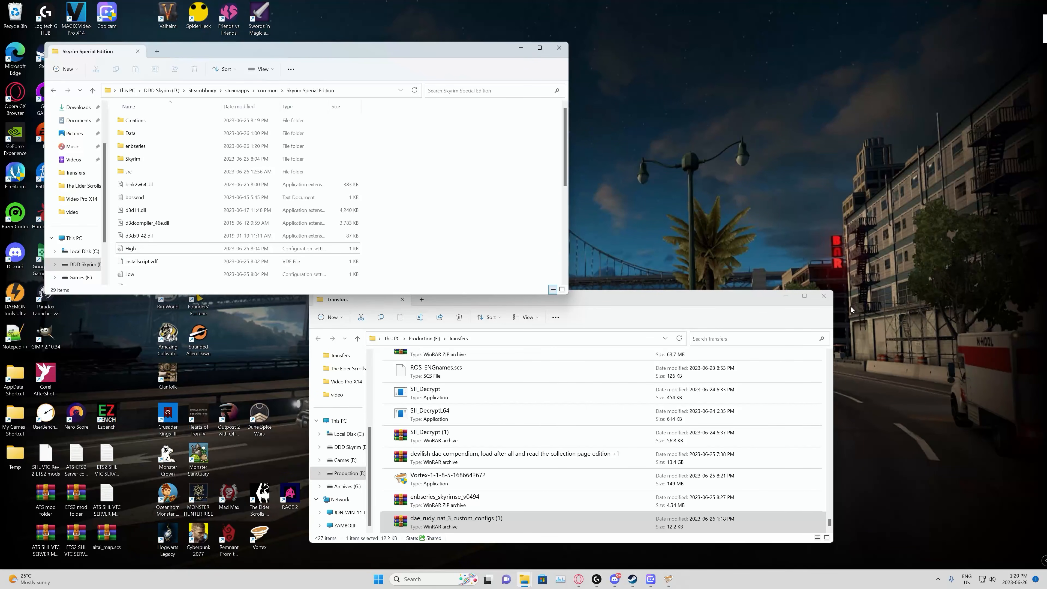
{"action": "left_click", "coordinate": [824, 296]}
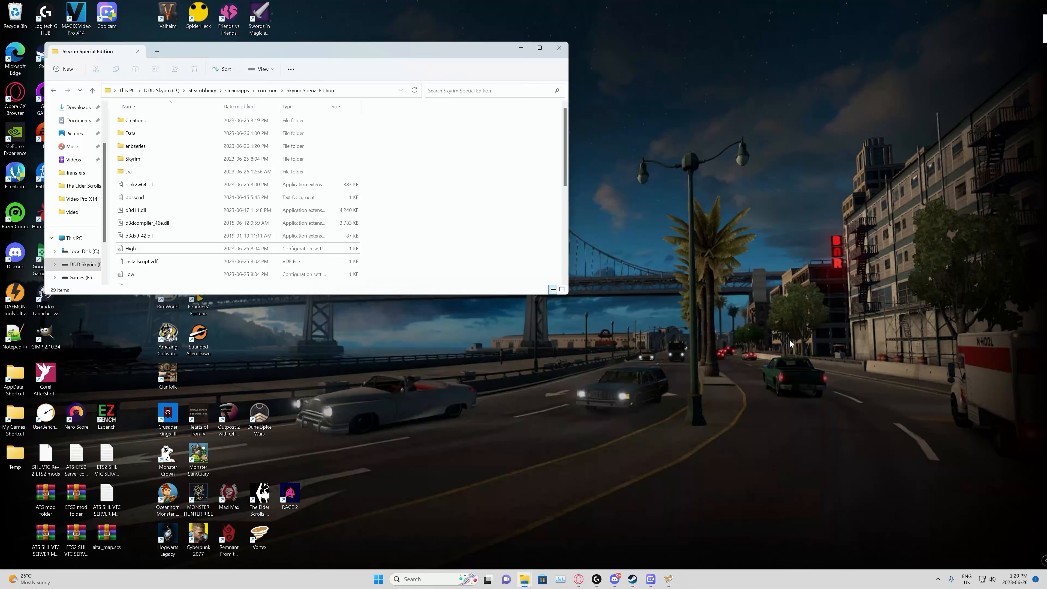
Step: Read the collection page's instructions on customizing game settings and resolution in the browser, including the frame-rate cap advice
{"action": "left_click", "coordinate": [580, 579]}
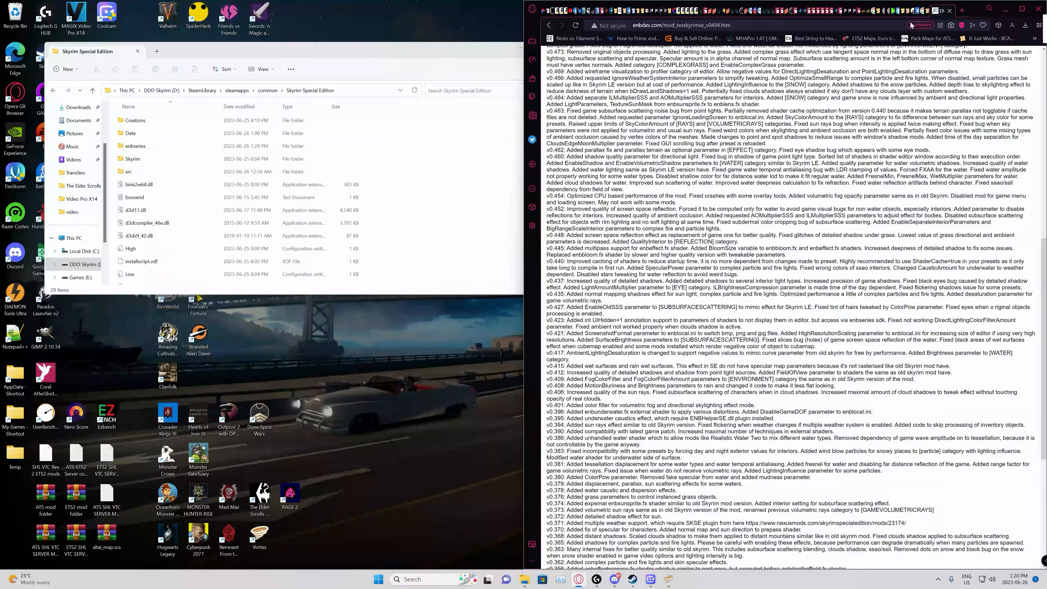
{"action": "left_click", "coordinate": [901, 11]}
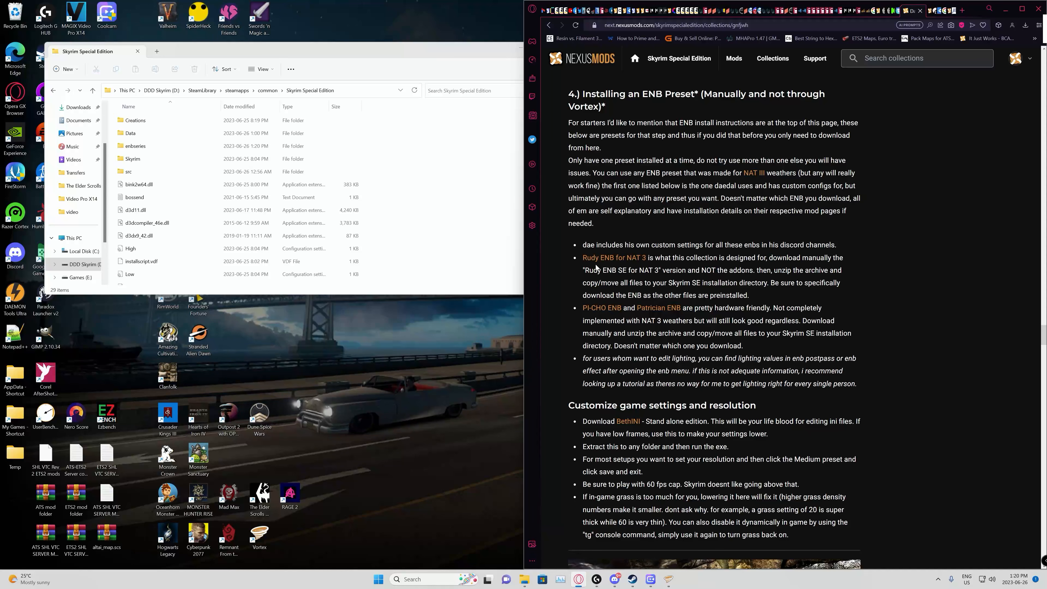
{"action": "scroll", "coordinate": [695, 255], "scroll_direction": "down", "scroll_amount": 2}
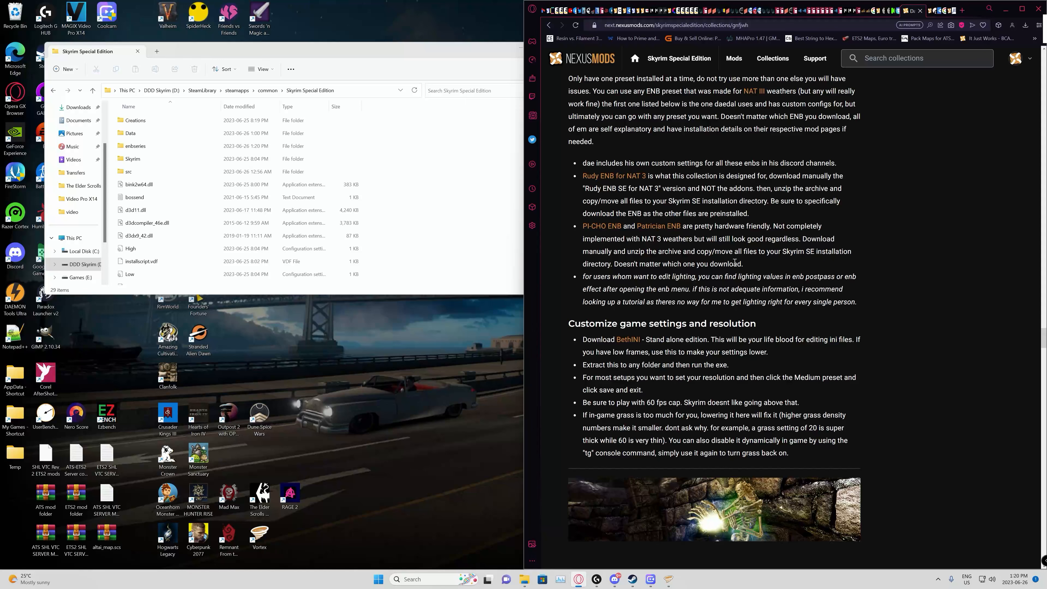
{"action": "scroll", "coordinate": [734, 262], "scroll_direction": "down", "scroll_amount": 1}
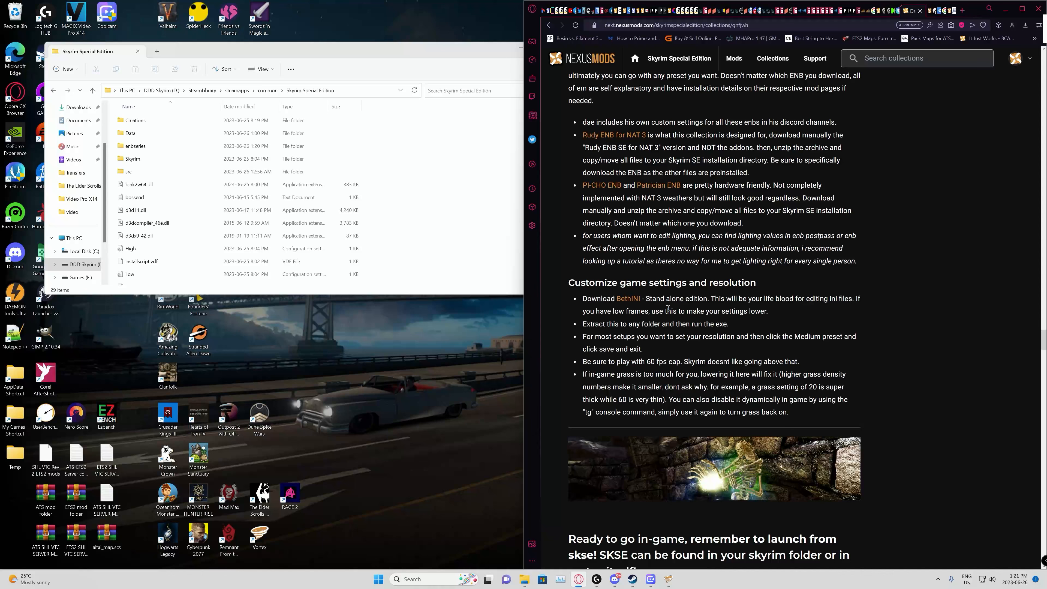
{"action": "scroll", "coordinate": [656, 318], "scroll_direction": "down", "scroll_amount": 1}
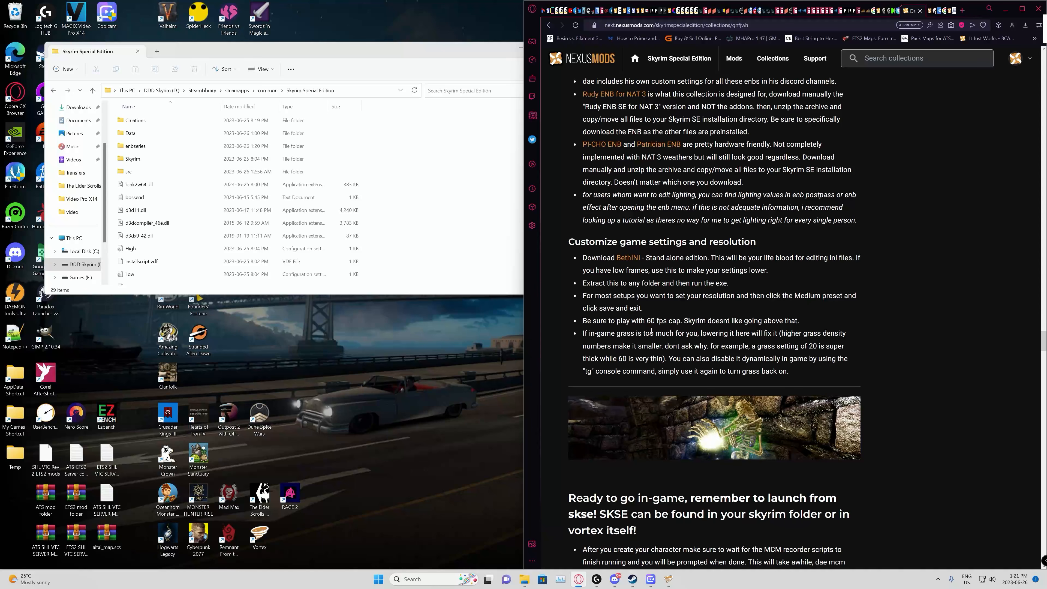
{"action": "left_click_drag", "start_coordinate": [583, 321], "coordinate": [808, 324]}
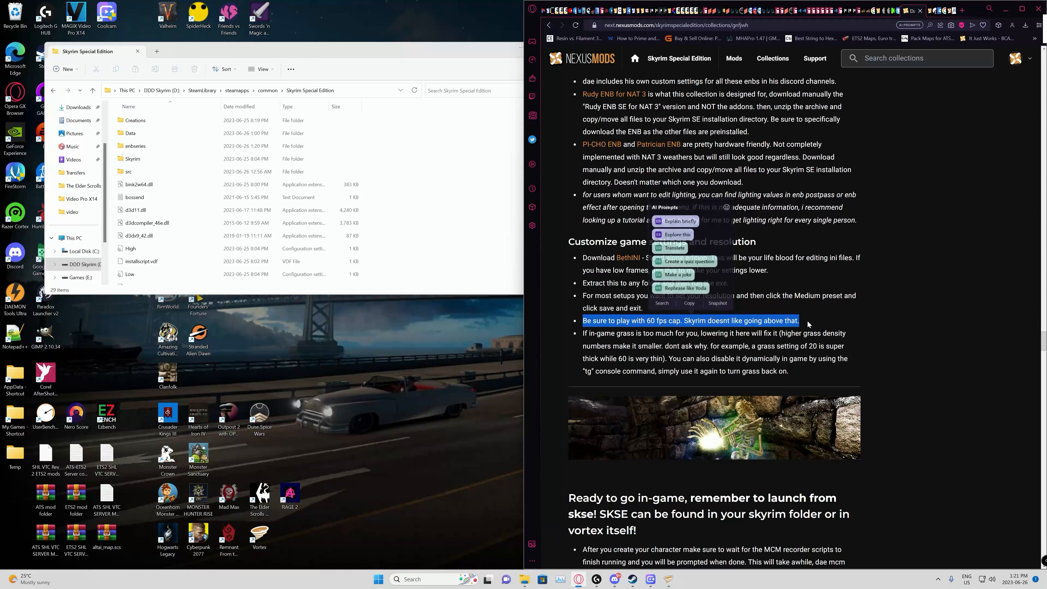
{"action": "left_click", "coordinate": [804, 321]}
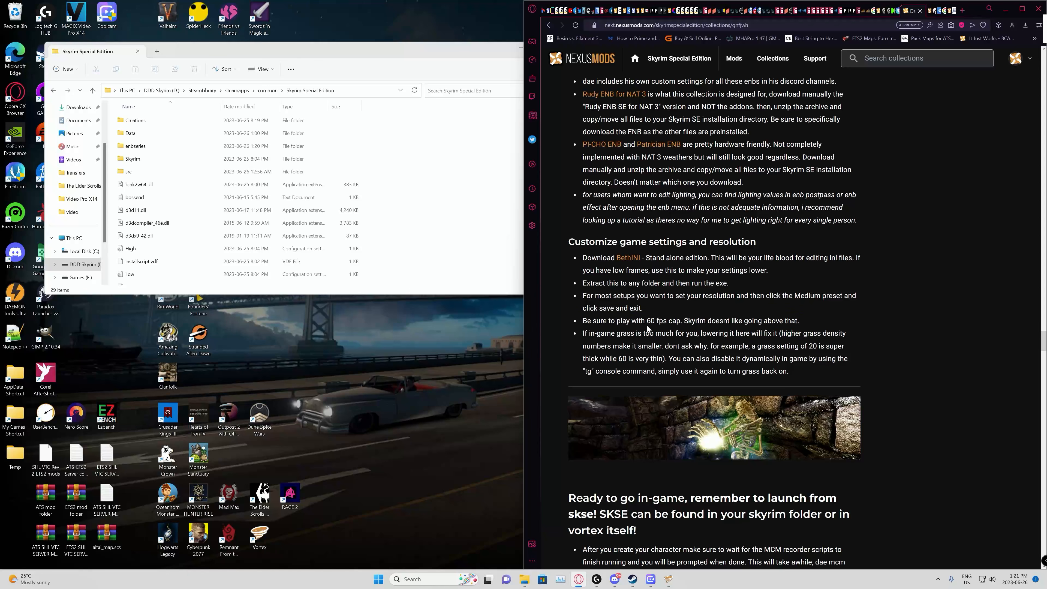
{"action": "left_click_drag", "start_coordinate": [580, 319], "coordinate": [800, 321]}
{"action": "left_click", "coordinate": [775, 320]}
Step: Download the BethINI Standalone Version from Nexus Mods and extract its BethINI Standalone folder into the Skyrim Special Edition folder
{"action": "left_click", "coordinate": [628, 260]}
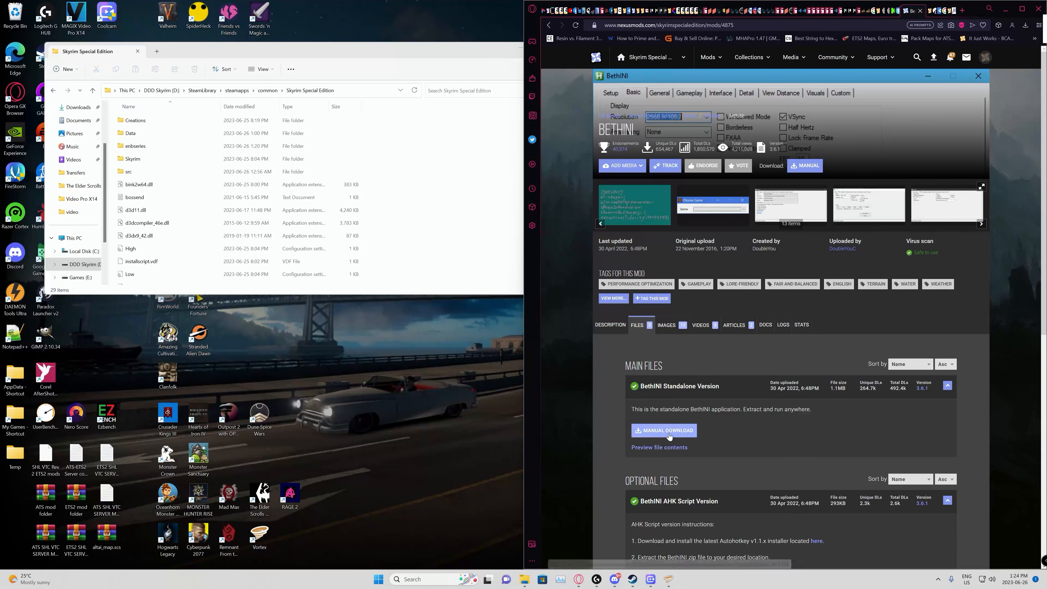
{"action": "left_click", "coordinate": [665, 430]}
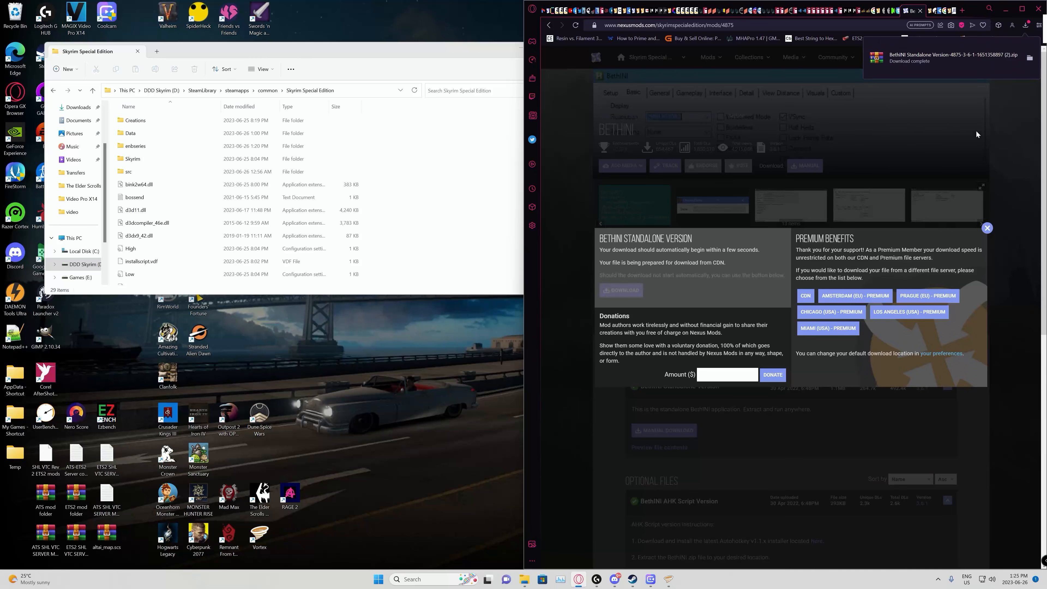
{"action": "left_click", "coordinate": [881, 60]}
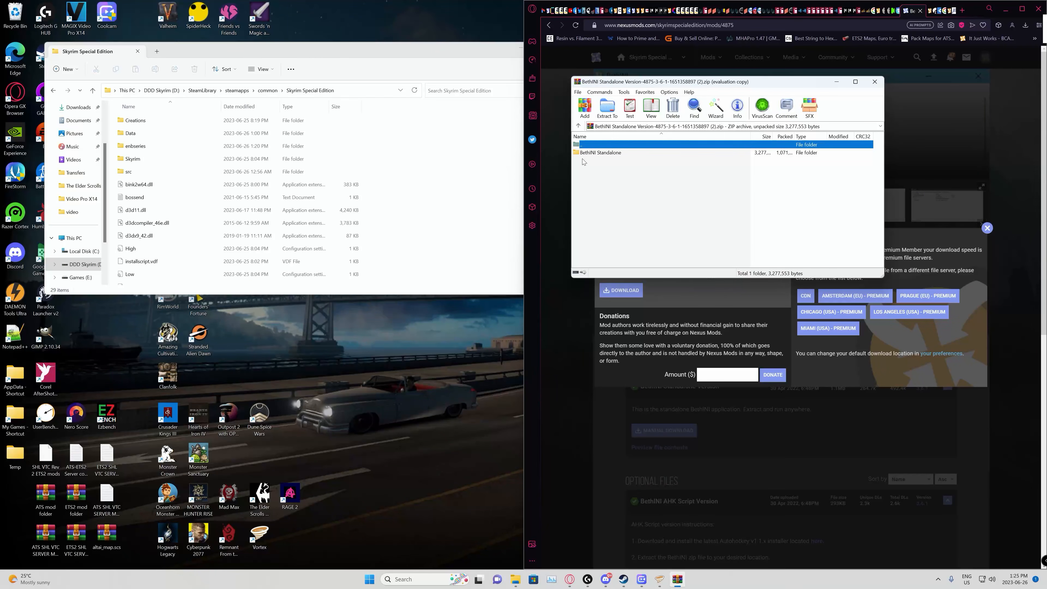
{"action": "left_click", "coordinate": [770, 184]}
{"action": "left_click_drag", "start_coordinate": [582, 152], "coordinate": [434, 257]}
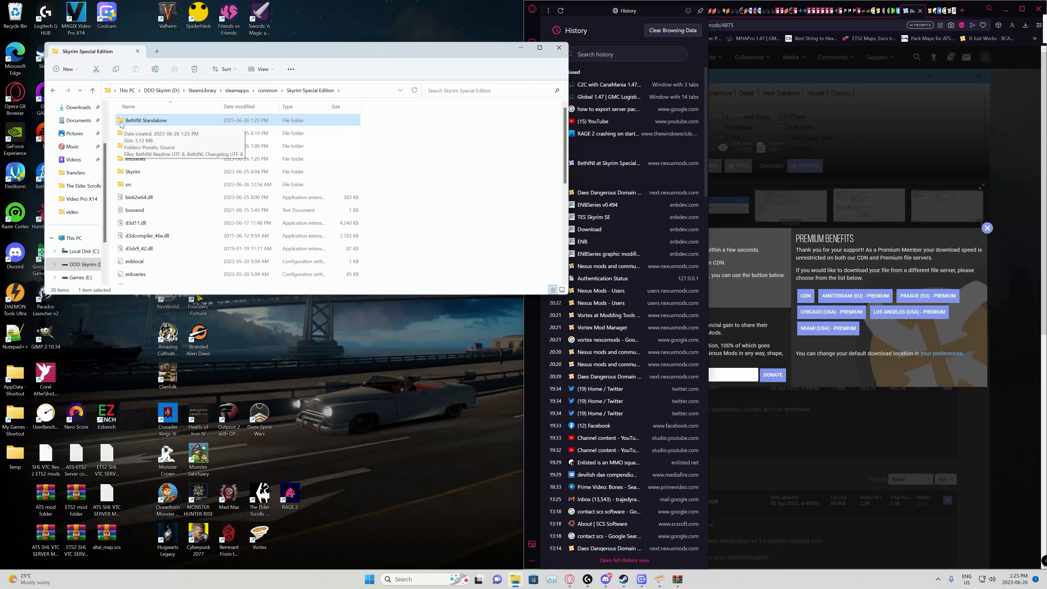
Step: Launch BethINI from the BethINI Standalone folder, choose Skyrim Special Edition as the game, and allow it to modify custom INI files
{"action": "double_click", "coordinate": [121, 125]}
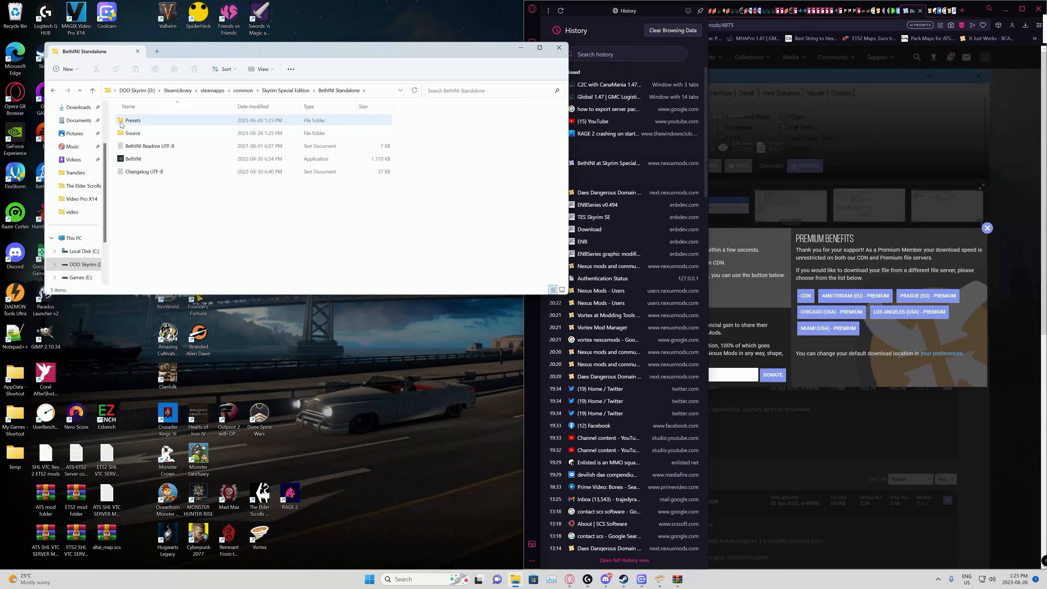
{"action": "double_click", "coordinate": [122, 160]}
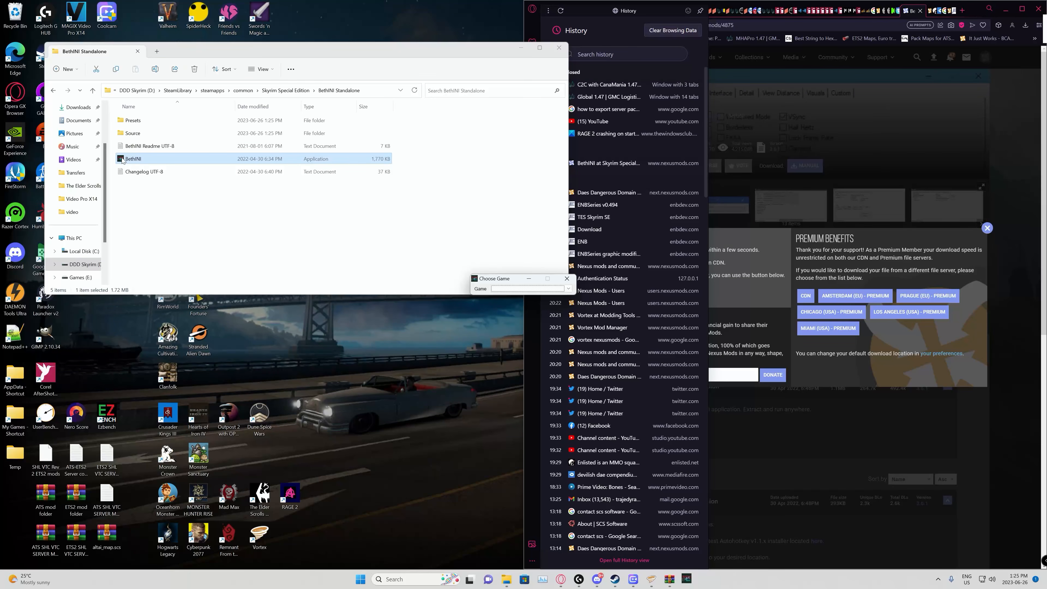
{"action": "left_click", "coordinate": [523, 289]}
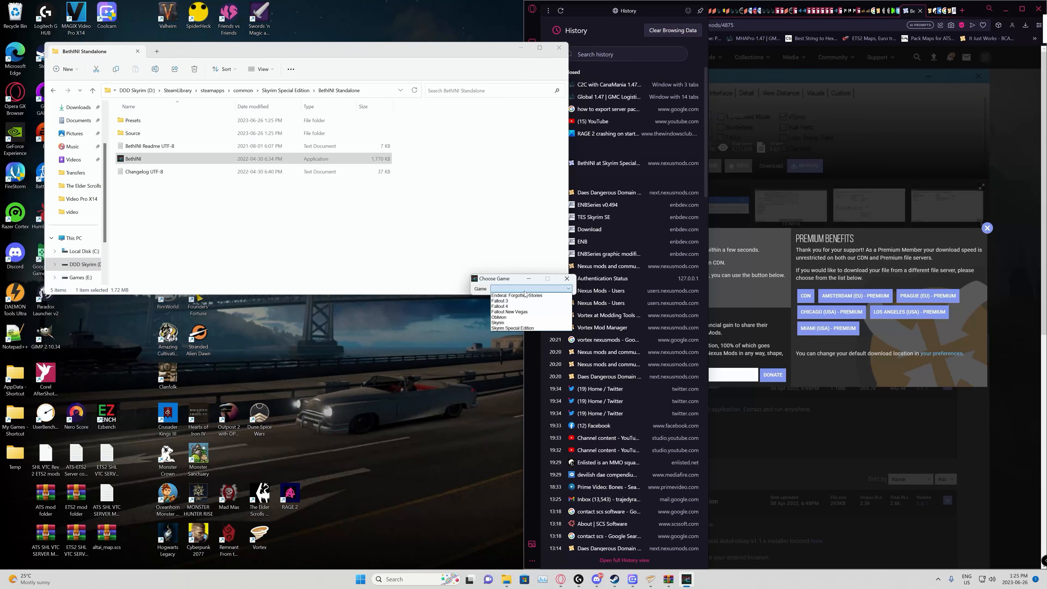
{"action": "left_click", "coordinate": [507, 329]}
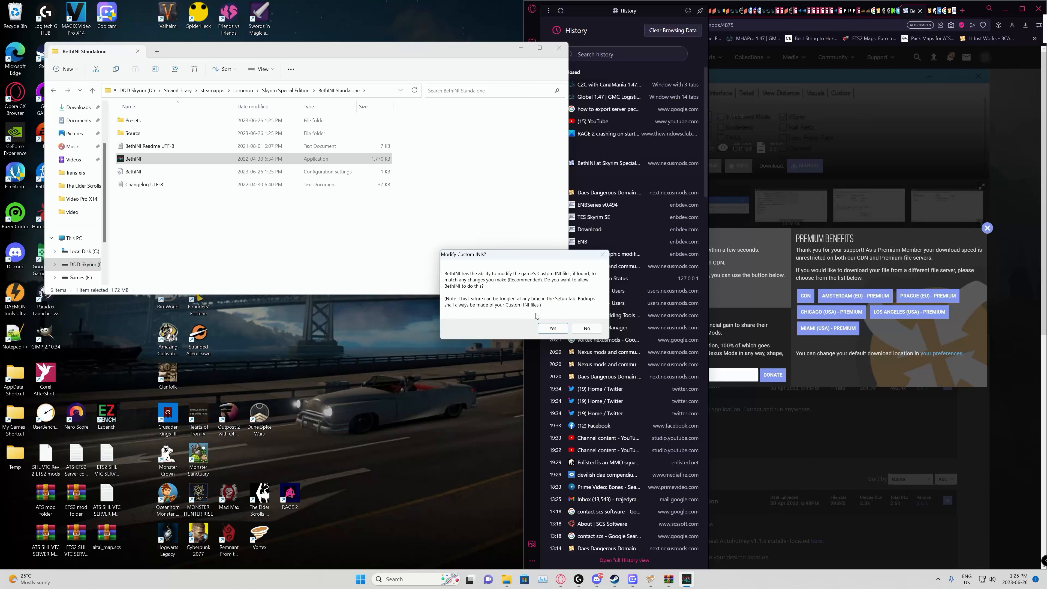
{"action": "left_click", "coordinate": [550, 329]}
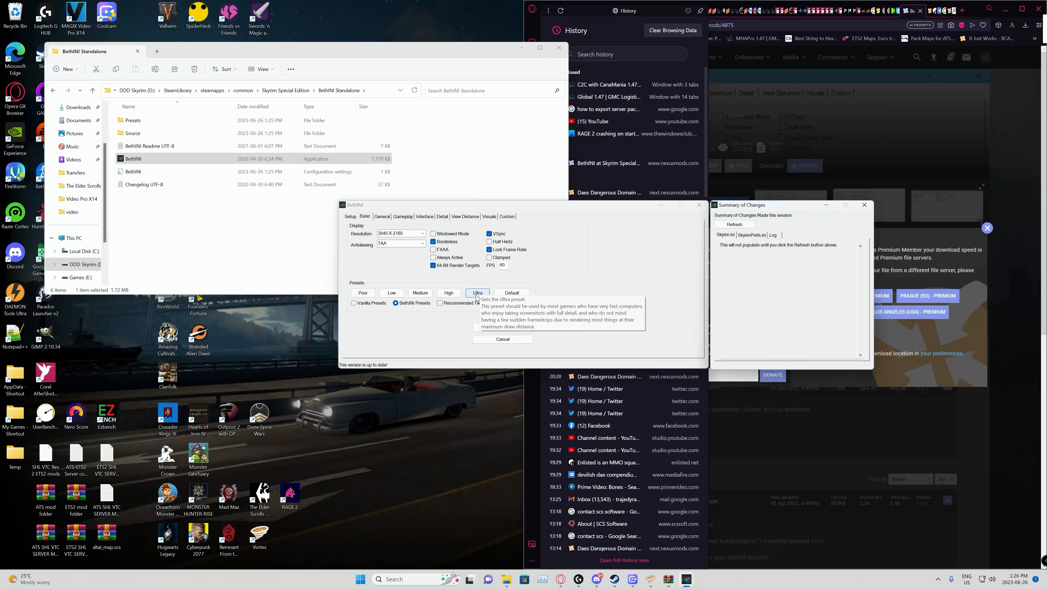
Step: Apply the Ultra BethINI preset with TAA antialiasing, and save the game settings and exit
{"action": "left_click", "coordinate": [482, 294]}
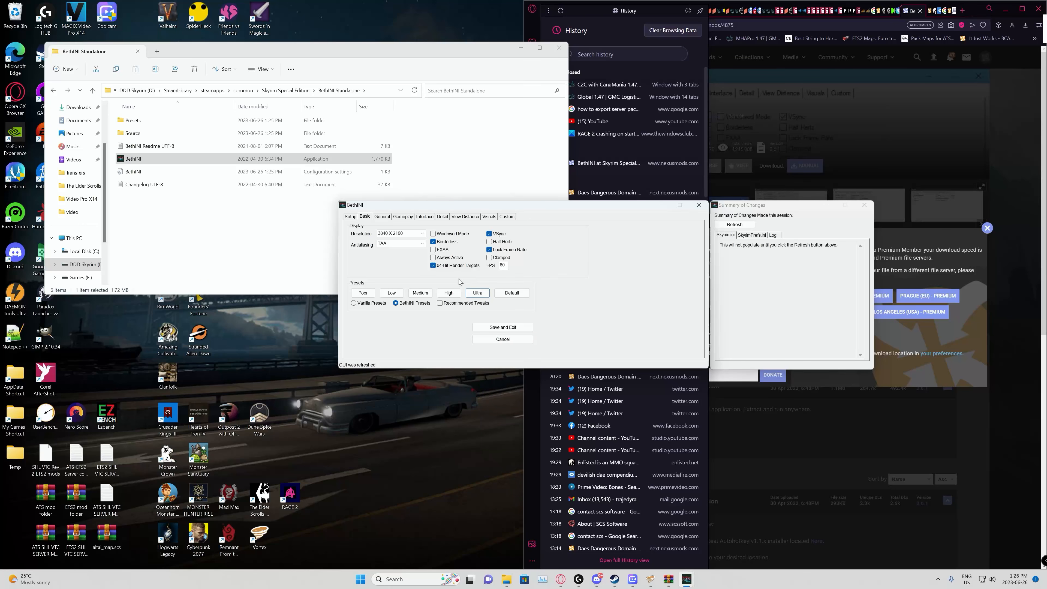
{"action": "left_click", "coordinate": [423, 243]}
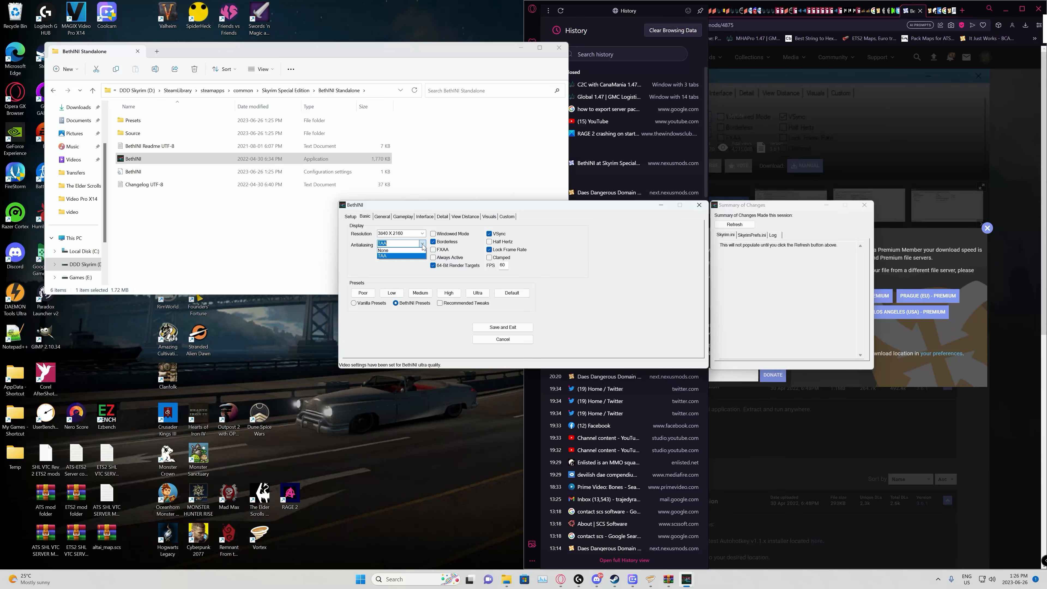
{"action": "left_click", "coordinate": [409, 273]}
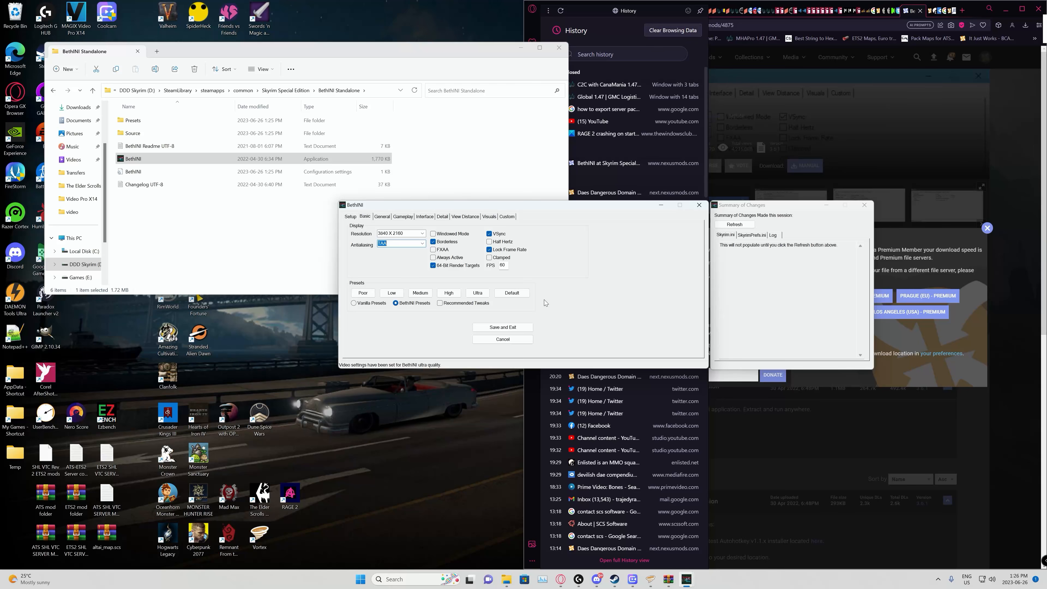
{"action": "left_click", "coordinate": [505, 328]}
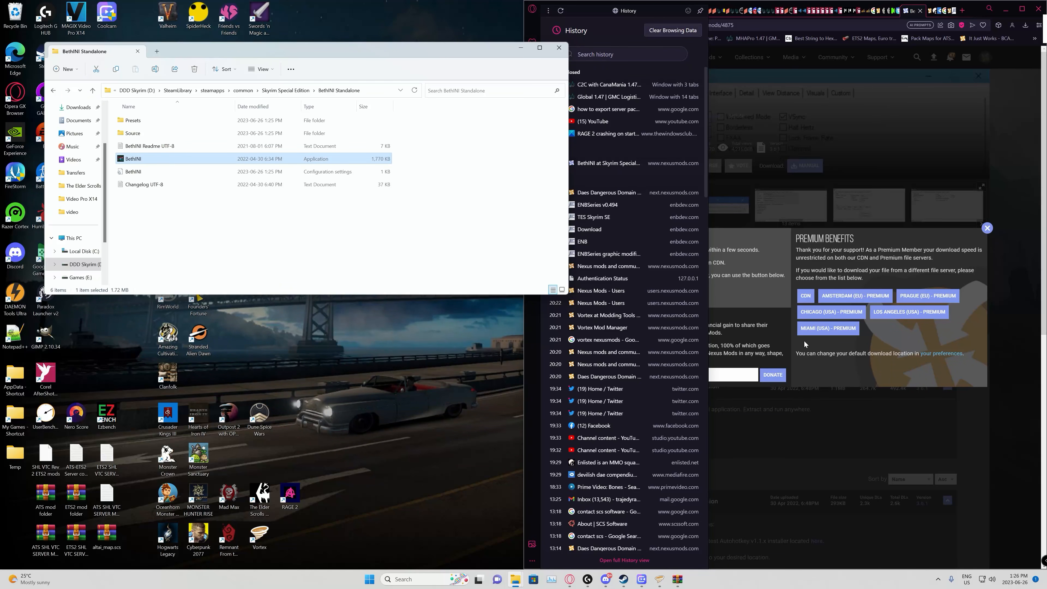
Step: Return to the collection page in the browser and read its instructions on going in-game and launching from SKSE
{"action": "left_click", "coordinate": [987, 228]}
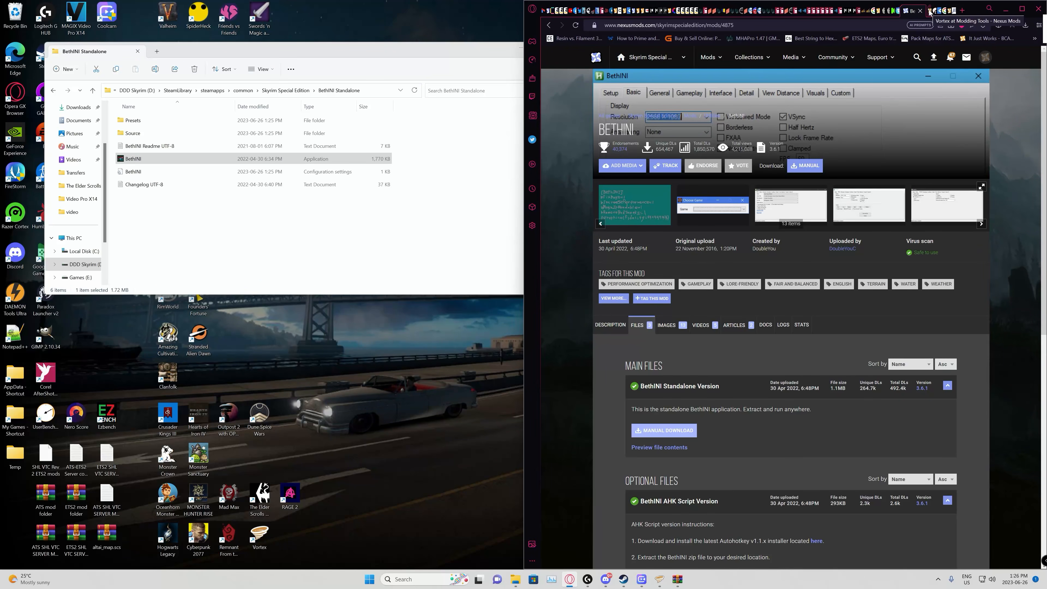
{"action": "left_click", "coordinate": [549, 26]}
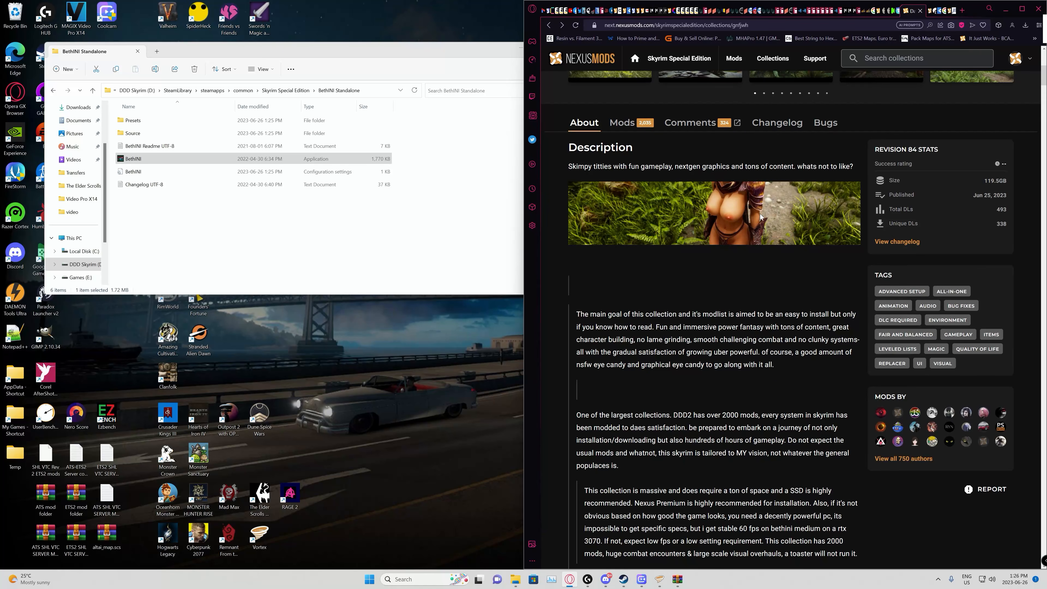
{"action": "scroll", "coordinate": [759, 212], "scroll_direction": "down", "scroll_amount": 20}
{"action": "scroll", "coordinate": [796, 265], "scroll_direction": "down", "scroll_amount": 20}
{"action": "scroll", "coordinate": [769, 260], "scroll_direction": "down", "scroll_amount": 18}
{"action": "scroll", "coordinate": [768, 258], "scroll_direction": "down", "scroll_amount": 10}
{"action": "scroll", "coordinate": [770, 260], "scroll_direction": "down", "scroll_amount": 1}
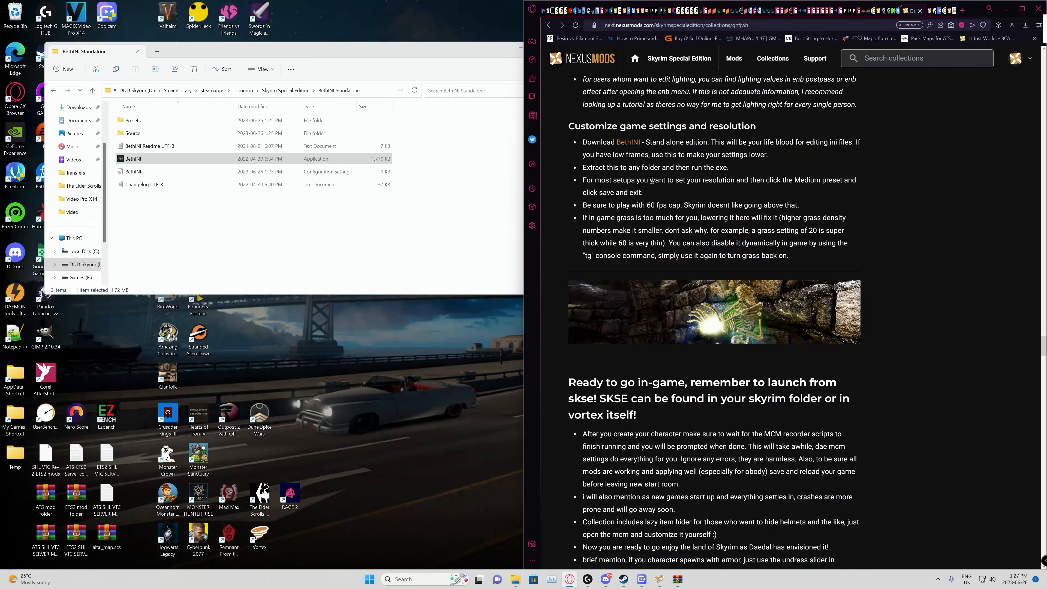
{"action": "scroll", "coordinate": [800, 215], "scroll_direction": "down", "scroll_amount": 4}
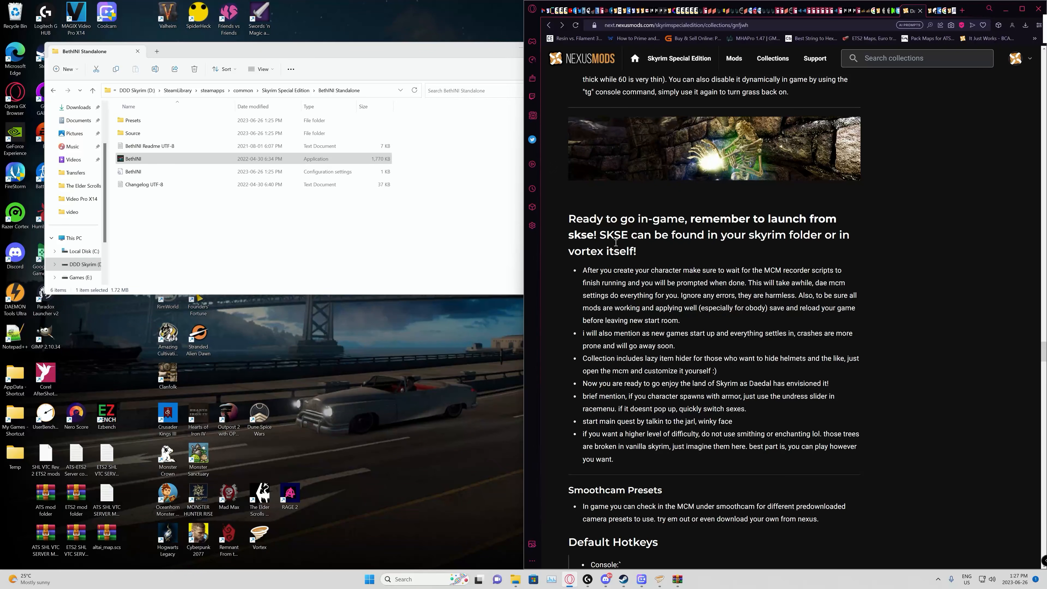
Step: Switch to Vortex, enable the tools toolbar on the dashboard, and launch Skyrim Script Extender 64 from it
{"action": "left_click", "coordinate": [659, 579]}
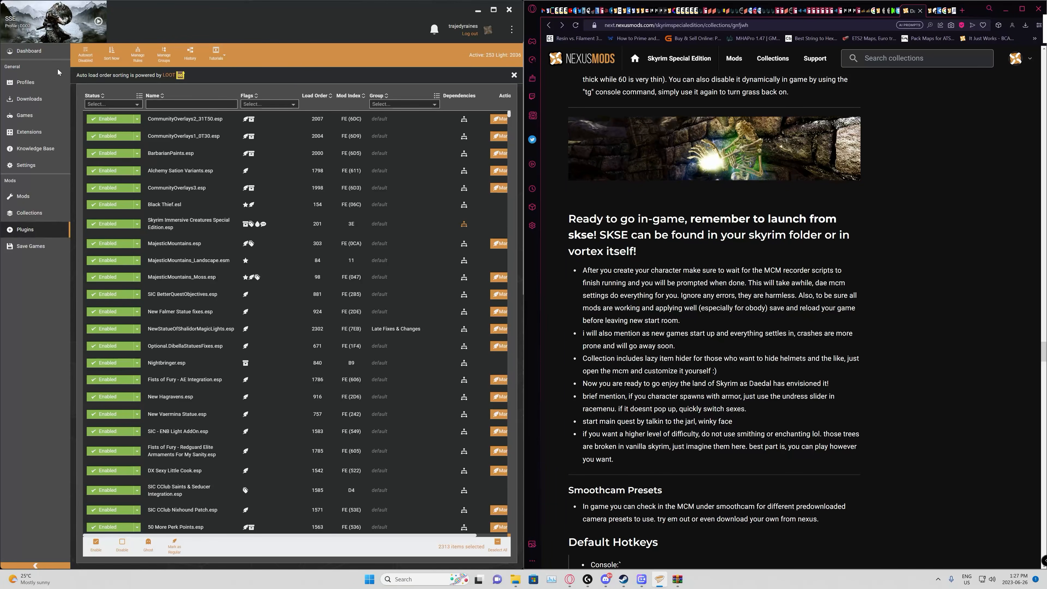
{"action": "left_click", "coordinate": [47, 50]}
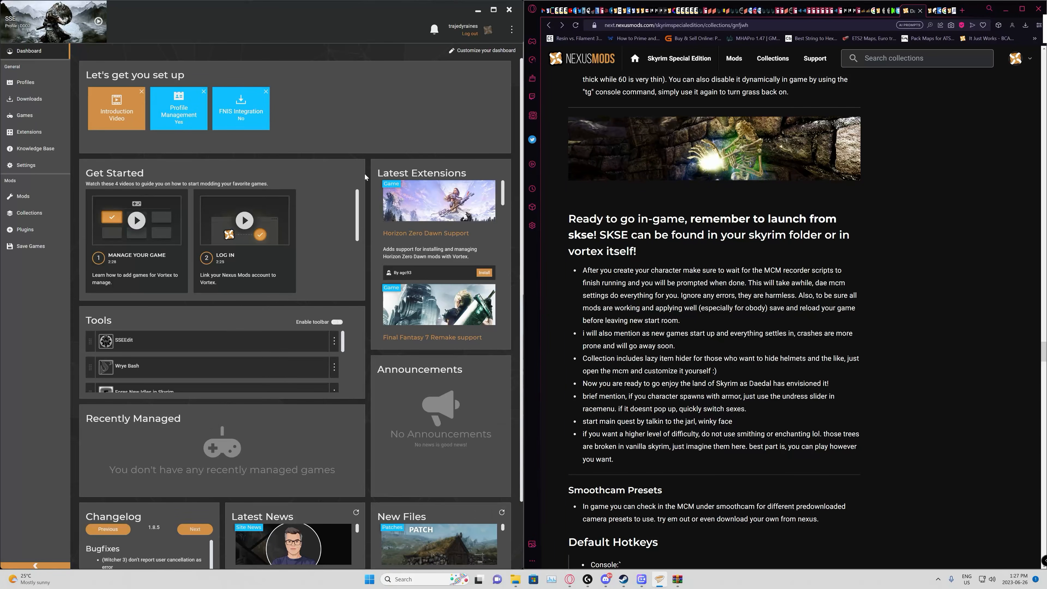
{"action": "left_click", "coordinate": [336, 322]}
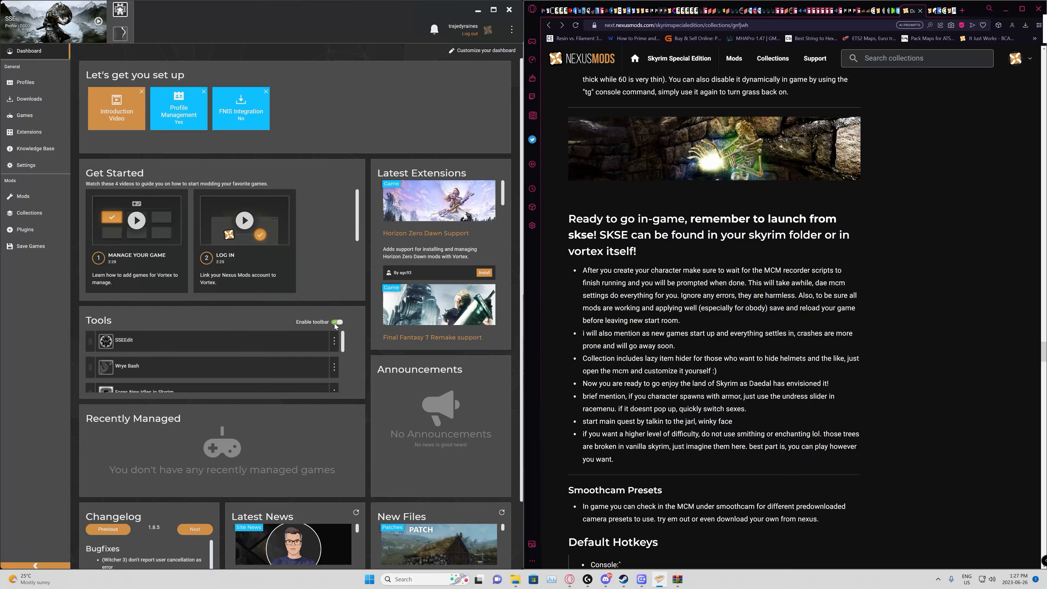
{"action": "left_click", "coordinate": [121, 11]}
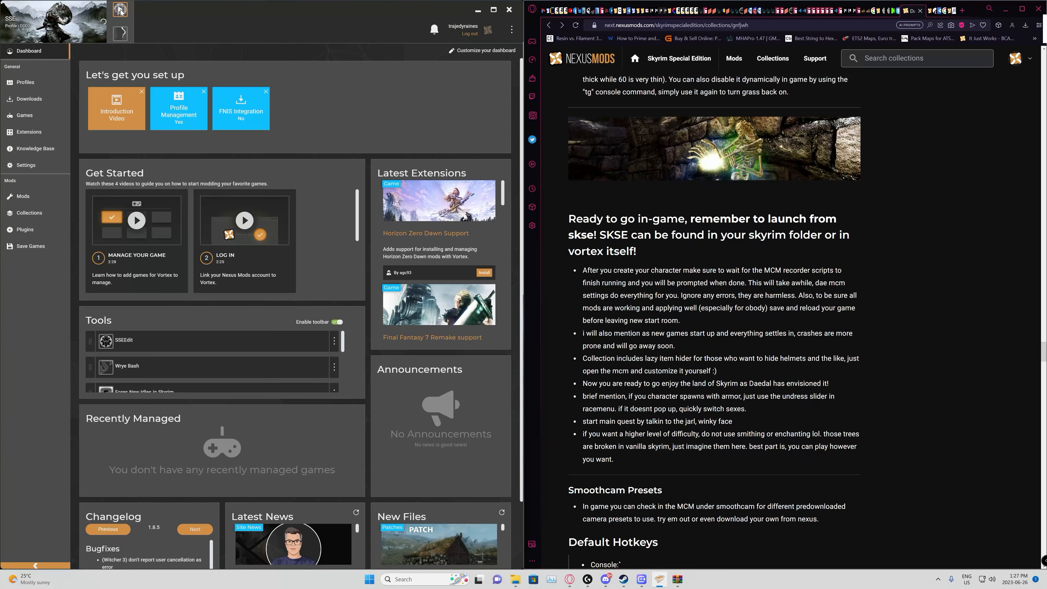